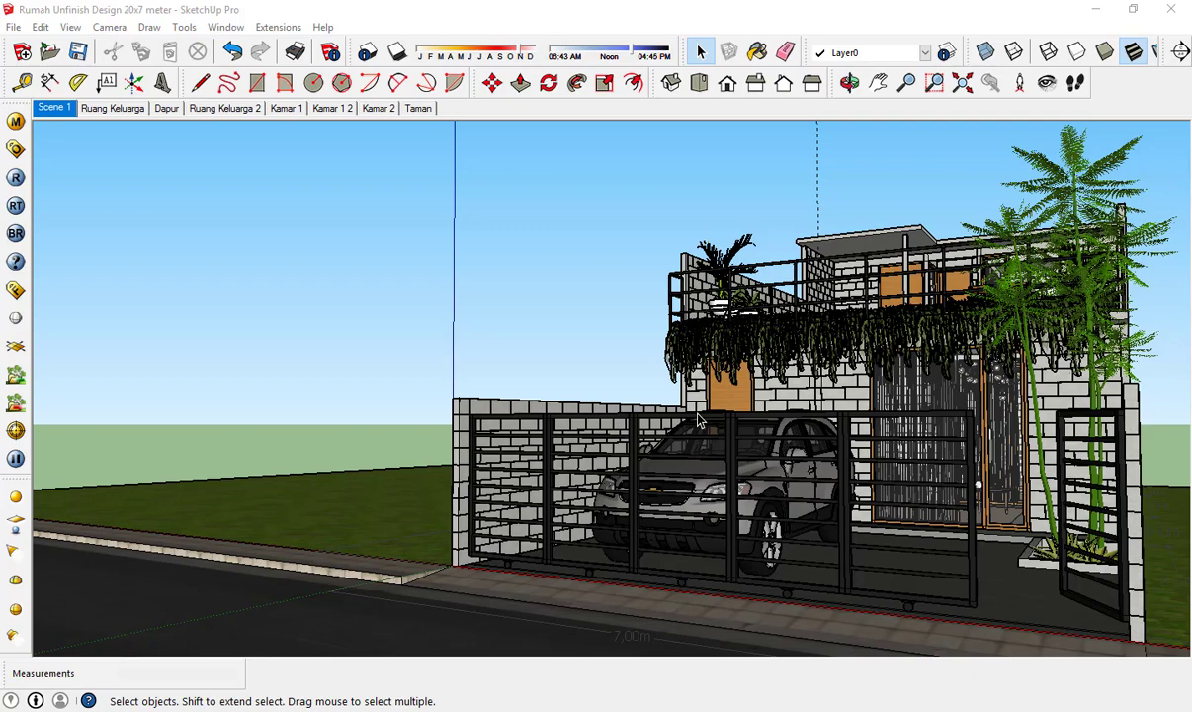
- Examine the house exterior from the street, from above and over its side wall, and return to Scene 1
key("o")
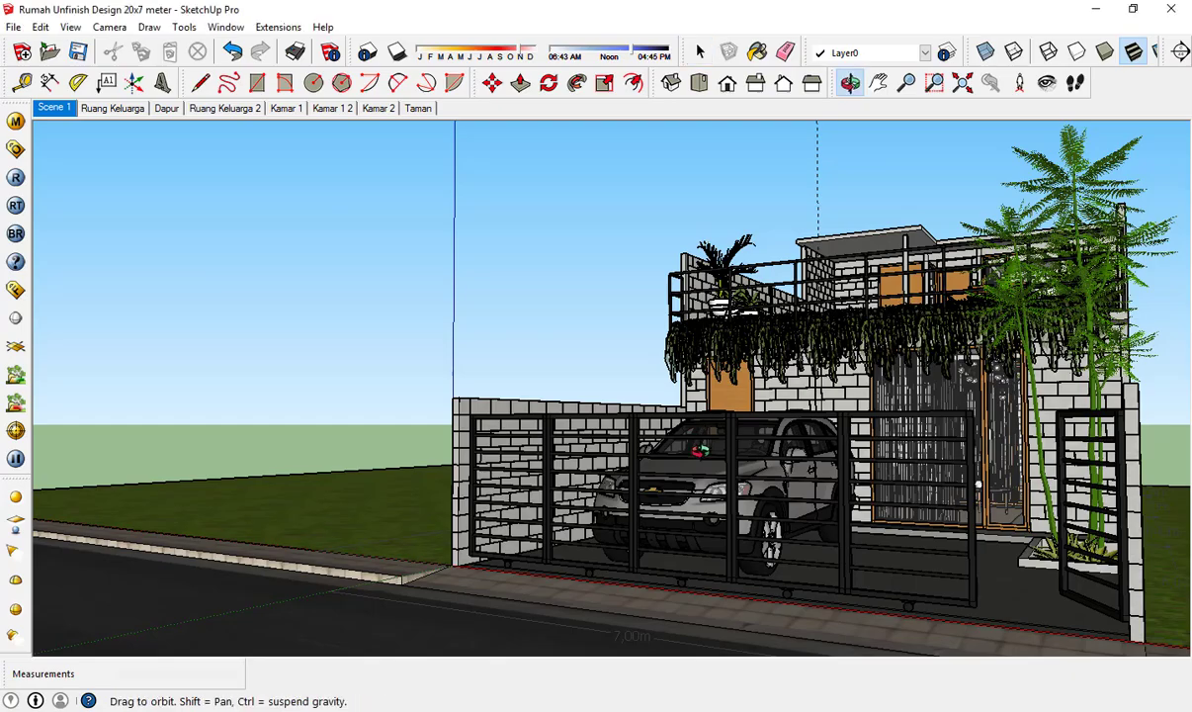
scroll(696, 457, "down", 5)
middle_click_drag(700, 450, 907, 535)
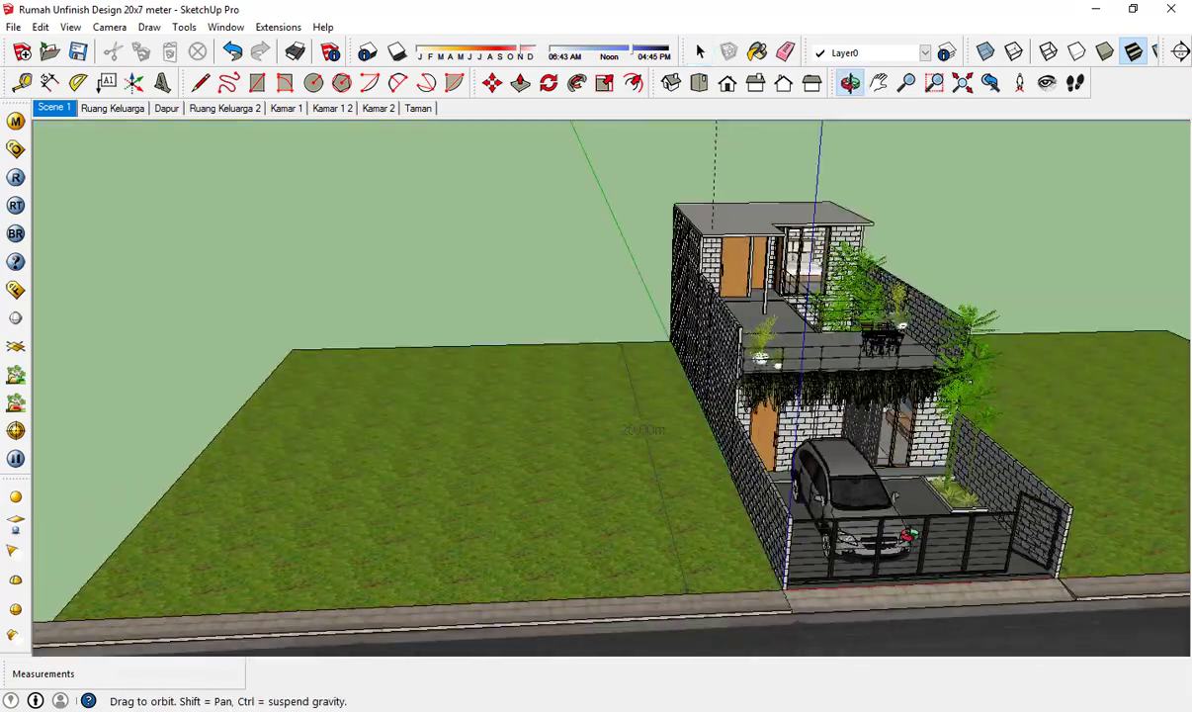
scroll(593, 453, "down", 3)
scroll(945, 445, "up", 7)
middle_click_drag(767, 429, 607, 541)
middle_click_drag(682, 455, 841, 273)
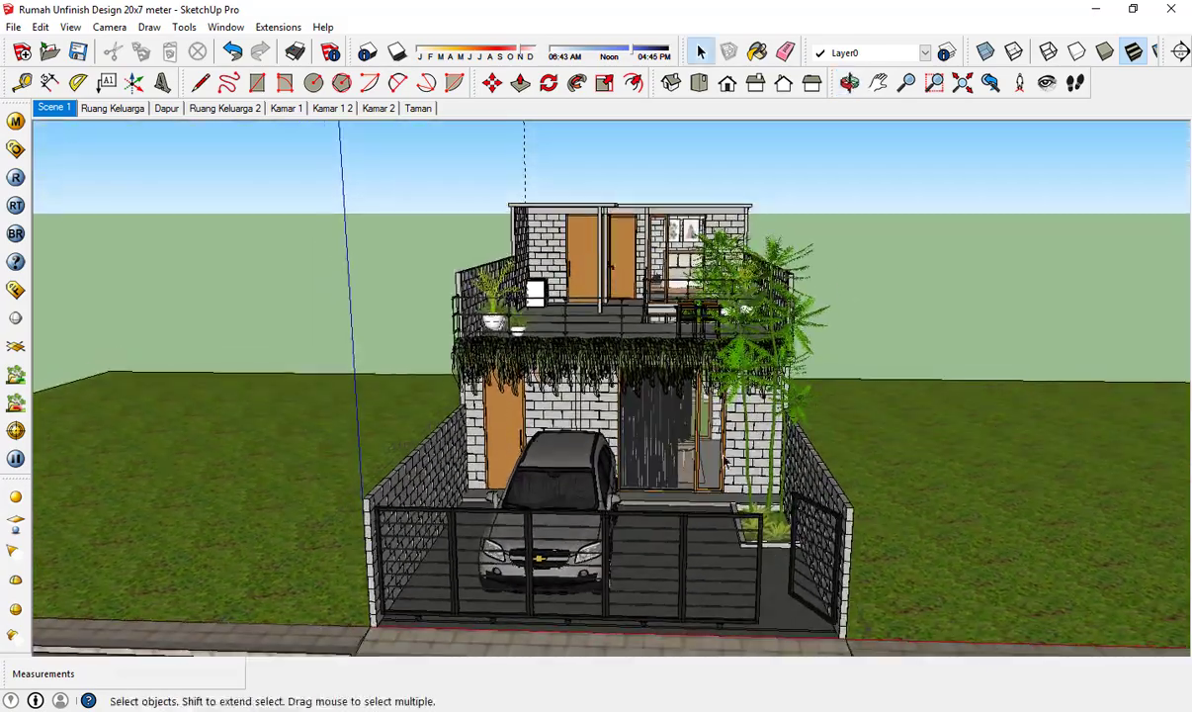
scroll(644, 490, "up", 2)
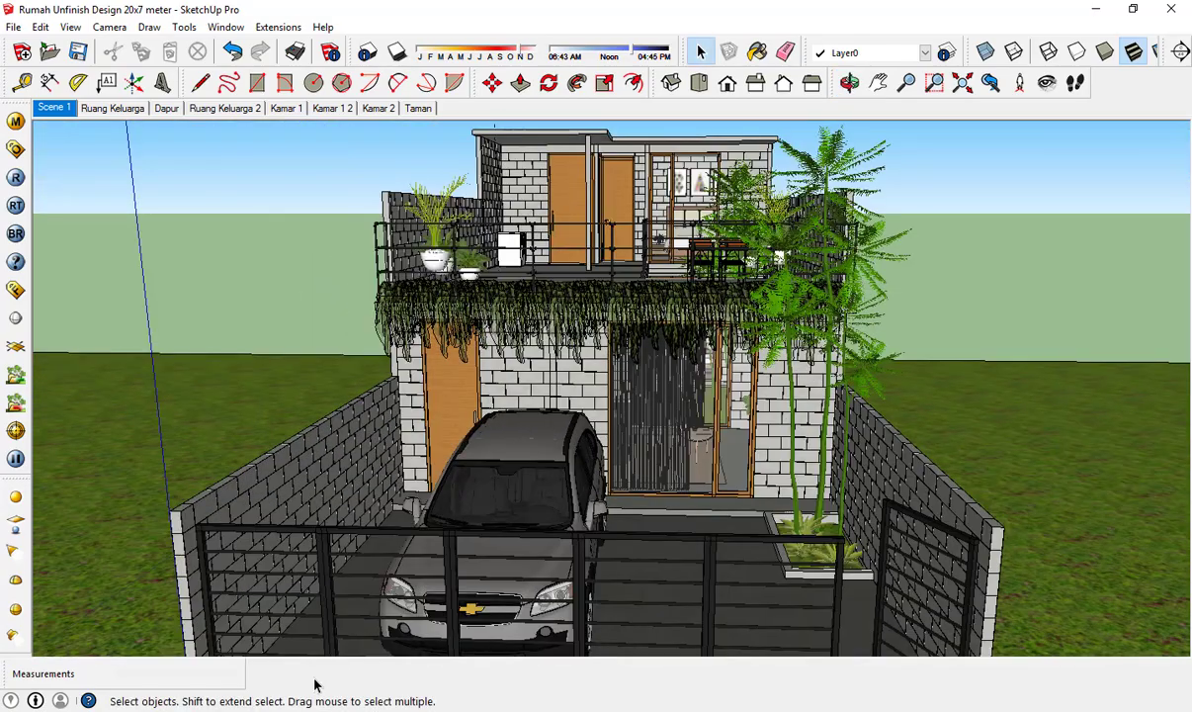
middle_click_drag(314, 632, 119, 198)
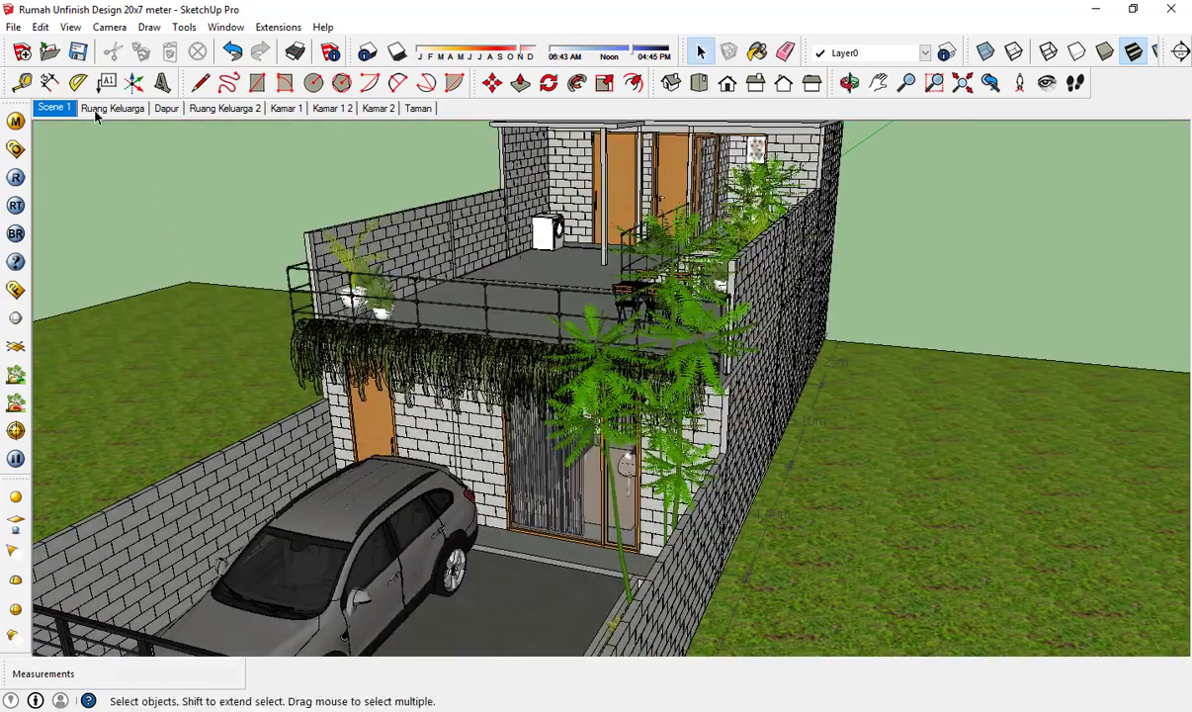
left_click(40, 106)
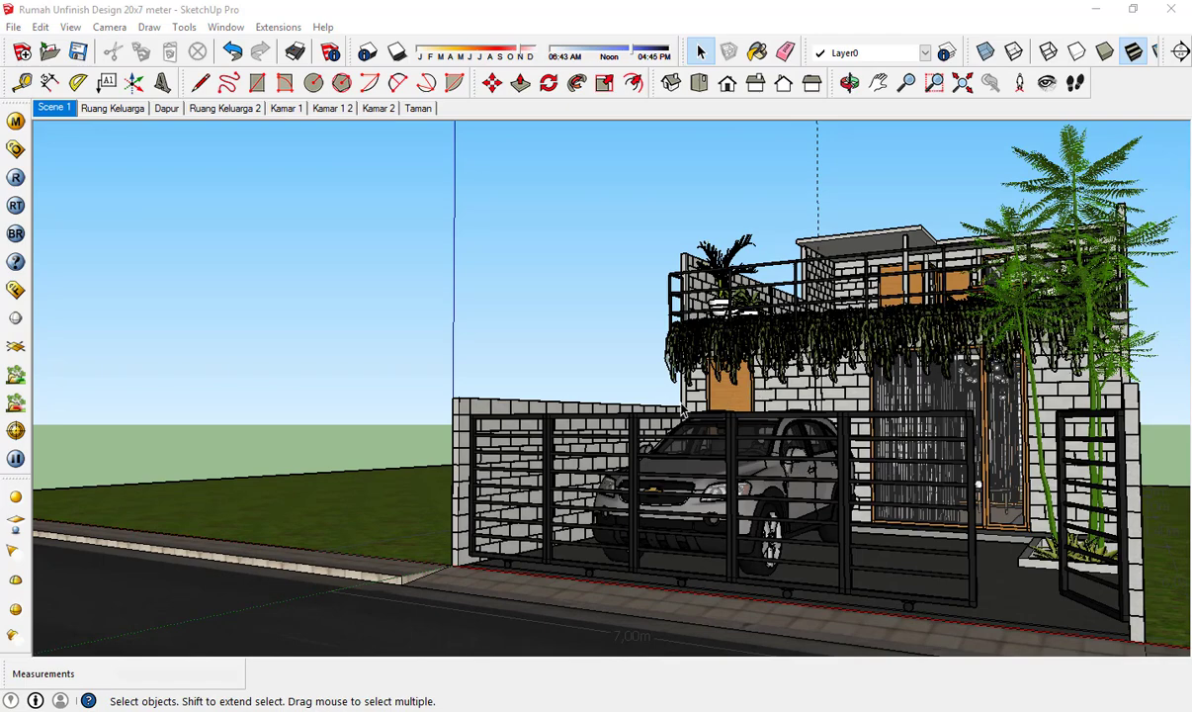
- Inspect the front facade, carport and upper terrace once more from raised viewpoints, ending on the Scene 1 view
key("o")
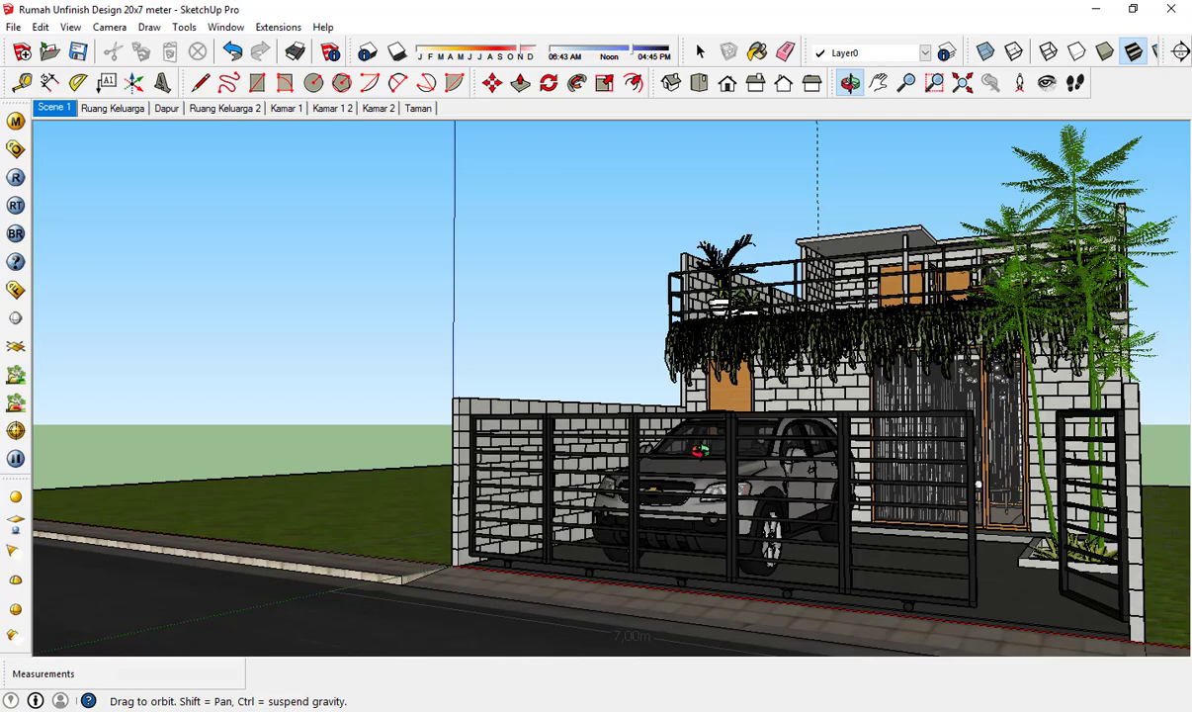
mouse_move(700, 451)
middle_mouse_down()
mouse_move(702, 472)
mouse_move(796, 493)
mouse_move(930, 574)
middle_mouse_up()
scroll(702, 471, "down", 4)
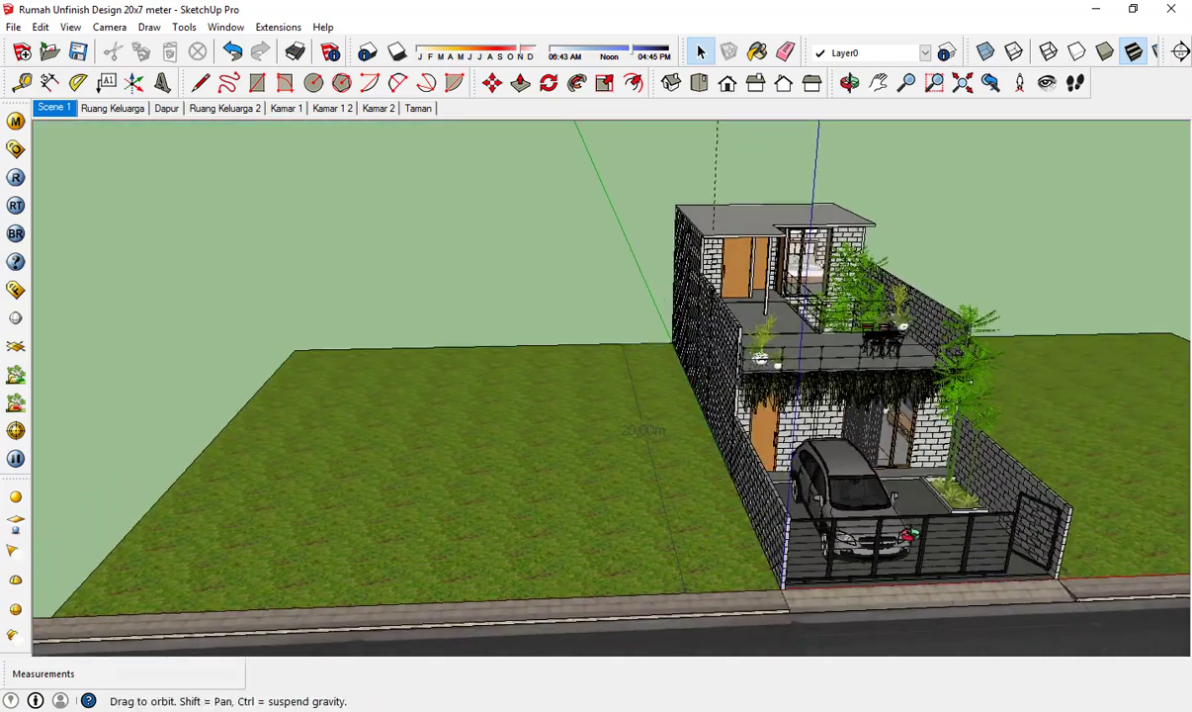
scroll(570, 469, "down", 4)
scroll(748, 425, "up", 5)
mouse_move(947, 442)
middle_mouse_down()
mouse_move(749, 425)
mouse_move(709, 447)
mouse_move(689, 399)
mouse_move(816, 399)
mouse_move(841, 266)
middle_mouse_up()
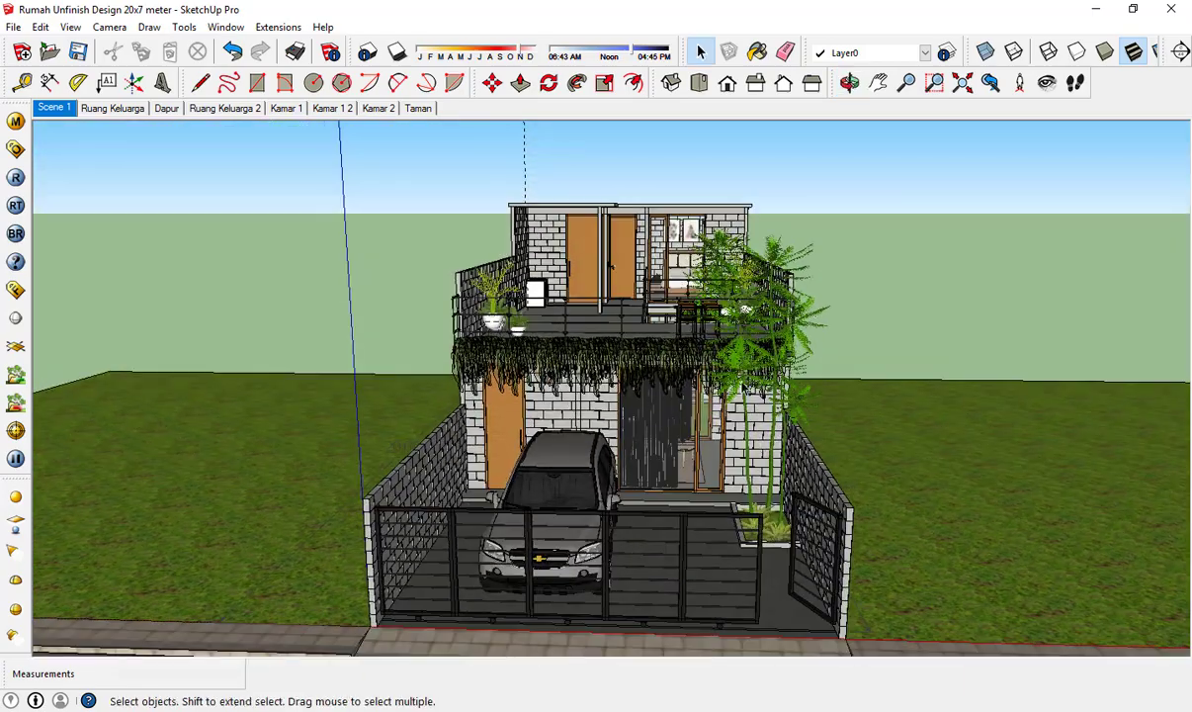
scroll(667, 478, "up", 3)
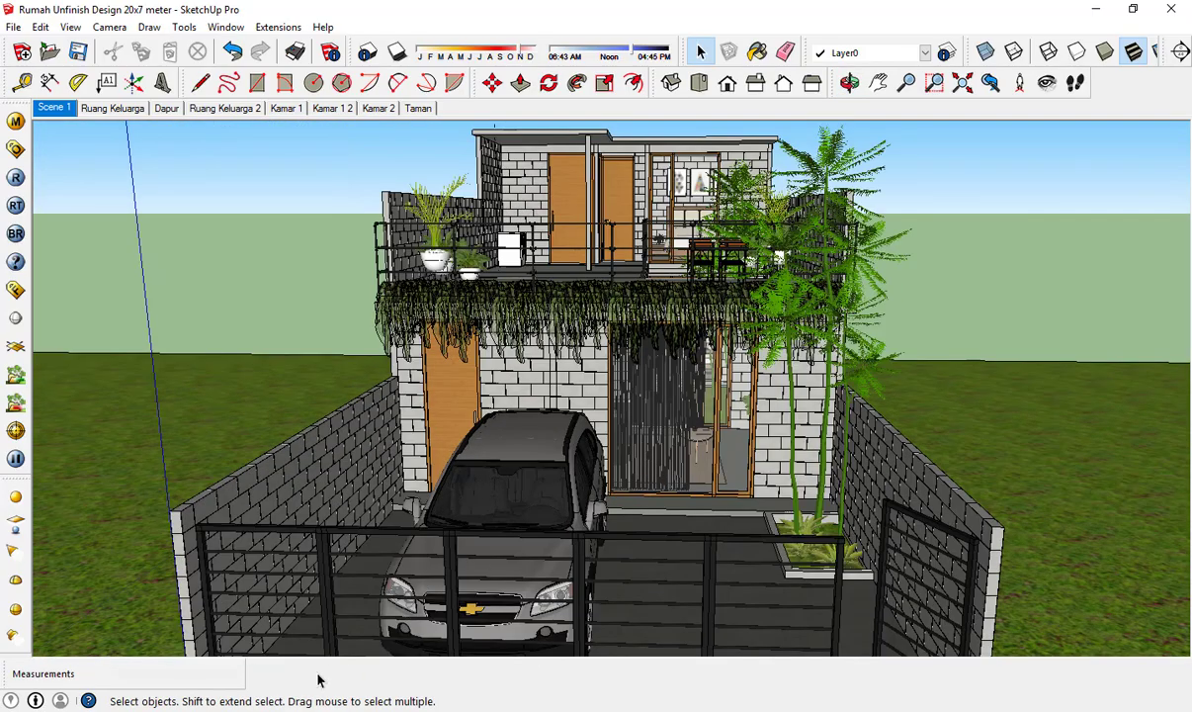
middle_click_drag(591, 420, 506, 470)
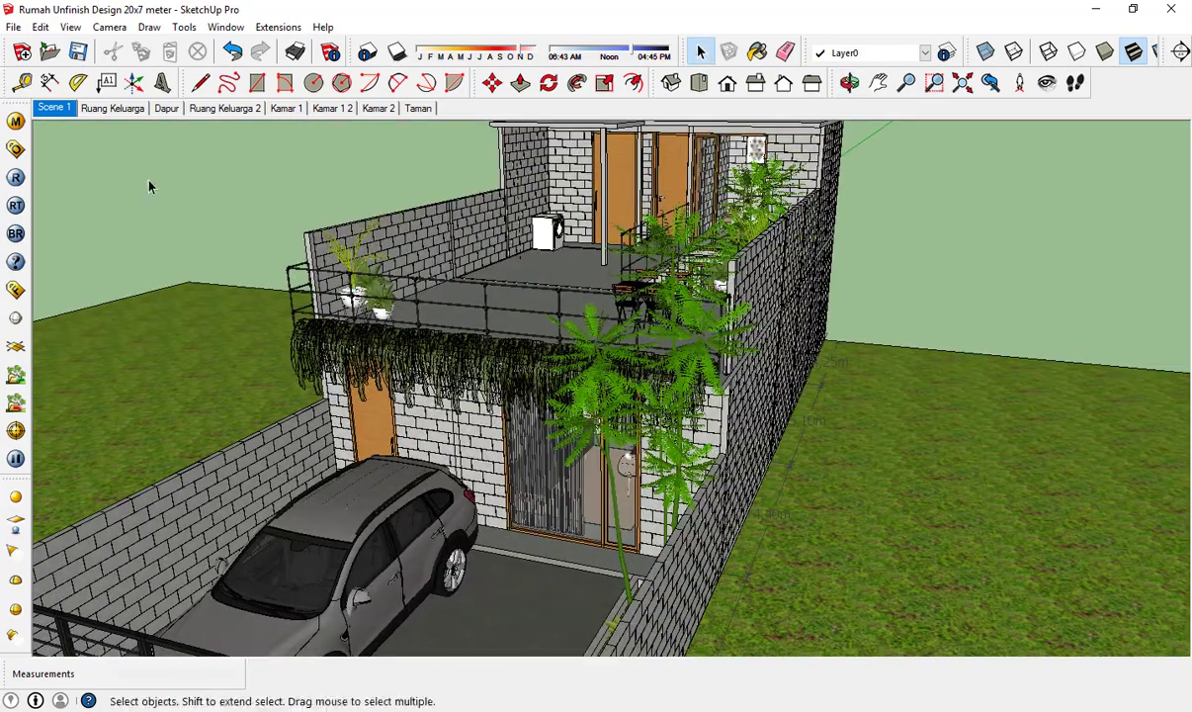
left_click(53, 107)
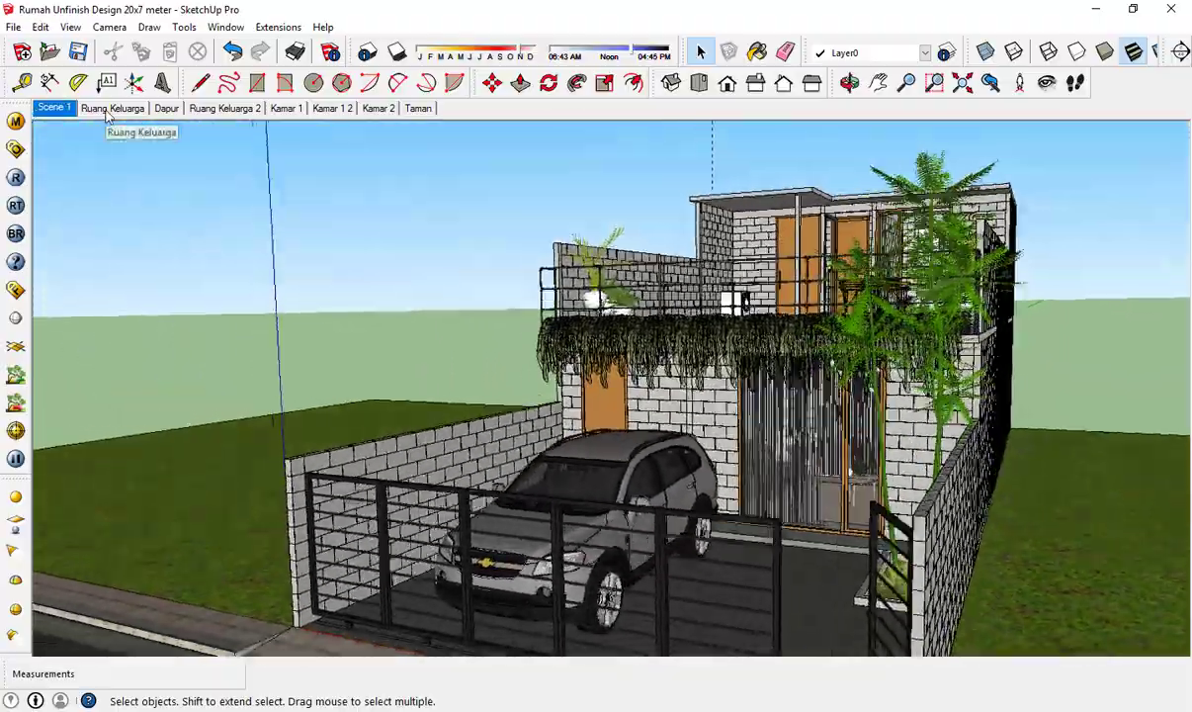
- Review the saved scenes Ruang Keluarga, Dapur, Ruang Keluarga 2, Kamar 1, Kamar 1 2, Kamar 2 and Taman in order
left_click(113, 109)
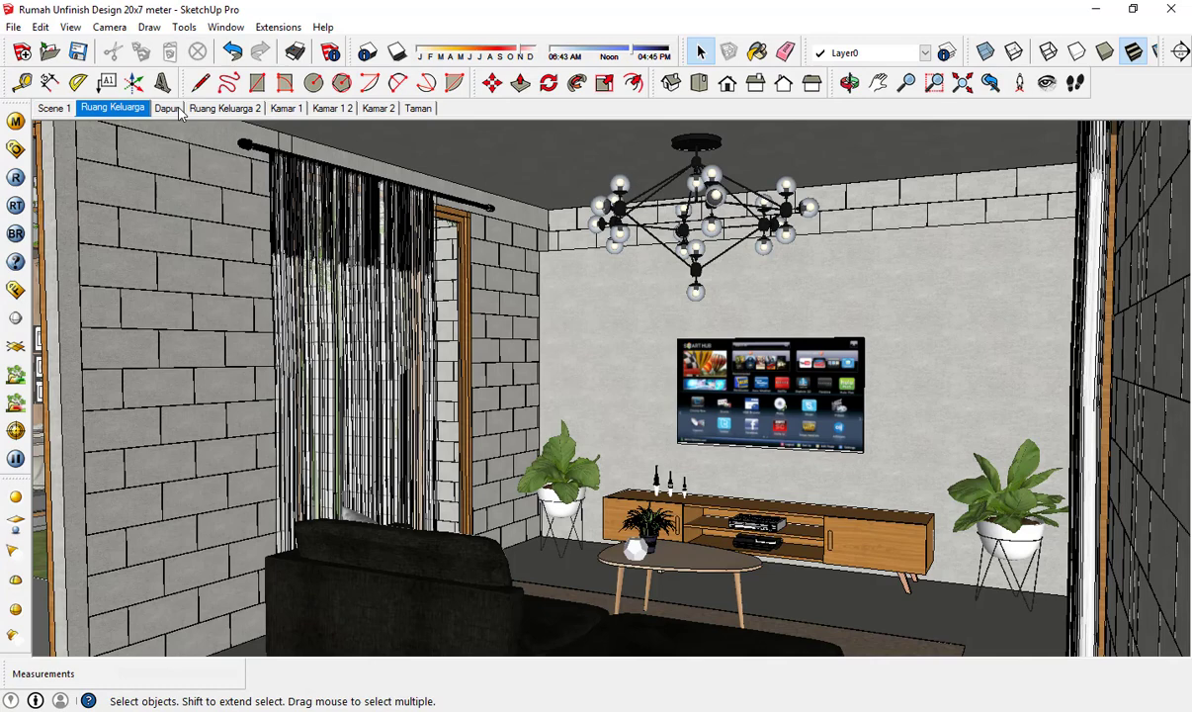
left_click(179, 114)
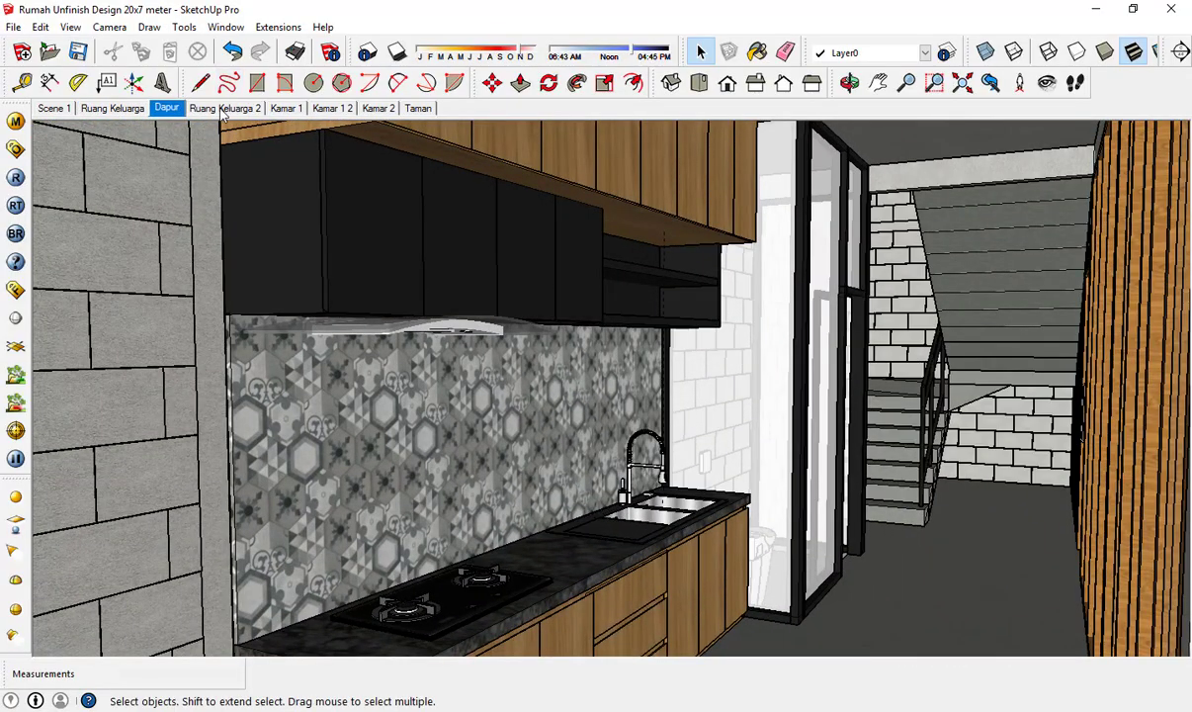
left_click(221, 109)
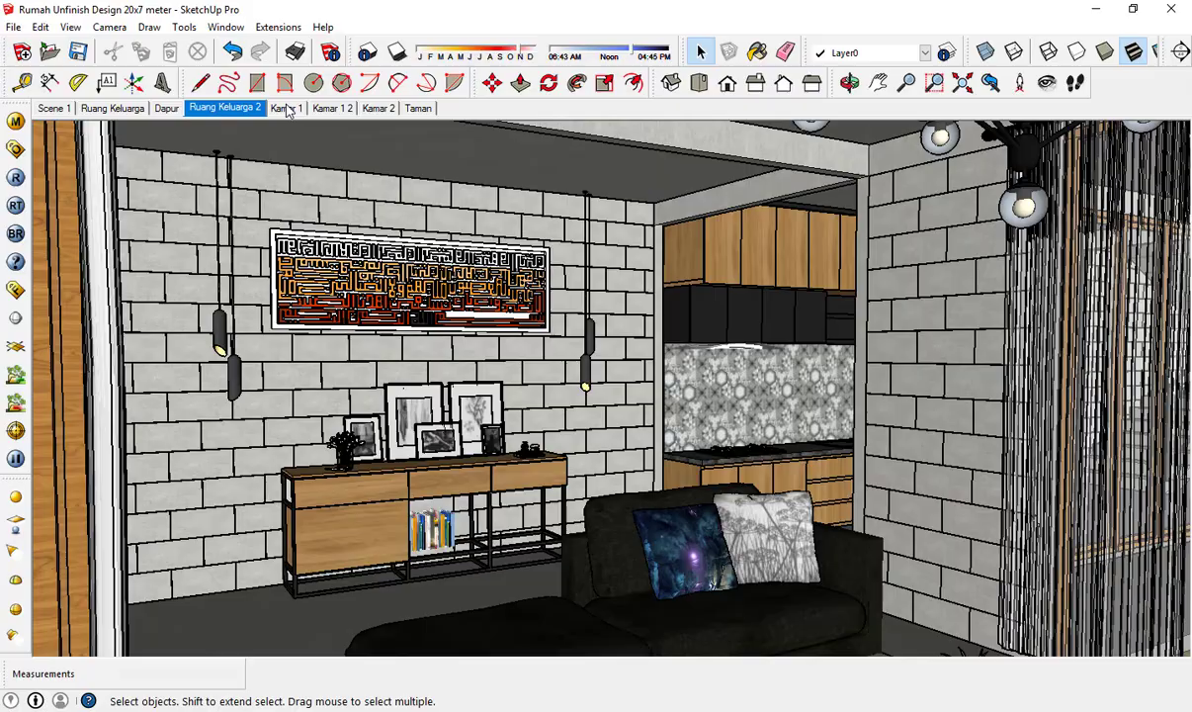
left_click(285, 109)
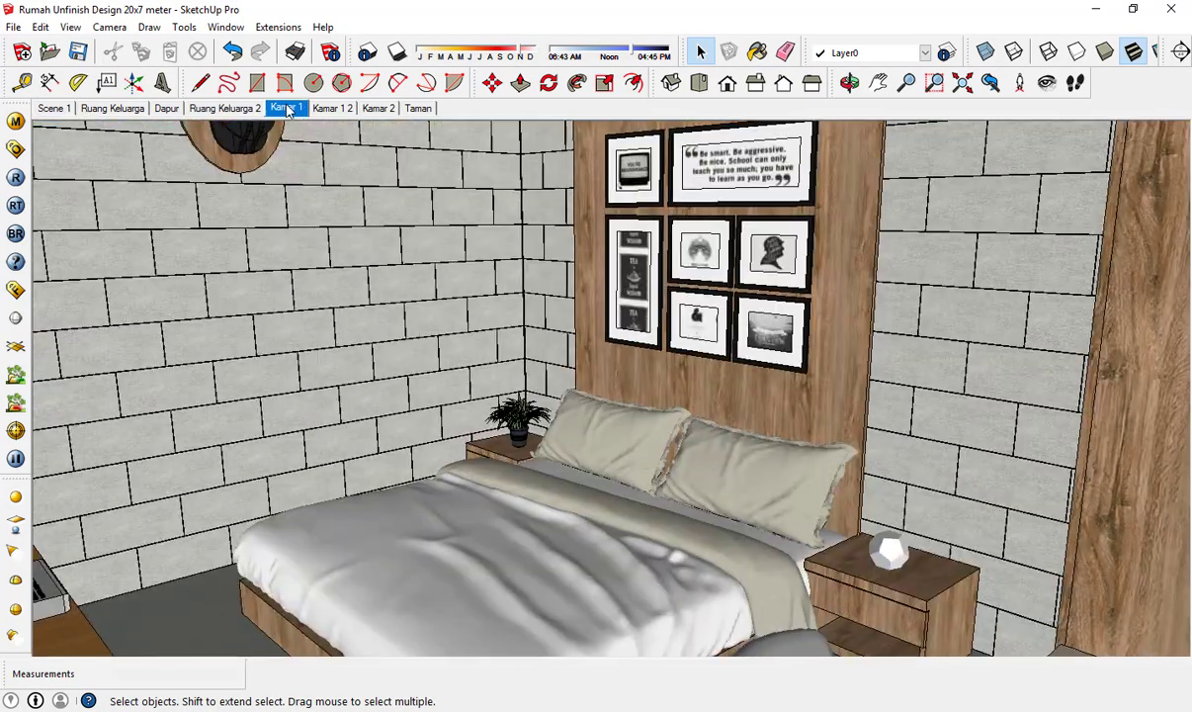
left_click(332, 109)
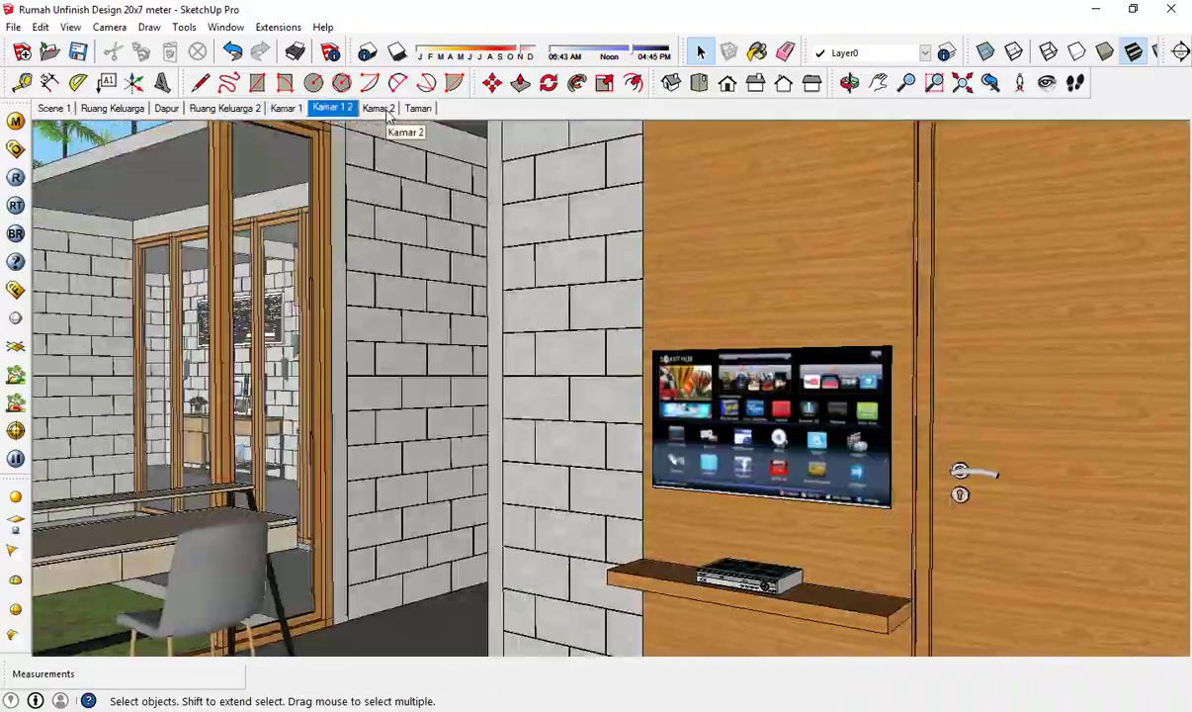
left_click(385, 111)
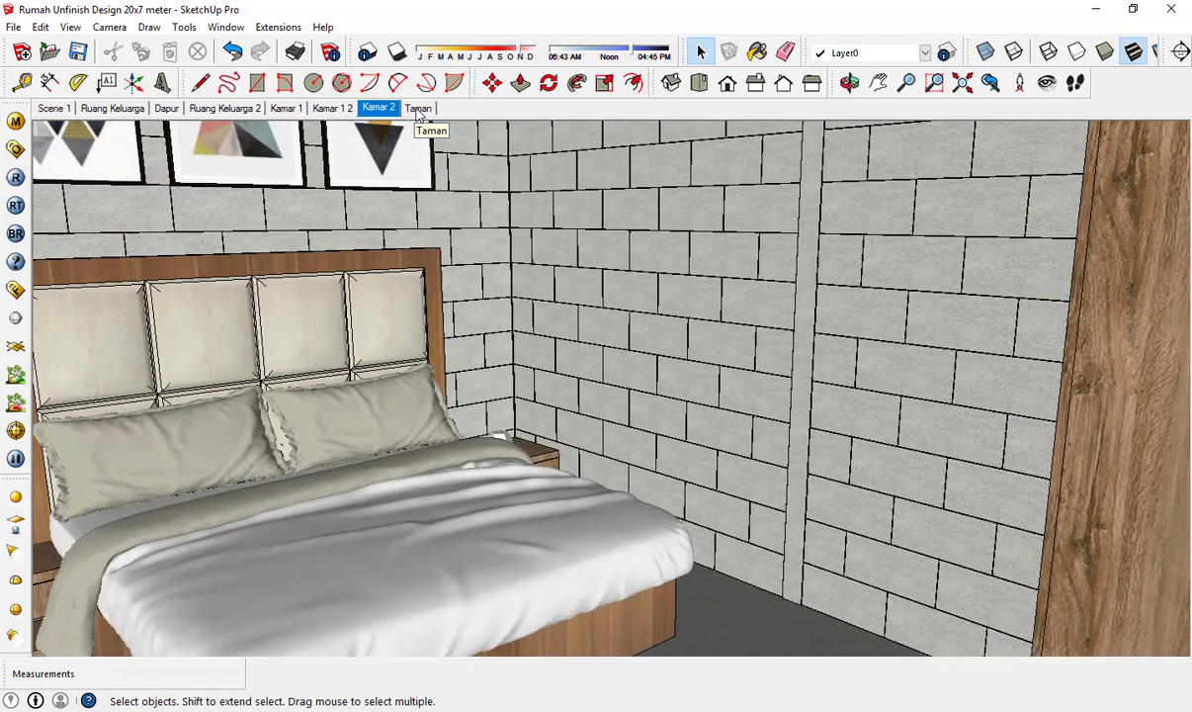
left_click(418, 111)
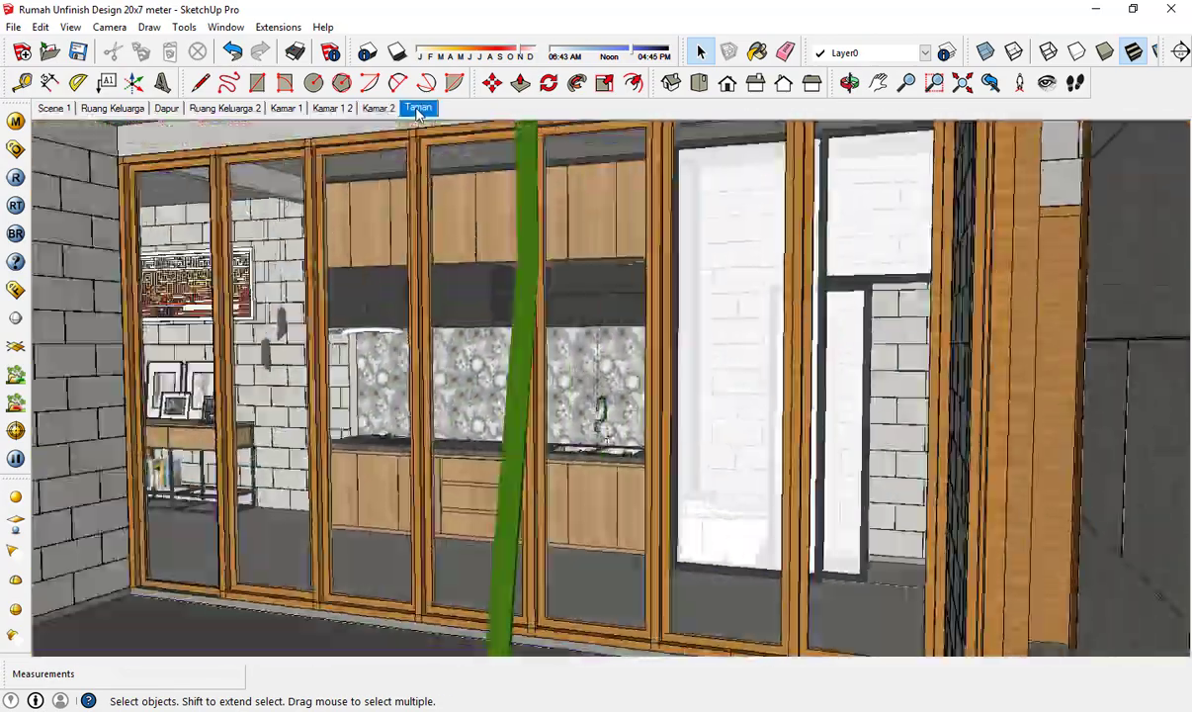
- Look around from the Taman scene to examine the inner garden and the rooftop terrace from above
left_click(1047, 83)
left_click_drag(870, 425, 628, 568)
middle_click_drag(633, 366, 644, 450)
scroll(645, 450, "down", 8)
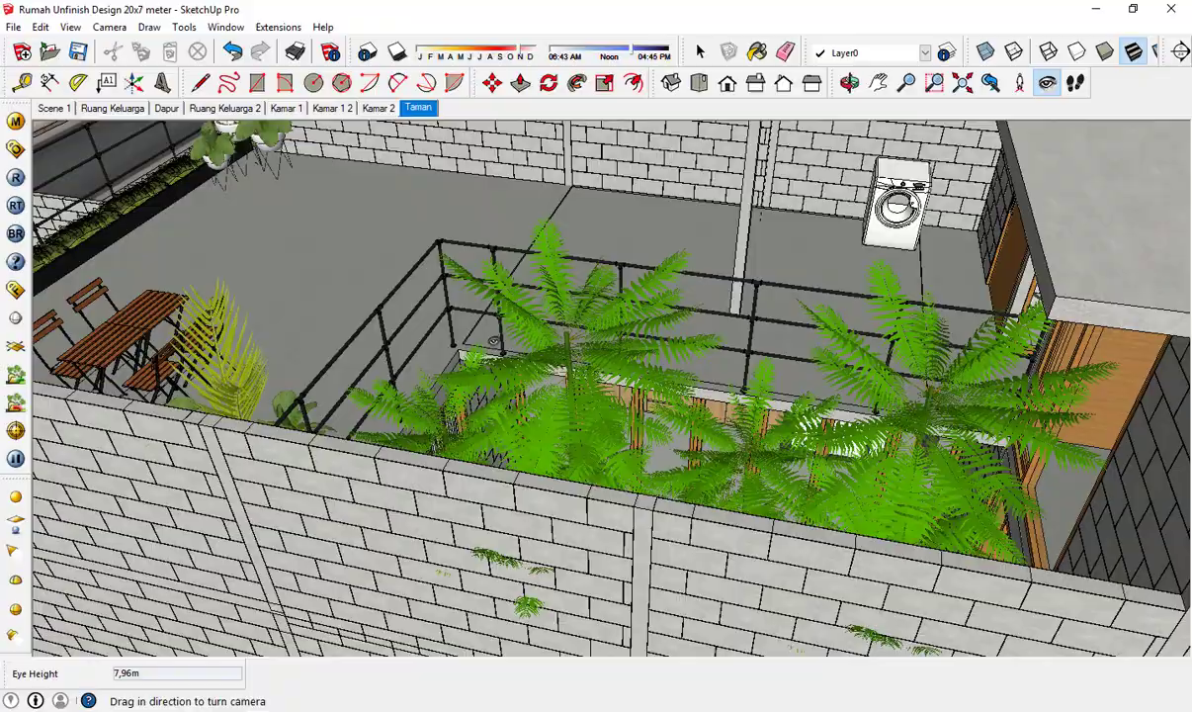
left_click_drag(411, 348, 520, 363)
middle_click_drag(520, 363, 741, 349)
scroll(743, 348, "down", 4)
scroll(743, 348, "down", 4)
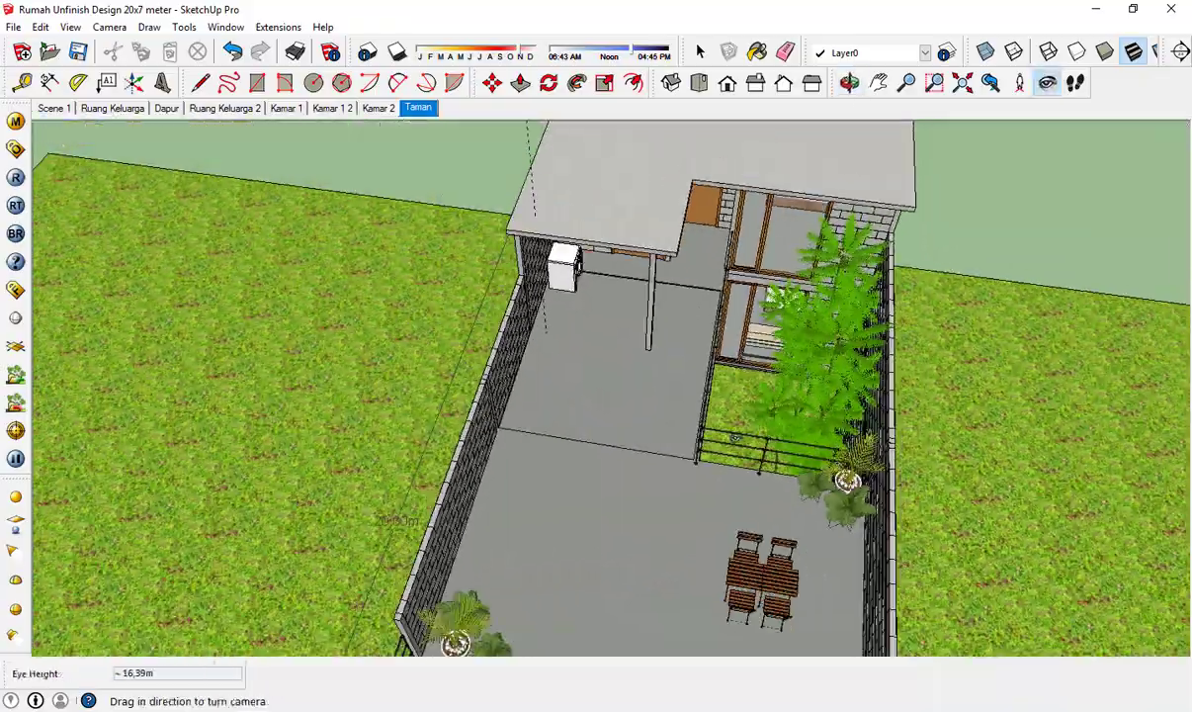
- Examine the terrace railing, hanging plants, side wall and carport from the front of the house
left_click_drag(743, 348, 751, 297)
middle_click_drag(737, 430, 729, 289)
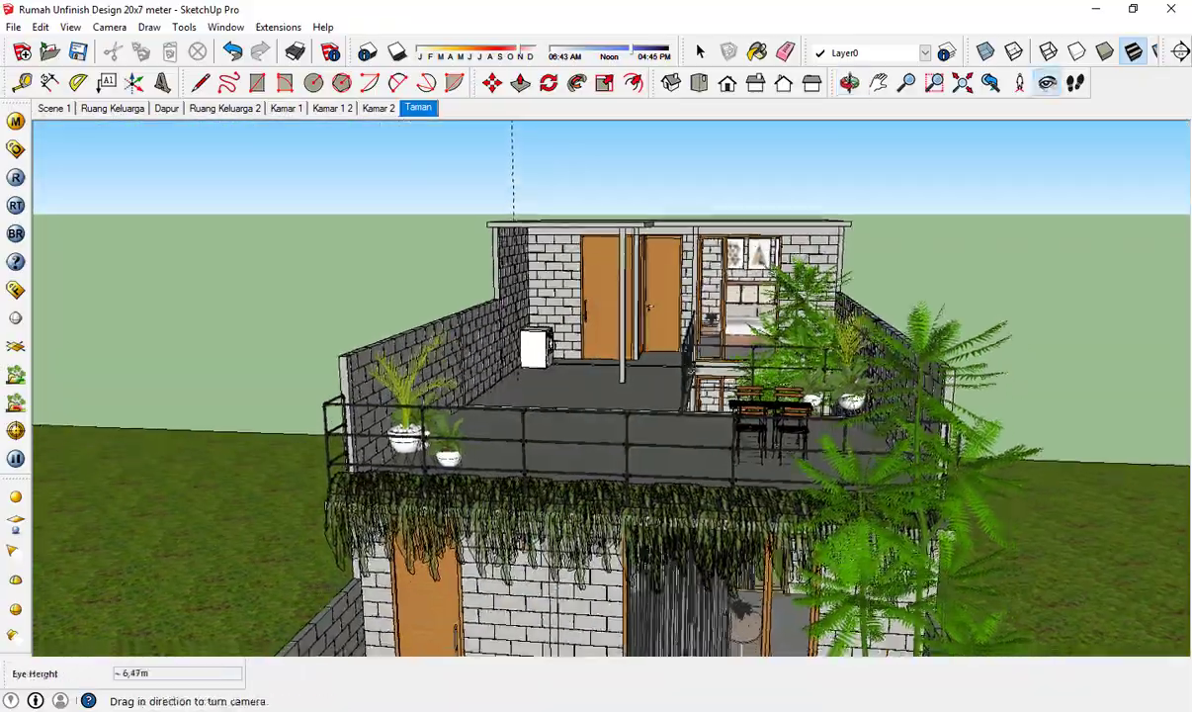
left_click_drag(730, 290, 732, 423)
middle_click_drag(732, 423, 911, 510)
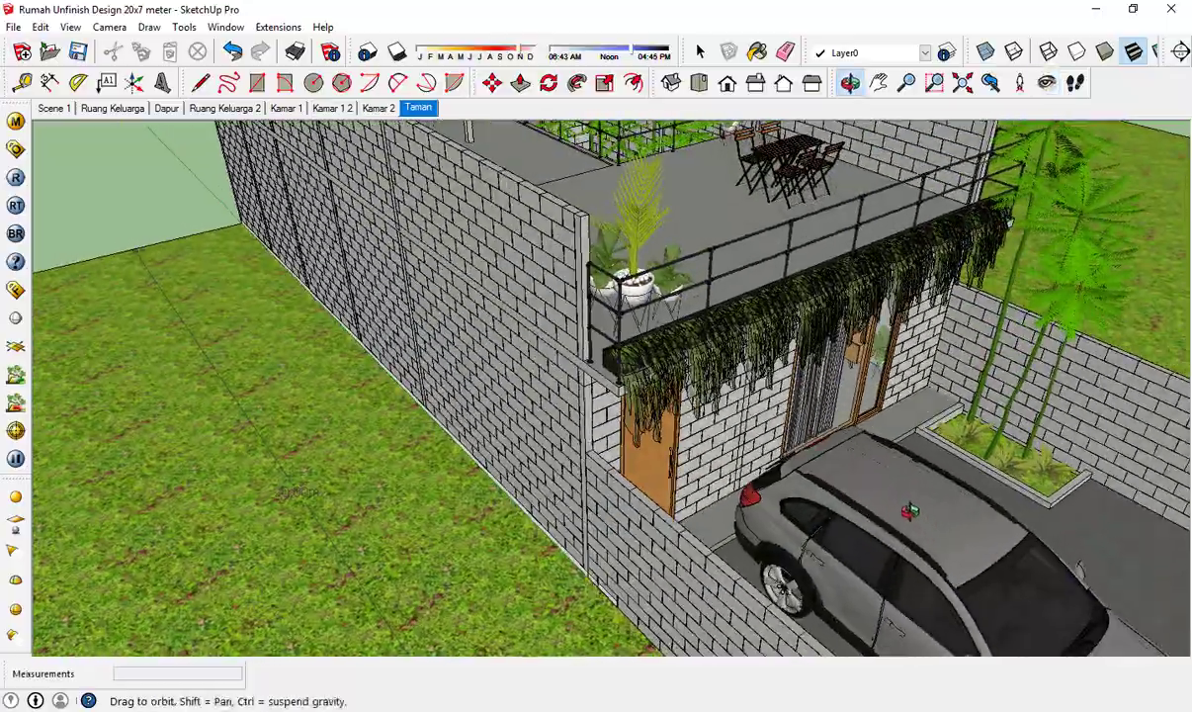
middle_click_drag(702, 457, 781, 450)
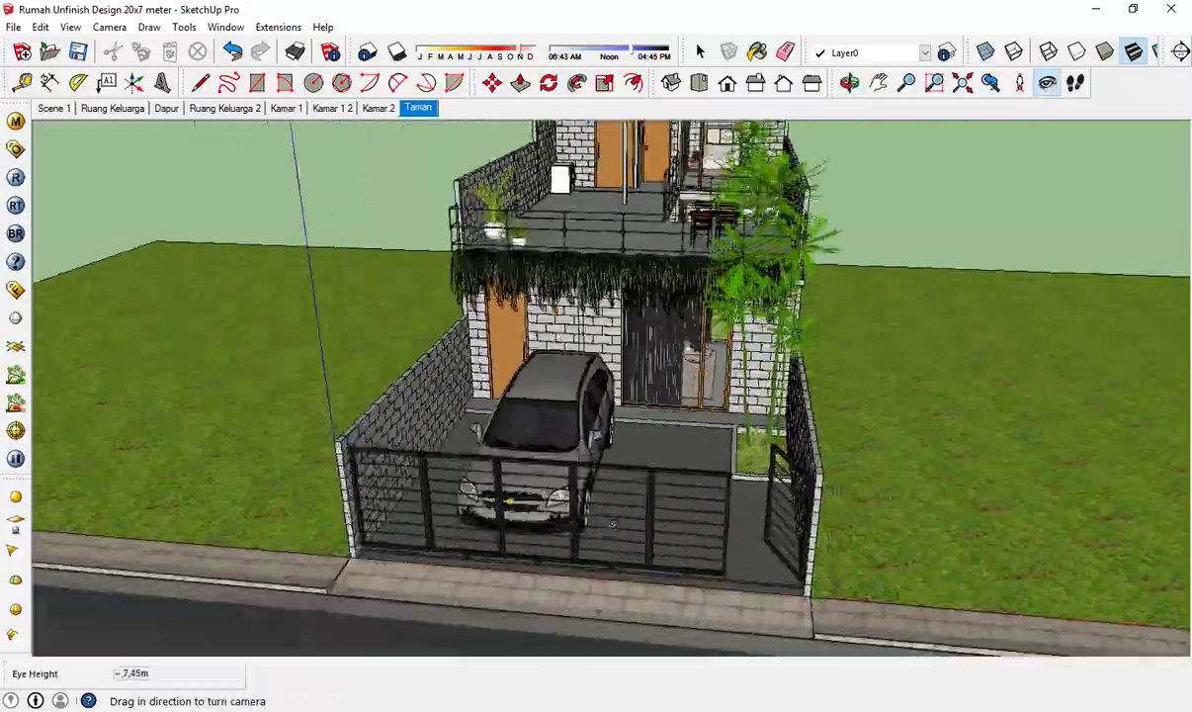
scroll(613, 525, "up", 4)
middle_click_drag(613, 525, 819, 482)
- Revisit the Ruang Keluarga 2, Kamar 1 and Kamar 1 2 scenes, then restore Scene 1
left_click(190, 109)
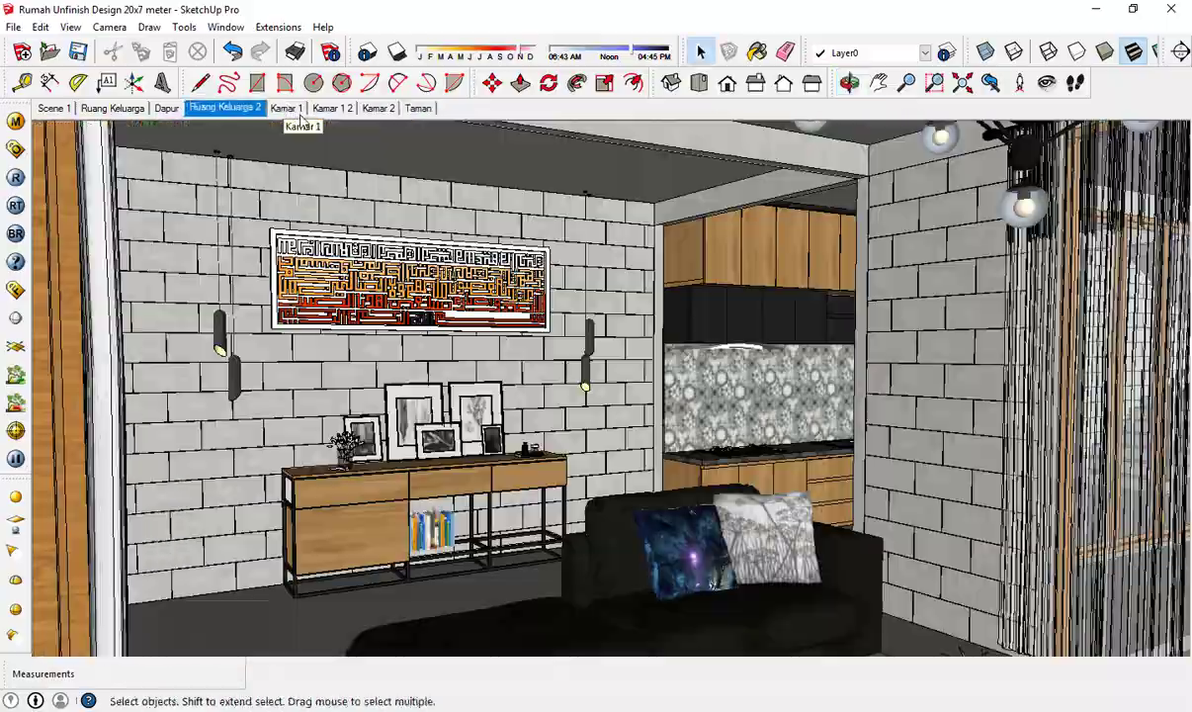
left_click(295, 111)
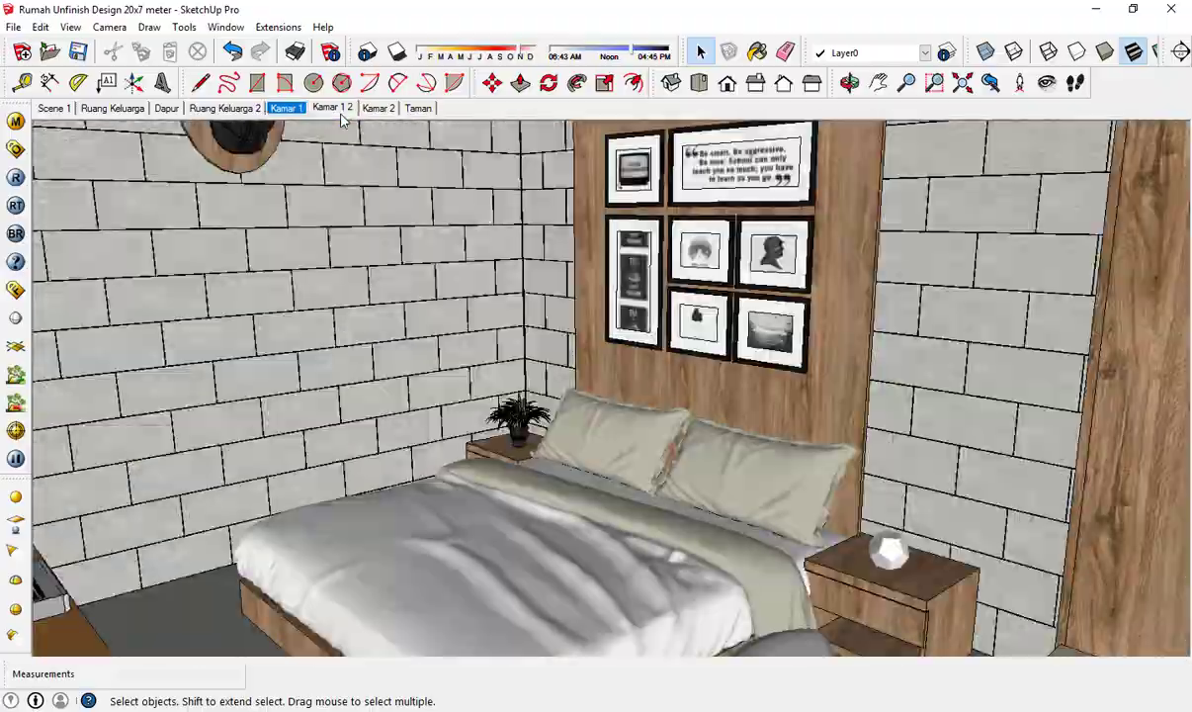
left_click(336, 108)
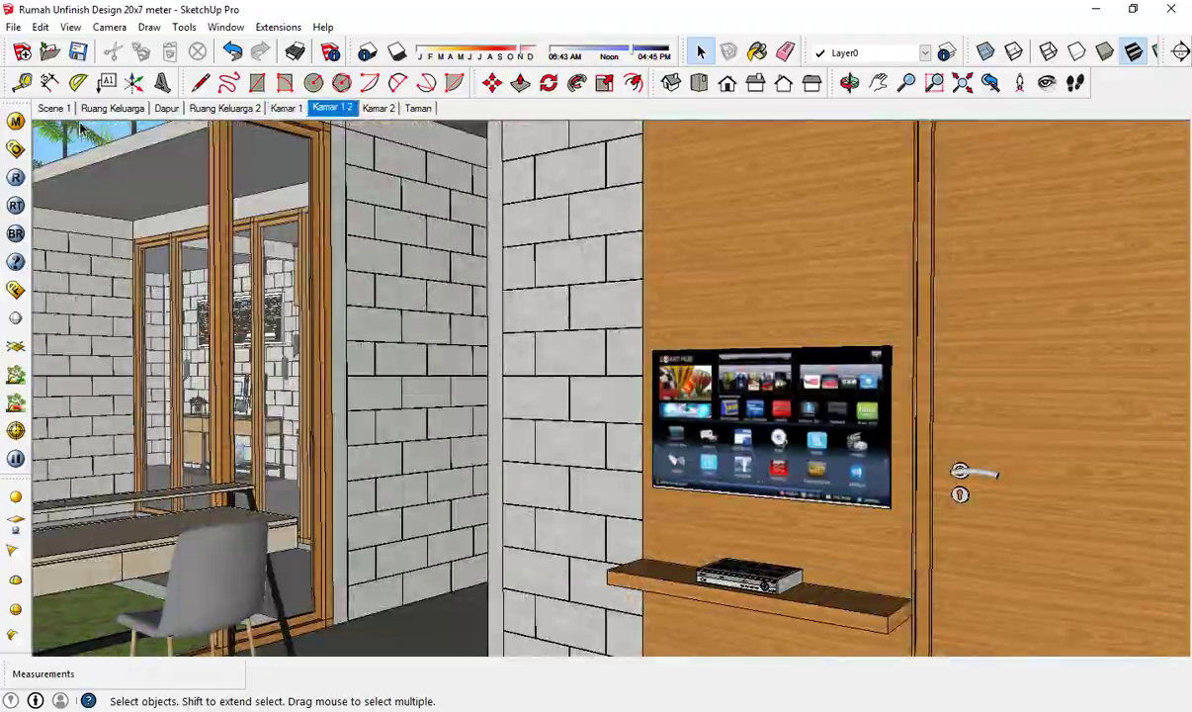
left_click(56, 109)
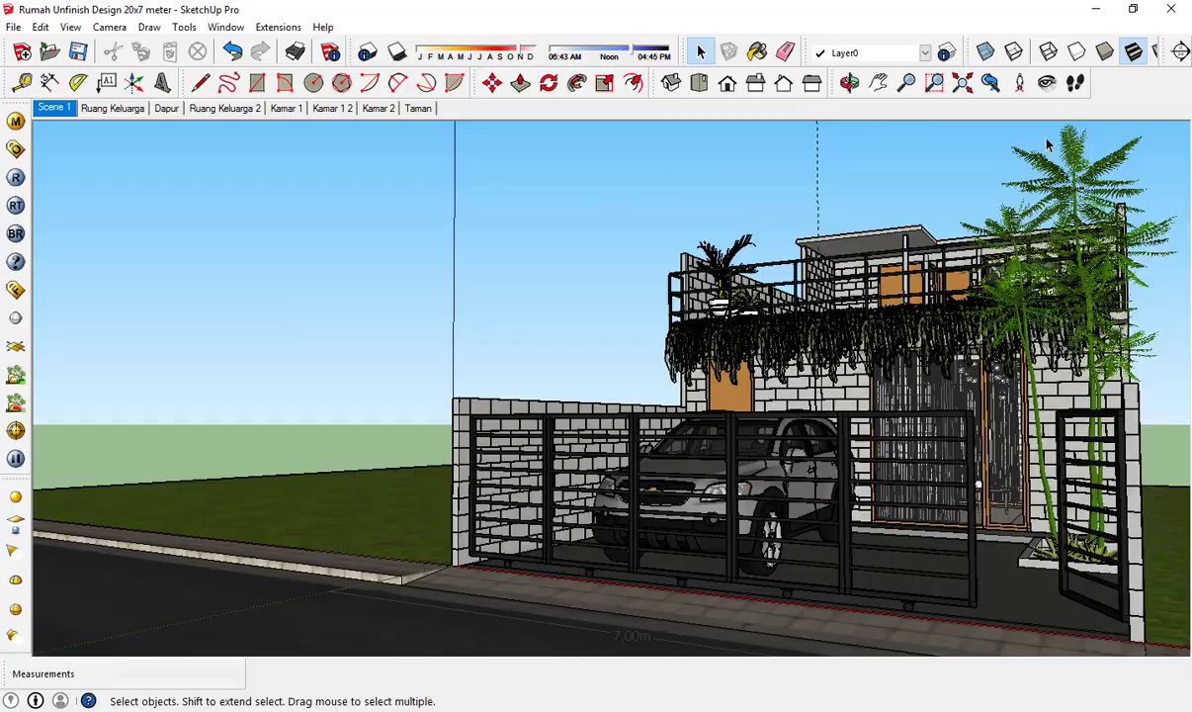
- Look around the front of the house and examine the sliding gate, parked car and entrance up close
left_click(1047, 82)
left_click_drag(508, 307, 415, 315)
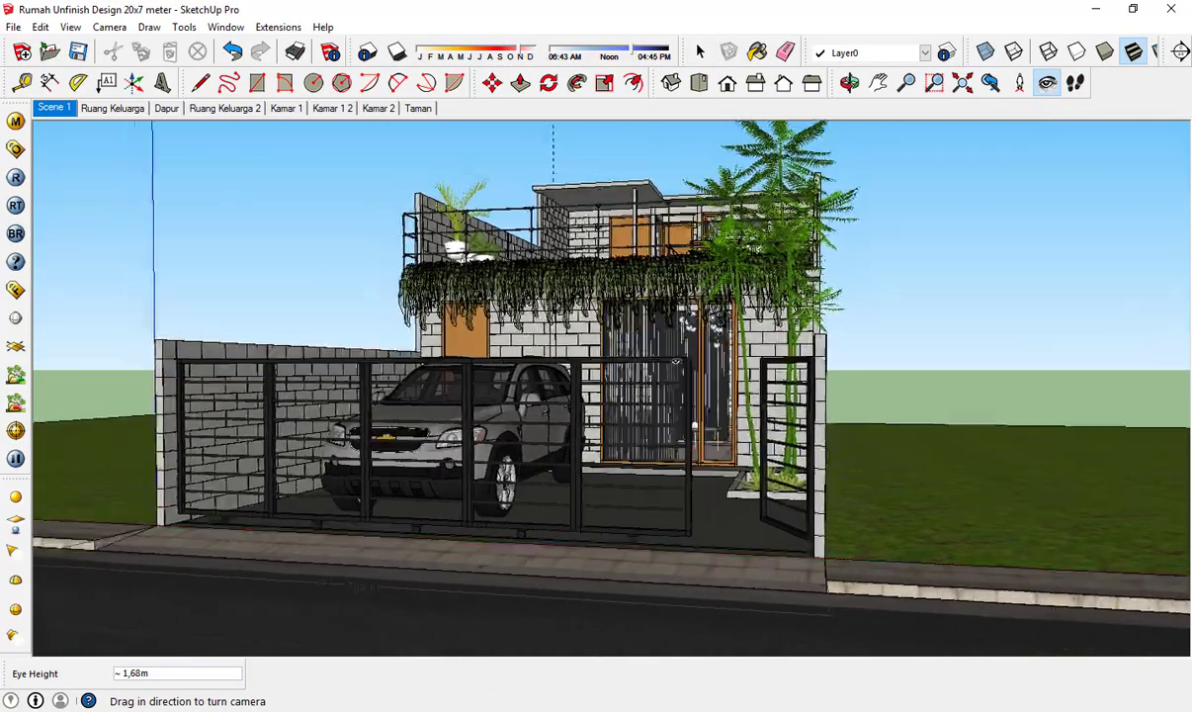
left_click_drag(675, 360, 642, 354)
middle_click_drag(494, 356, 569, 383)
left_click_drag(583, 415, 572, 461)
scroll(698, 462, "up", 4)
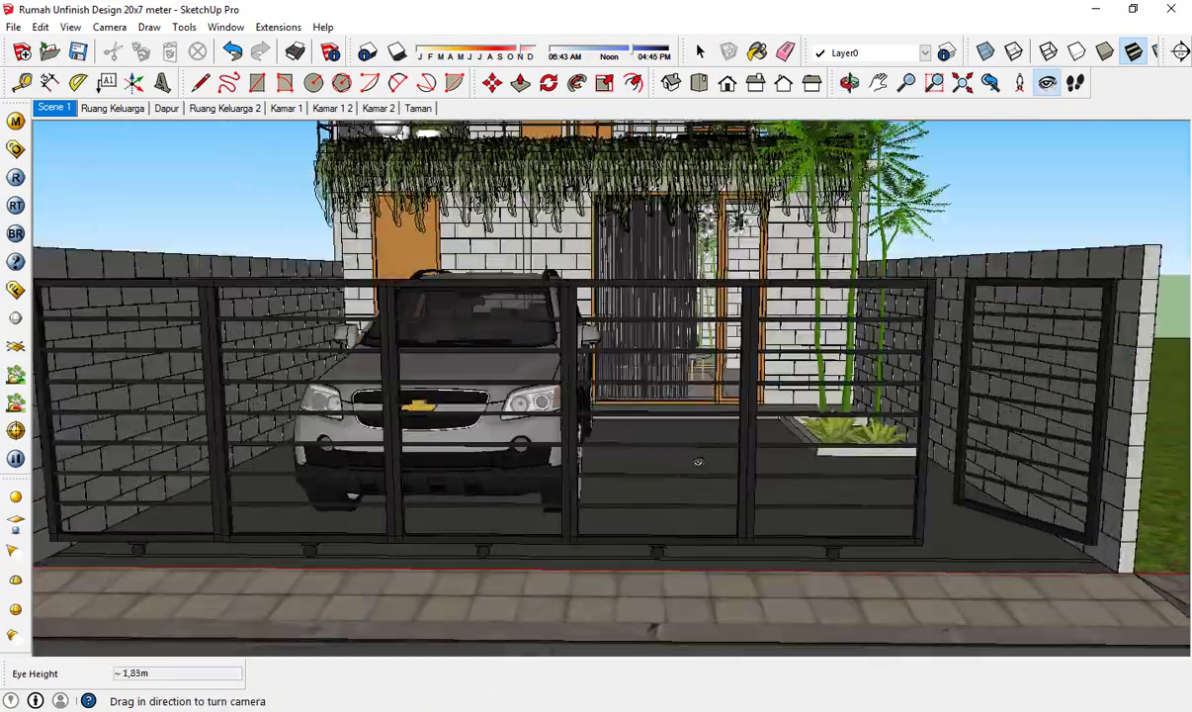
middle_click_drag(698, 462, 632, 451)
left_click_drag(583, 405, 451, 424)
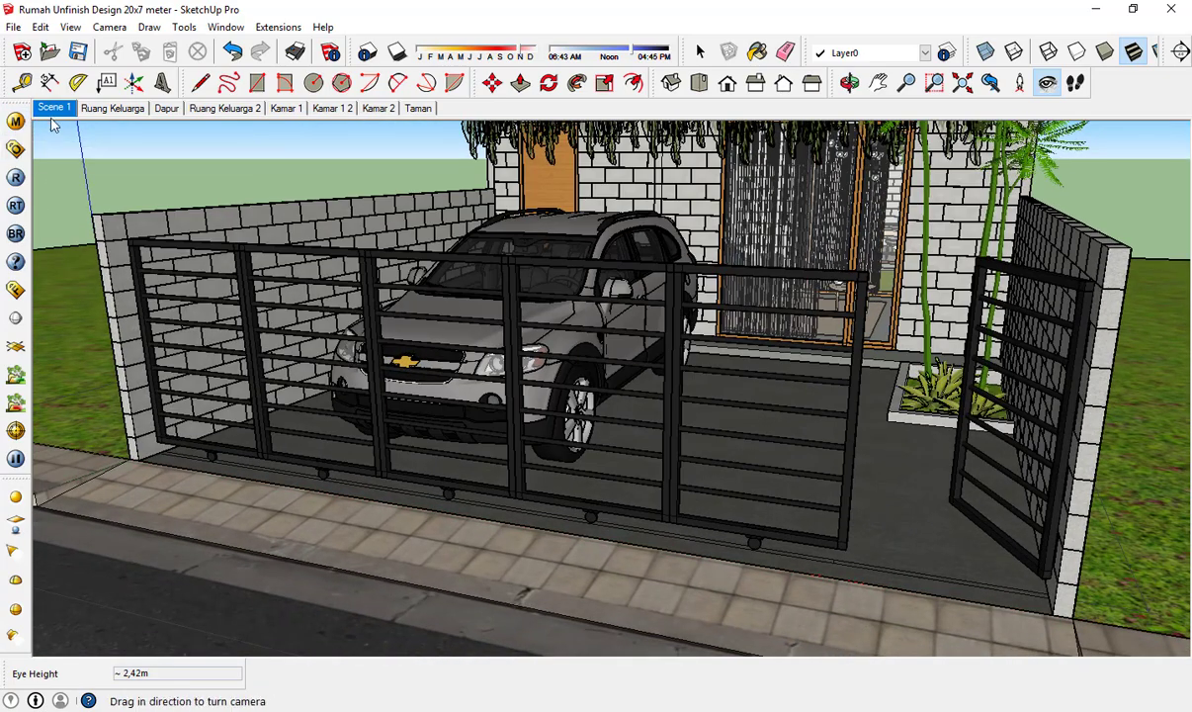
- Sample the Color_008 material from the front gate's frame and generate its preview in the V-Ray material editor
left_click(757, 52)
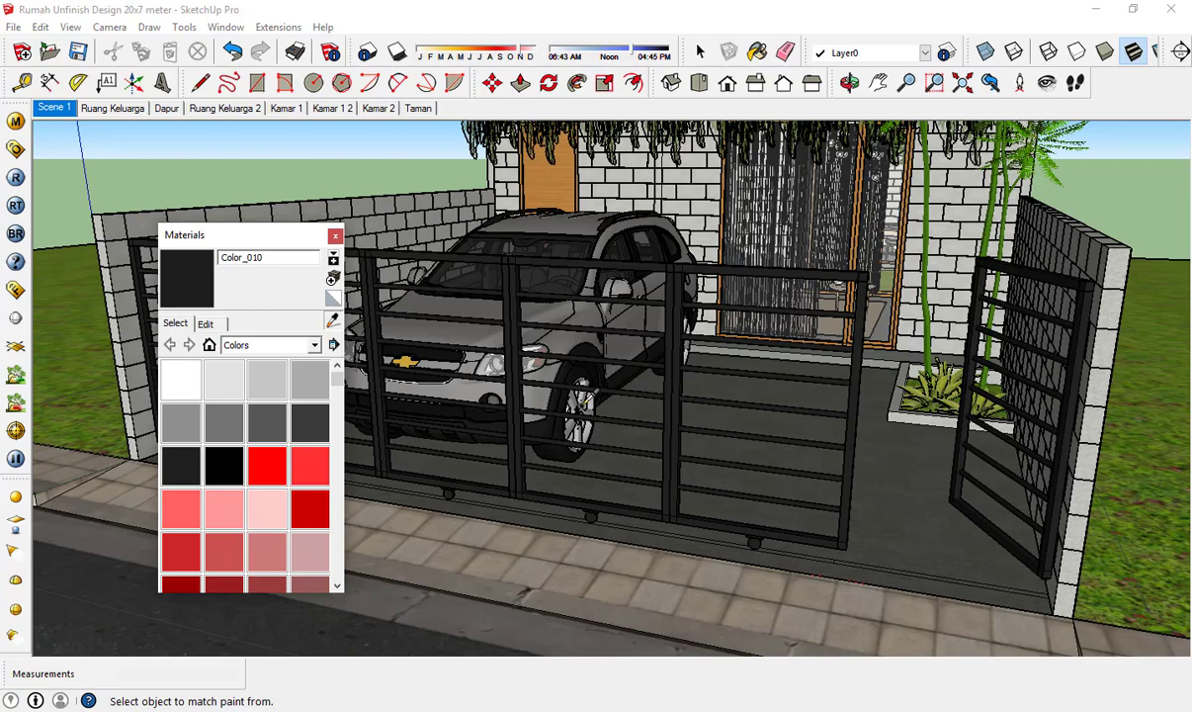
middle_click_drag(692, 415, 812, 423)
scroll(641, 381, "up", 6)
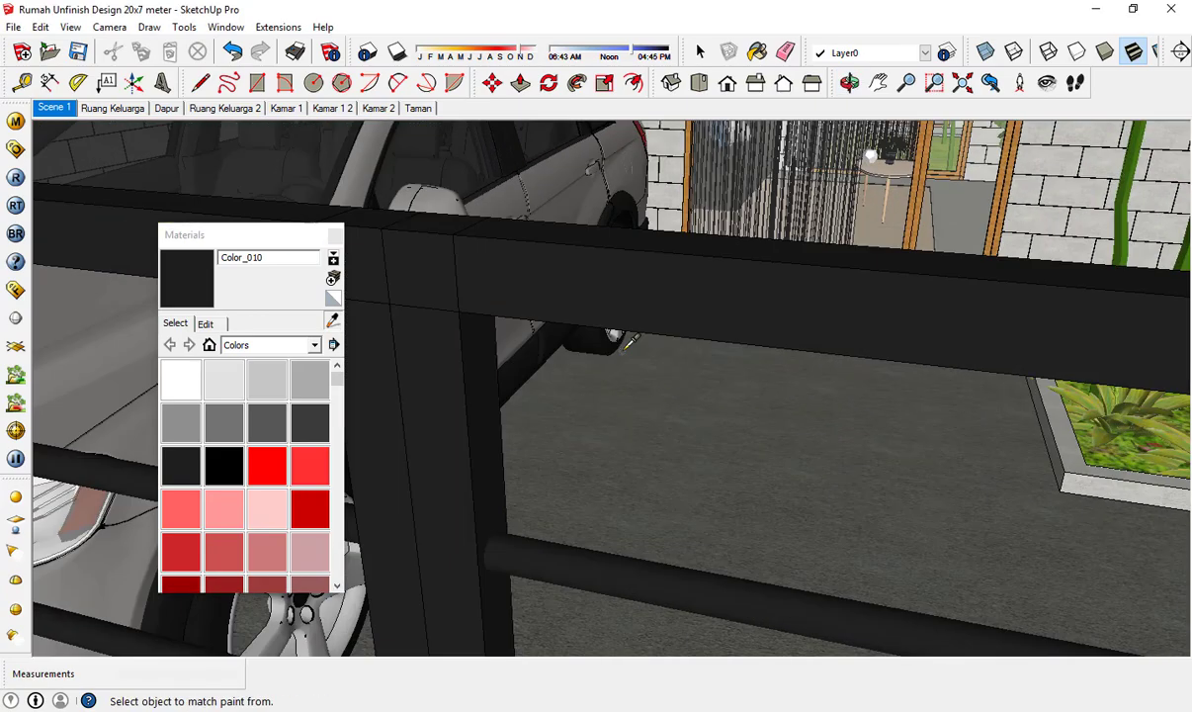
left_click(638, 292)
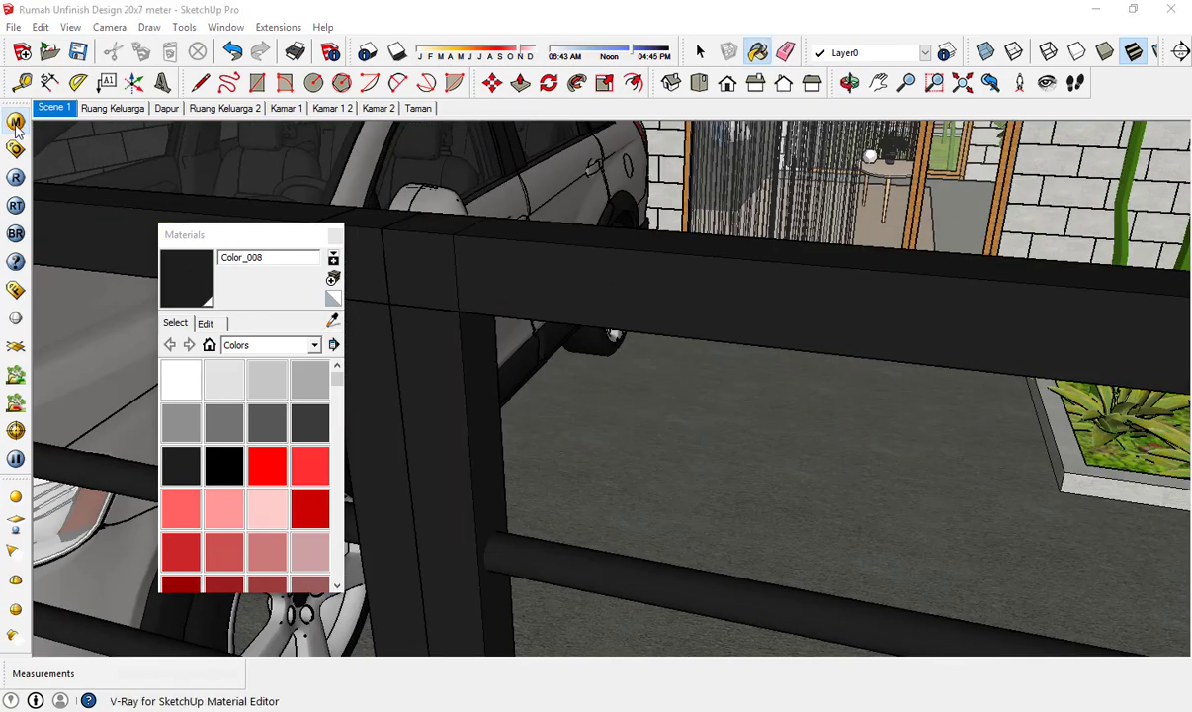
left_click(15, 120)
left_click(452, 247)
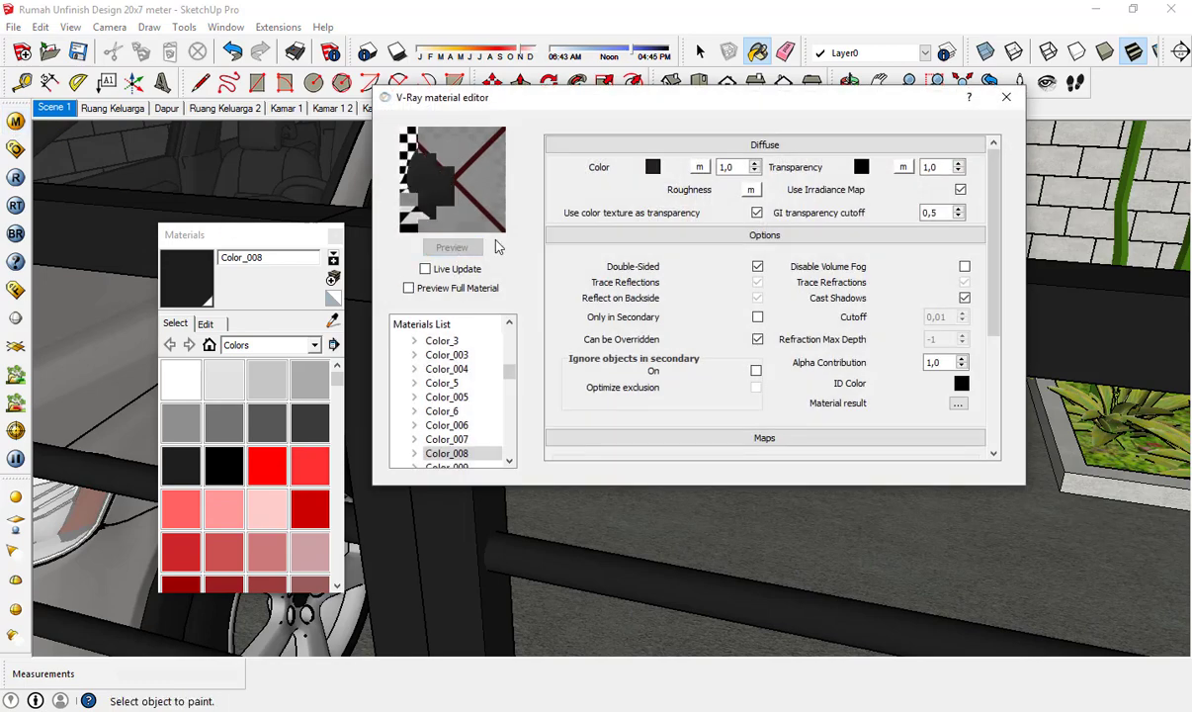
- Add a reflection layer to Color_008 with highlight glossiness 0,3 and reflect glossiness 0,2, and update the material preview
right_click(447, 454)
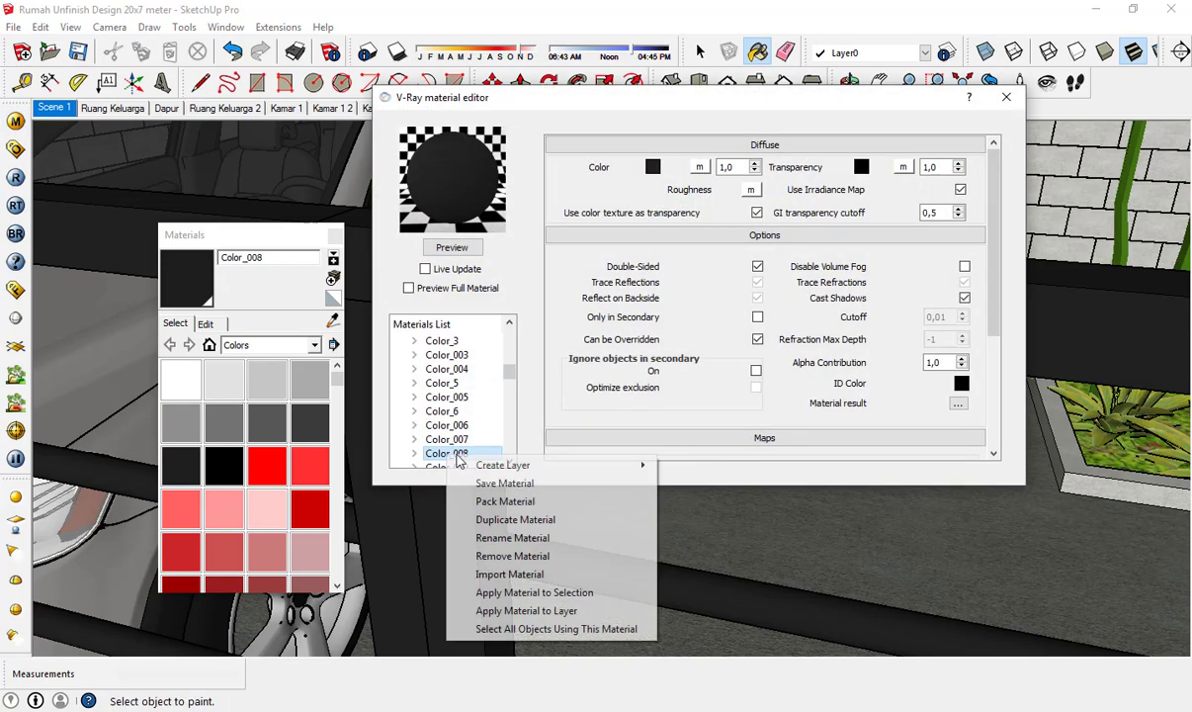
mouse_move(595, 471)
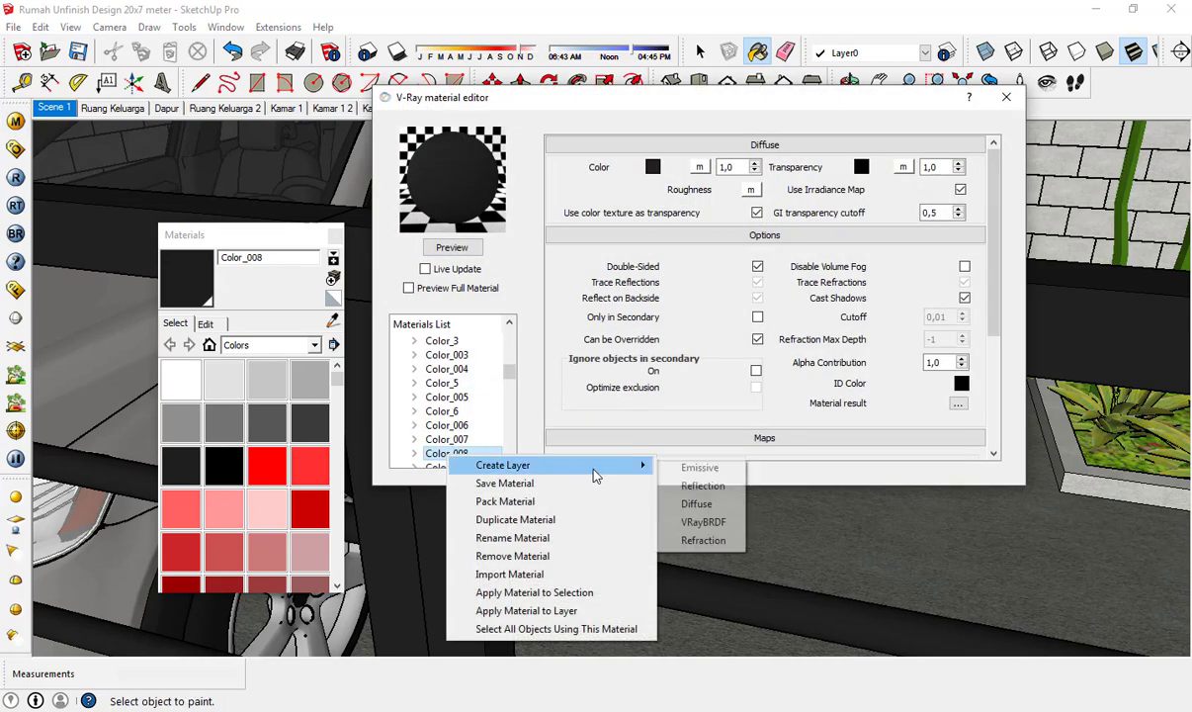
left_click(698, 486)
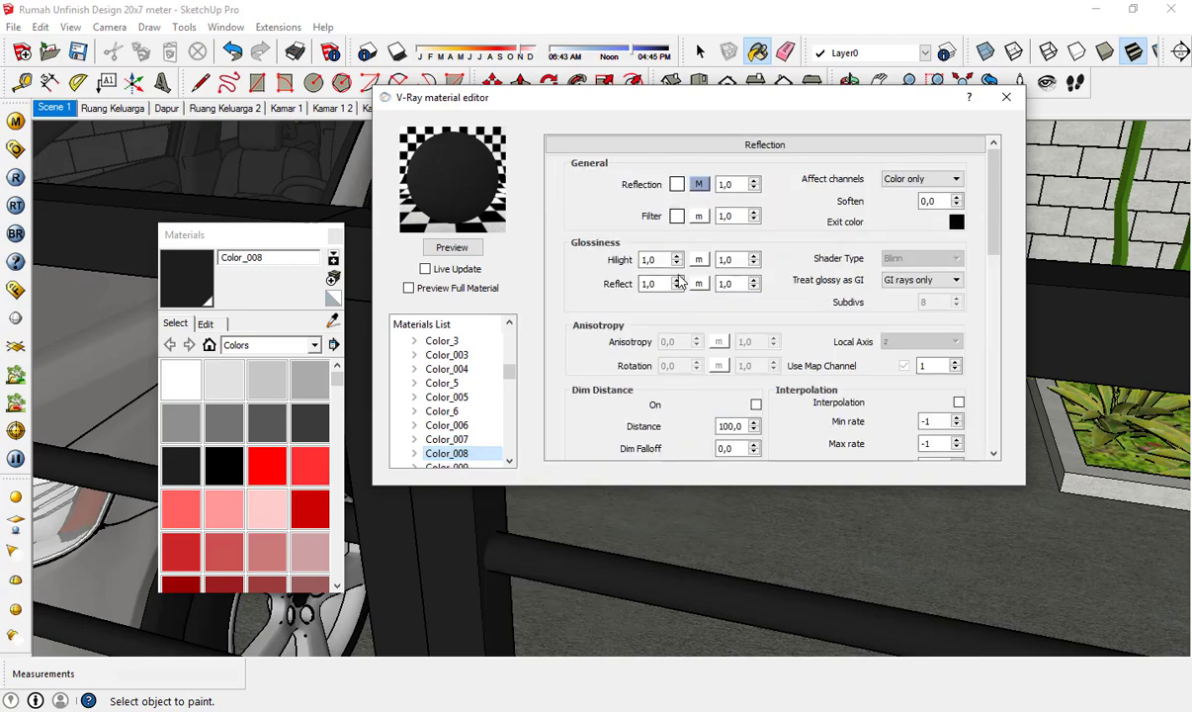
left_click_drag(661, 260, 547, 264)
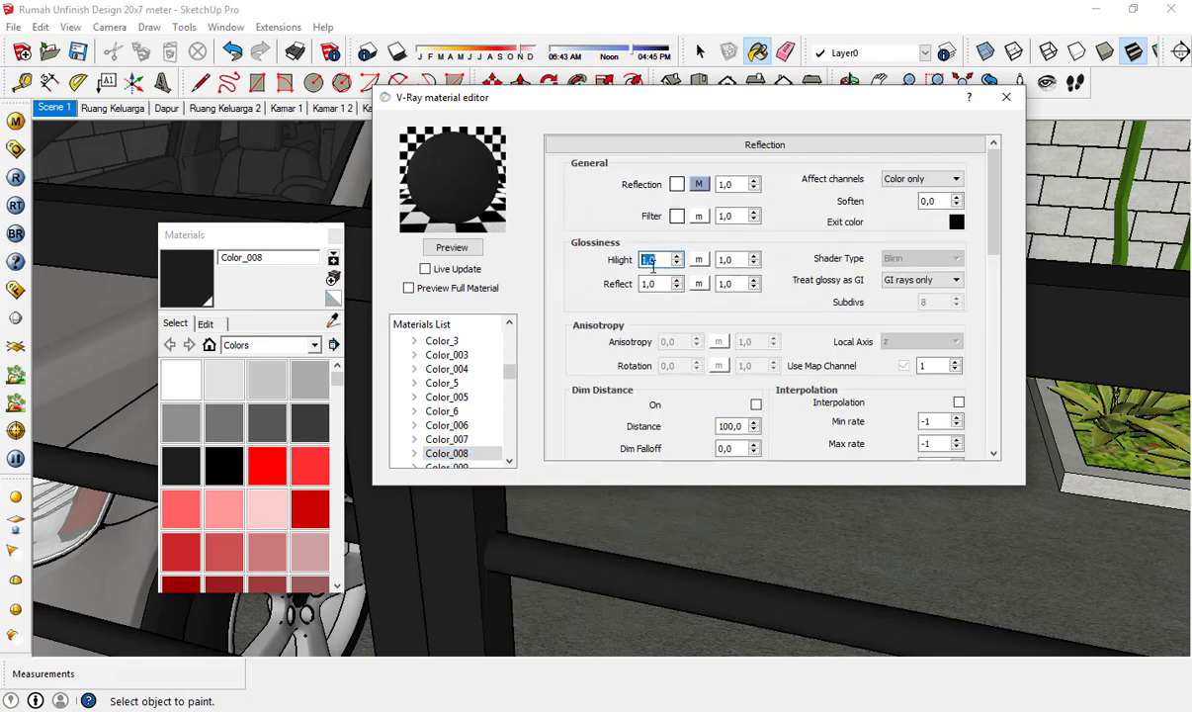
type("0,3")
left_click_drag(661, 283, 621, 299)
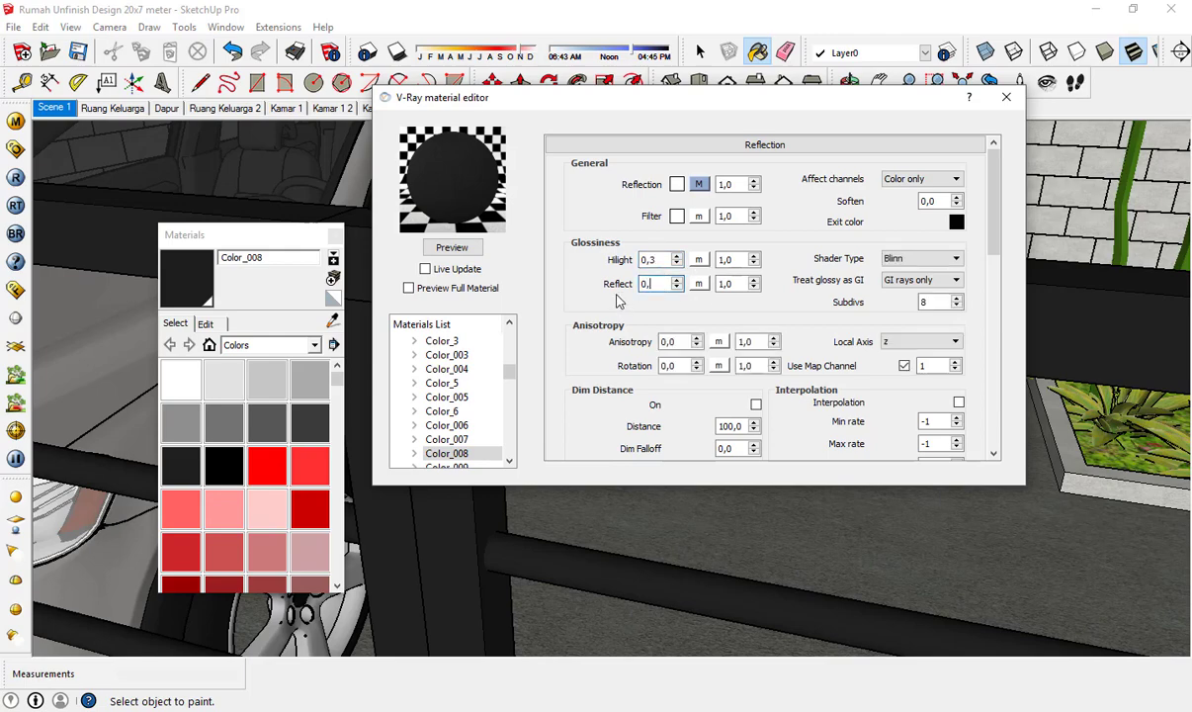
left_click(457, 249)
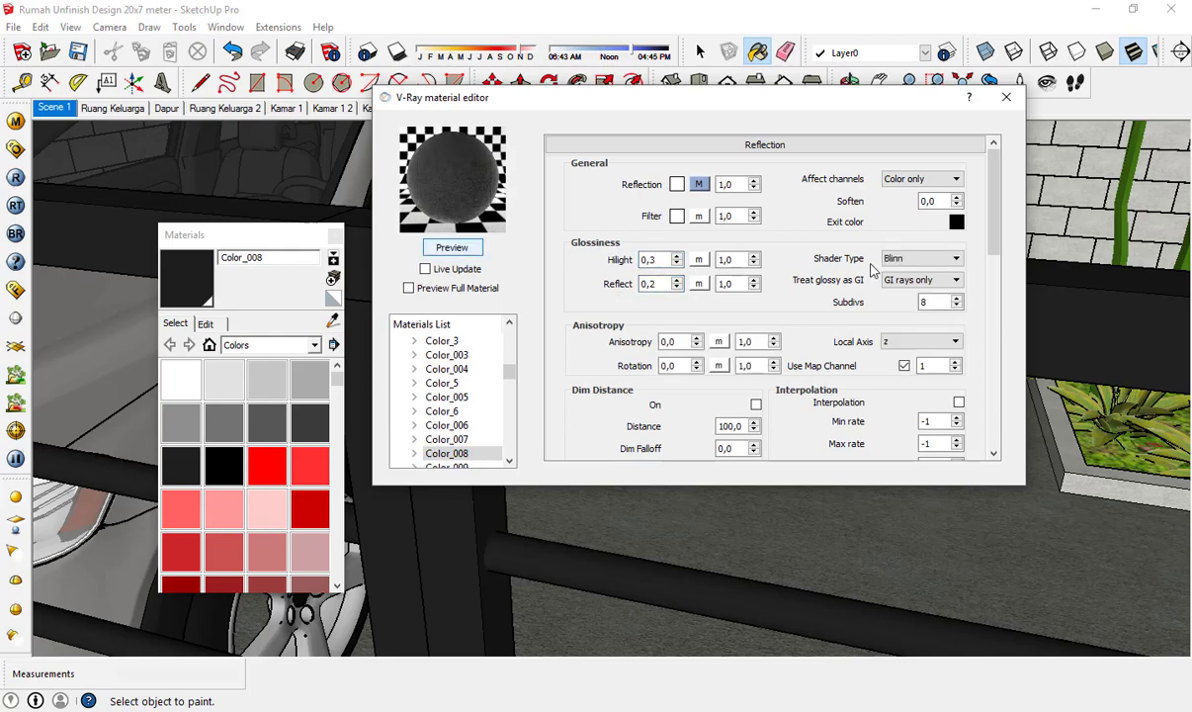
- Try 25 reflection subdivs for Color_008, raise the value to 30, refresh the preview and close the material editor
type("25")
left_click(478, 250)
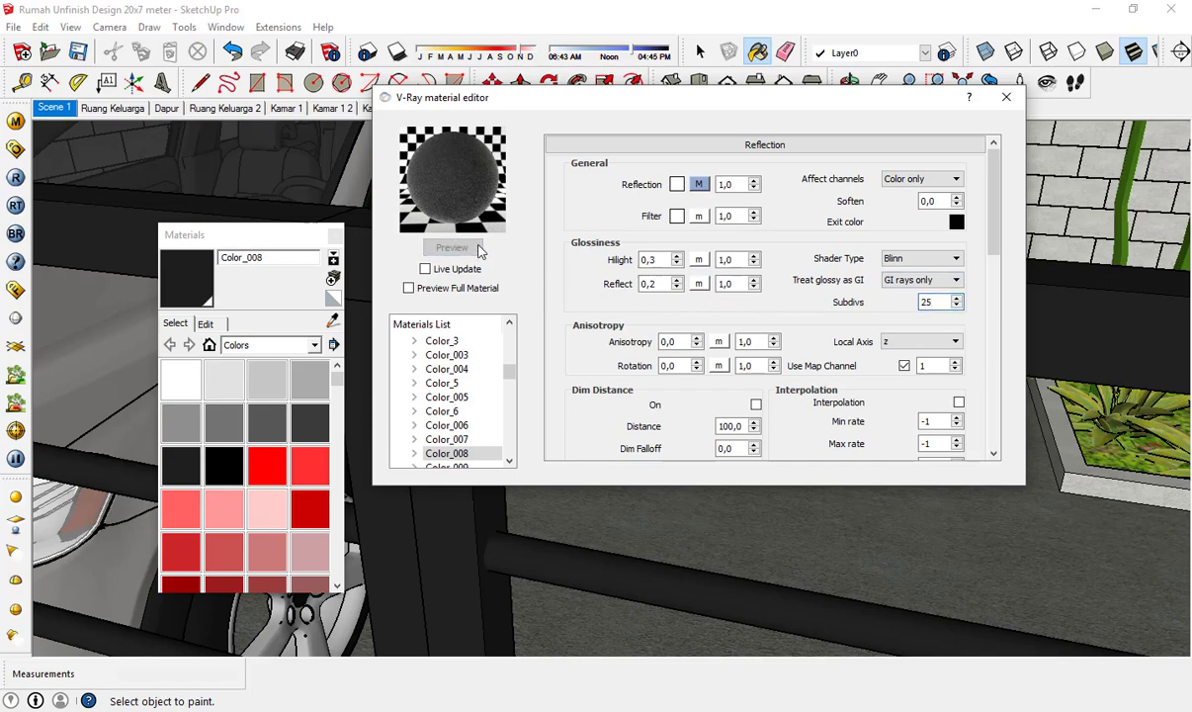
left_click(461, 253)
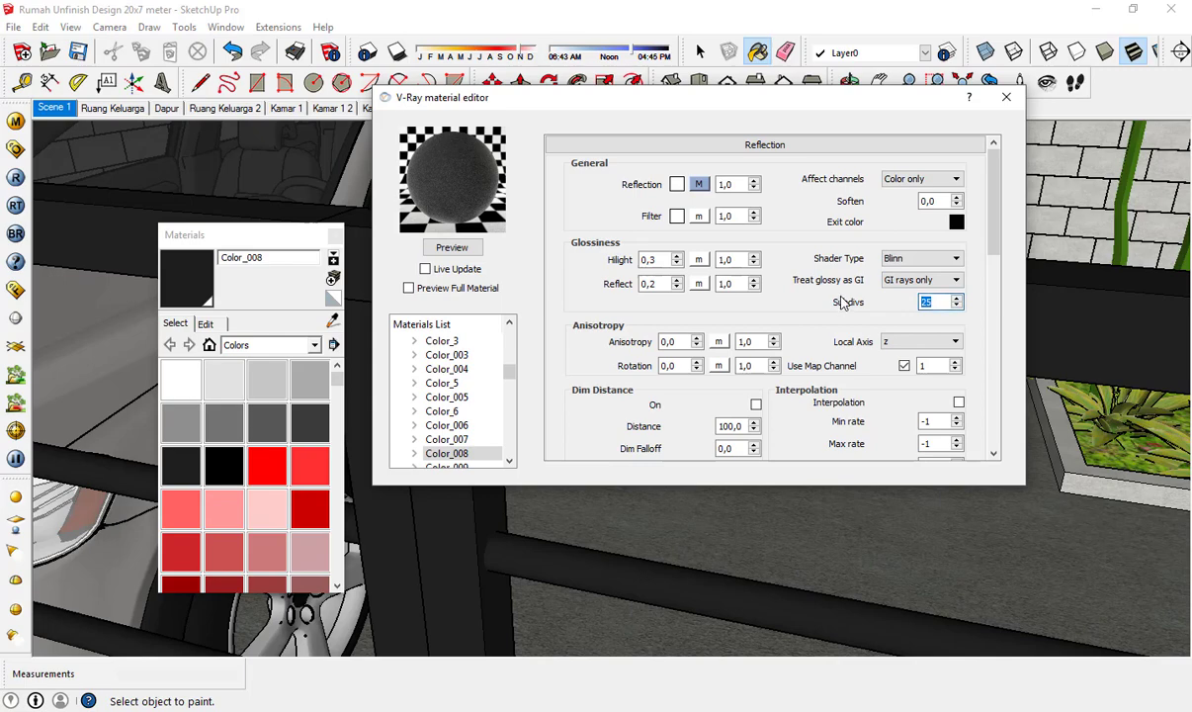
type("30")
left_click(475, 251)
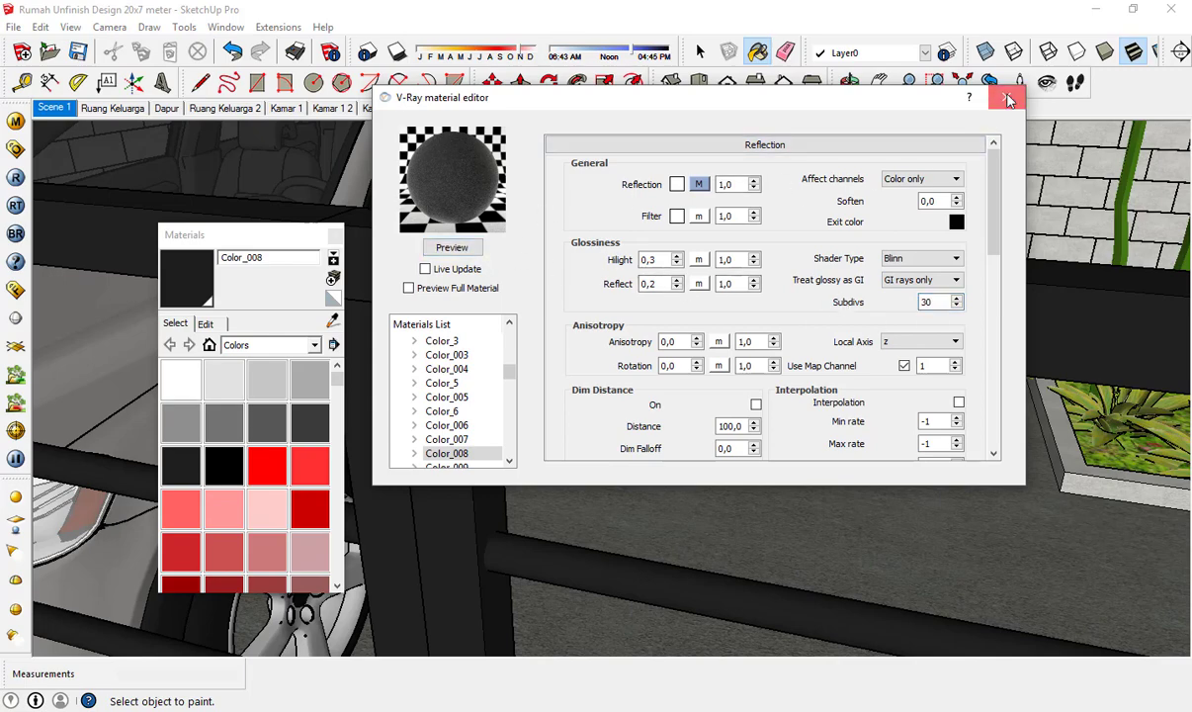
left_click(1008, 99)
- Sample the Color_B05 material from the glass of the parked car's headlight
middle_click_drag(522, 318, 474, 307)
scroll(479, 306, "down", 4)
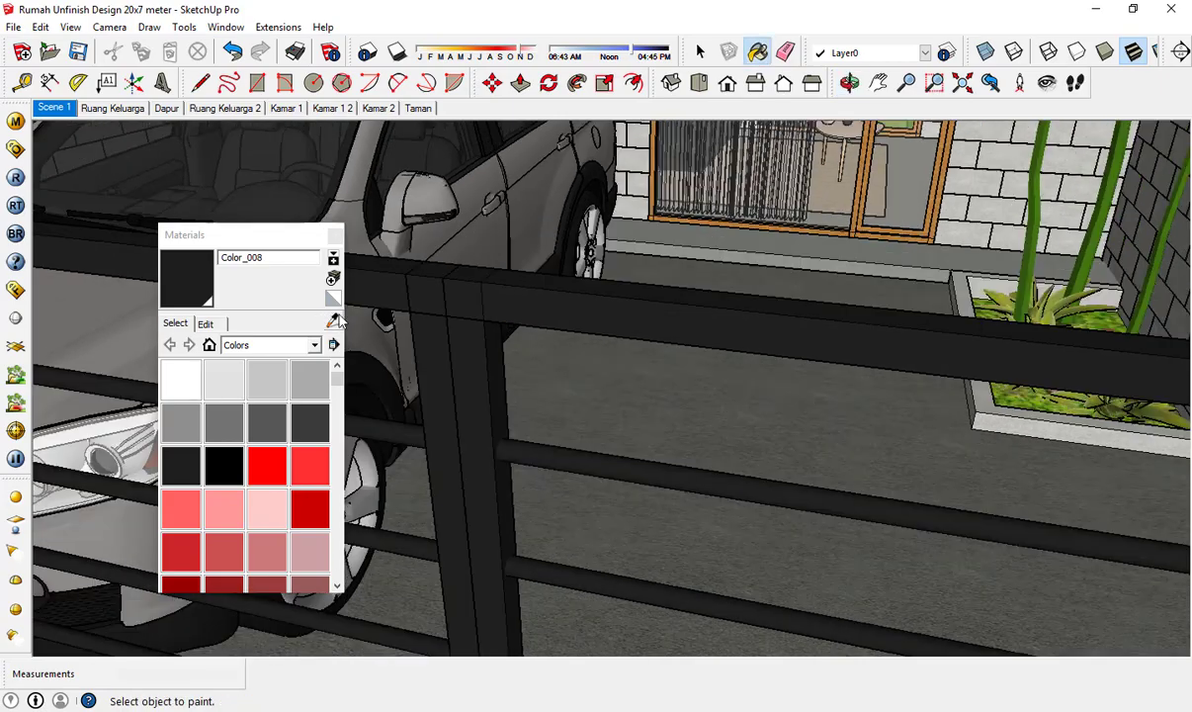
left_click(334, 320)
scroll(772, 338, "down", 6)
middle_click_drag(591, 368, 450, 504)
scroll(867, 290, "down", 3)
scroll(402, 529, "up", 8)
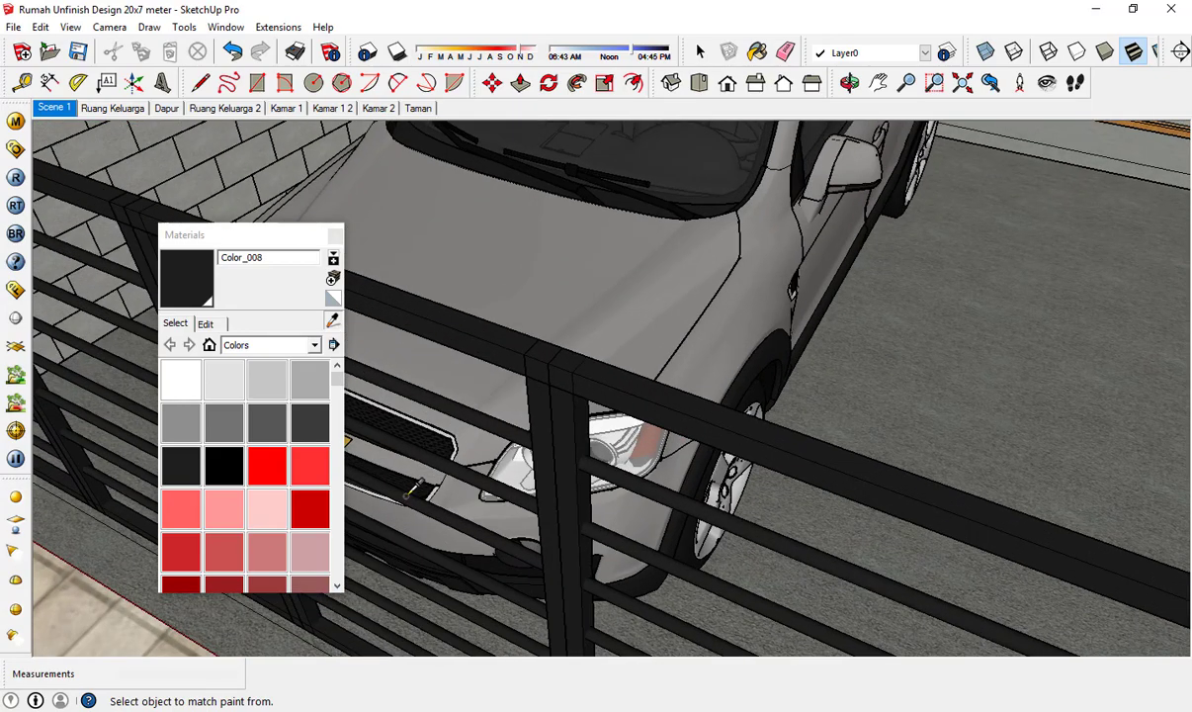
middle_click_drag(440, 516, 446, 509)
scroll(401, 430, "up", 6)
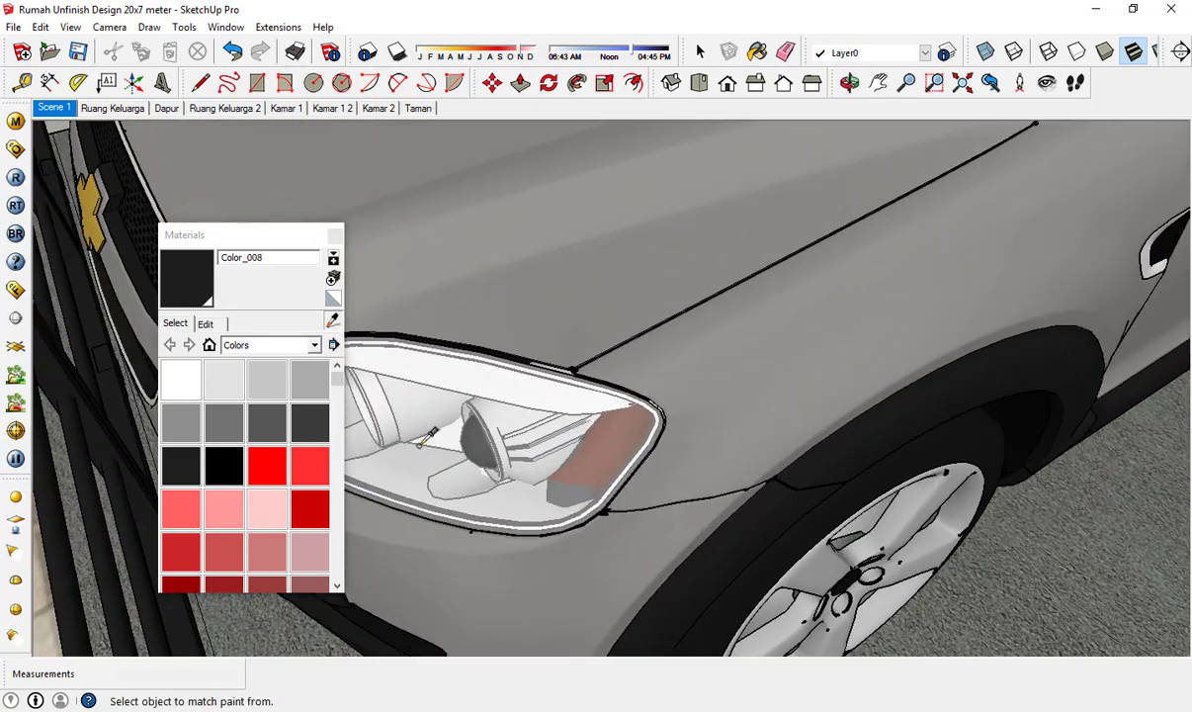
left_click(425, 442)
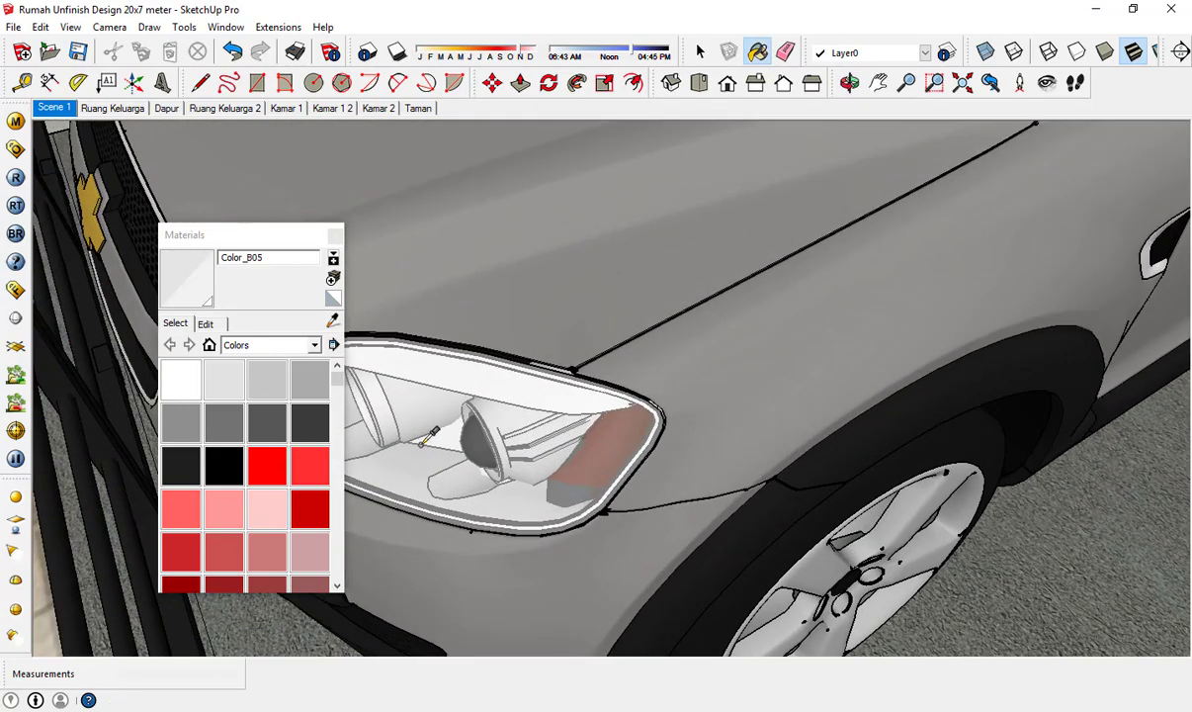
- Preview Color_B05 in the V-Ray material editor and lower the material's opacity to 14
left_click(16, 119)
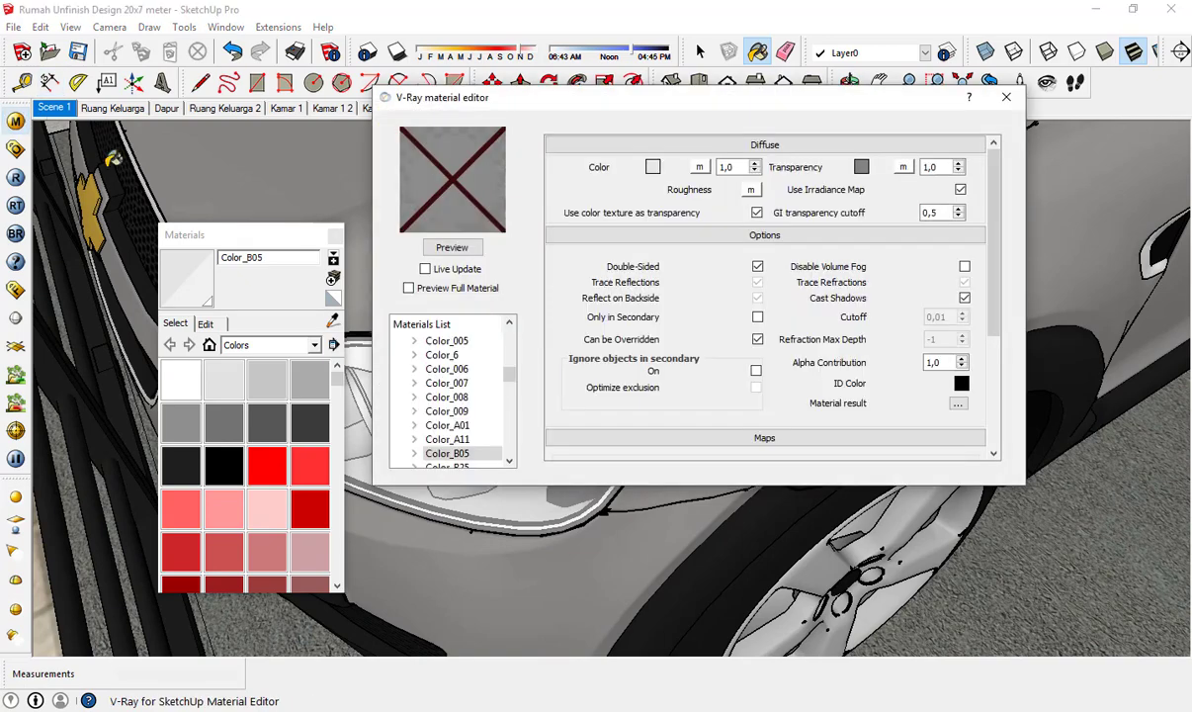
left_click(462, 248)
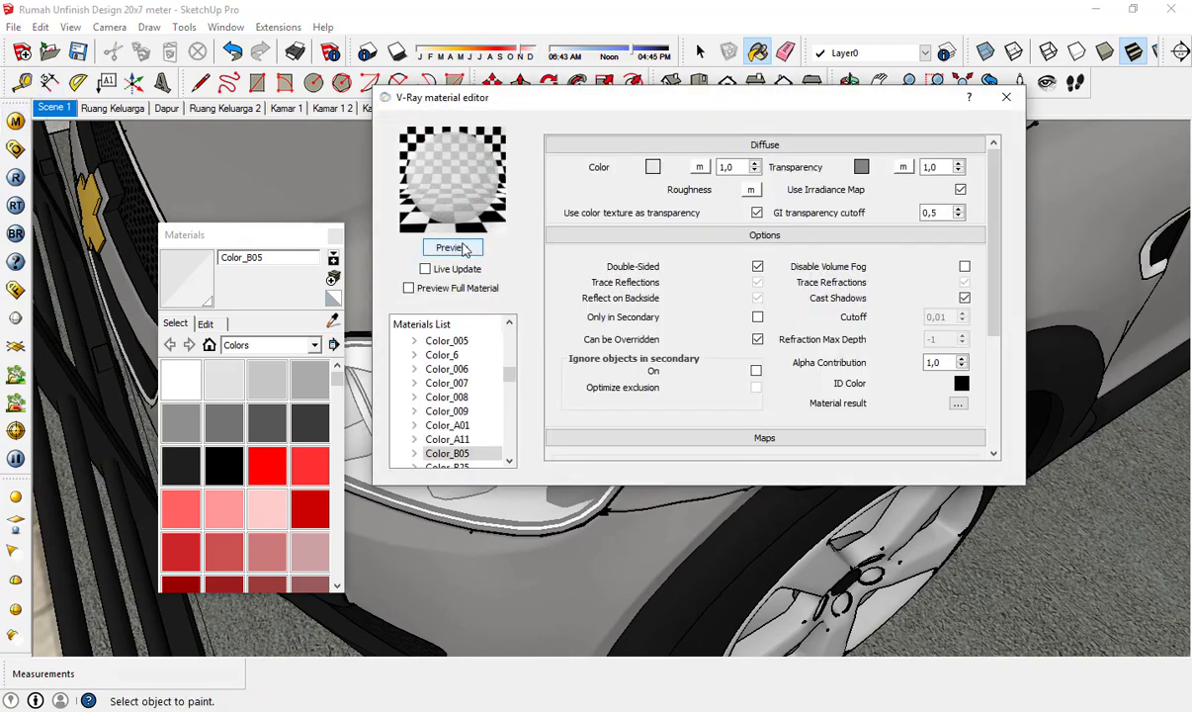
left_click(1007, 97)
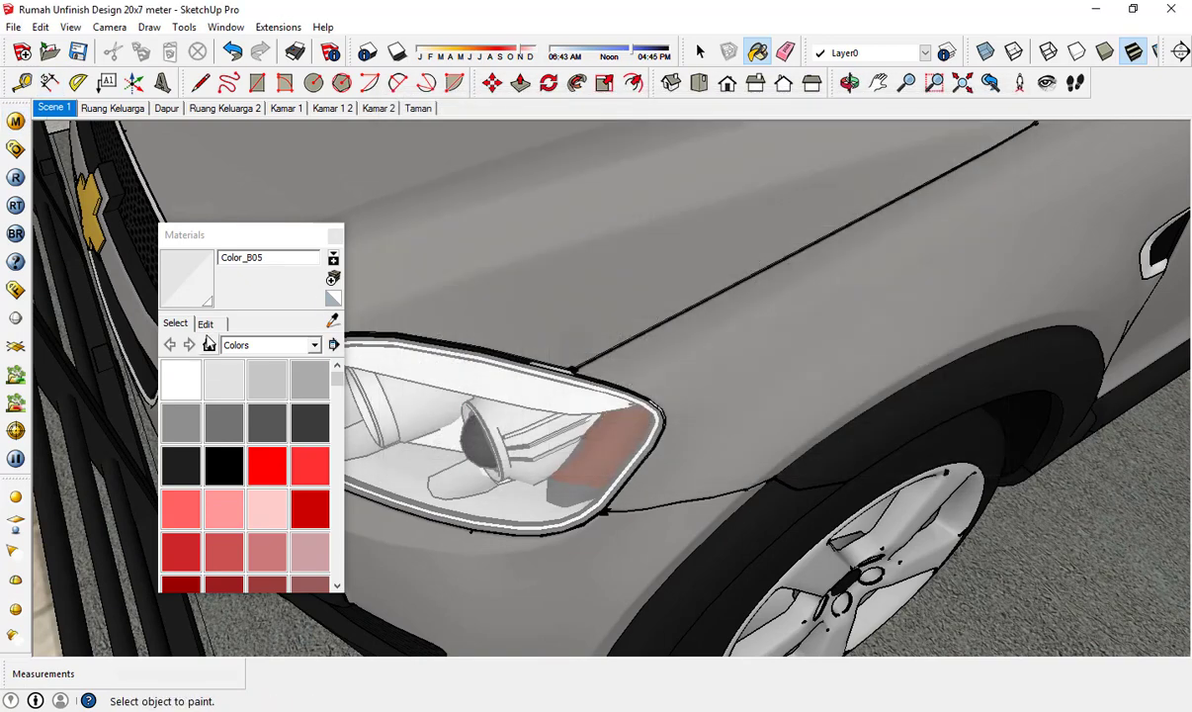
left_click(205, 323)
left_click_drag(195, 585, 190, 585)
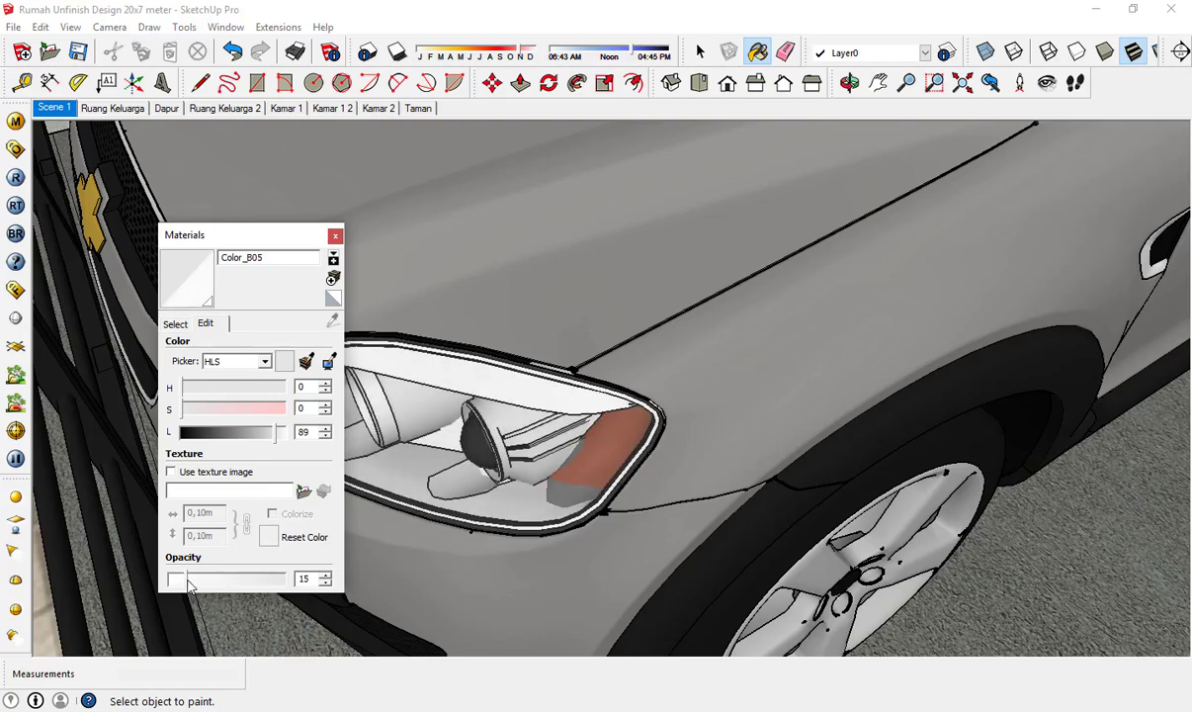
- Open the car's nested components for editing and select the headlight glass face
middle_click_drag(577, 453, 251, 447)
scroll(487, 277, "up", 5)
scroll(471, 326, "up", 3)
middle_click_drag(473, 324, 400, 271)
right_click(471, 238)
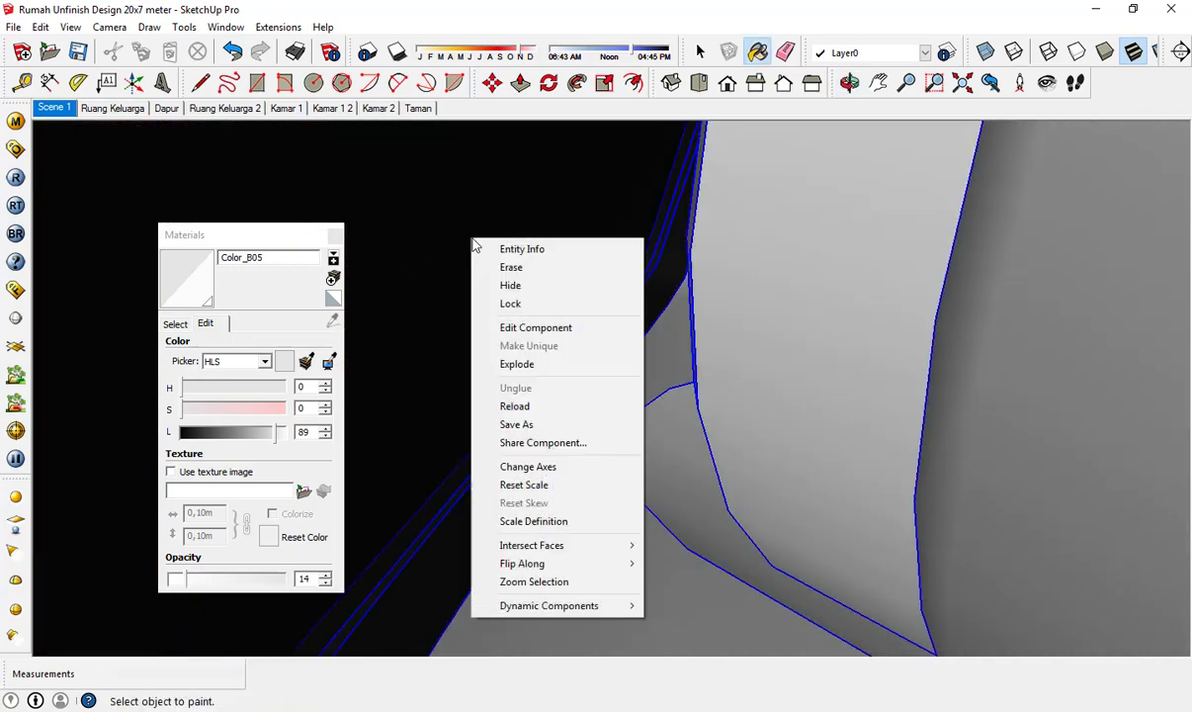
left_click(503, 327)
right_click(494, 245)
left_click(542, 330)
right_click(473, 250)
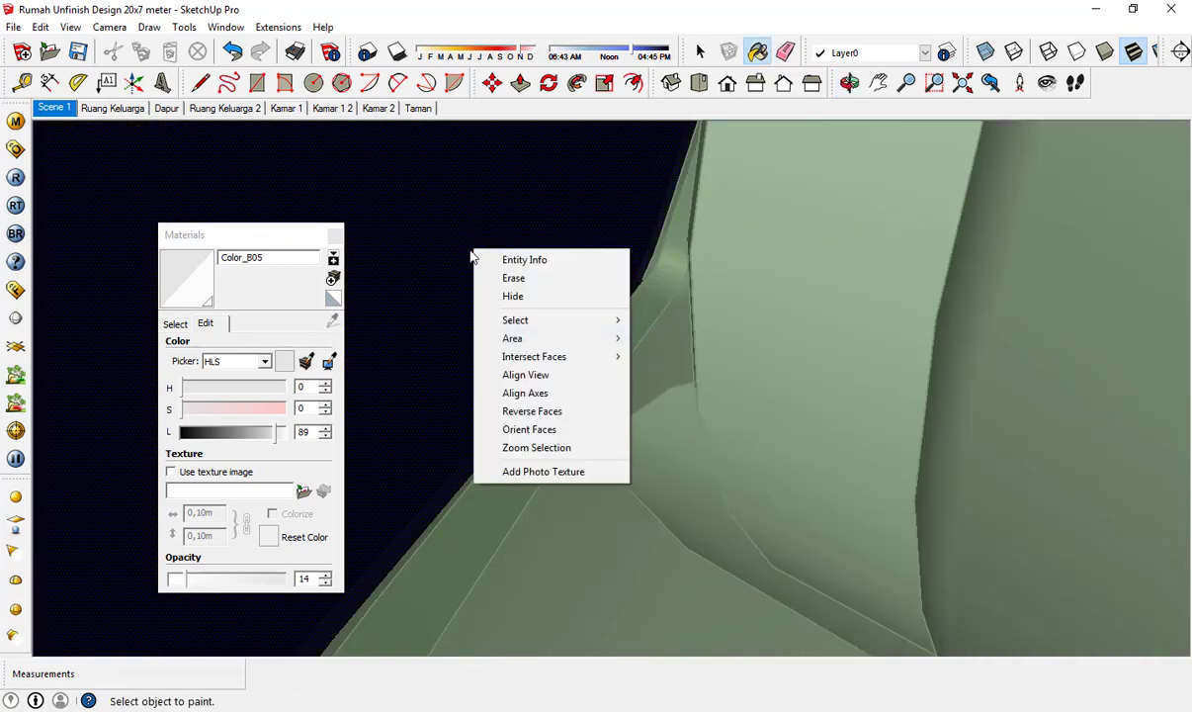
left_click(441, 244)
middle_click_drag(471, 312, 556, 556)
- Add a V-Ray reflection layer to Color_B05 and preview the headlight glass before and after
left_click(16, 121)
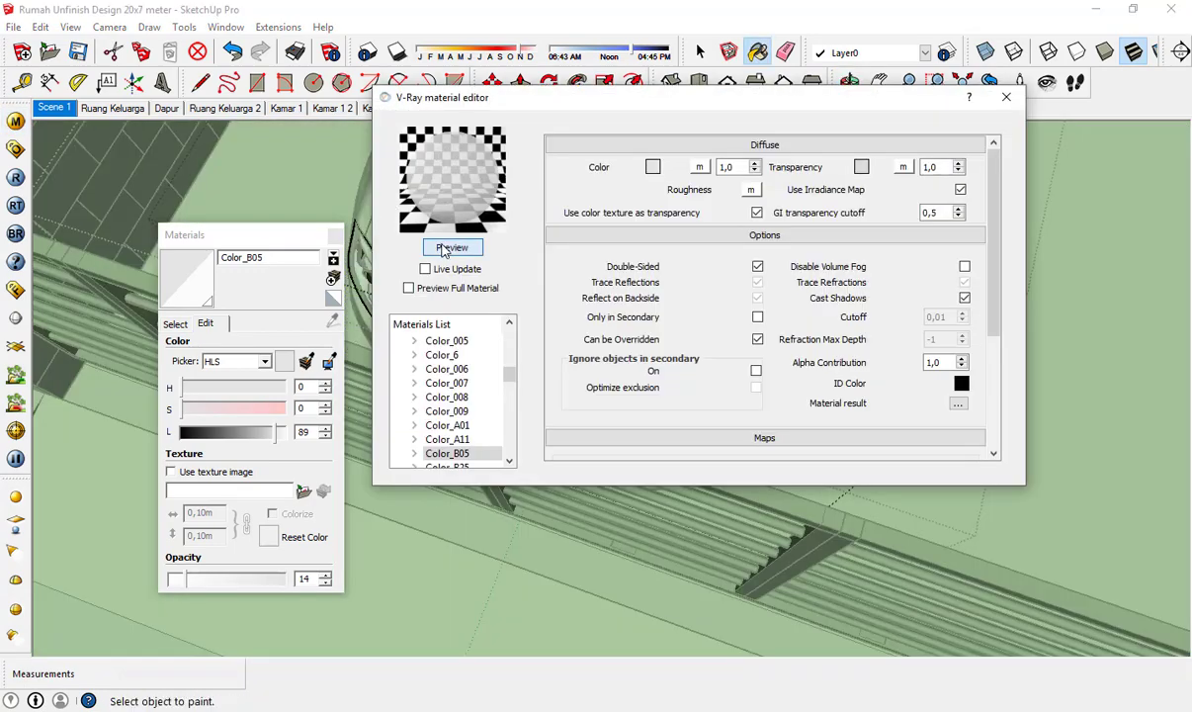
right_click(477, 465)
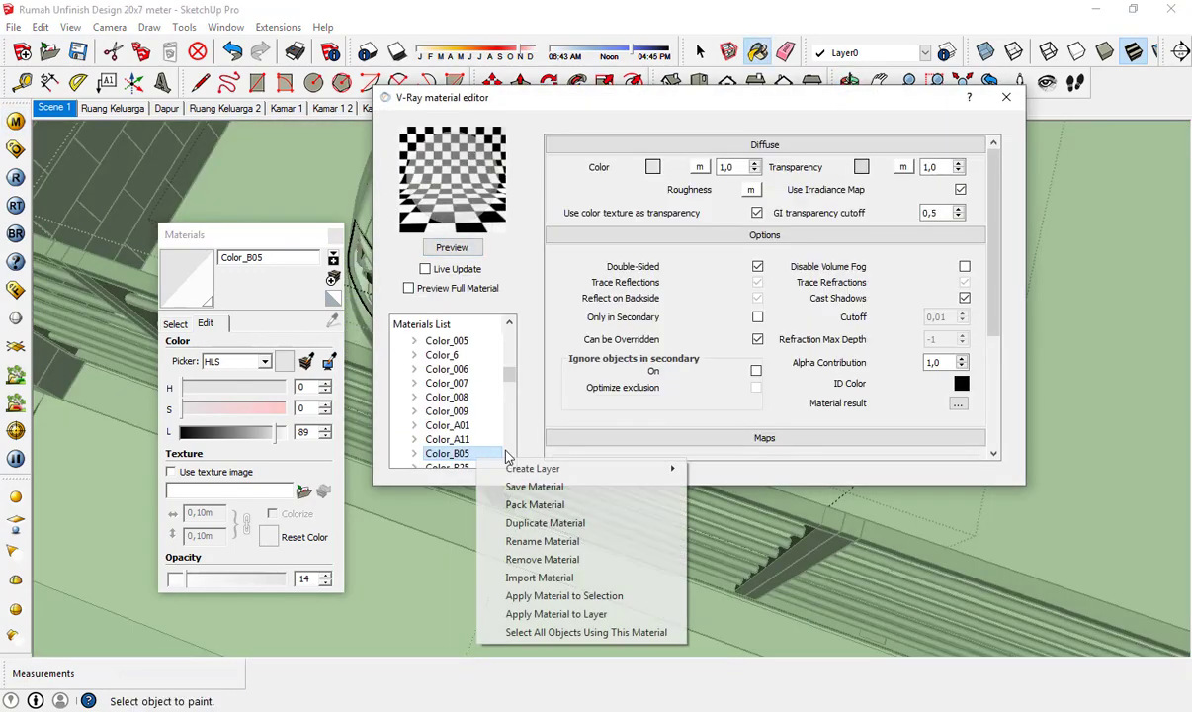
mouse_move(593, 469)
left_click(702, 488)
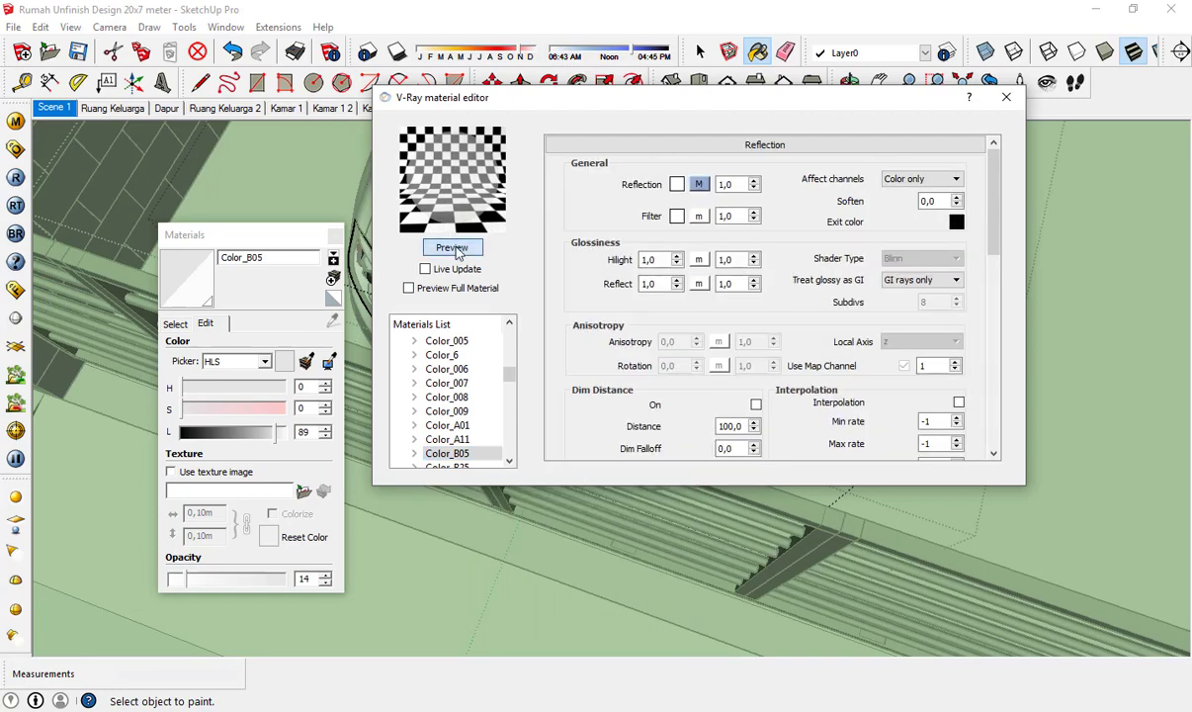
left_click(456, 252)
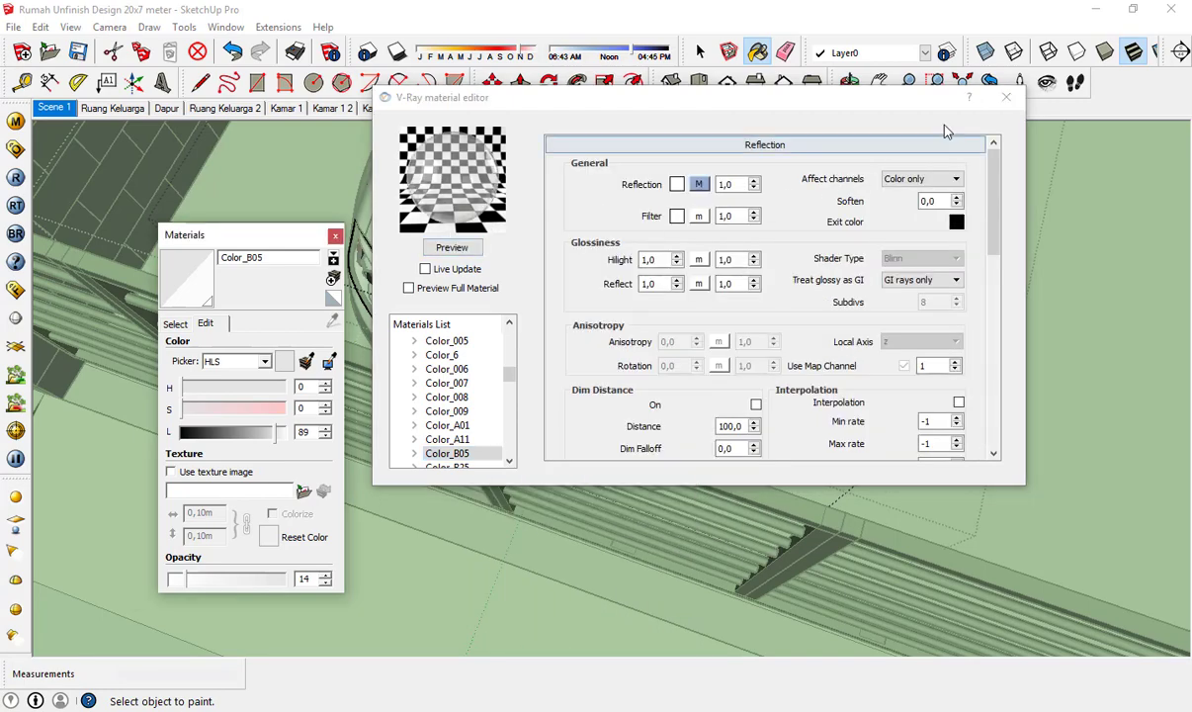
left_click(1007, 95)
- Leave the car's component editing and sample the body colour material from the car's bodywork
middle_click_drag(810, 277, 586, 234)
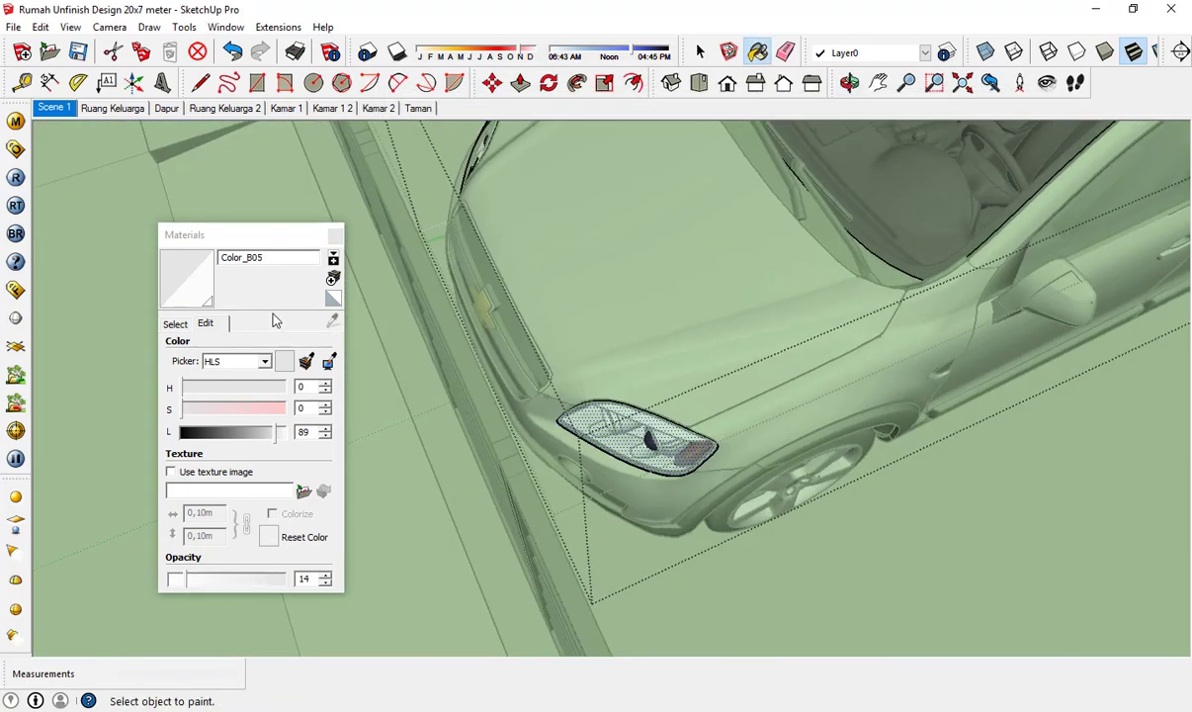
left_click(175, 323)
key("space")
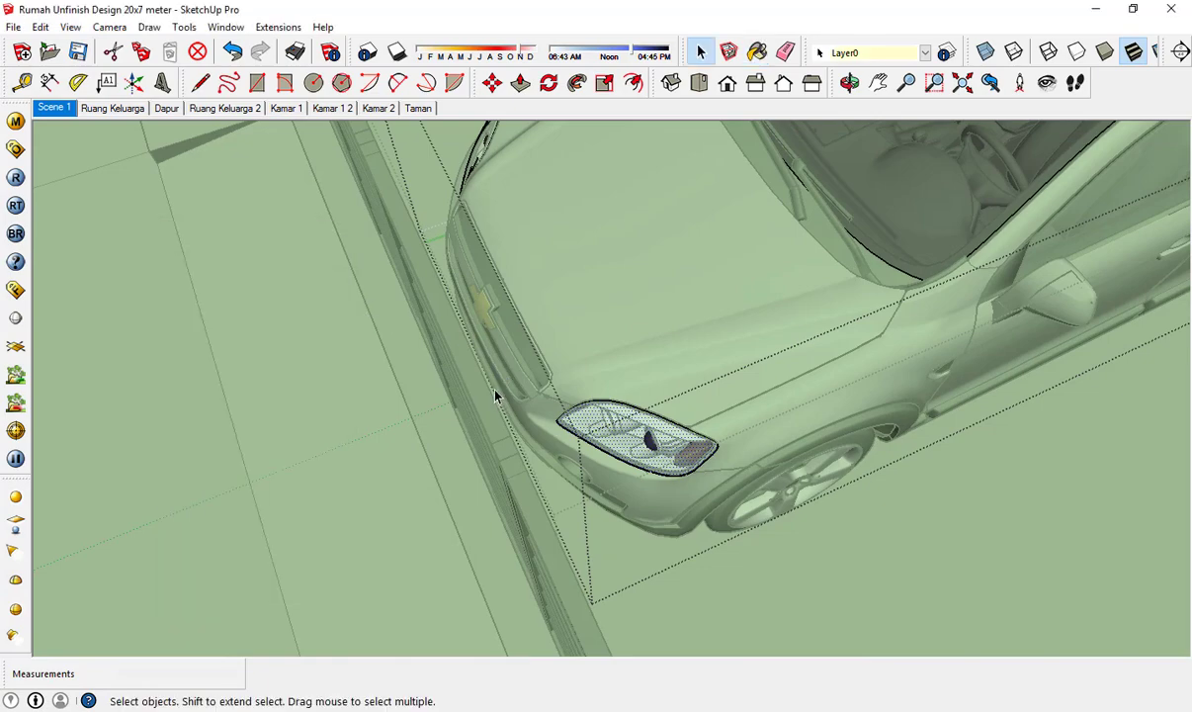
left_click(485, 387)
left_click(484, 387)
key("b")
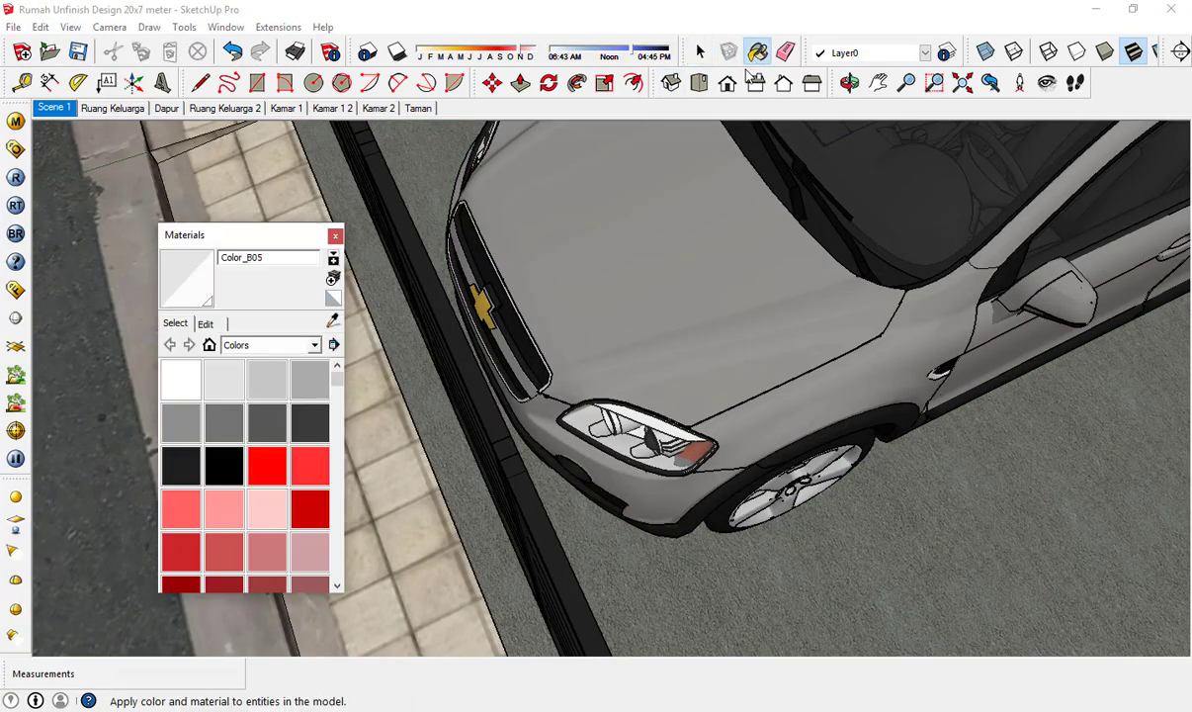
left_click(435, 336, "alt")
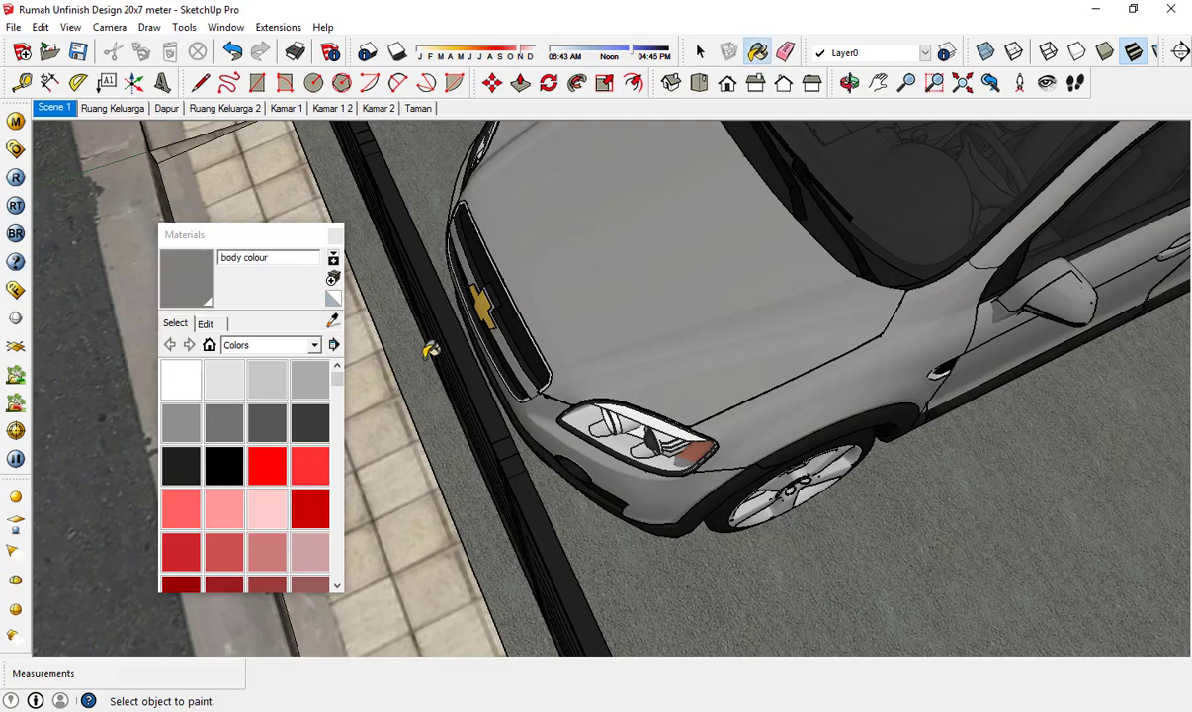
- Add a V-Ray reflection layer to the body colour material, preview it before and after, and close the material editor
middle_click_drag(433, 340, 743, 302)
scroll(743, 302, "up", 1)
middle_click_drag(692, 393, 627, 292)
scroll(626, 293, "up", 2)
left_click(15, 121)
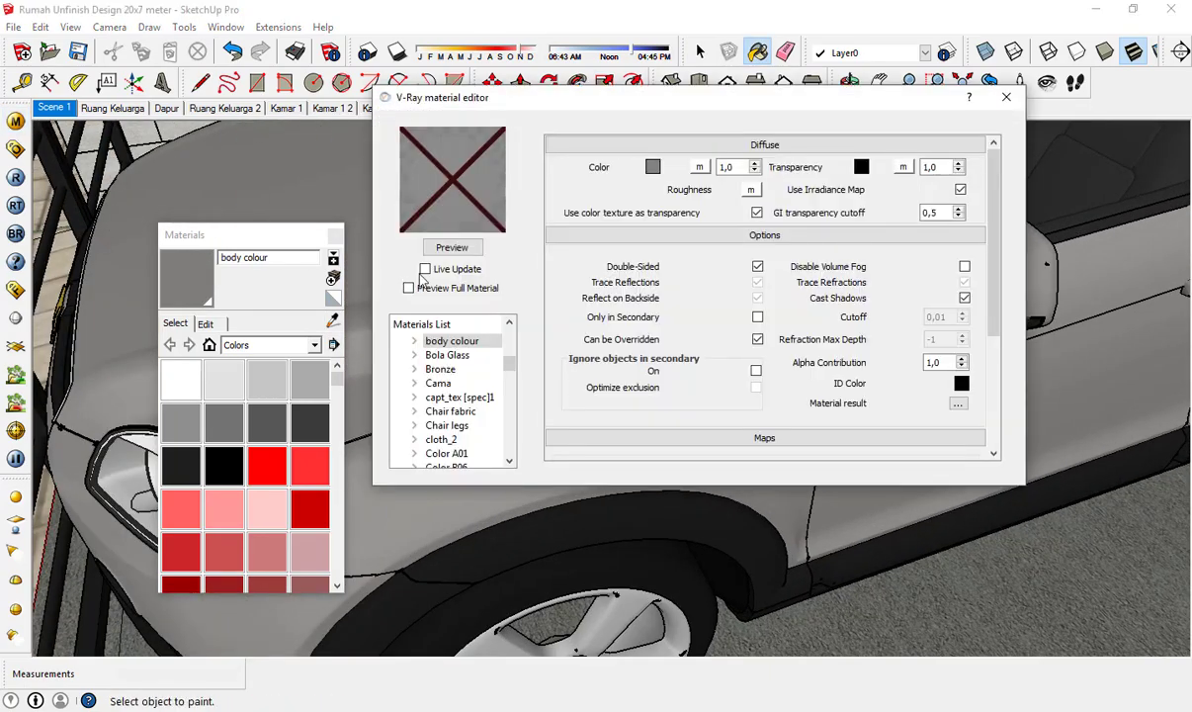
left_click(474, 249)
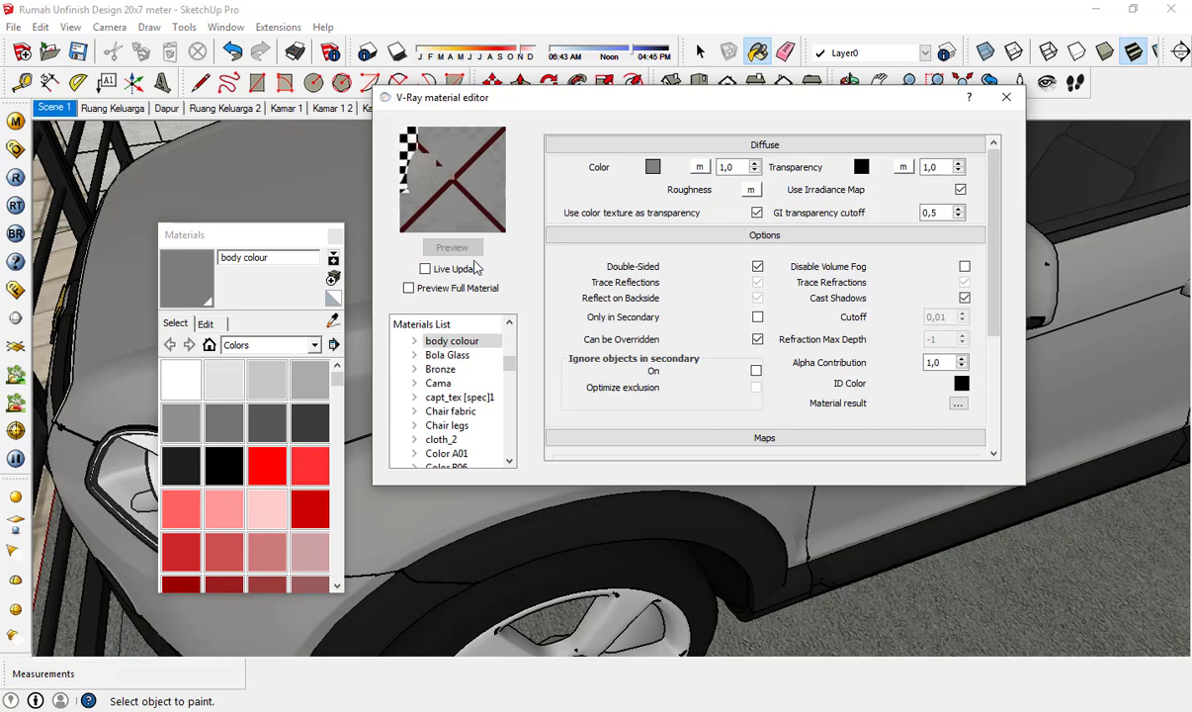
right_click(479, 341)
mouse_move(613, 349)
left_click(713, 367)
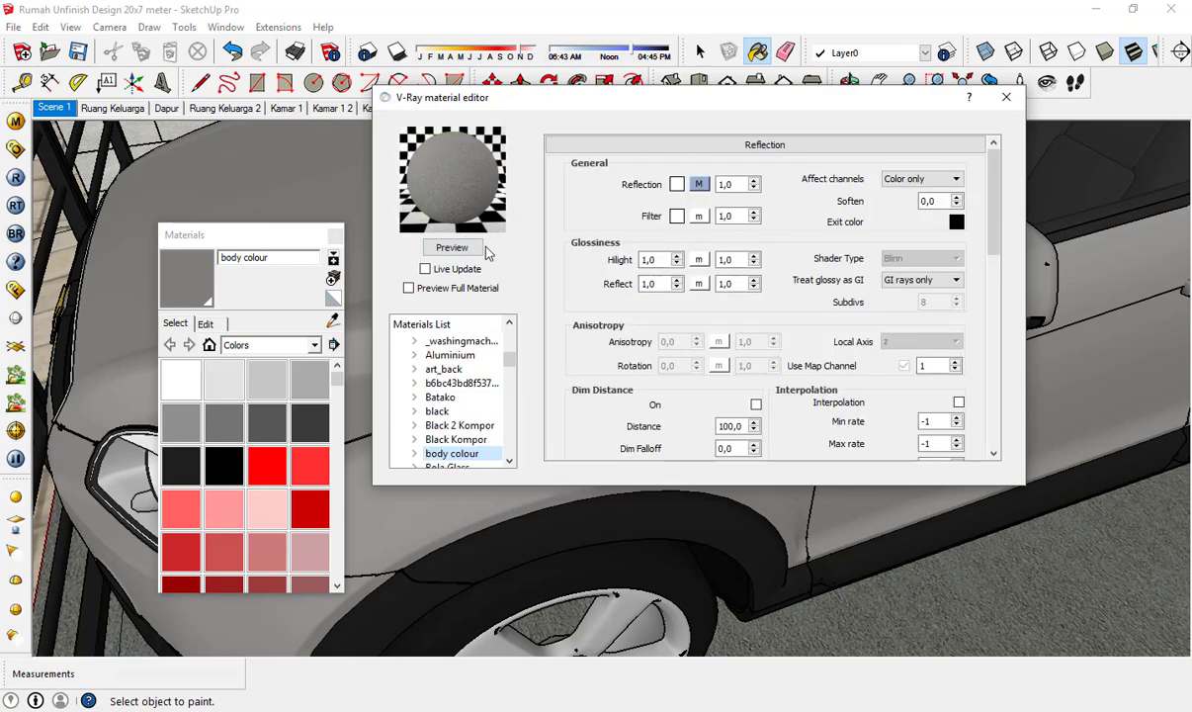
left_click(477, 249)
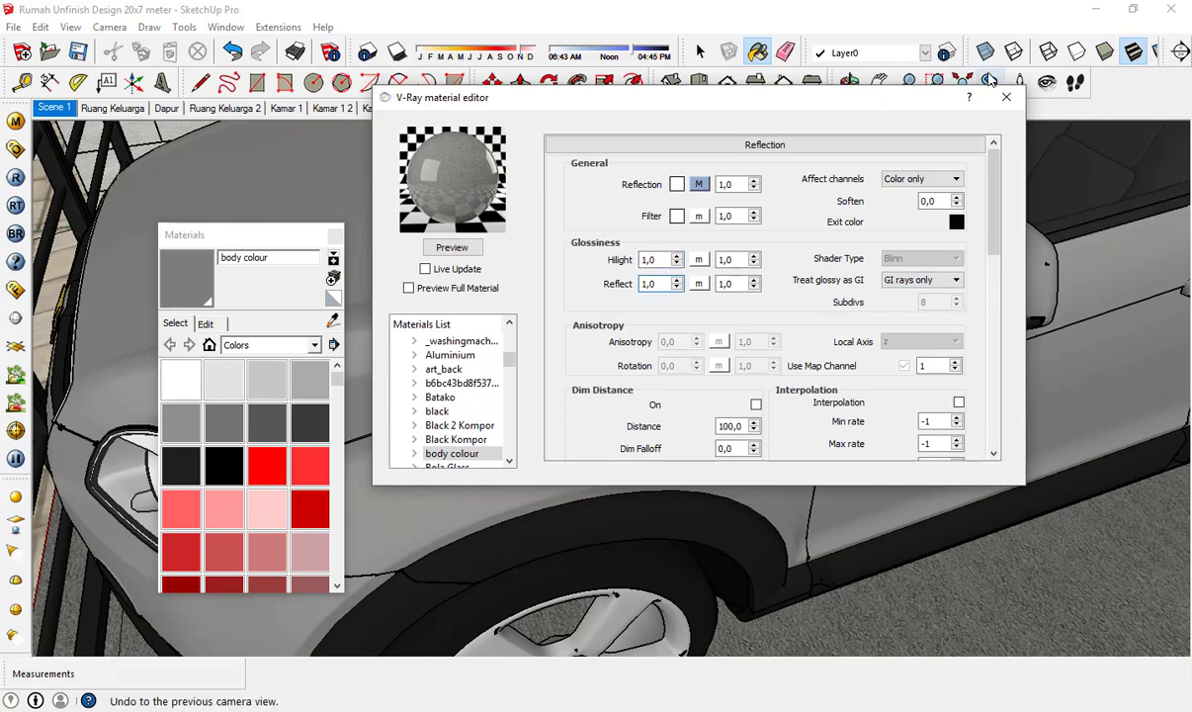
left_click(1007, 97)
- Sample the material of the car's front wheel rim
scroll(409, 405, "down", 3)
left_click(332, 321)
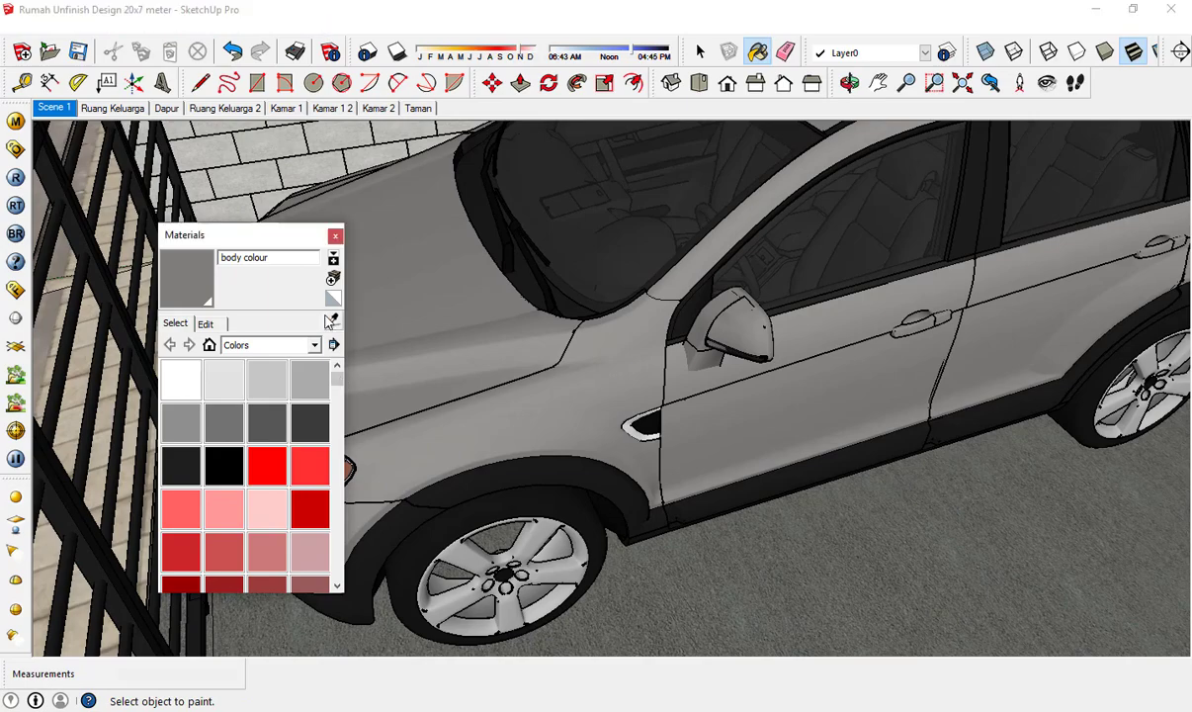
left_click(527, 544)
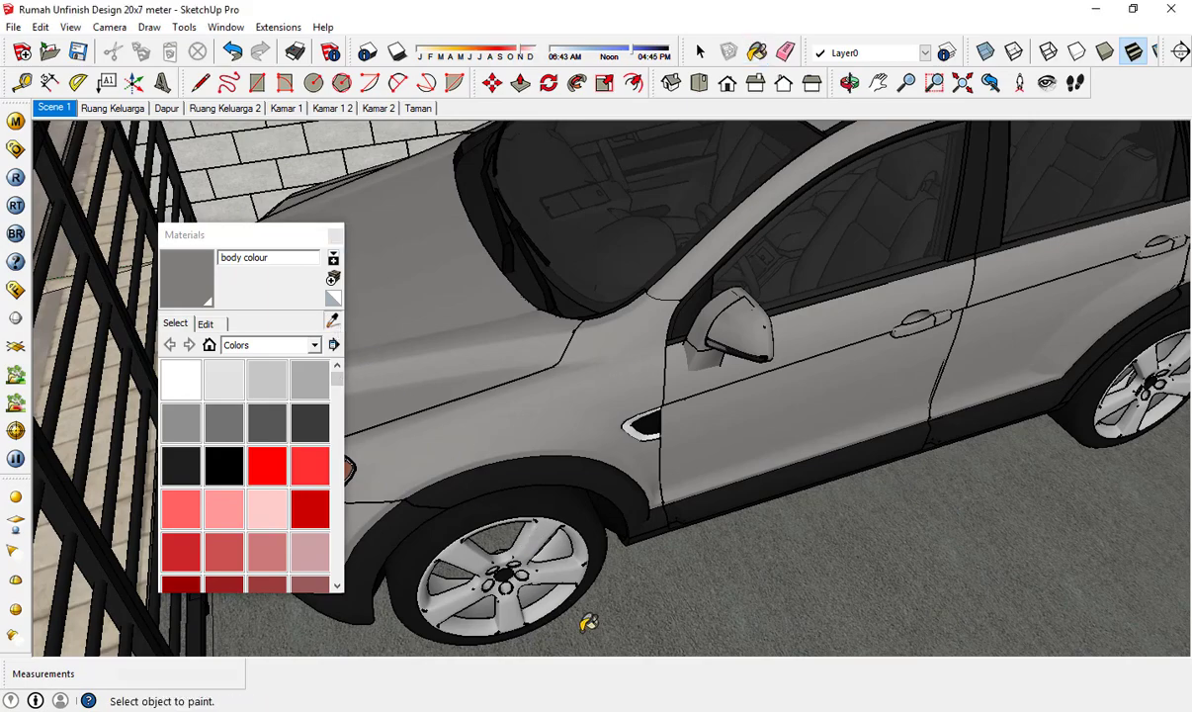
scroll(585, 617, "up", 3)
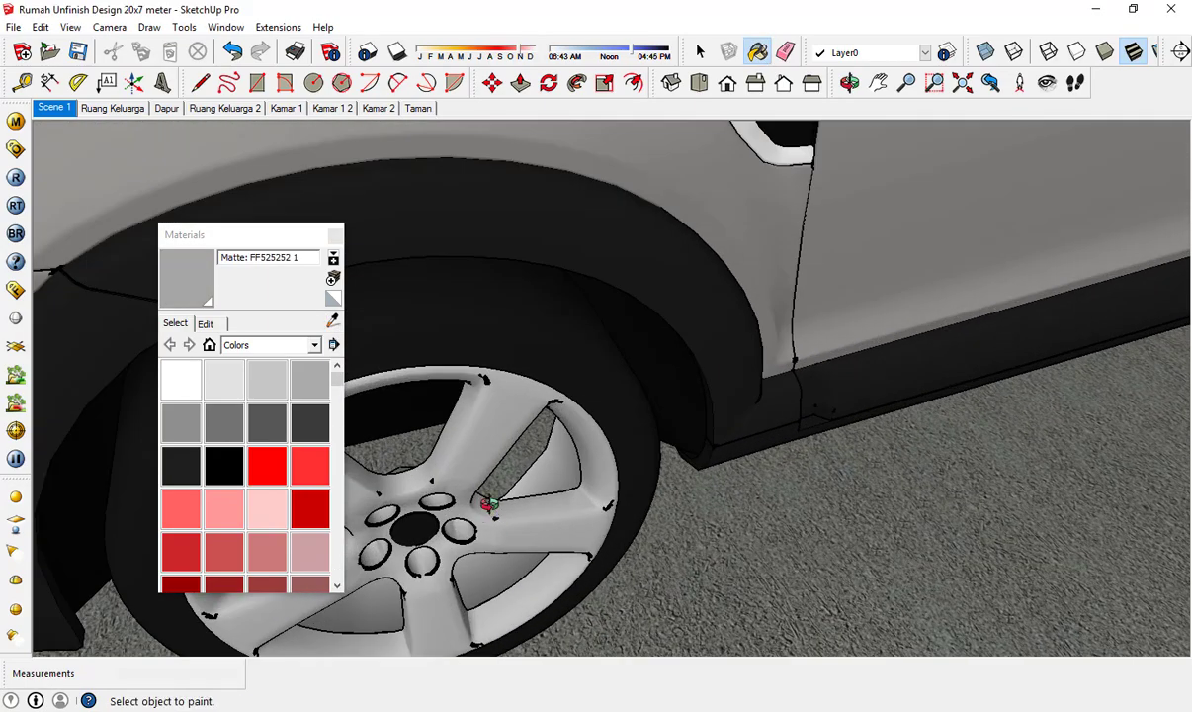
middle_click_drag(488, 504, 500, 406)
- Add a V-Ray reflection layer to the rim material Matte: FF525252 1 and preview it before and after
left_click(15, 121)
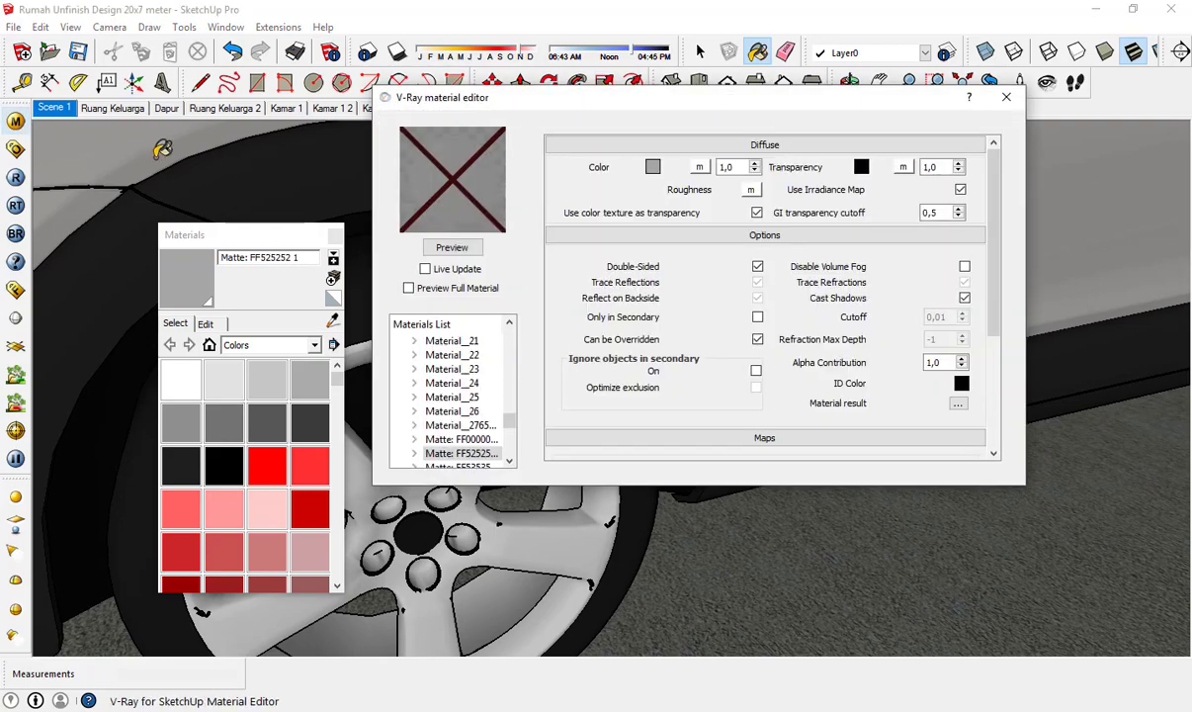
left_click(452, 248)
right_click(479, 455)
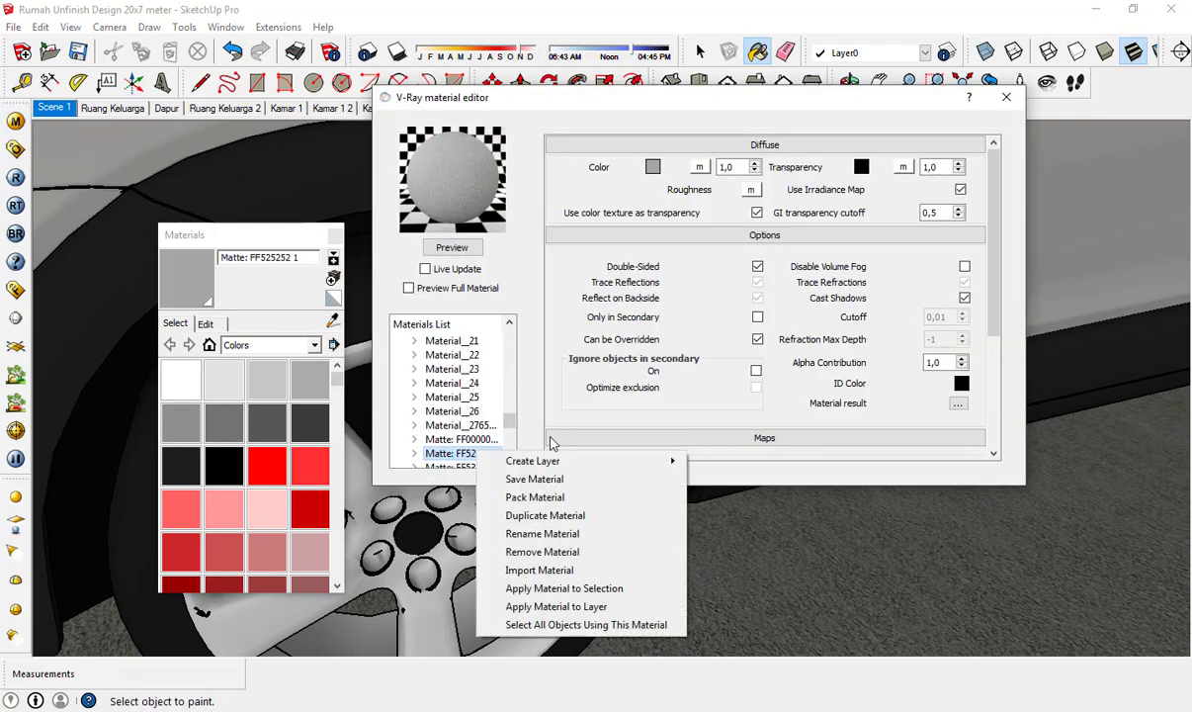
mouse_move(607, 461)
left_click(695, 482)
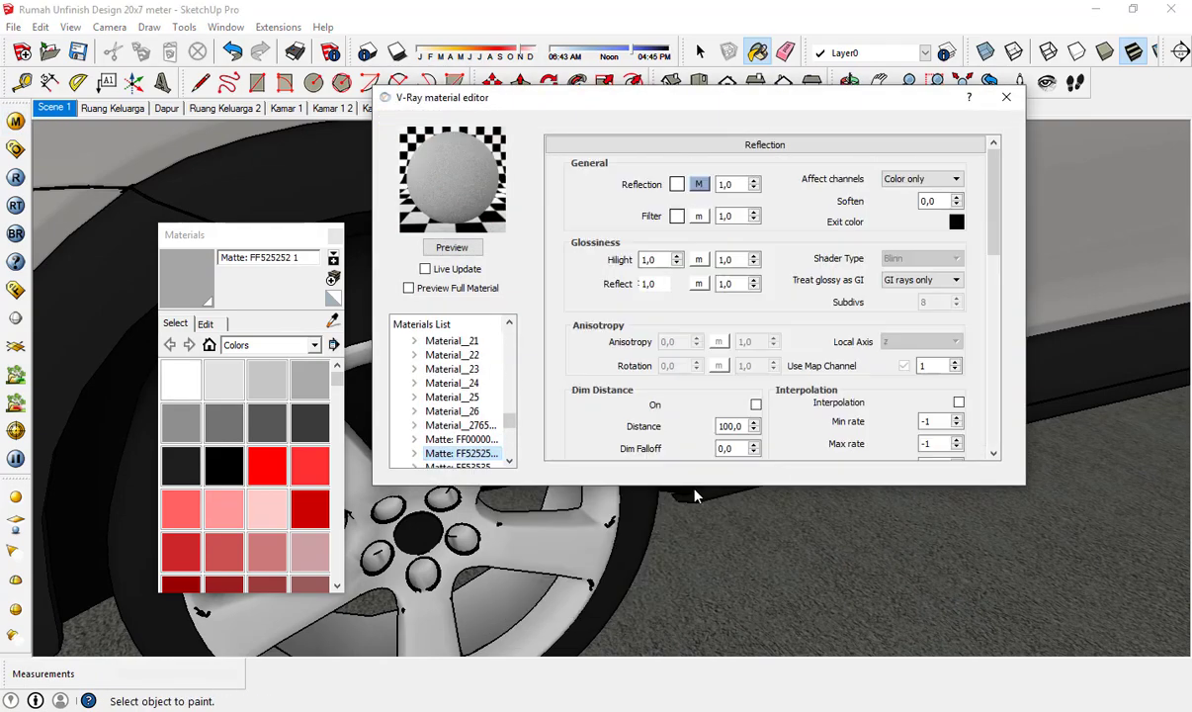
left_click(475, 248)
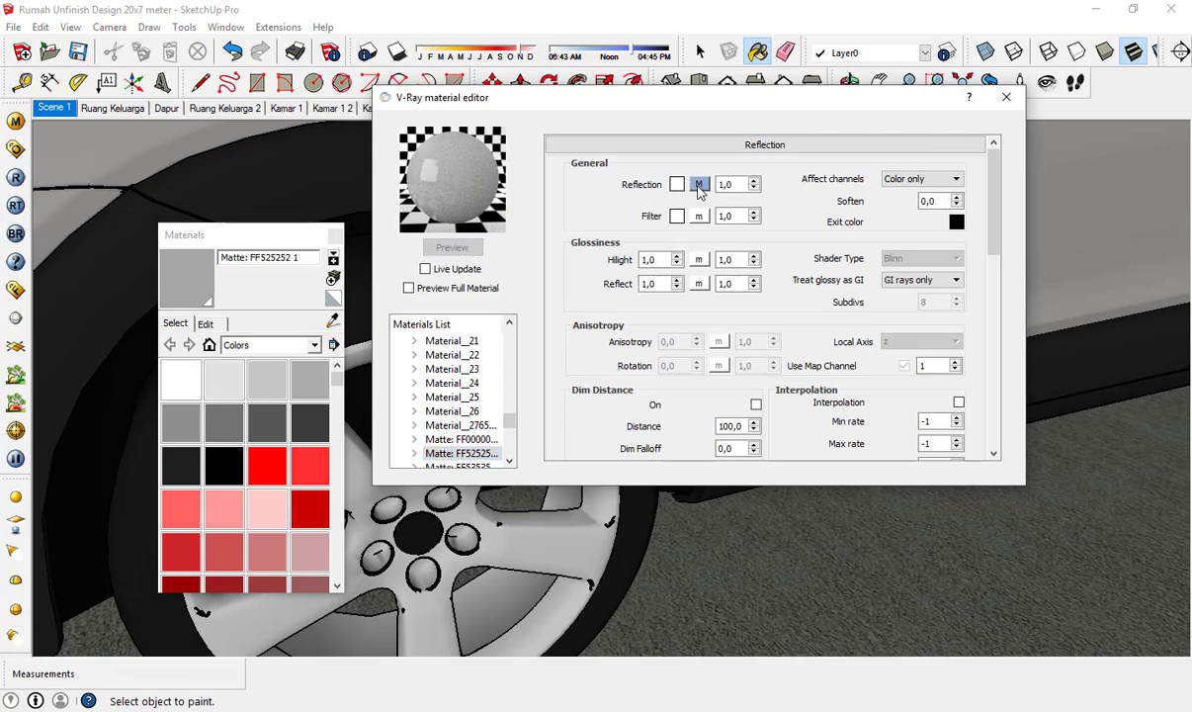
- Remove the Fresnel map from the rim material's reflection by setting its texture type to None
left_click(698, 186)
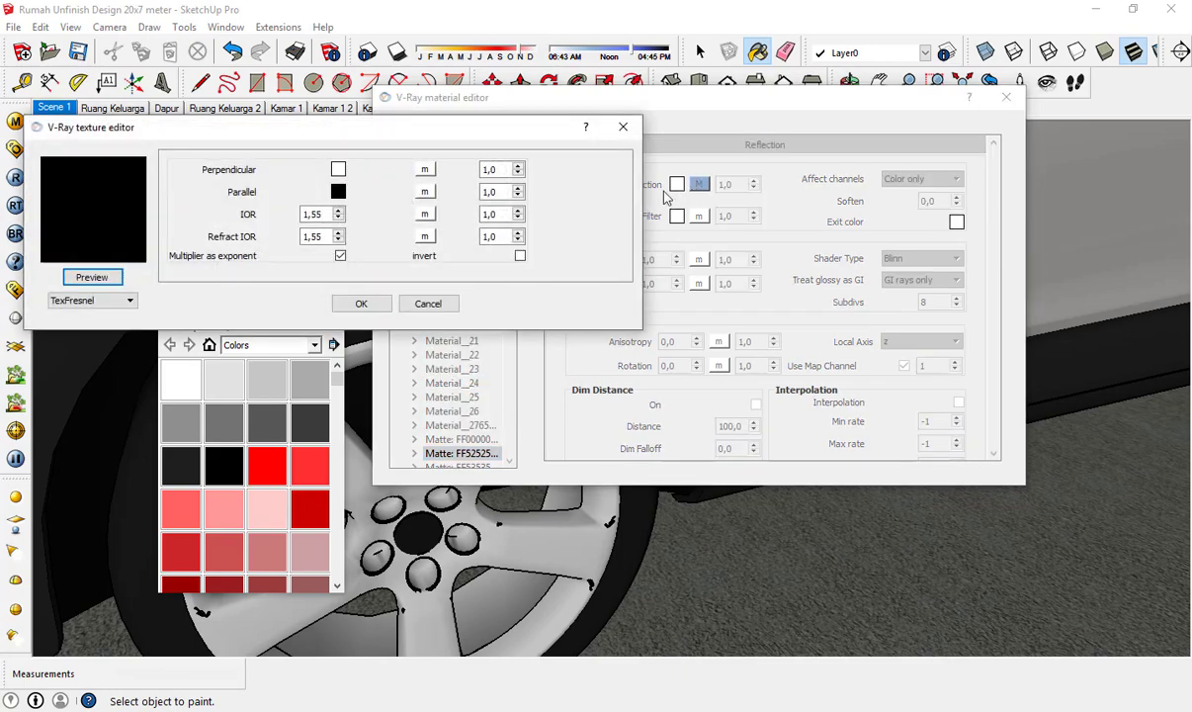
left_click(129, 300)
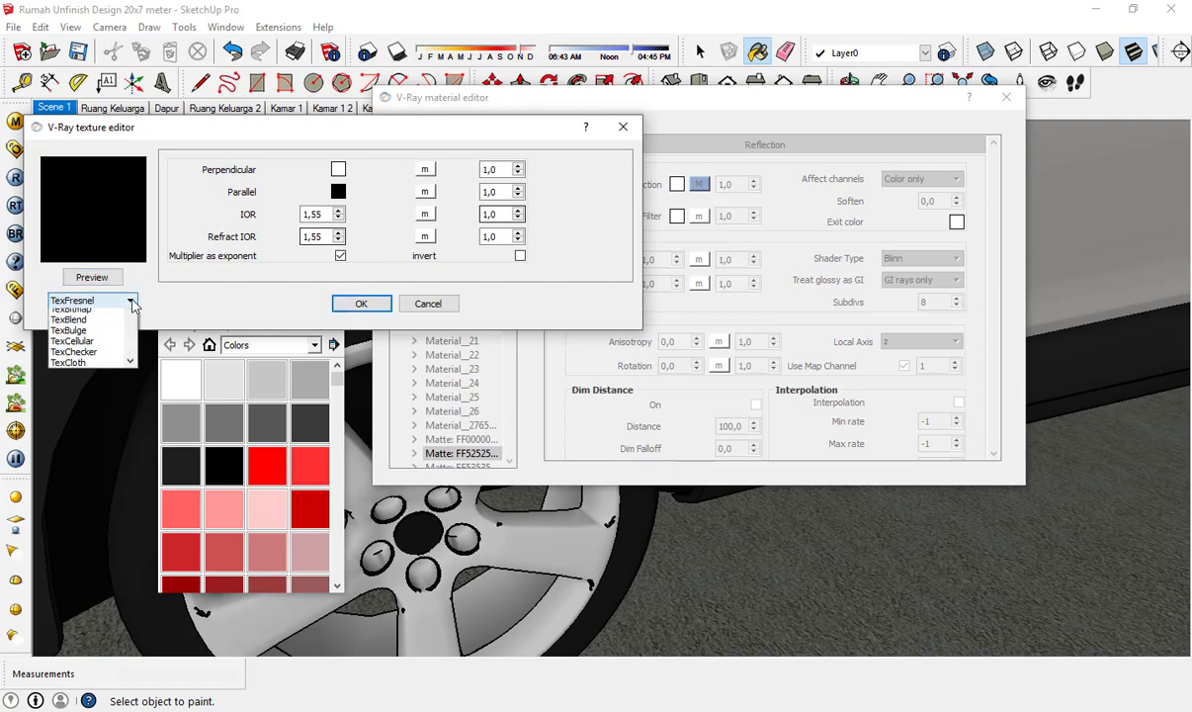
left_click(70, 315)
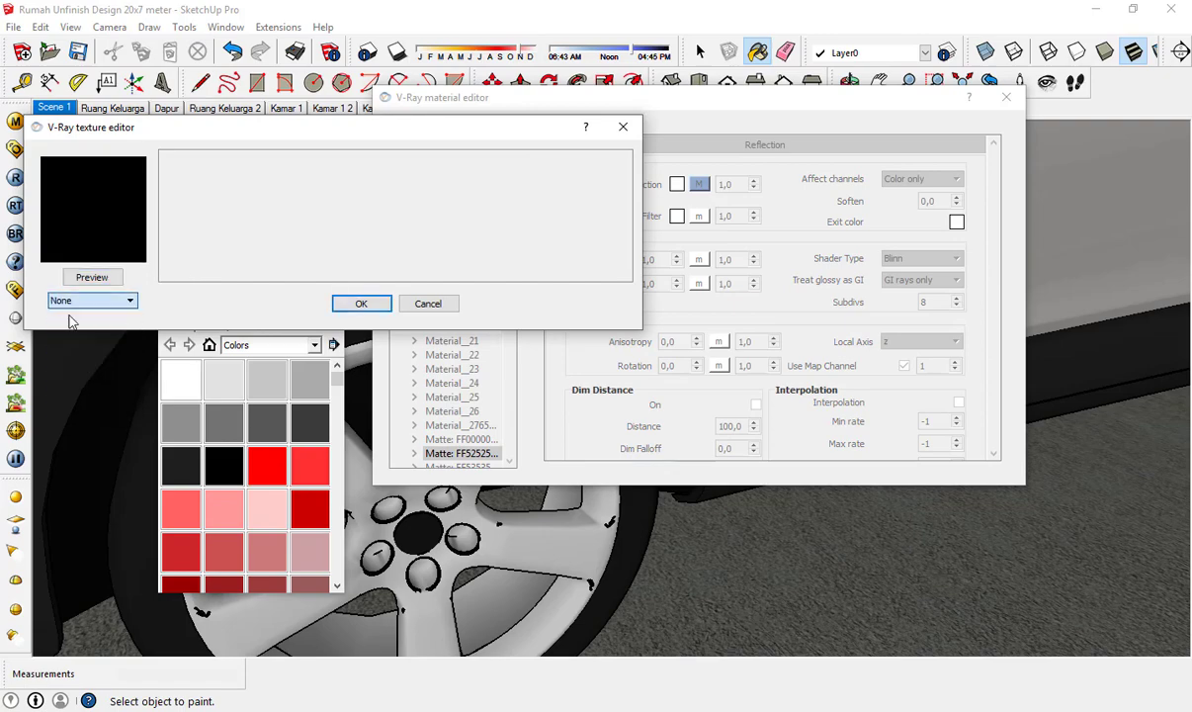
left_click(362, 303)
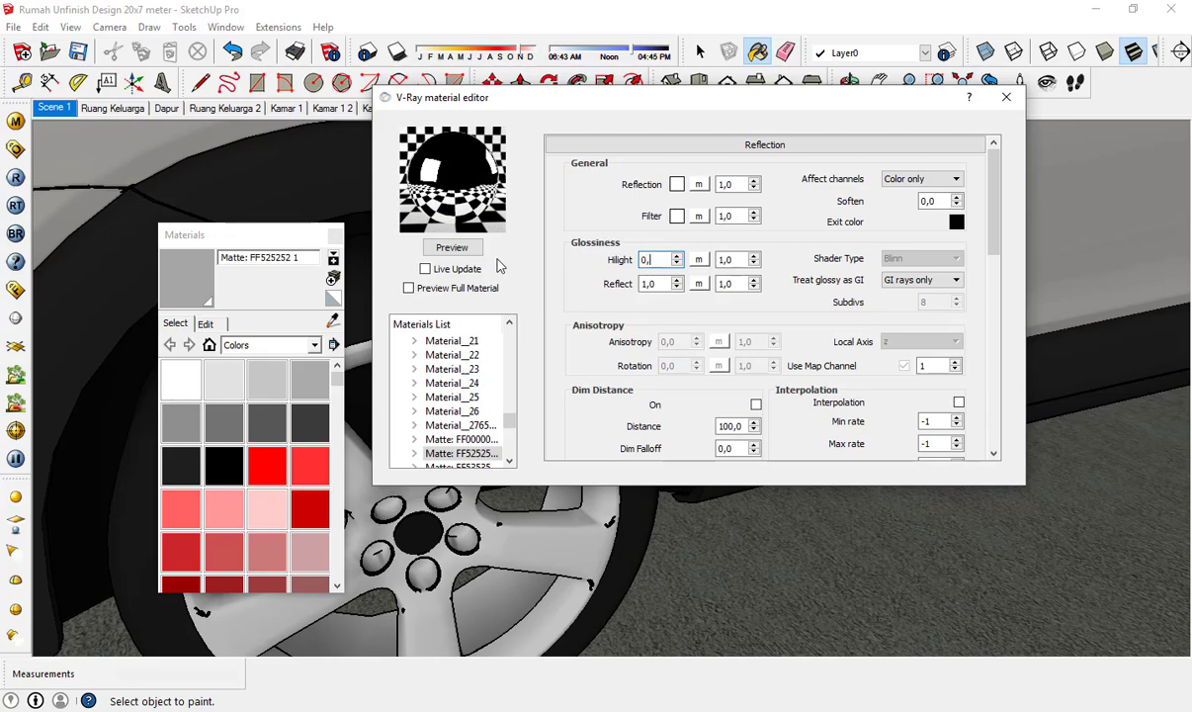
- Set the rim reflection's highlight glossiness to 0,5, reflect glossiness to 0,6 and Subdivs to 25, preview it, and close the material editor
type("5")
key("Tab")
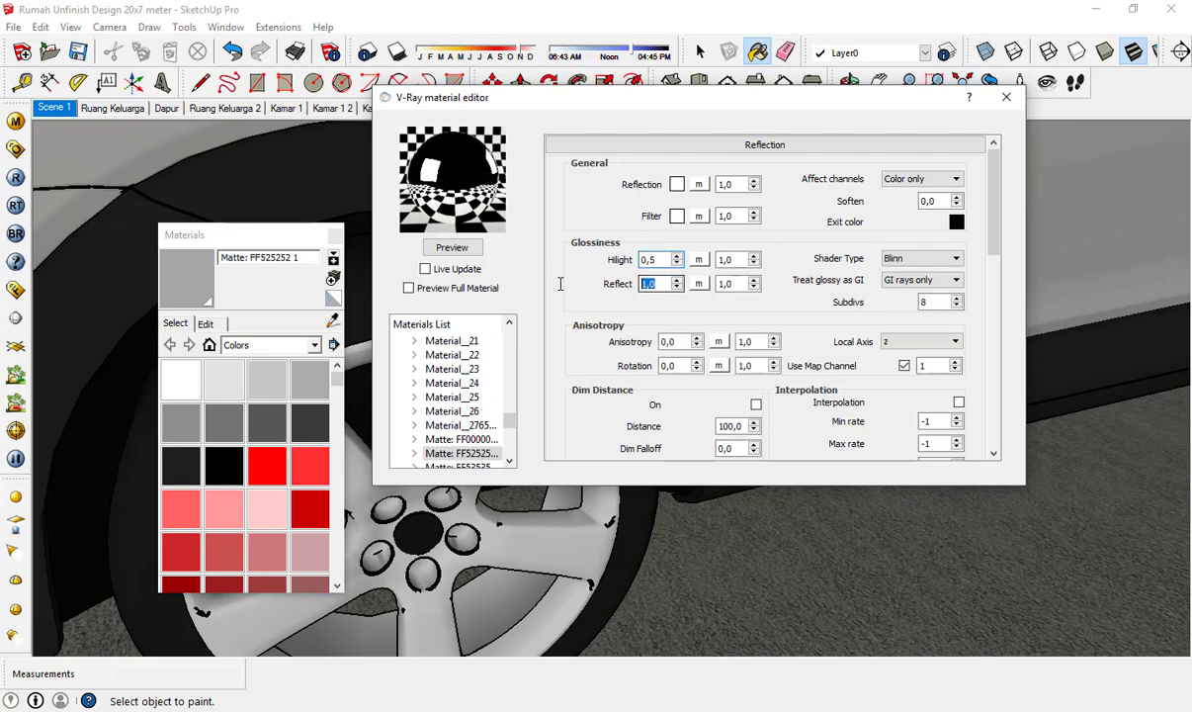
type("0,6")
left_click(468, 249)
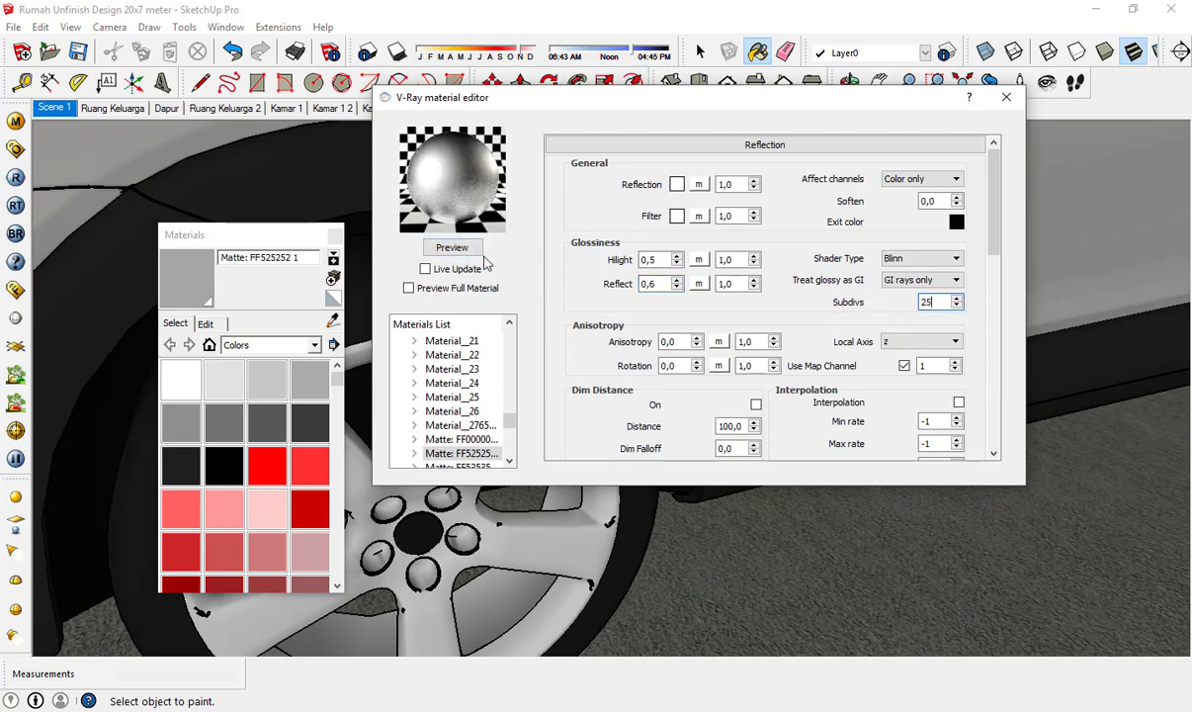
left_click(478, 253)
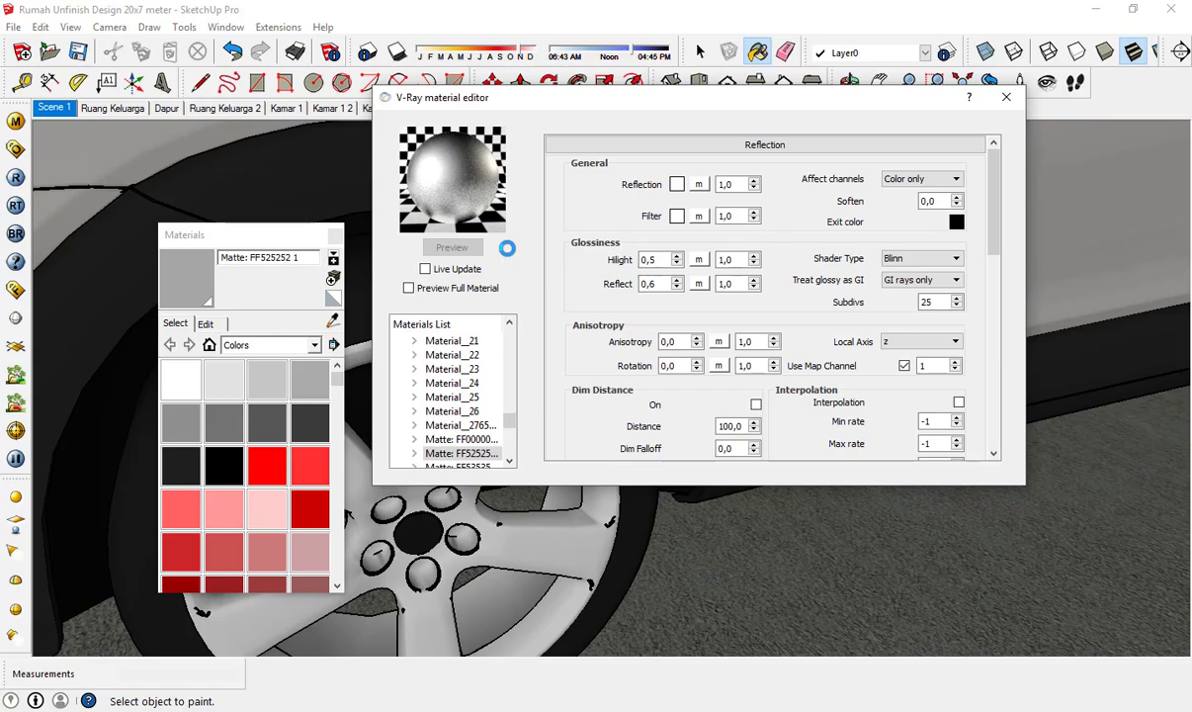
left_click(1007, 97)
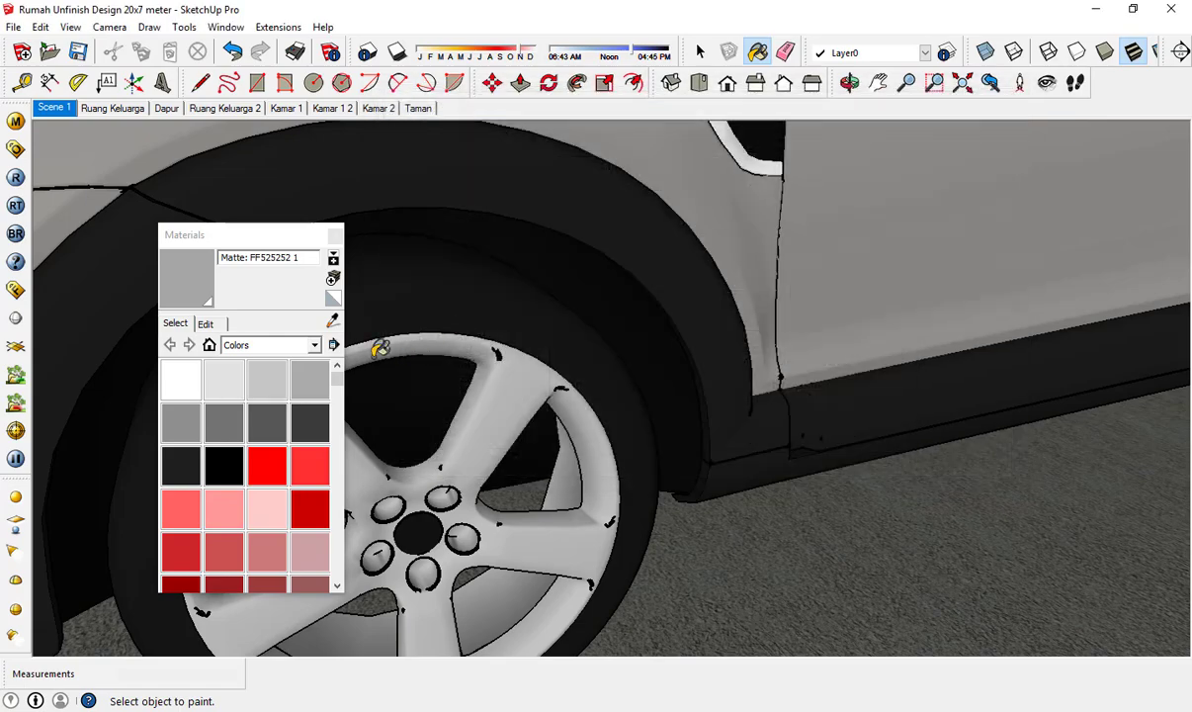
- Sample the light trim material around the car's side vent behind the front wheel
left_click(333, 324)
scroll(515, 346, "down", 5)
scroll(505, 341, "up", 8)
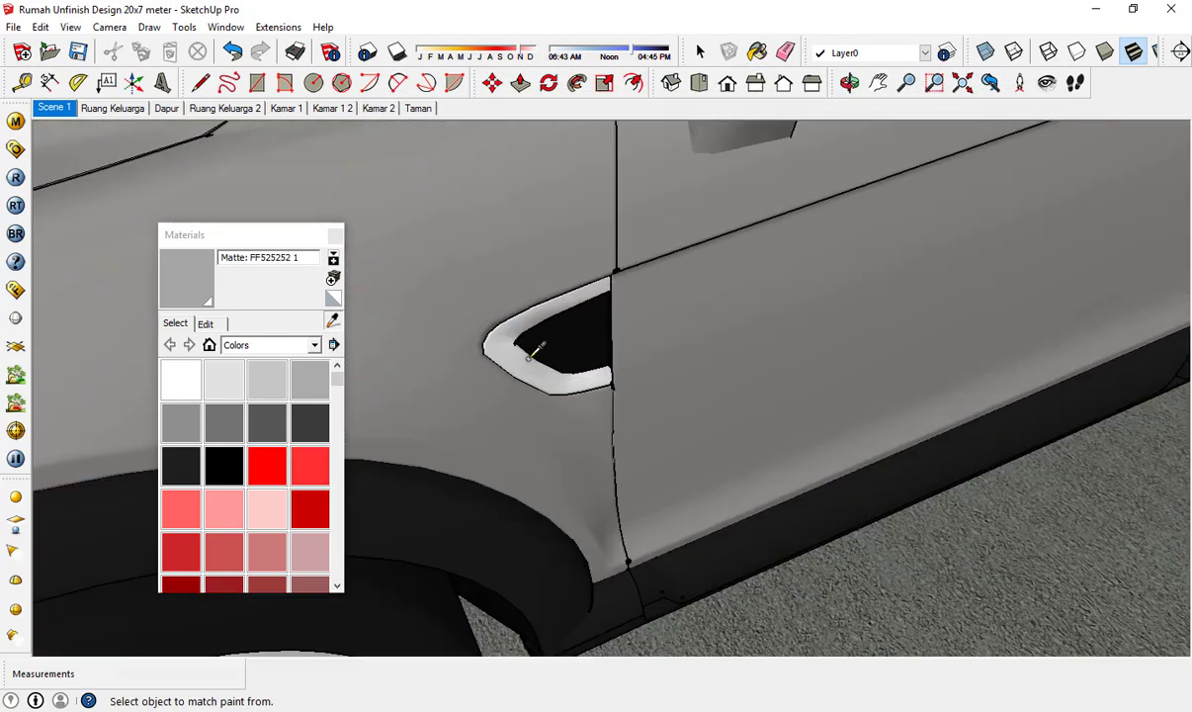
left_click(494, 343)
- Preview the vent trim material Matte: FF535353 1, add a V-Ray reflection layer to it, and close the material editor
left_click(16, 122)
left_click(435, 249)
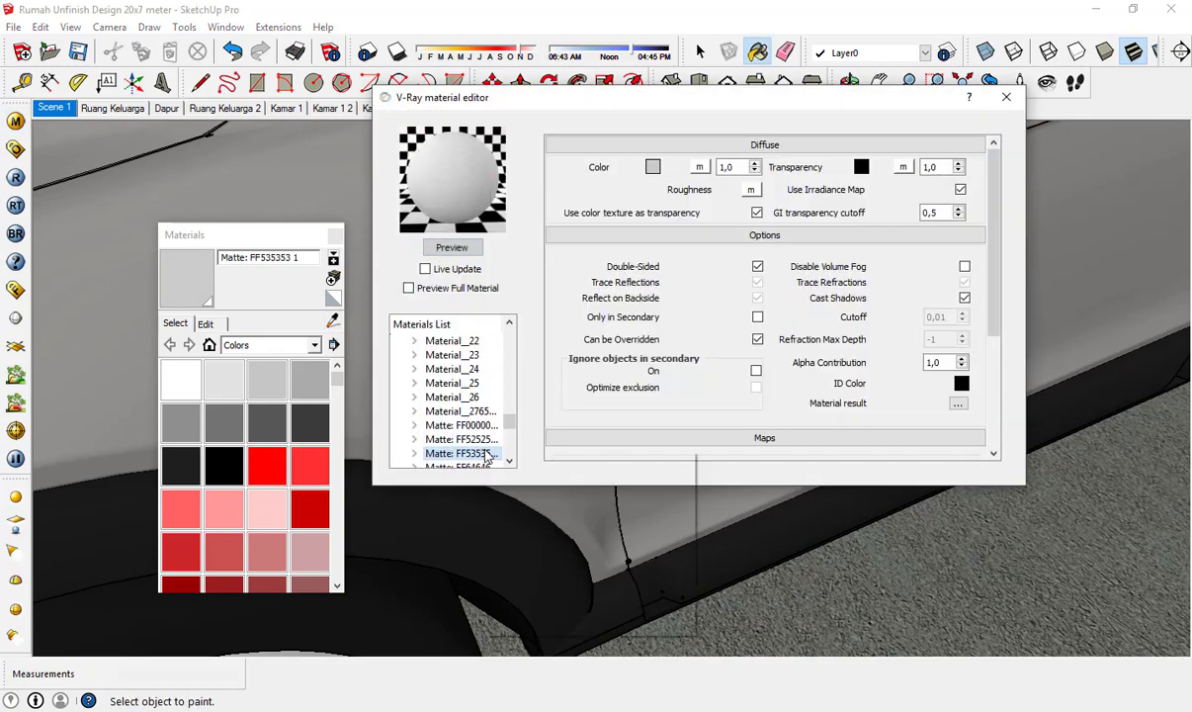
right_click(485, 452)
mouse_move(636, 461)
left_click(739, 480)
left_click(1007, 97)
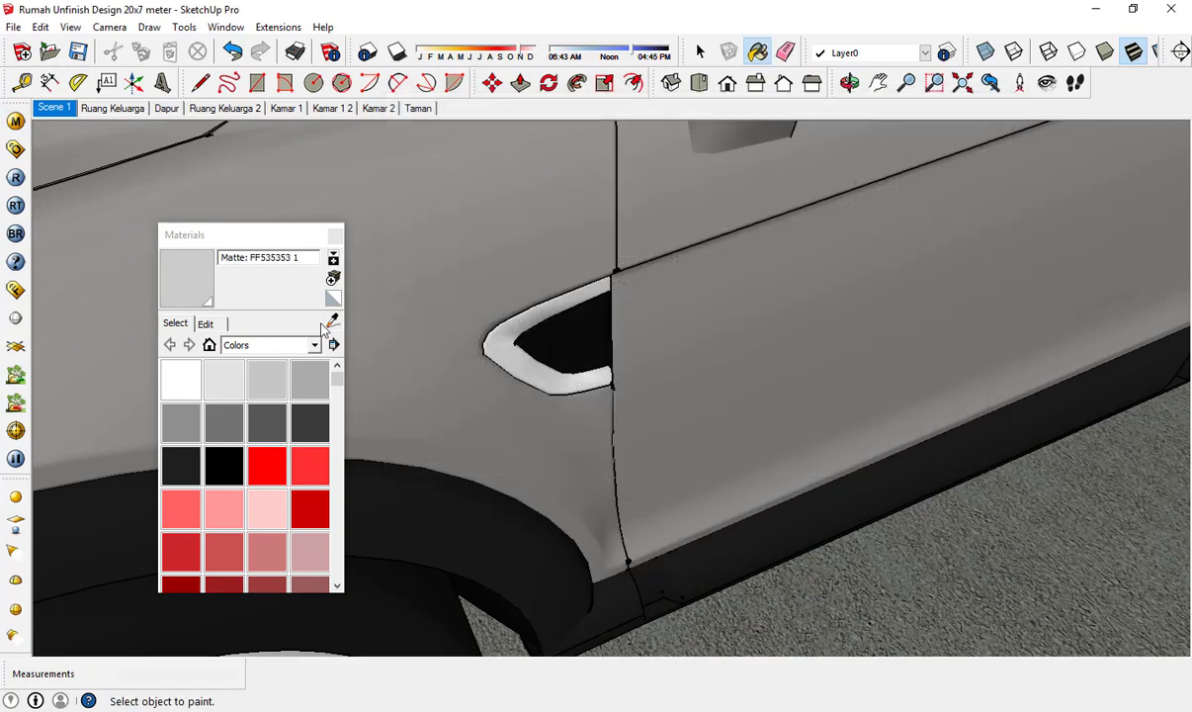
- Sample the glass material from the car's side window
scroll(492, 501, "down", 3)
scroll(487, 504, "down", 3)
scroll(717, 247, "up", 2)
left_click(717, 231)
scroll(684, 346, "up", 2)
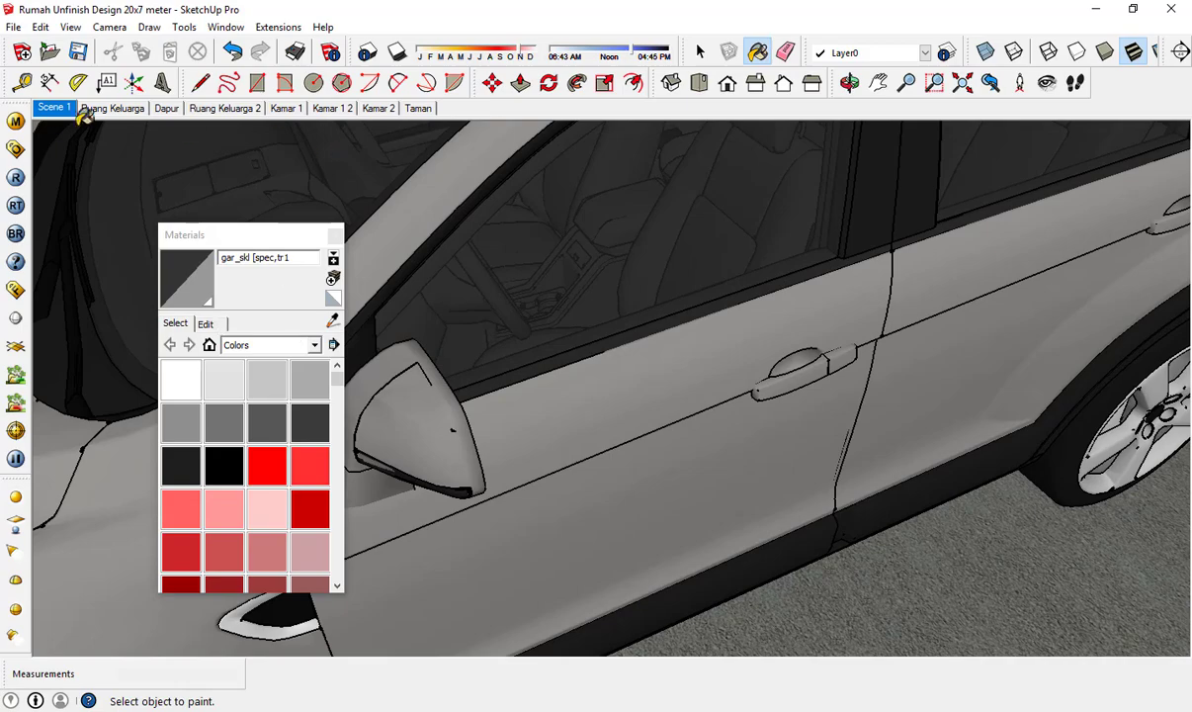
- Add a V-Ray reflection layer to the window glass material gar_skl [spec,tr1, preview it before and after, and close the material editor
left_click(16, 122)
left_click(433, 247)
right_click(452, 341)
mouse_move(544, 348)
left_click(724, 370)
left_click(472, 254)
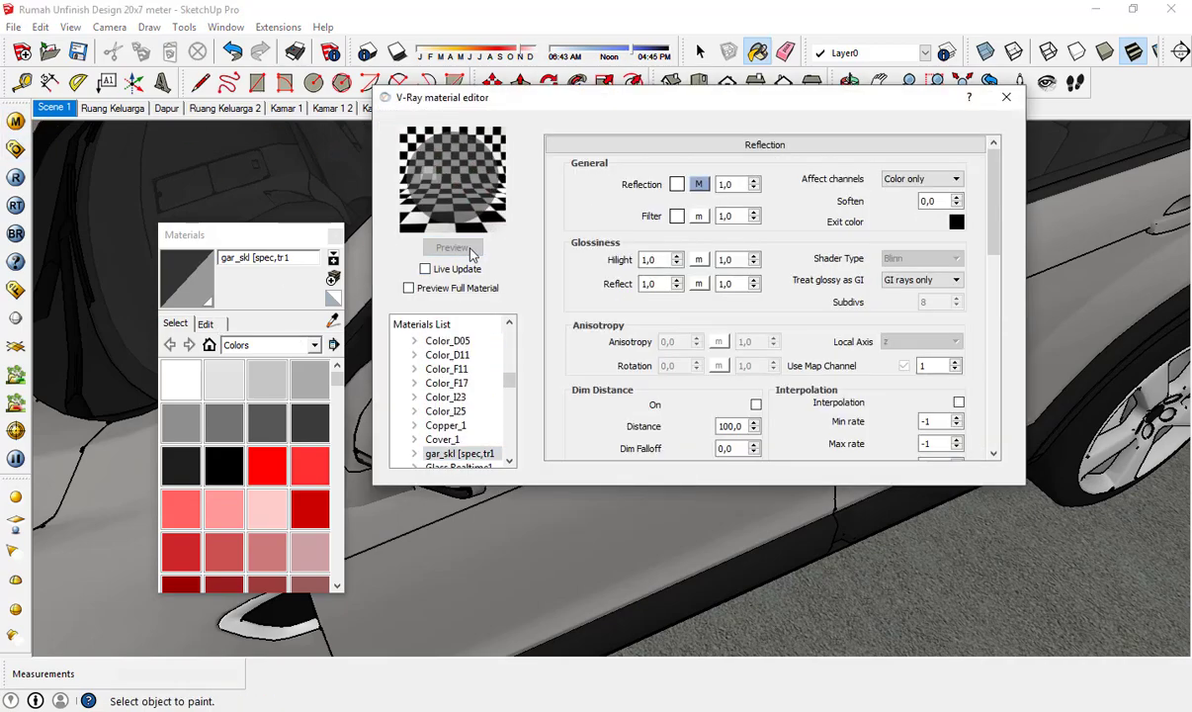
left_click(1006, 97)
- Sample the glass material from the house's large front window behind the car
middle_click_drag(807, 259, 737, 385)
scroll(532, 439, "down", 5)
left_click(333, 321)
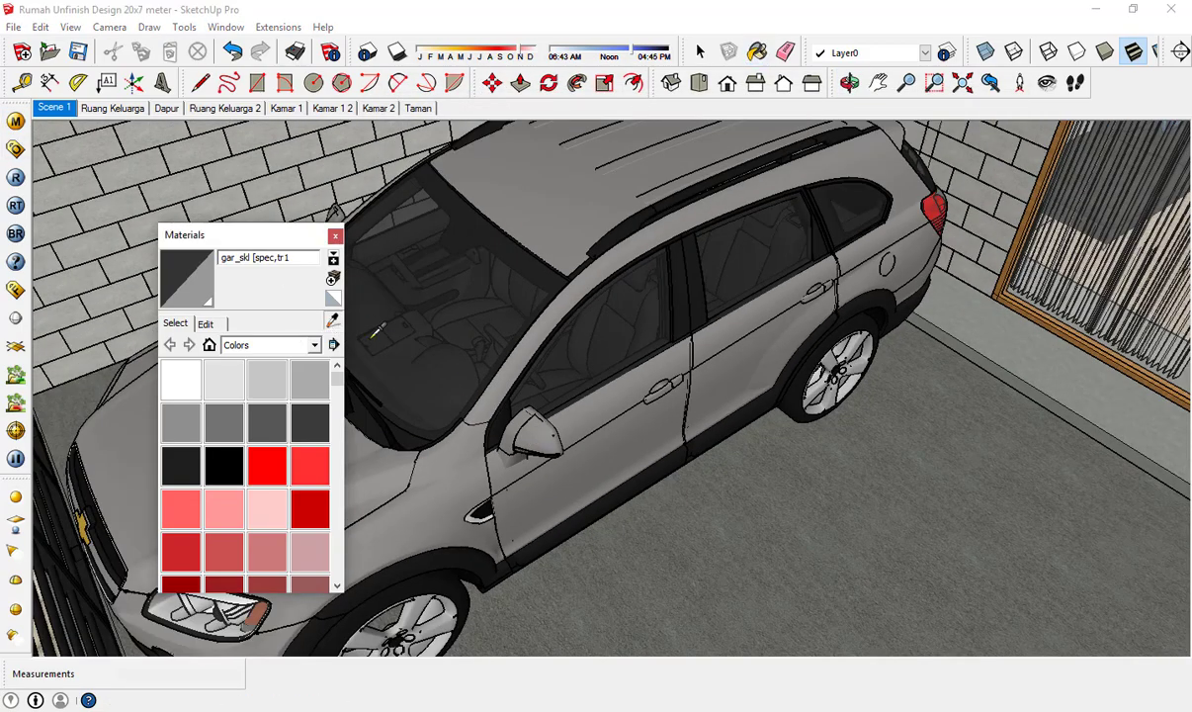
middle_click_drag(608, 386, 565, 396)
scroll(566, 395, "down", 5)
middle_click_drag(712, 454, 829, 406)
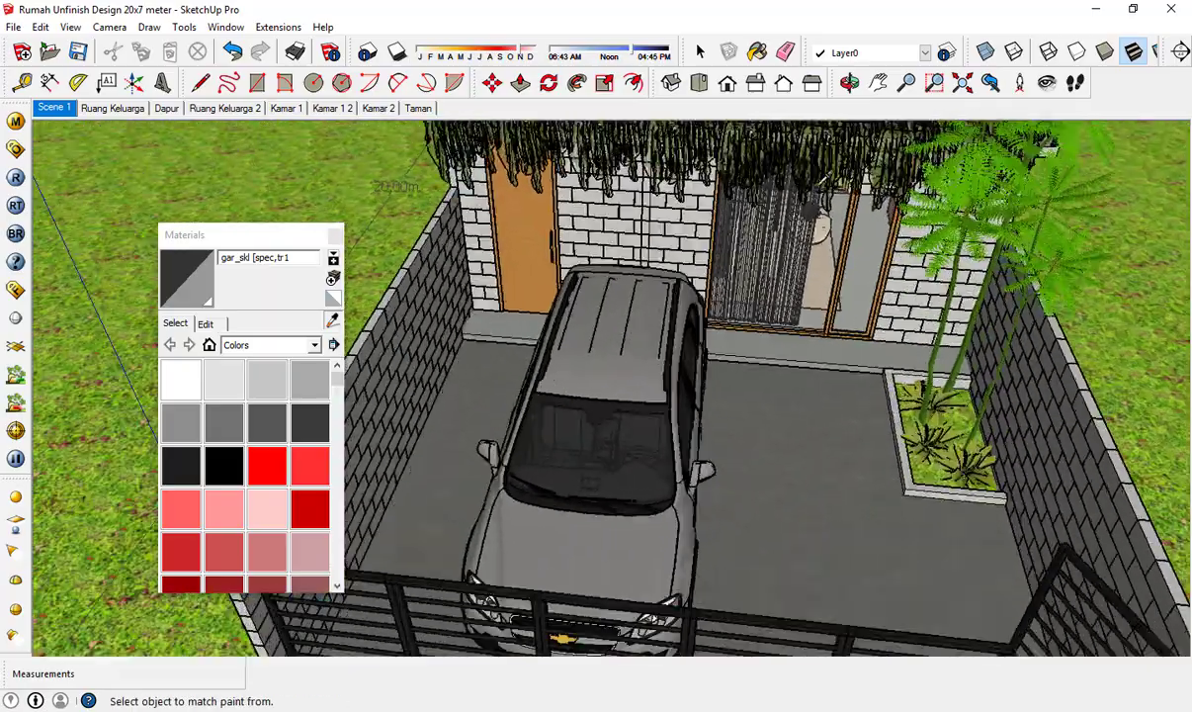
scroll(818, 188, "up", 5)
middle_click_drag(819, 218, 794, 155)
left_click(811, 198)
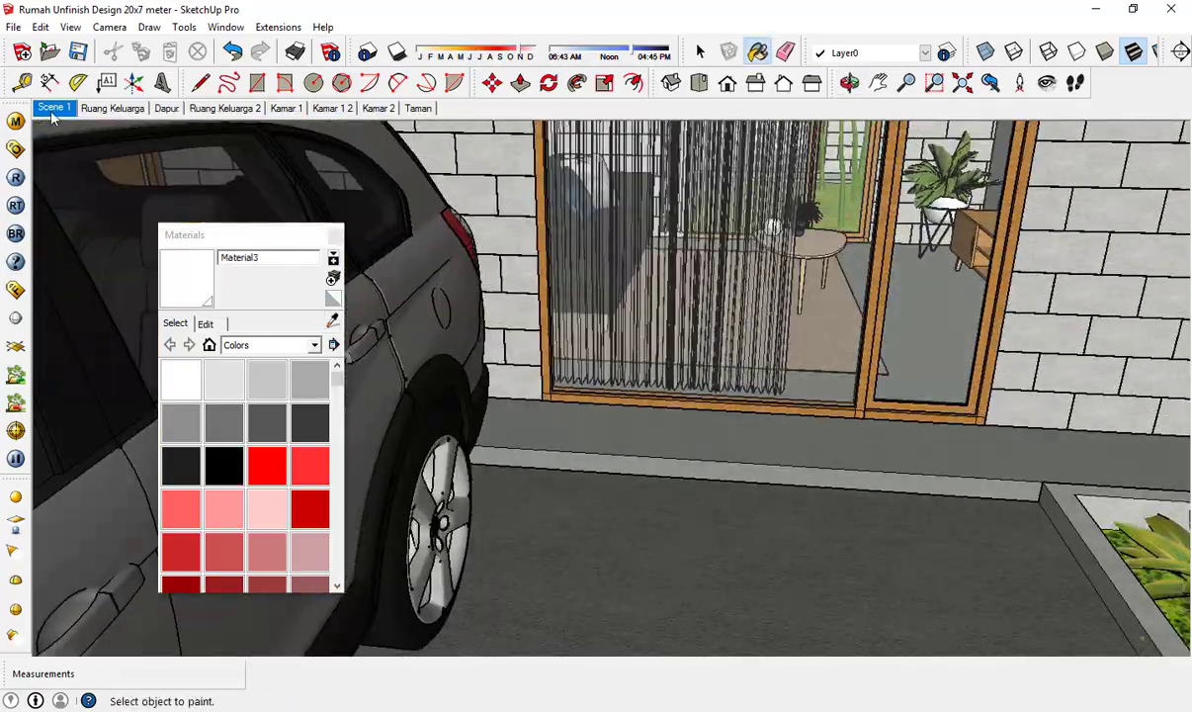
- Add a V-Ray reflection layer to the house window glass material Material3
left_click(15, 120)
right_click(457, 453)
mouse_move(607, 463)
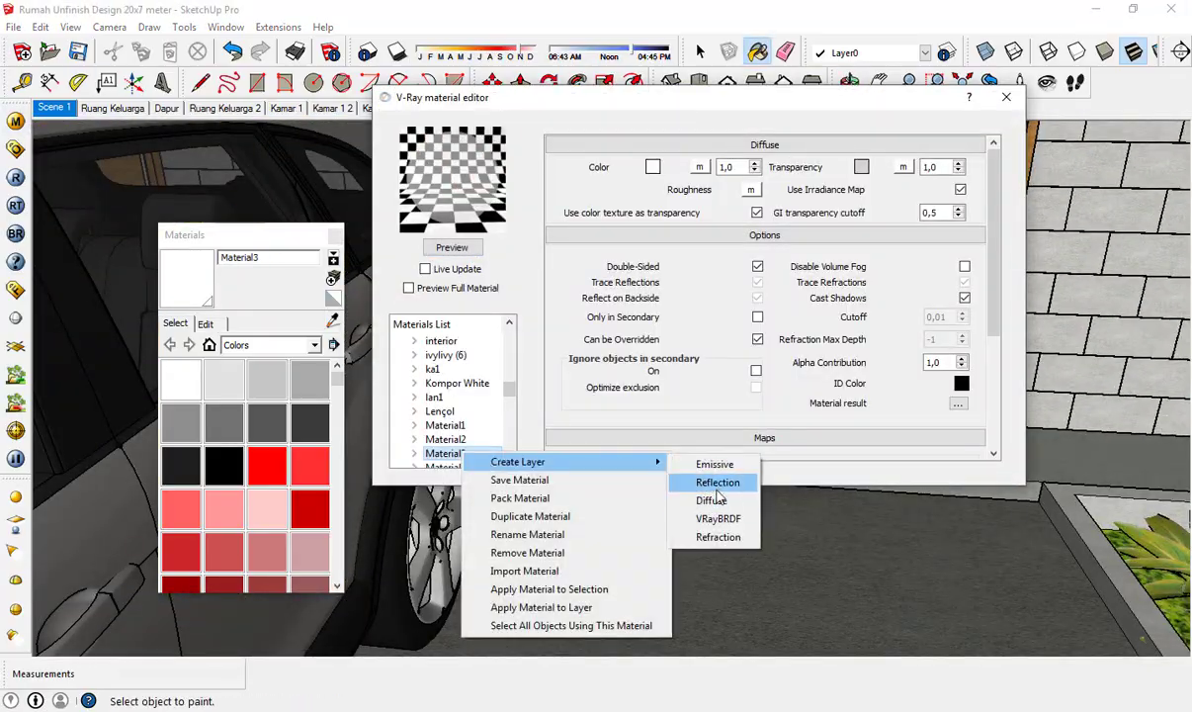
left_click(717, 486)
- Lower the opacity of Material3 to 7, preview the glass, and close both material windows
left_click(212, 327)
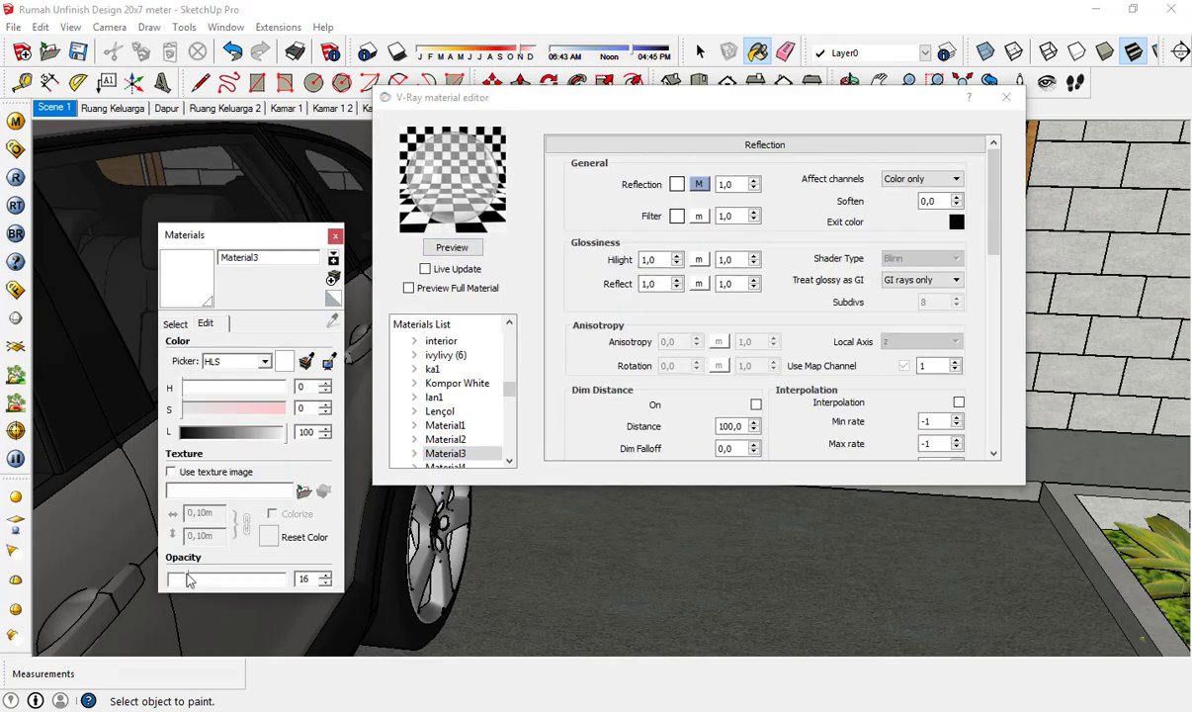
left_click(440, 252)
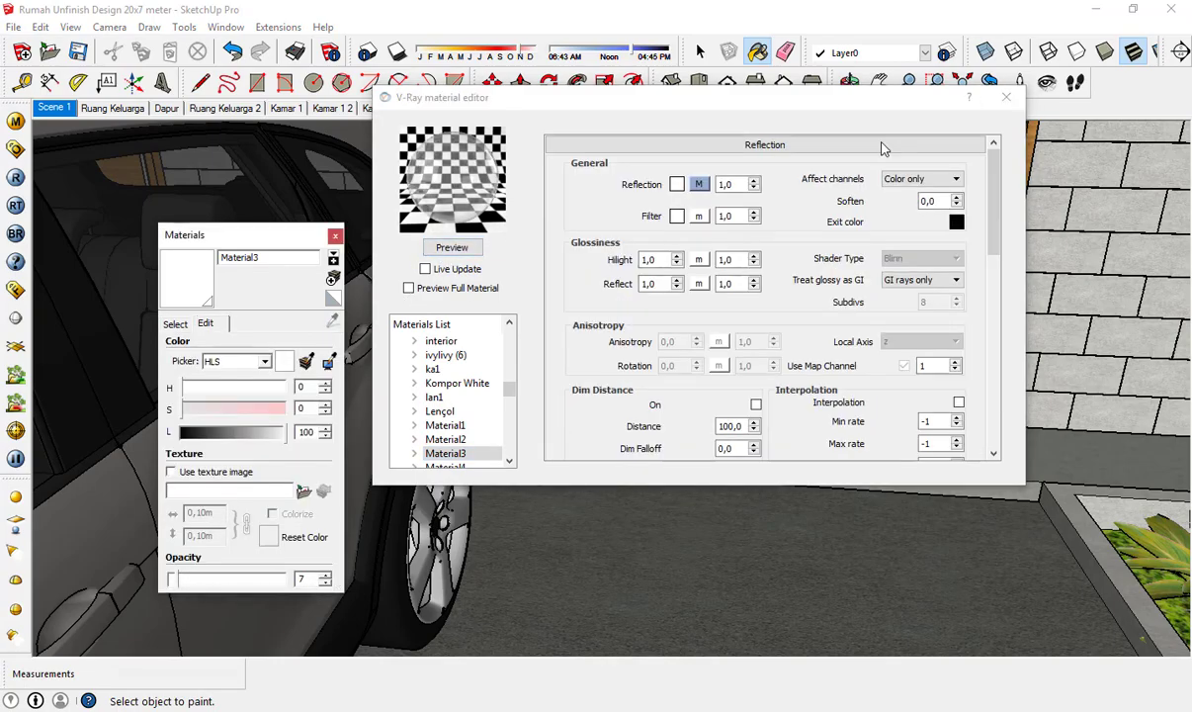
left_click(1007, 97)
left_click(335, 235)
- Sample the material of the long handle on the house's wooden front door
mouse_move(652, 421)
middle_mouse_down()
mouse_move(727, 516)
mouse_move(748, 395)
mouse_move(787, 432)
middle_mouse_up()
scroll(726, 517, "down", 8)
key("space")
scroll(546, 380, "up", 10)
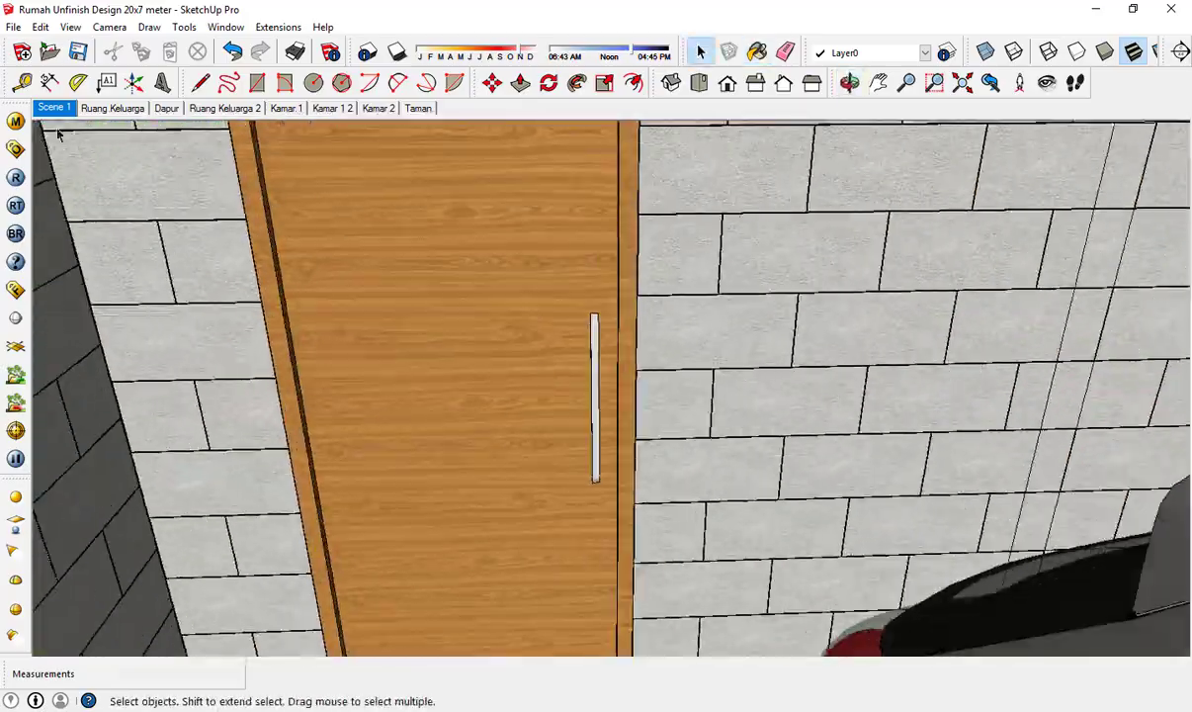
key("b")
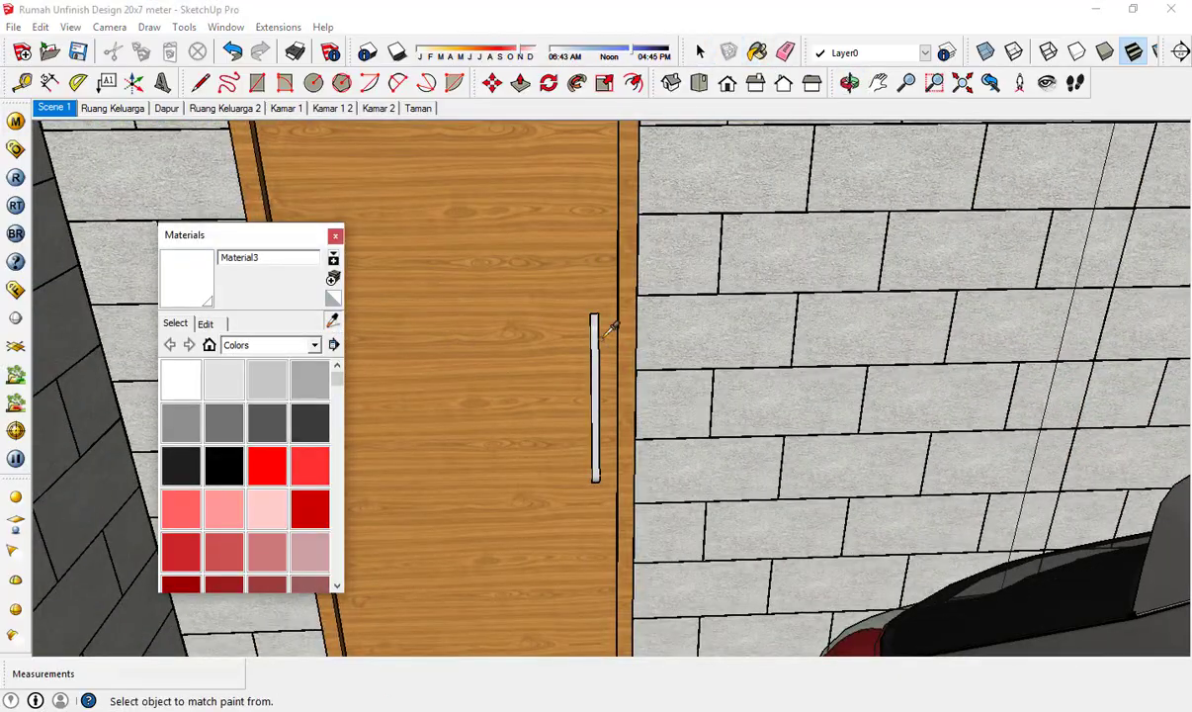
left_click(596, 329, "alt")
- Add a V-Ray reflection layer to 0131_Silver with highlight glossiness 0,5 and reflect glossiness 0,7
left_click(15, 121)
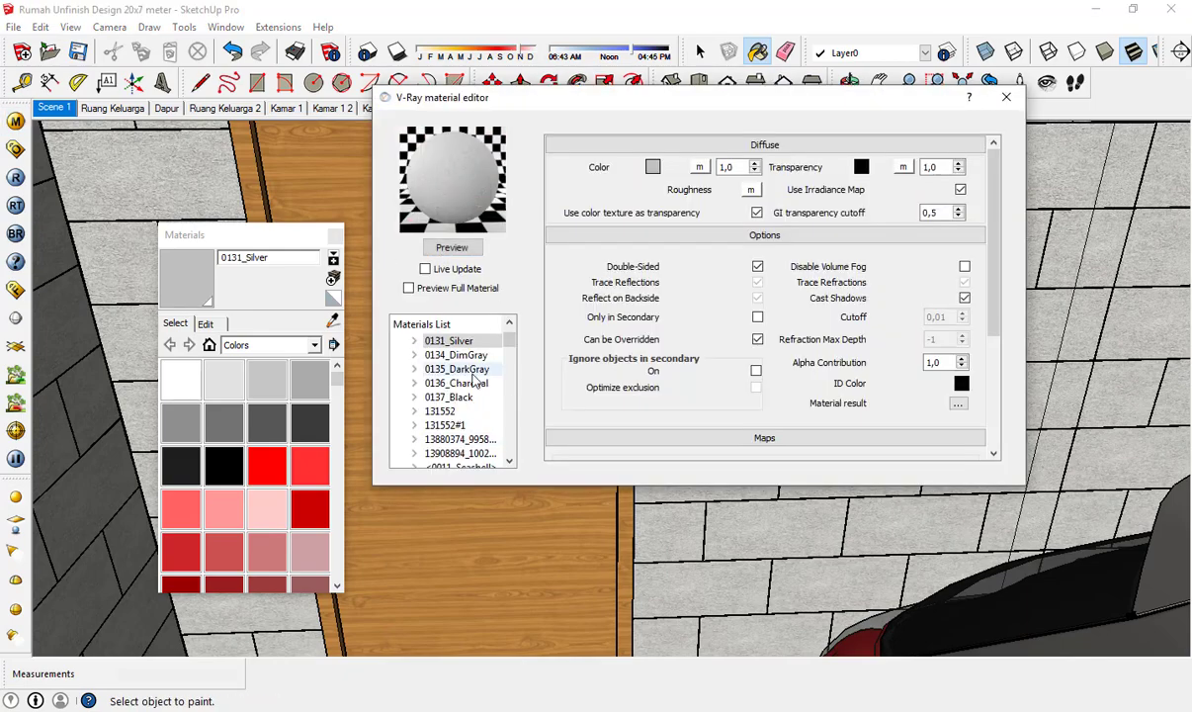
right_click(489, 343)
mouse_move(628, 354)
left_click(687, 375)
double_click(652, 259)
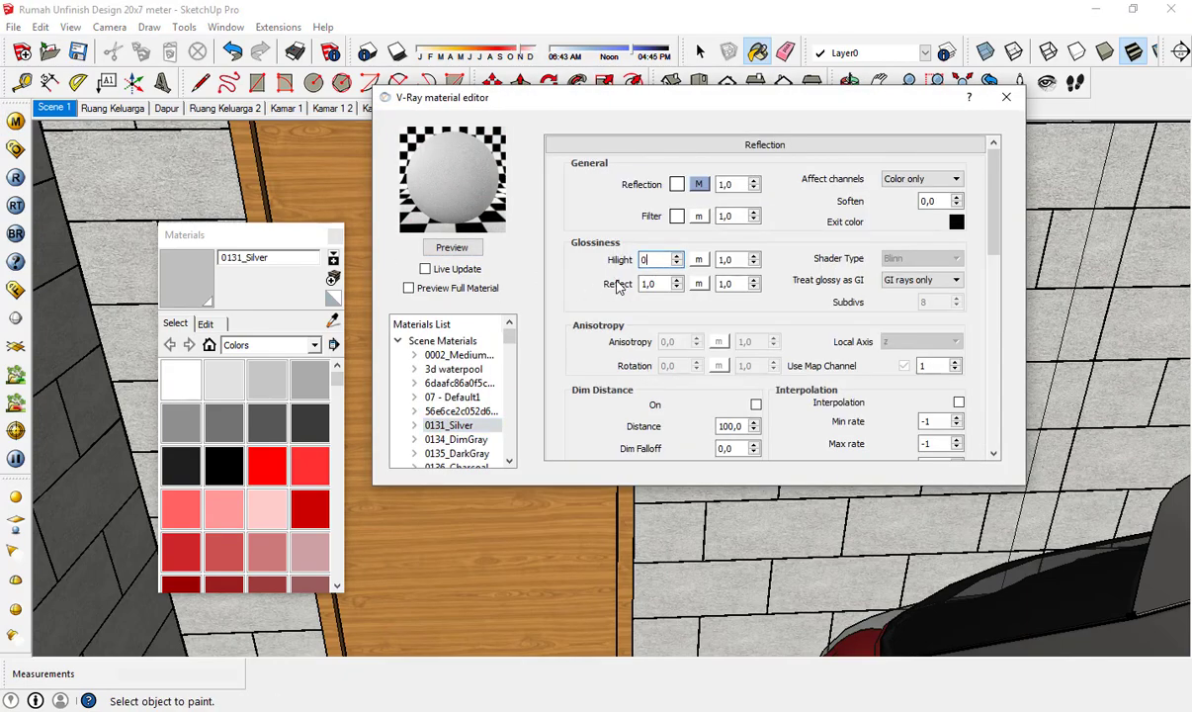
type("0,5")
key("Tab")
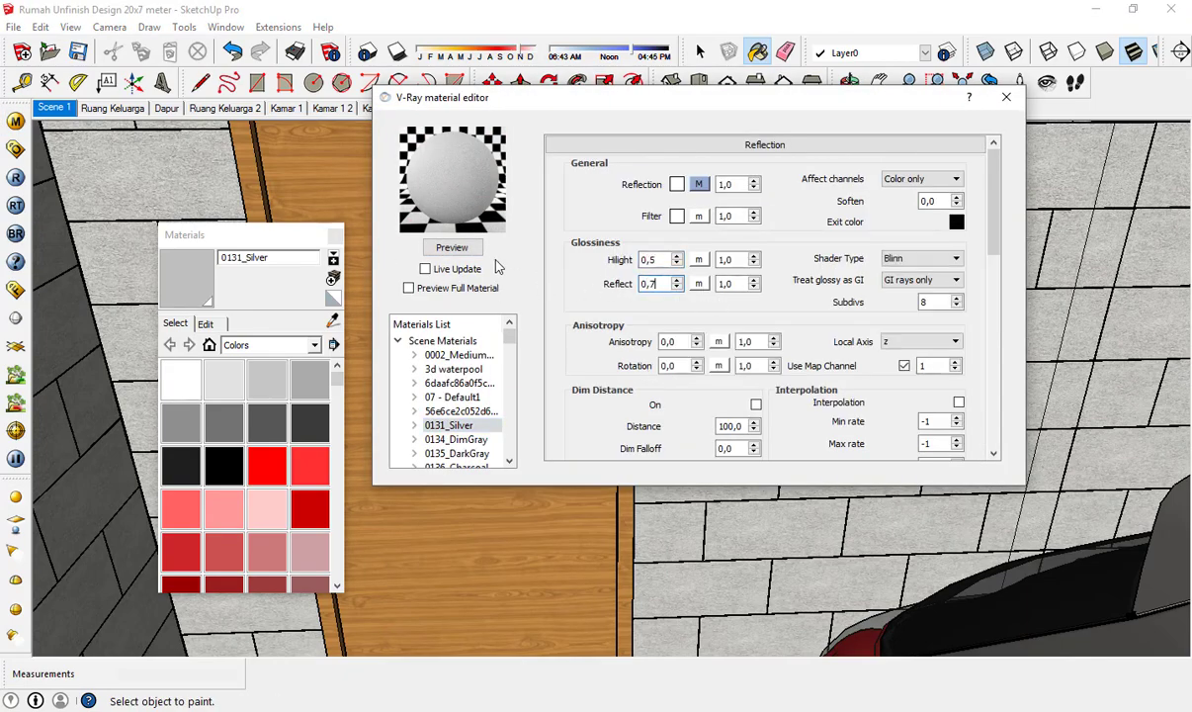
type("0,7")
- Remove the Fresnel map from the 0131_Silver reflection and preview the door handle material
left_click(699, 185)
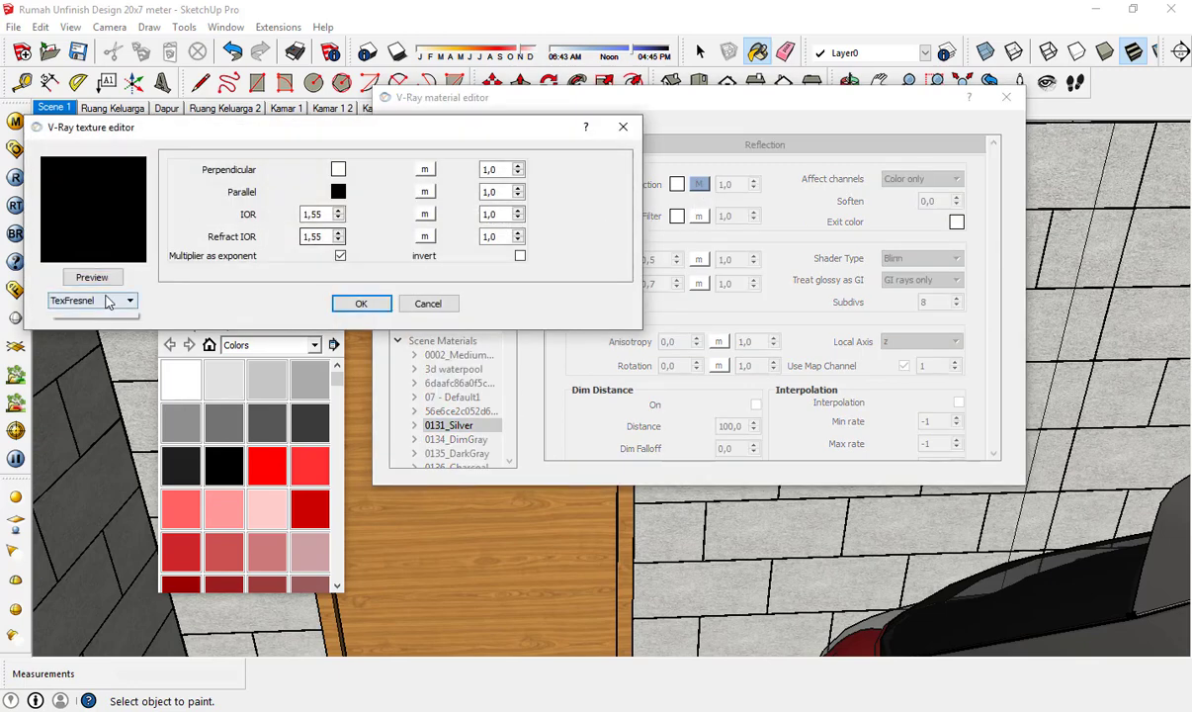
left_click(109, 302)
left_click(360, 304)
left_click(469, 250)
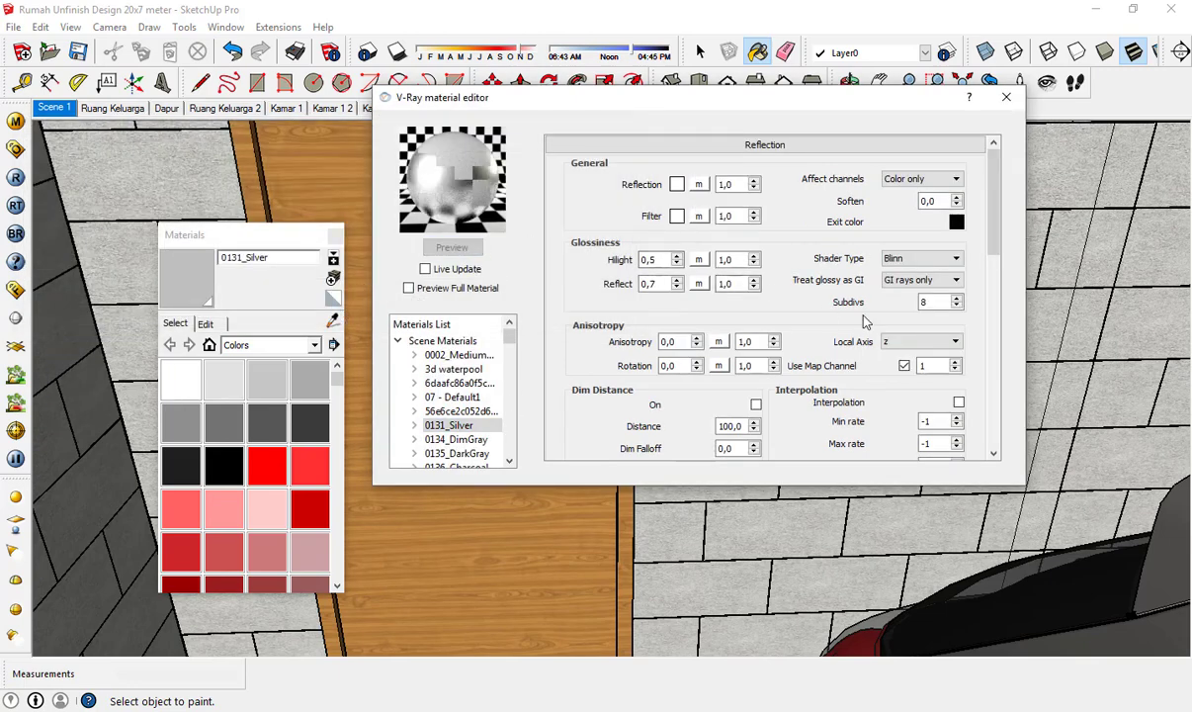
- Set the 0131_Silver reflection subdivisions to 30 and highlight glossiness to 0,3, previewing the material after each change
left_click_drag(932, 302, 861, 308)
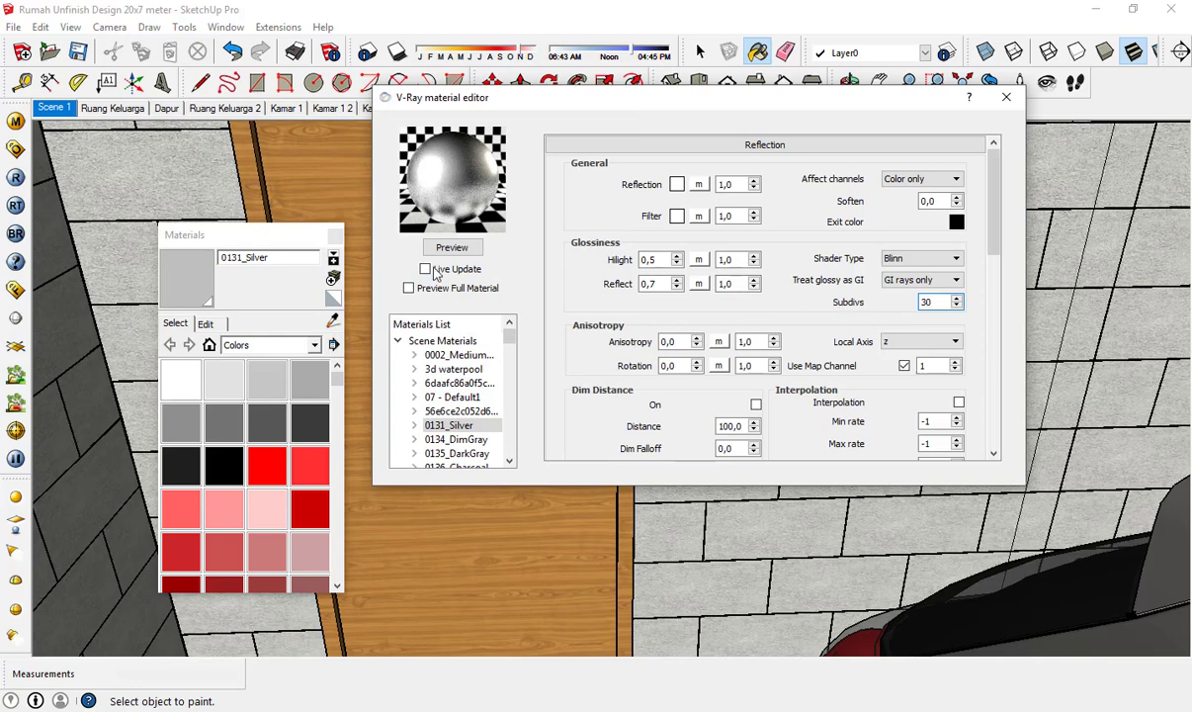
left_click(456, 249)
left_click(665, 259)
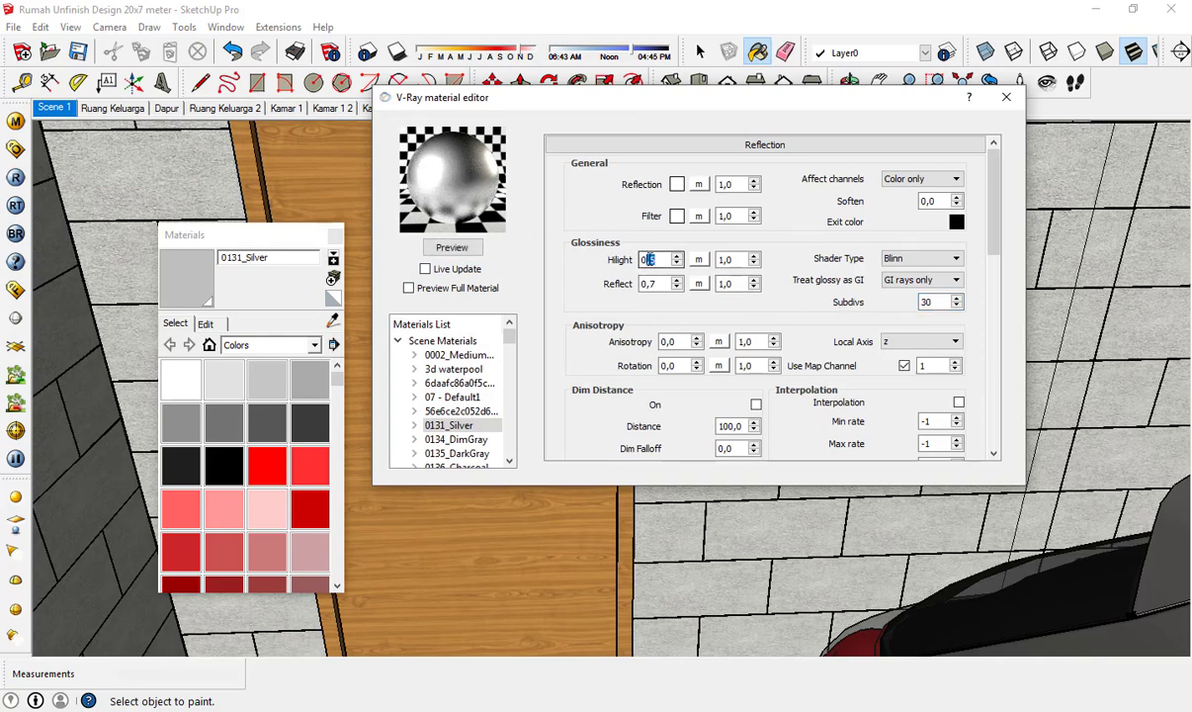
type("3")
left_click(481, 248)
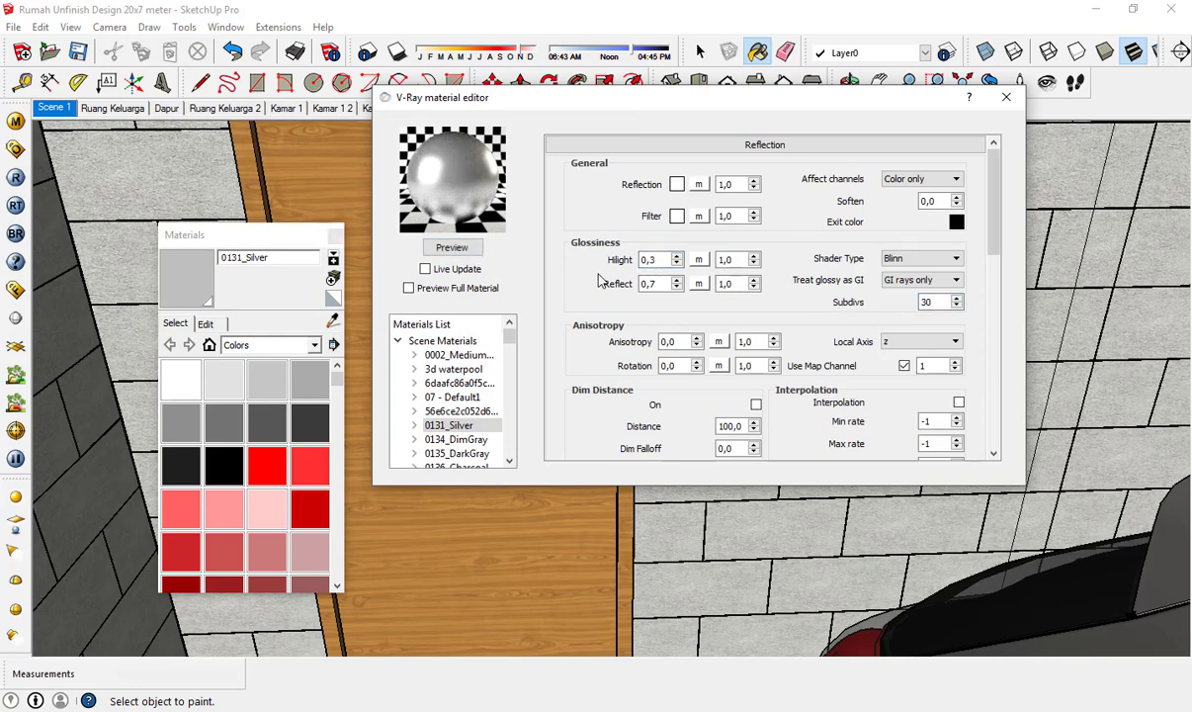
- Try a highlight glossiness of 0,1 on 0131_Silver and preview it
key("BackSpace")
type("1")
left_click(476, 253)
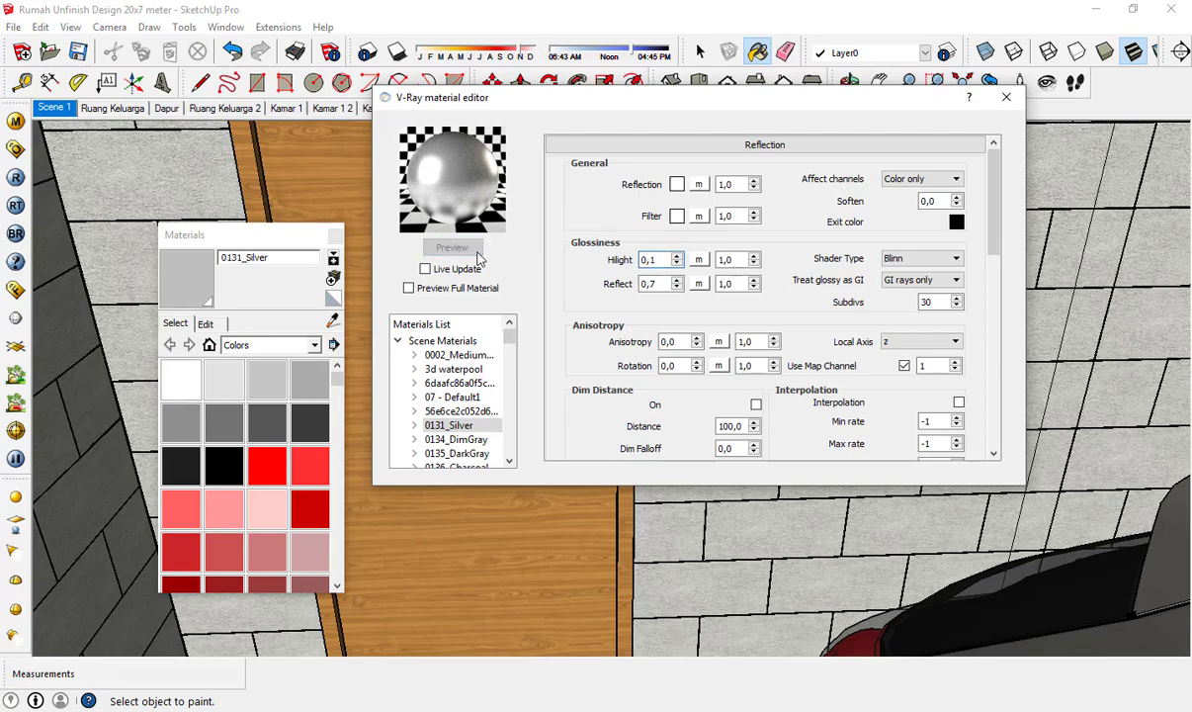
- Set the 0131_Silver highlight glossiness back to 0,3, preview it, and close the V-Ray material editor
left_click_drag(649, 260, 659, 261)
type("3")
left_click(439, 254)
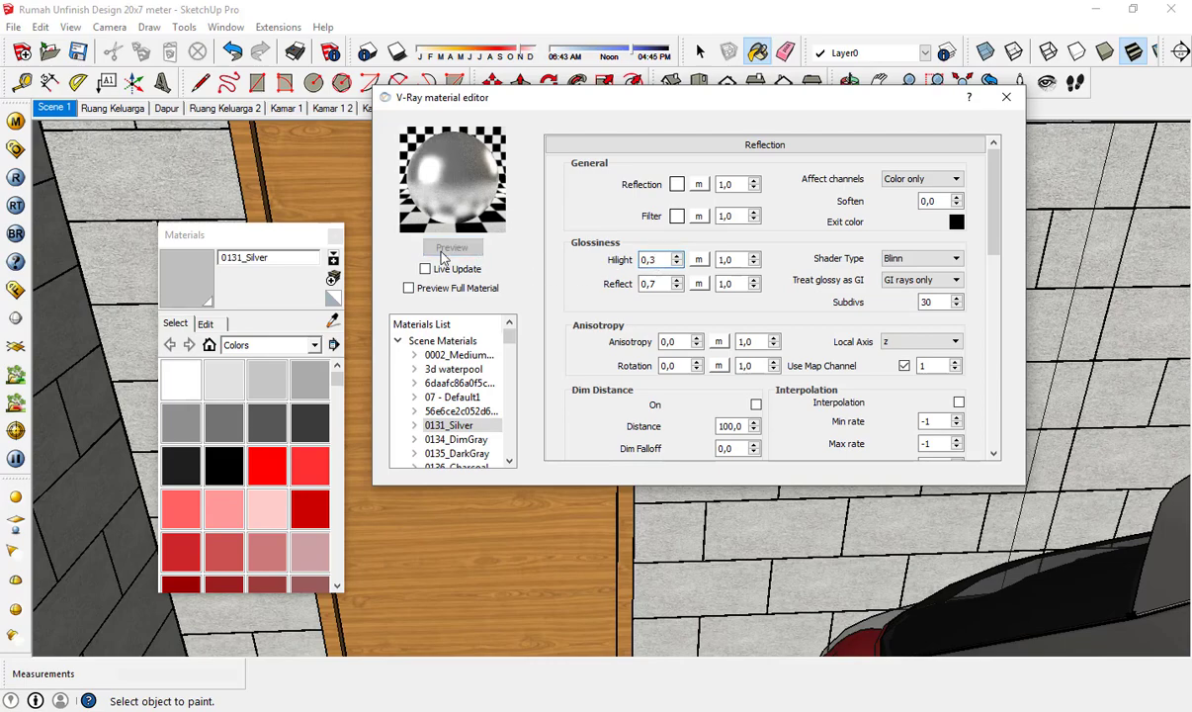
left_click(1007, 97)
- Sample the block wall beside the front door and preview its Batako material in the V-Ray material editor
middle_click_drag(680, 309, 599, 350)
scroll(599, 350, "down", 2)
left_click(334, 320)
scroll(592, 354, "down", 3)
scroll(592, 354, "up", 1)
left_click(593, 356)
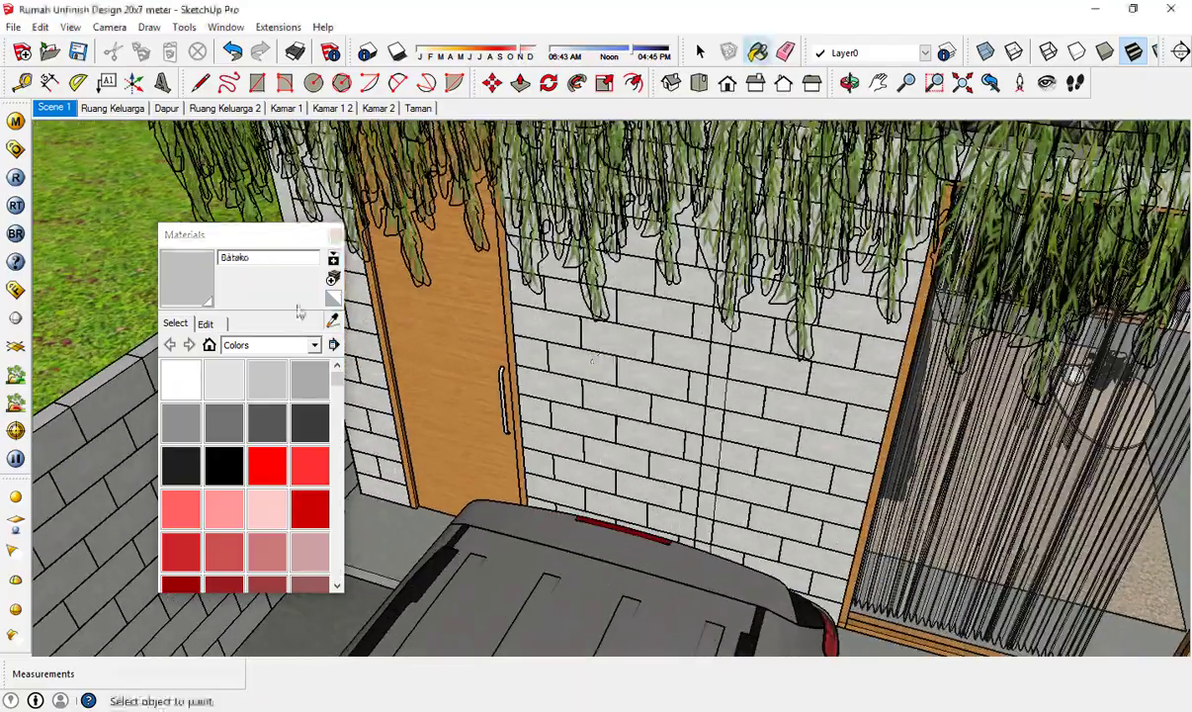
left_click(16, 121)
left_click(453, 247)
left_click(1007, 98)
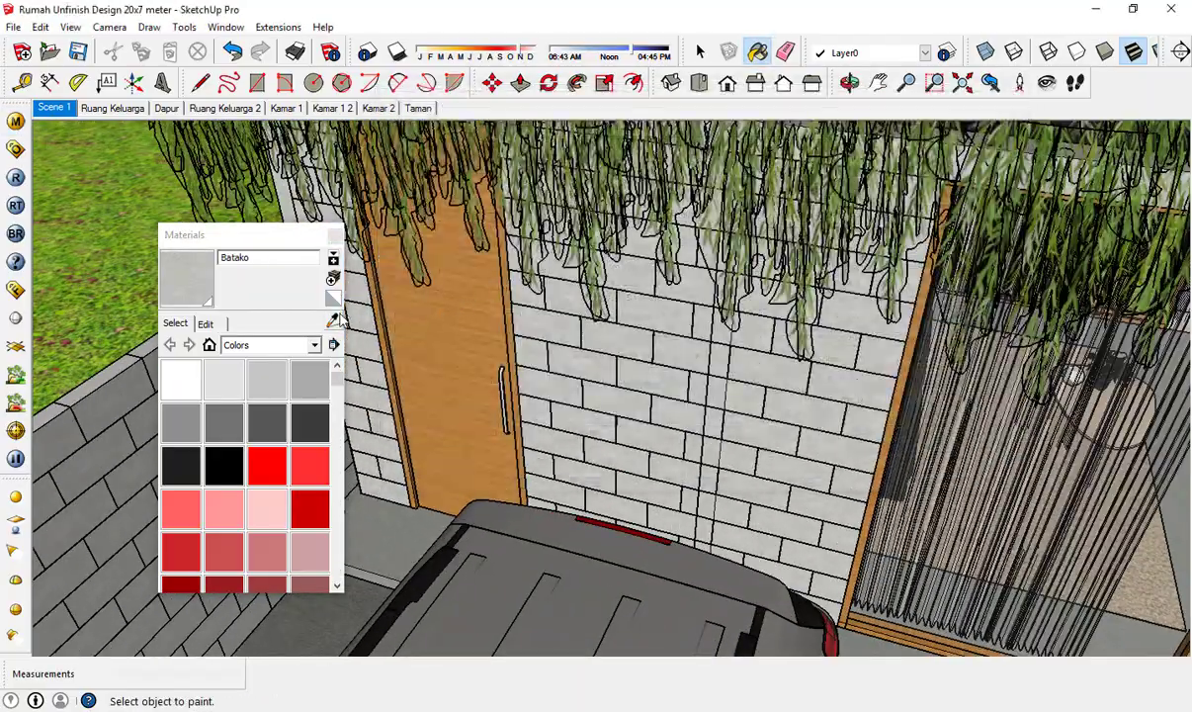
- Sample the window glass overlooking the inner garden and check its material in the V-Ray material editor
left_click(334, 320)
scroll(534, 358, "down", 5)
middle_click_drag(552, 358, 235, 158)
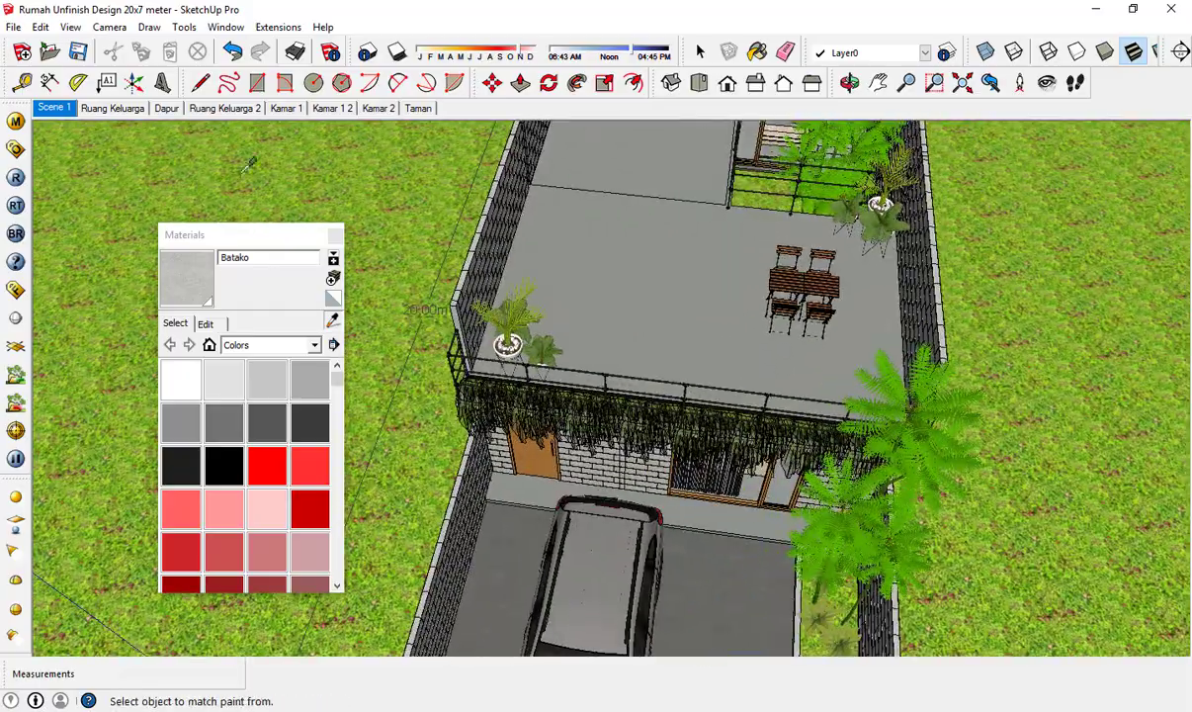
scroll(578, 425, "down", 4)
scroll(734, 184, "up", 9)
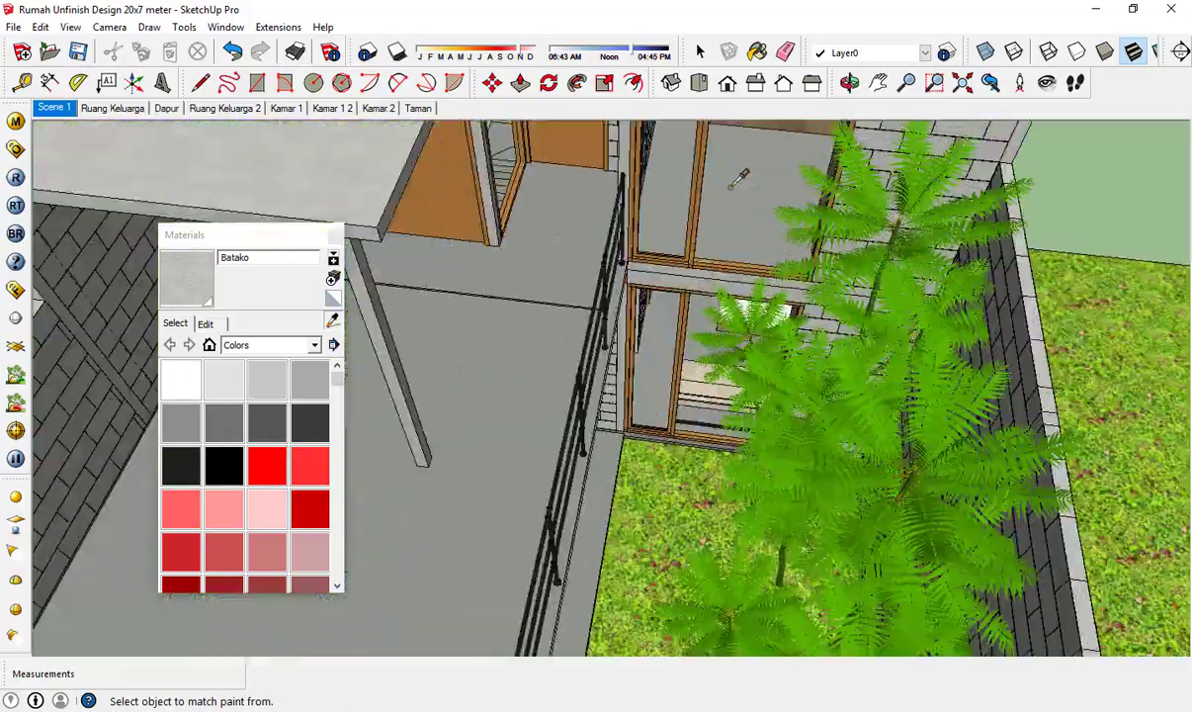
left_click(733, 184)
left_click(16, 120)
left_click(1006, 97)
- Sample the black metal railing beside the inner garden and check its material in the V-Ray material editor
left_click(333, 321)
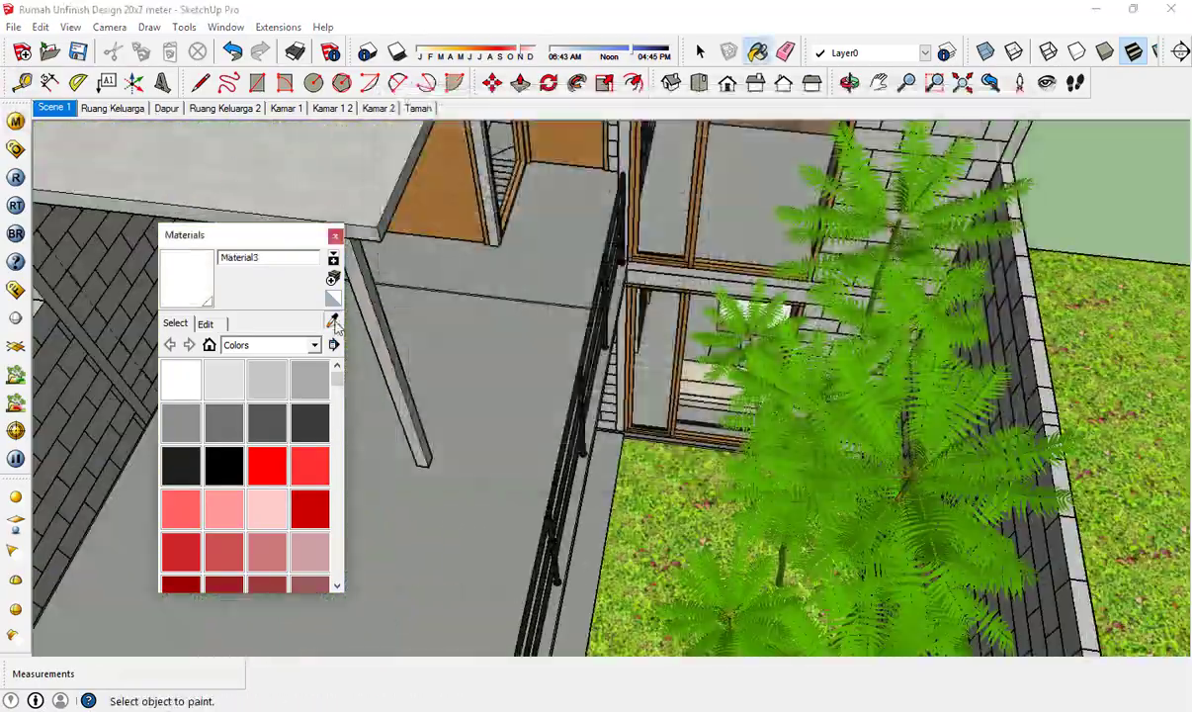
middle_click_drag(563, 395, 596, 288)
scroll(596, 288, "up", 5)
left_click(595, 287)
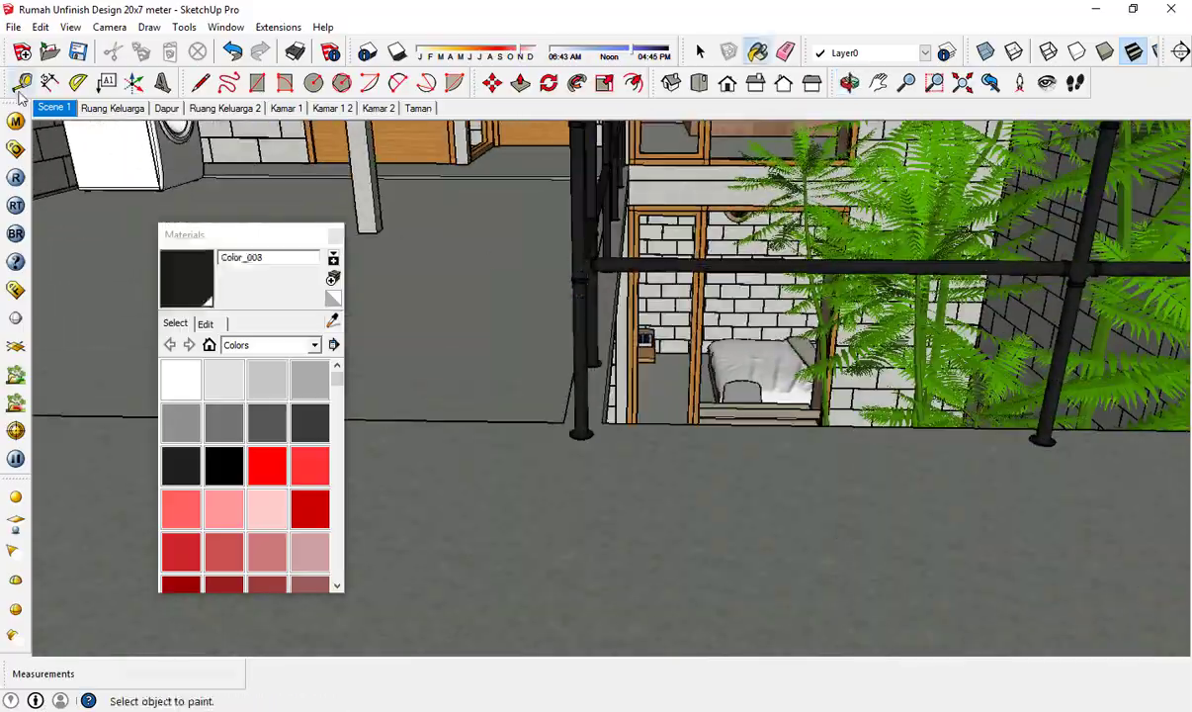
left_click(16, 119)
left_click(1006, 97)
- Switch to the Ruang Keluarga scene and sample the material of the TV screen
left_click(333, 320)
middle_click_drag(514, 326, 535, 236)
scroll(535, 235, "down", 5)
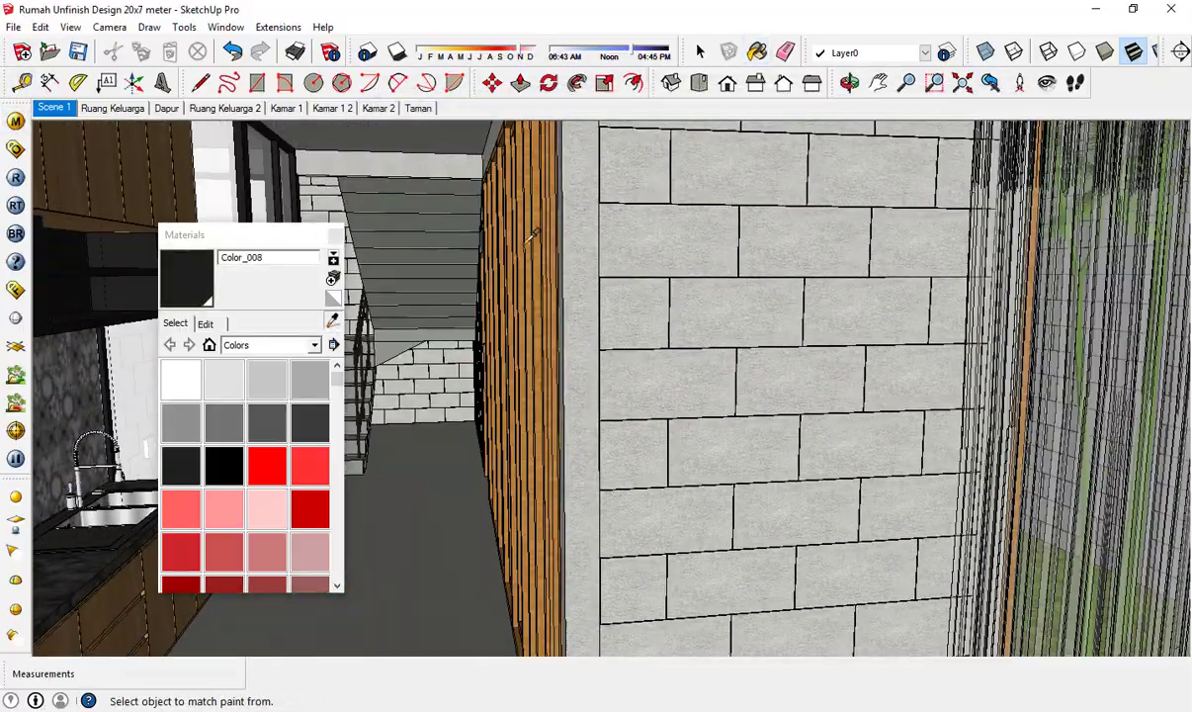
left_click(61, 113)
left_click(107, 115)
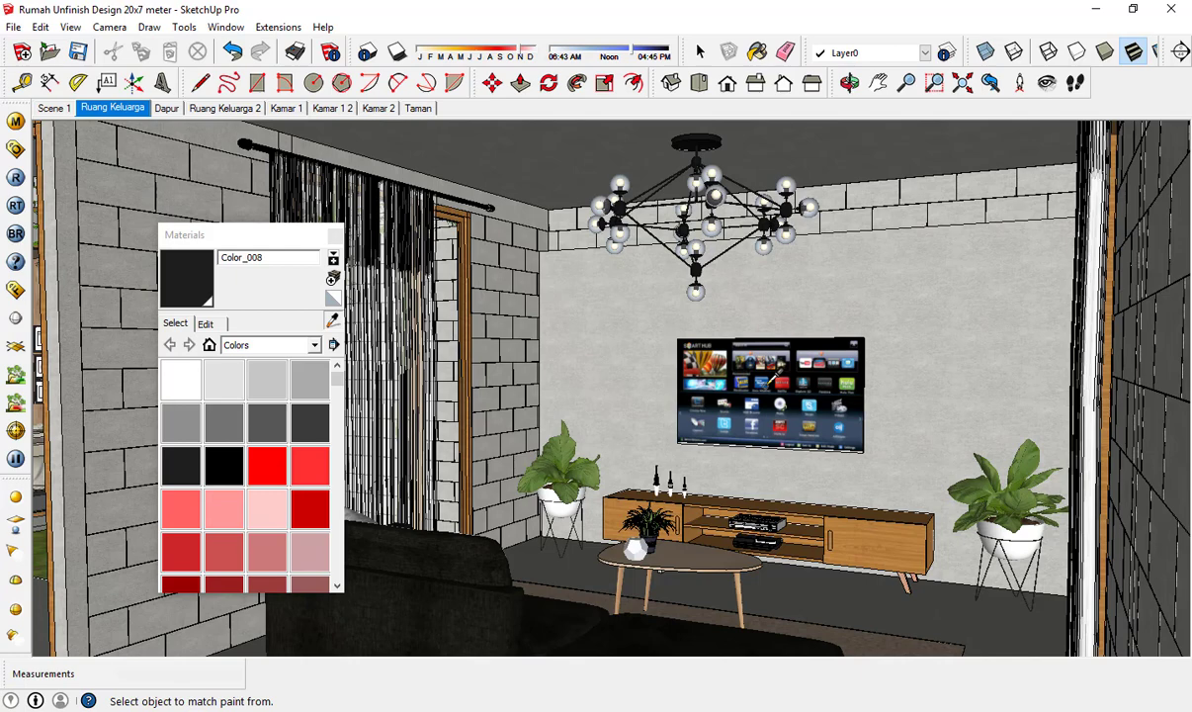
left_click(770, 394, "alt")
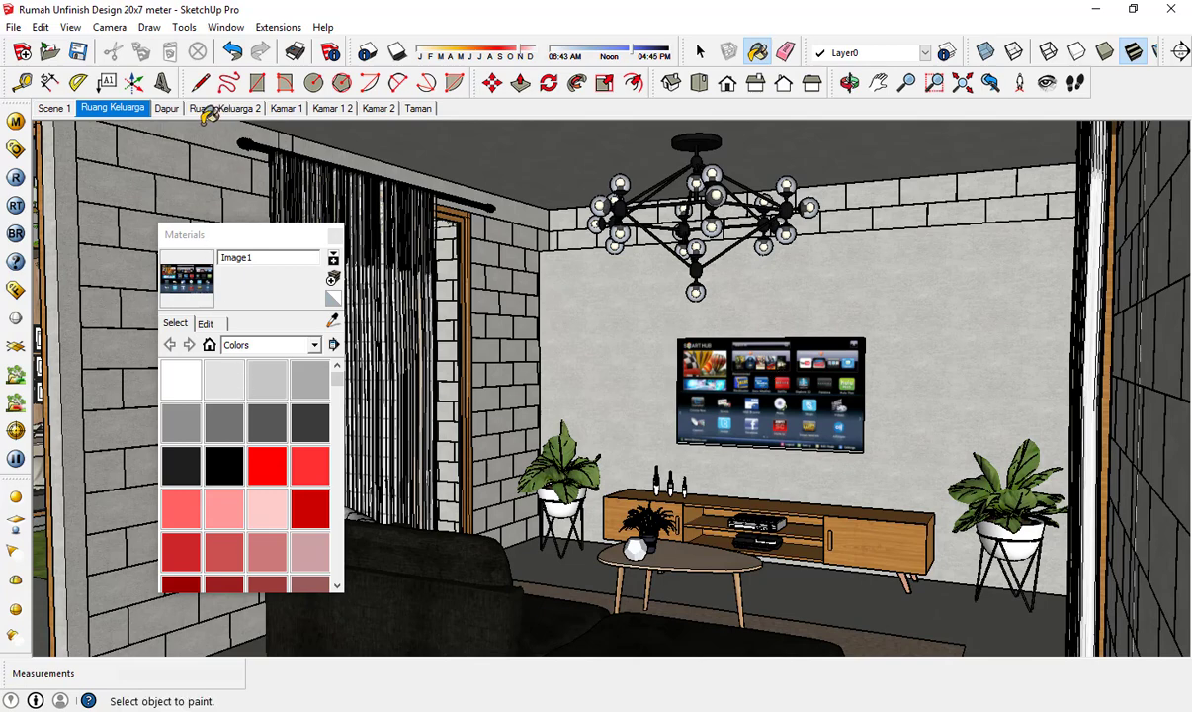
left_click(16, 120)
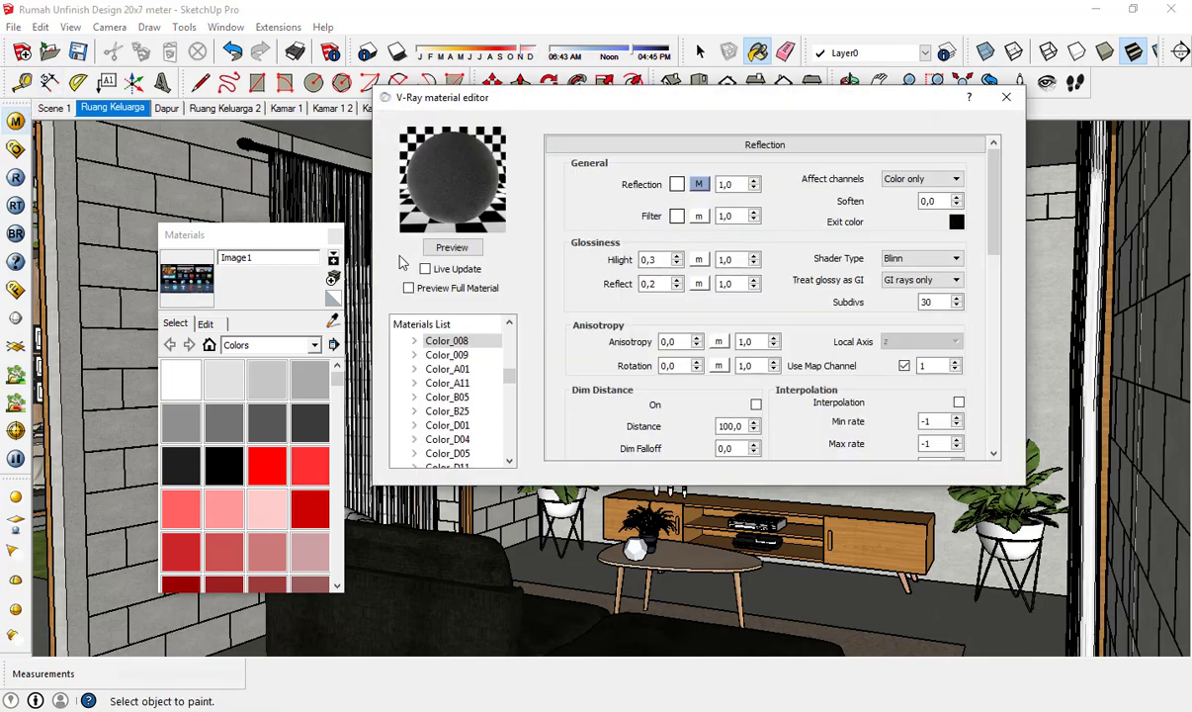
right_click(451, 343)
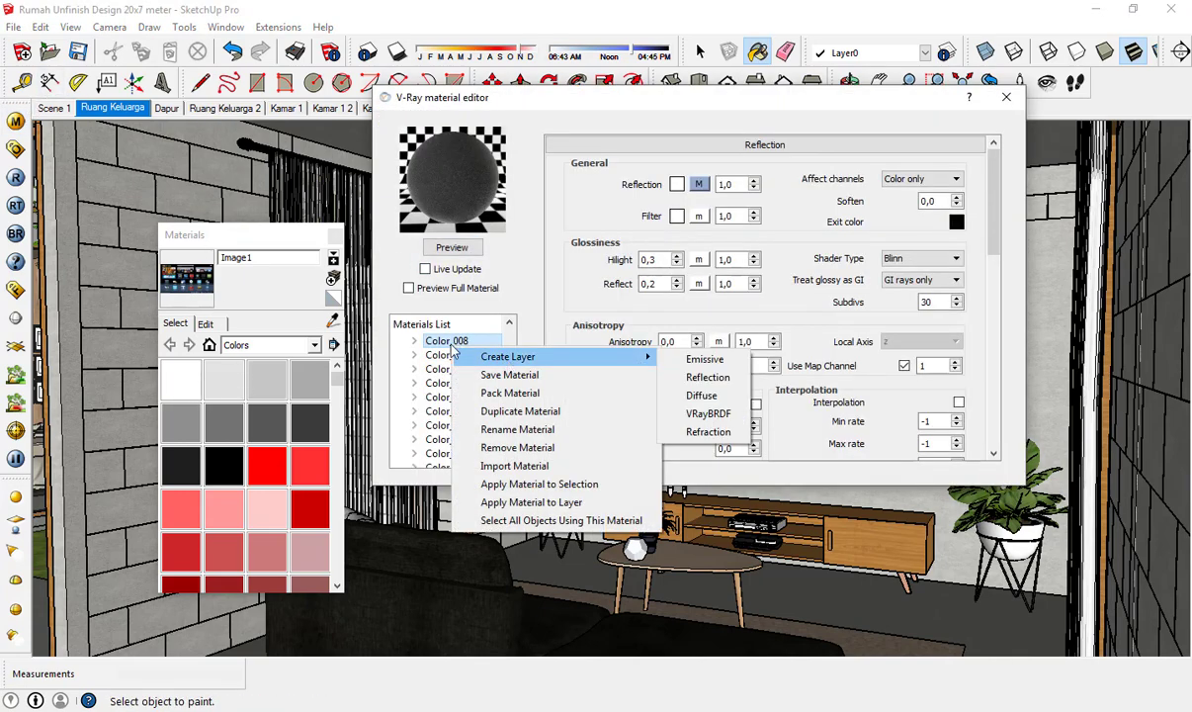
left_click(451, 346)
left_click(1006, 97)
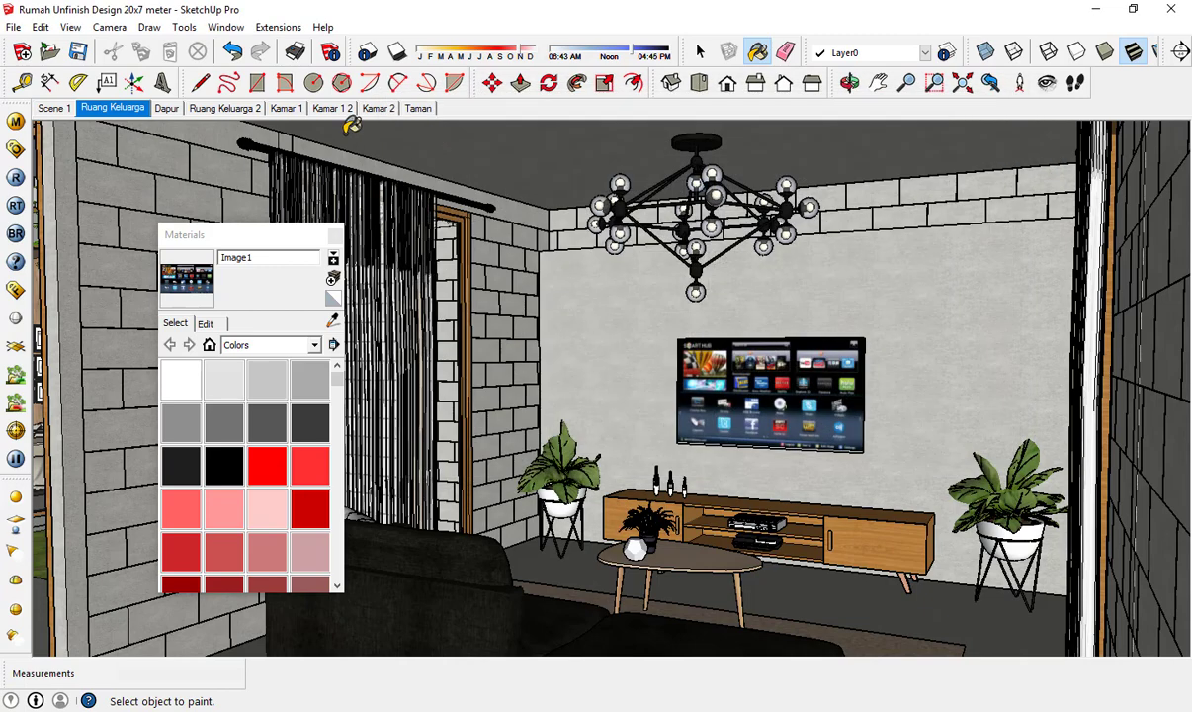
left_click(14, 121)
left_click(462, 248)
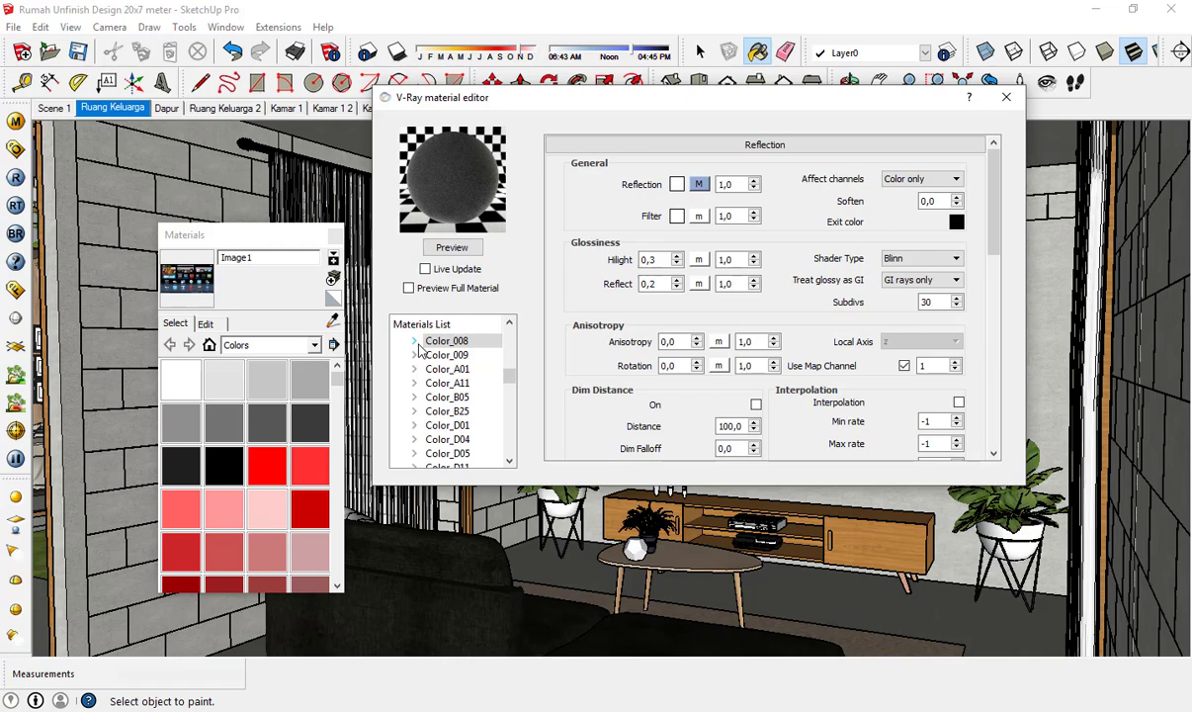
left_click(184, 283)
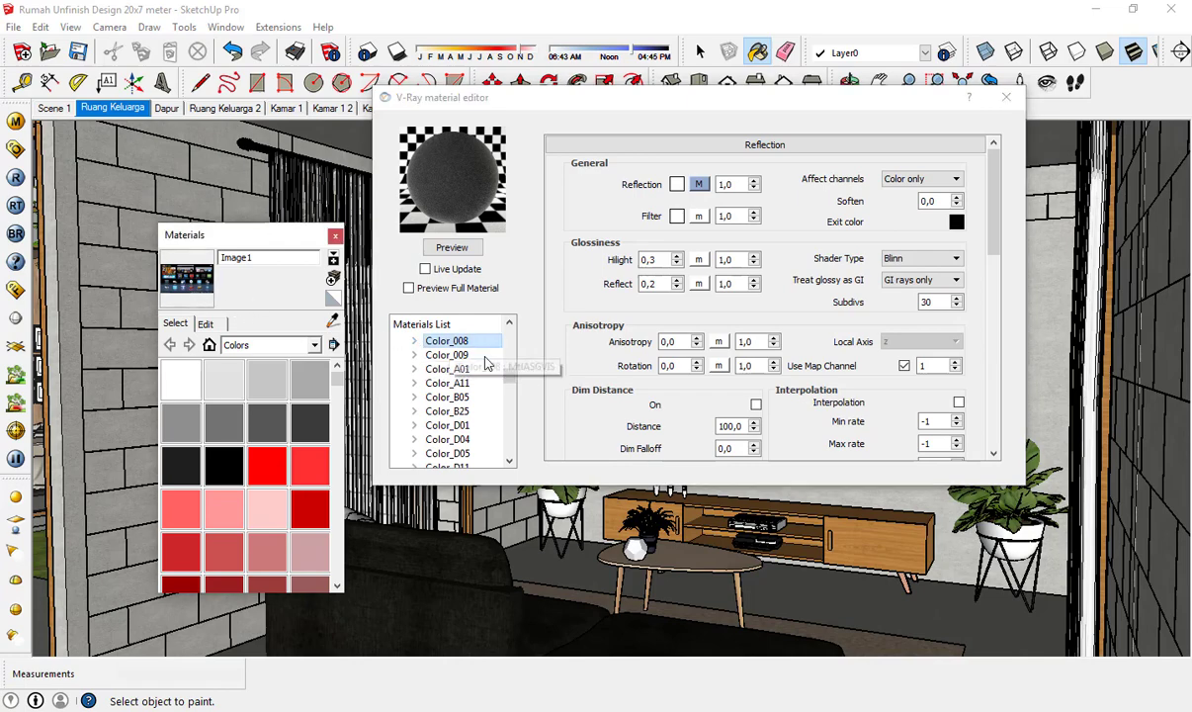
left_click_drag(509, 376, 514, 314)
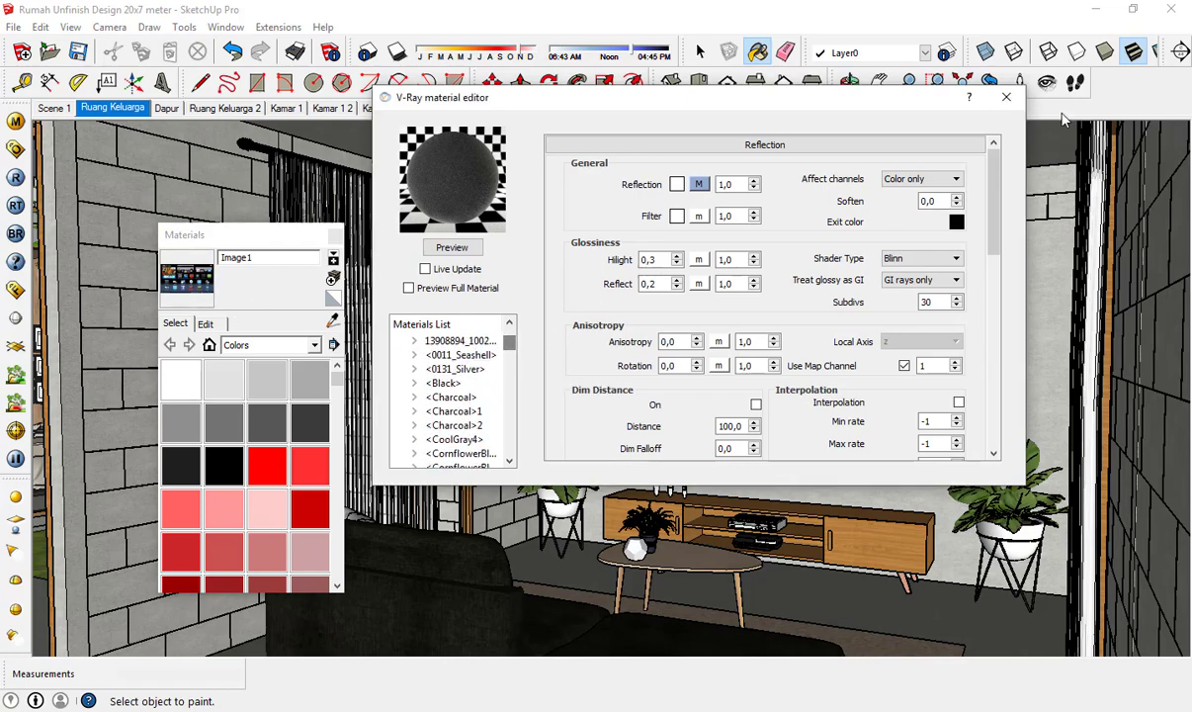
left_click(1007, 97)
left_click(333, 323)
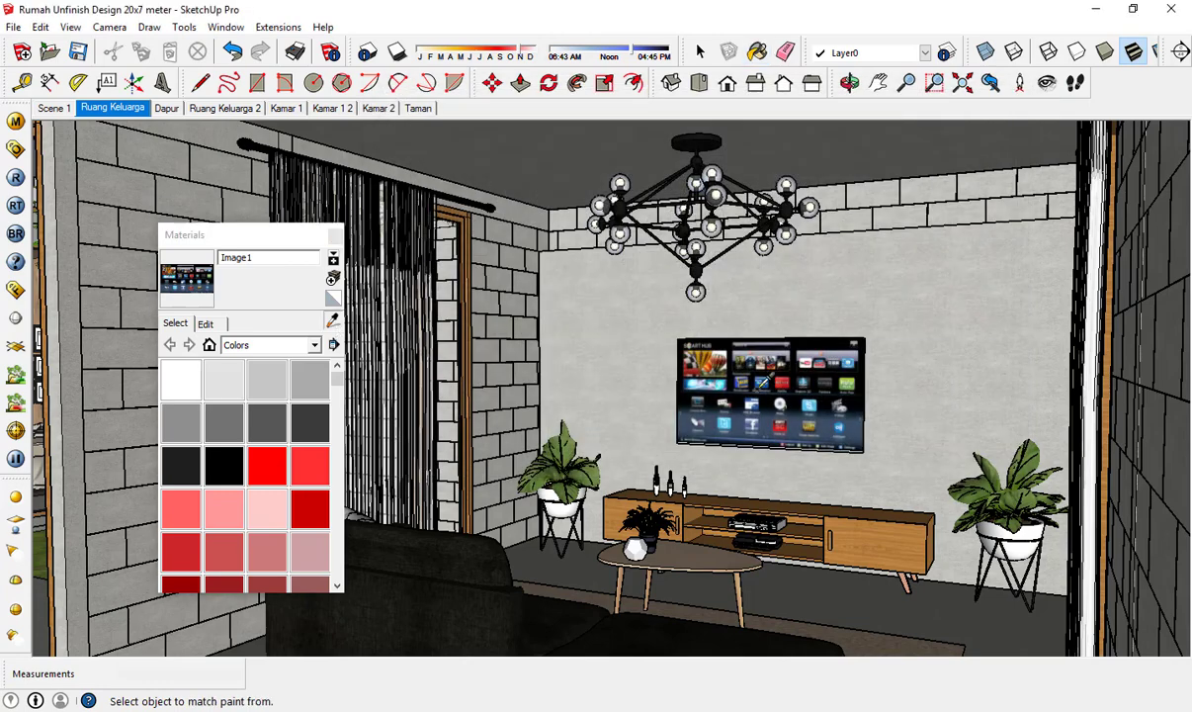
- Find the TV screen's Image1 material in the V-Ray materials list, add a reflection layer to it, and close the editor
left_click(16, 121)
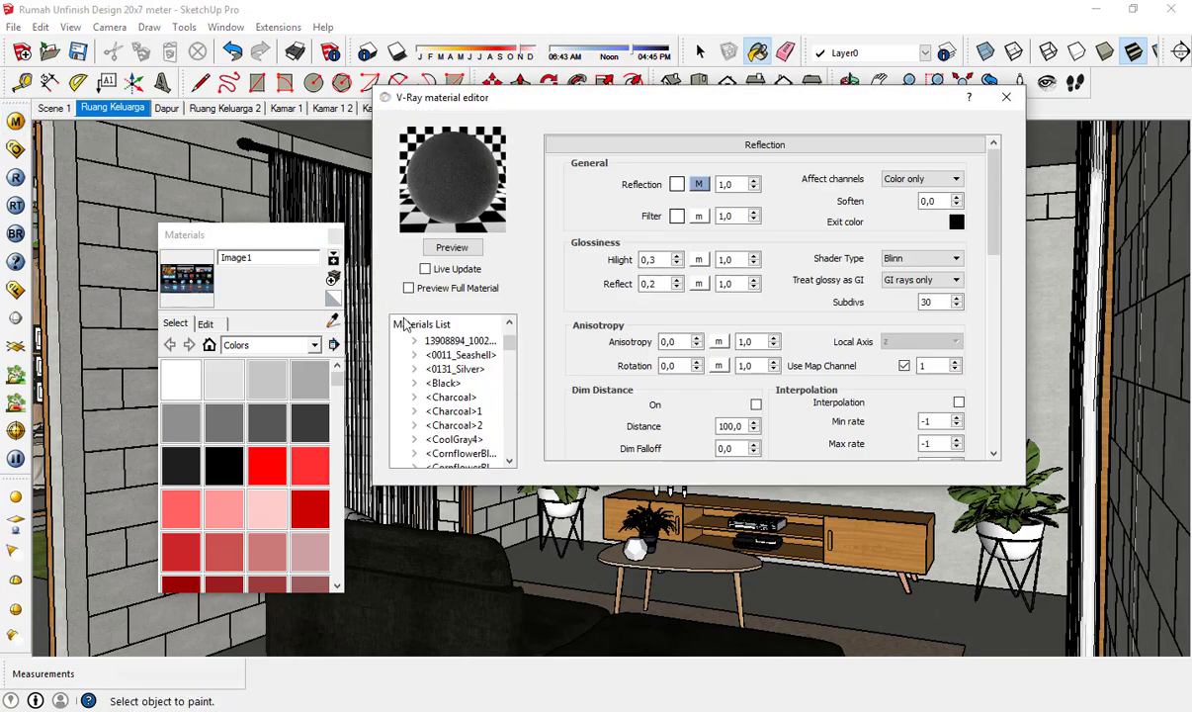
scroll(472, 396, "down", 10)
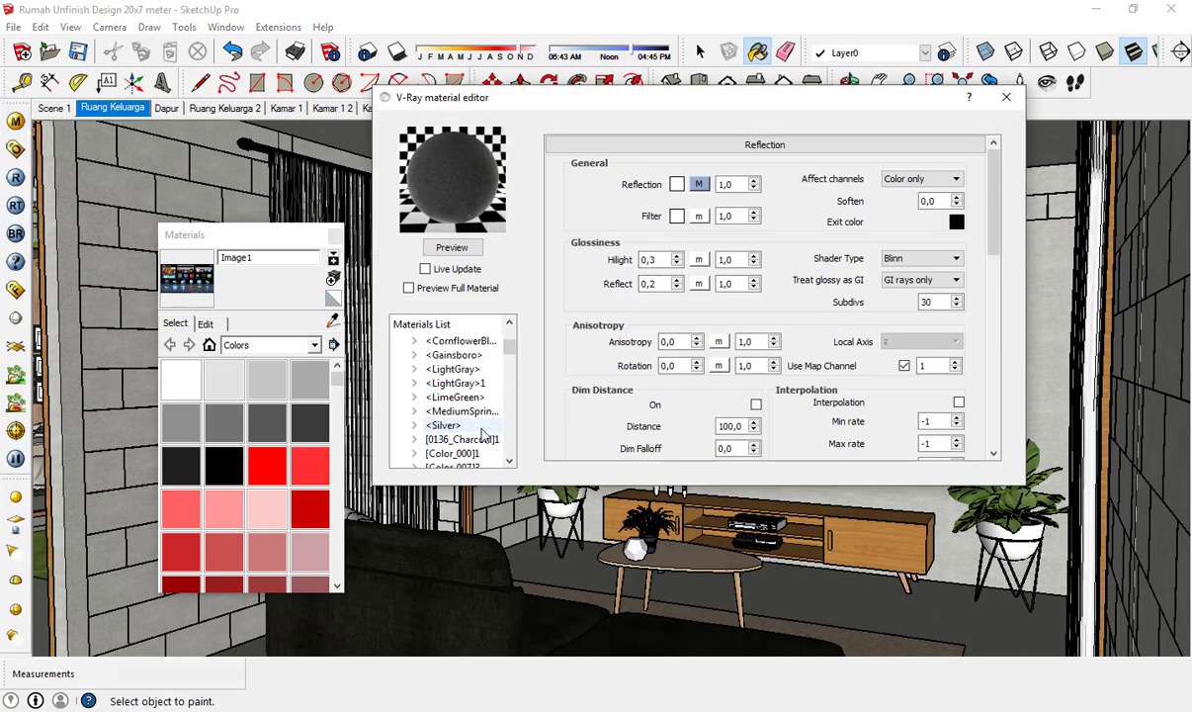
left_click(464, 410)
scroll(464, 425, "down", 5)
left_click(450, 453)
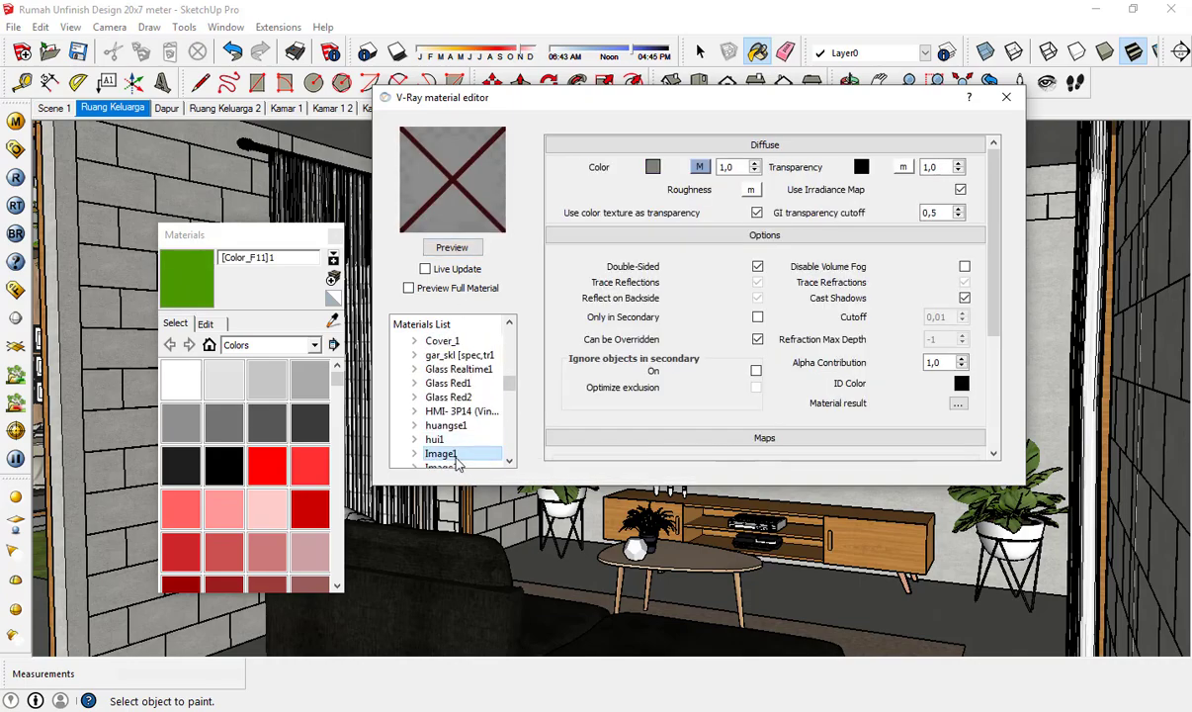
right_click(475, 453)
mouse_move(509, 463)
left_click(707, 465)
left_click(1007, 97)
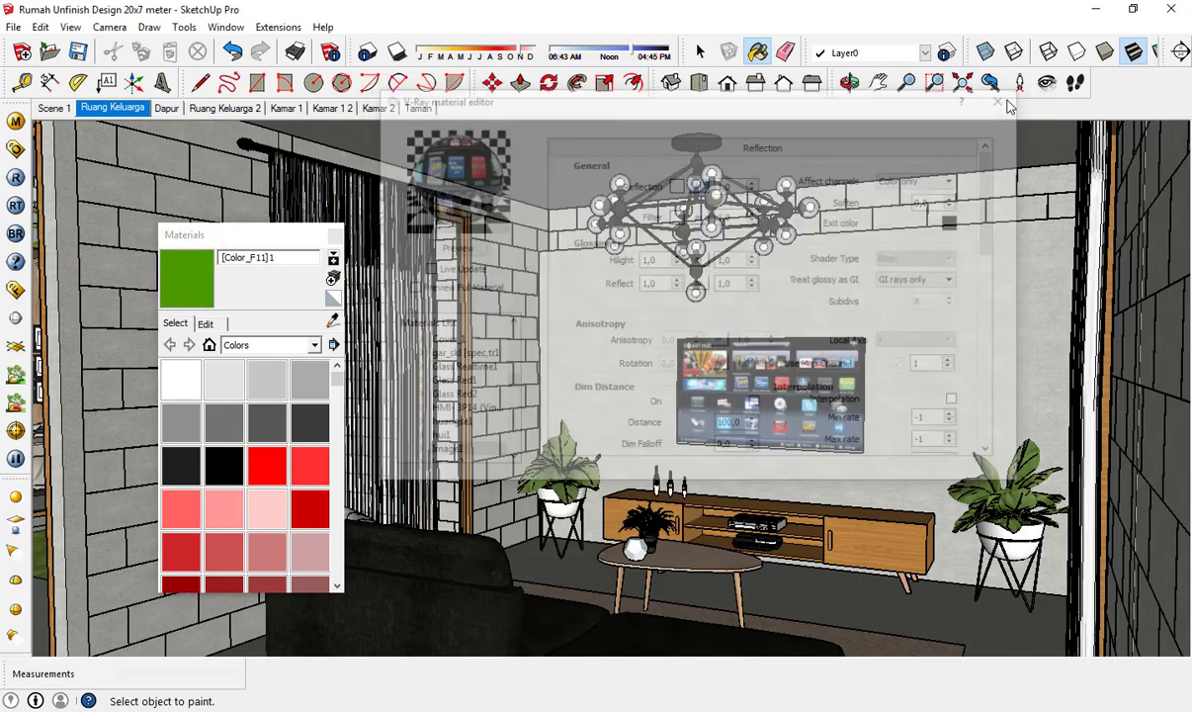
- Sample the chandelier's glass globes and preview the Bola Glass material in the V-Ray material editor
scroll(757, 198, "up", 2)
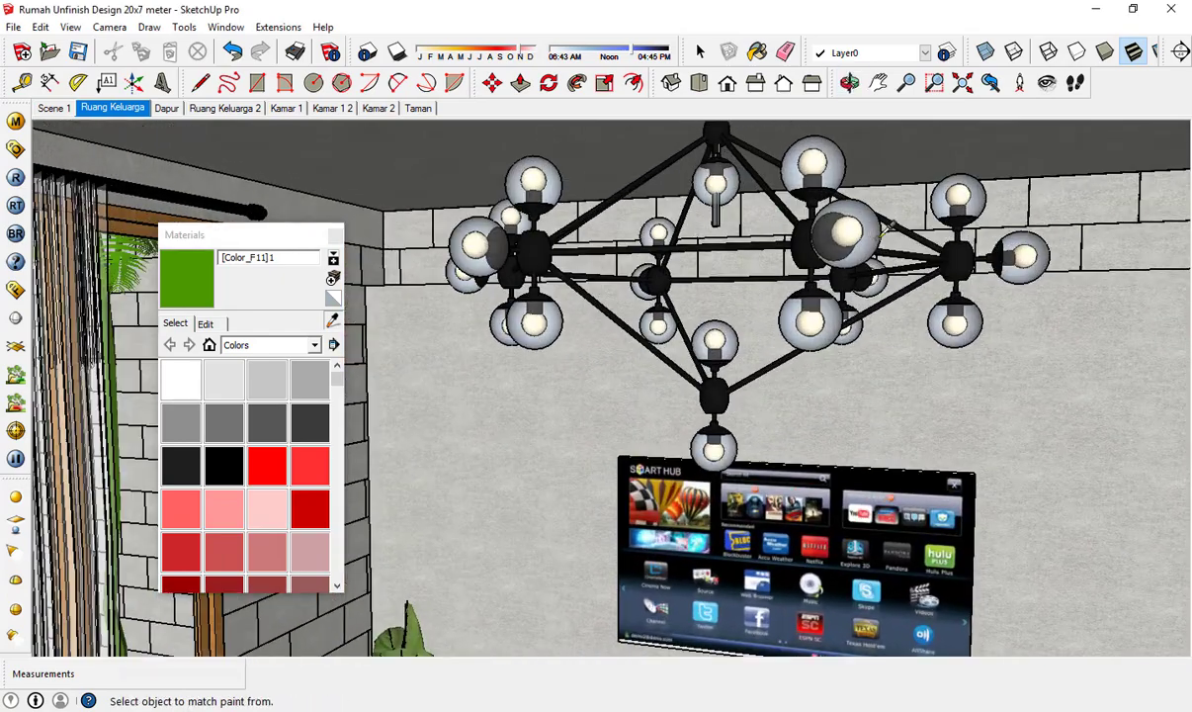
left_click(757, 198, "alt")
left_click(14, 120)
left_click(451, 247)
left_click(1018, 103)
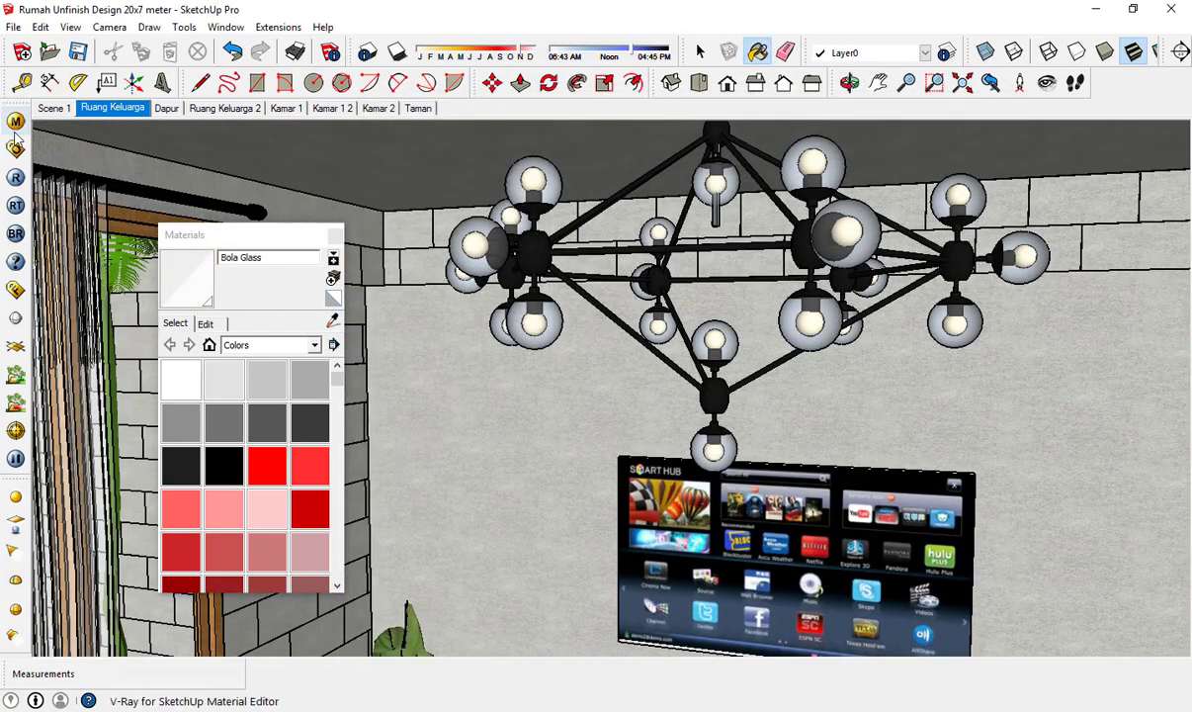
left_click(15, 119)
left_click(1007, 97)
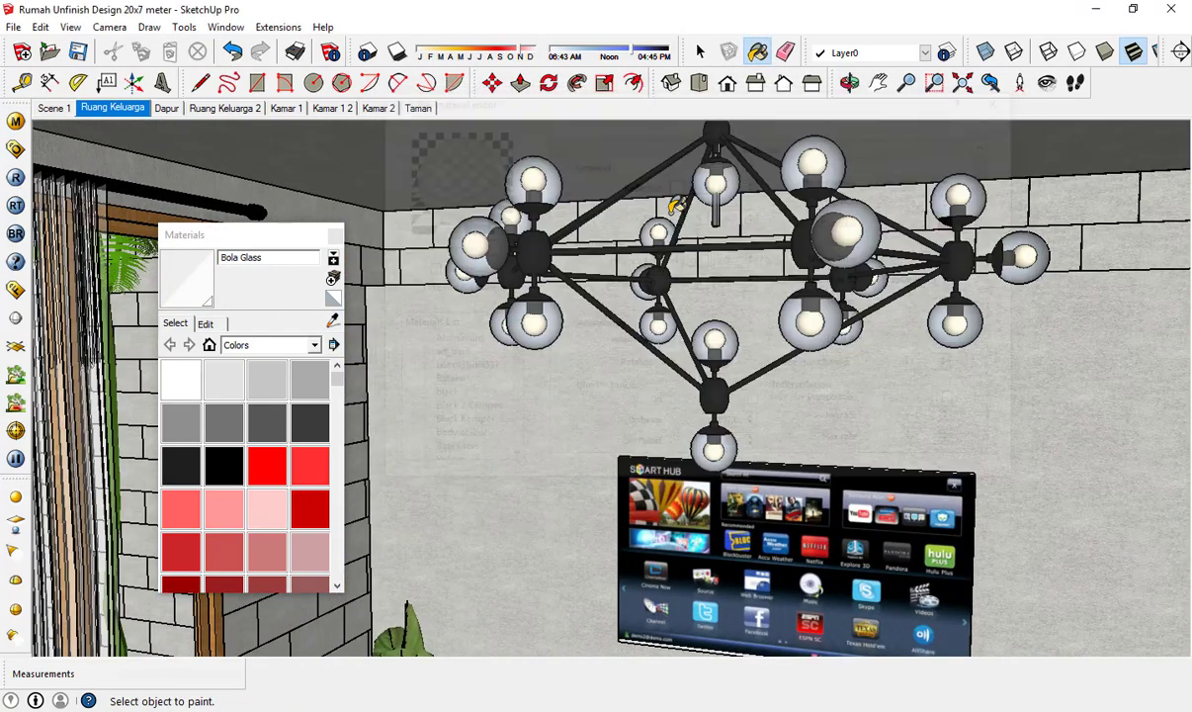
left_click(206, 324)
left_click(176, 323)
- Sample the white faceted vase on the coffee table and add a V-Ray reflection layer to its <CoolGray4> material
left_click(334, 321)
scroll(591, 278, "down", 2)
mouse_move(591, 278)
middle_mouse_down()
mouse_move(675, 532)
mouse_move(710, 447)
mouse_move(593, 511)
middle_mouse_up()
scroll(711, 447, "up", 2)
left_click(569, 512)
left_click(15, 119)
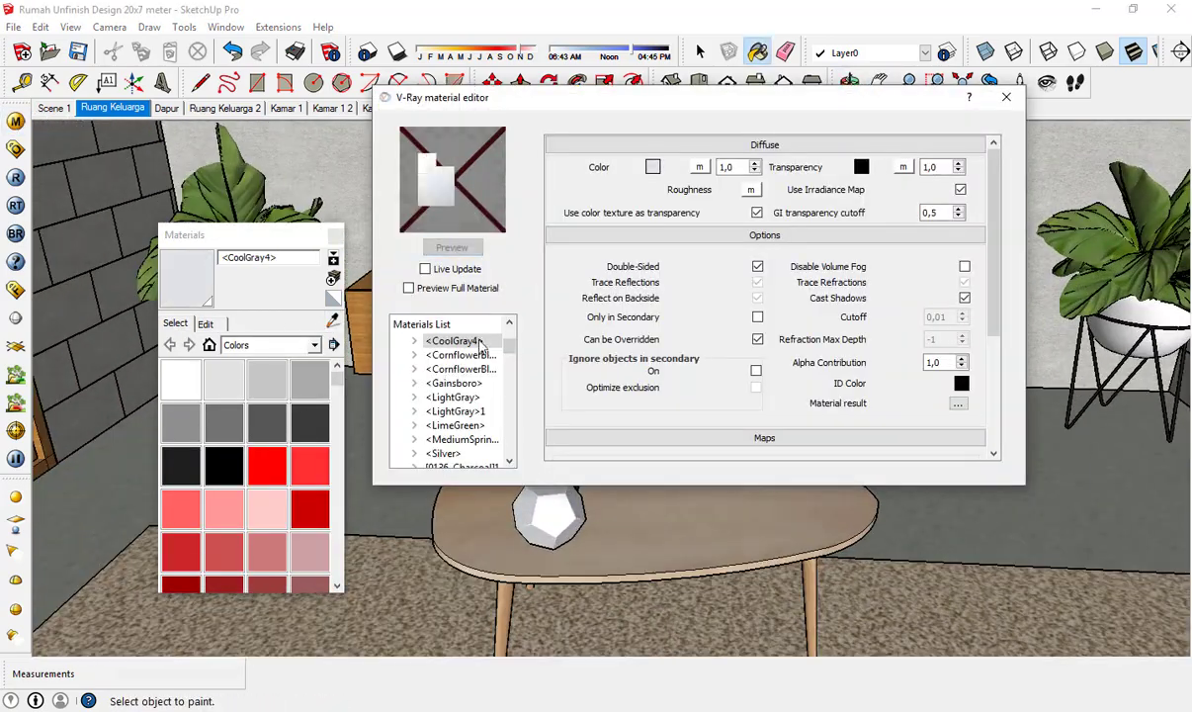
right_click(493, 341)
left_click(732, 376)
left_click(1007, 93)
- Sample the white plant pot beside the TV cabinet and preview its wire_3 material in the V-Ray material editor
left_click(333, 320)
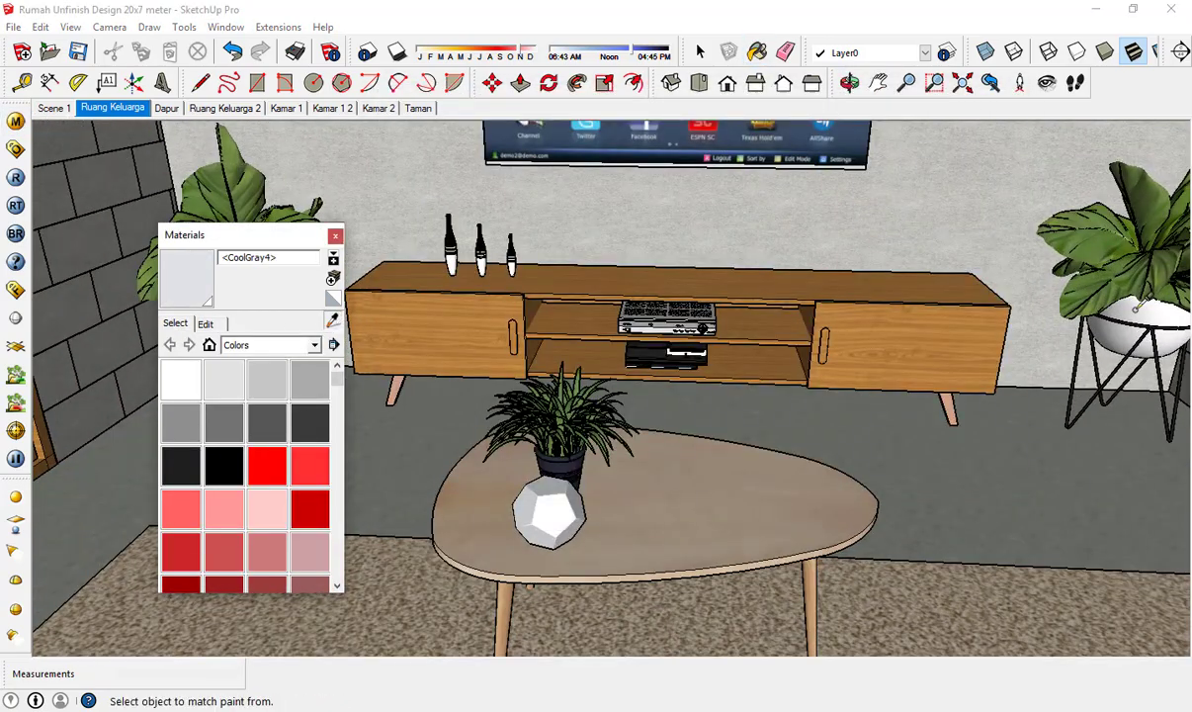
left_click(1117, 320)
left_click(15, 120)
left_click(448, 247)
left_click(1005, 98)
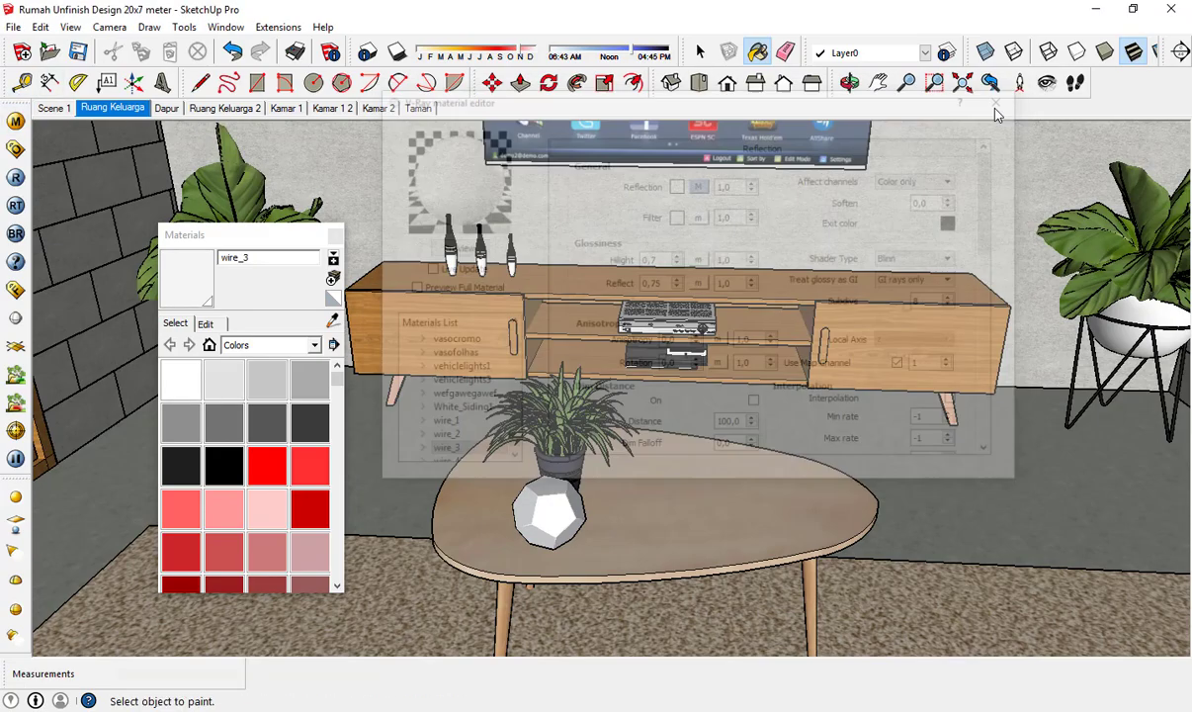
- Sample the material of the silver media player on the TV cabinet's upper shelf
left_click(333, 320)
middle_click_drag(714, 309, 674, 334)
scroll(677, 336, "up", 5)
left_click(677, 341)
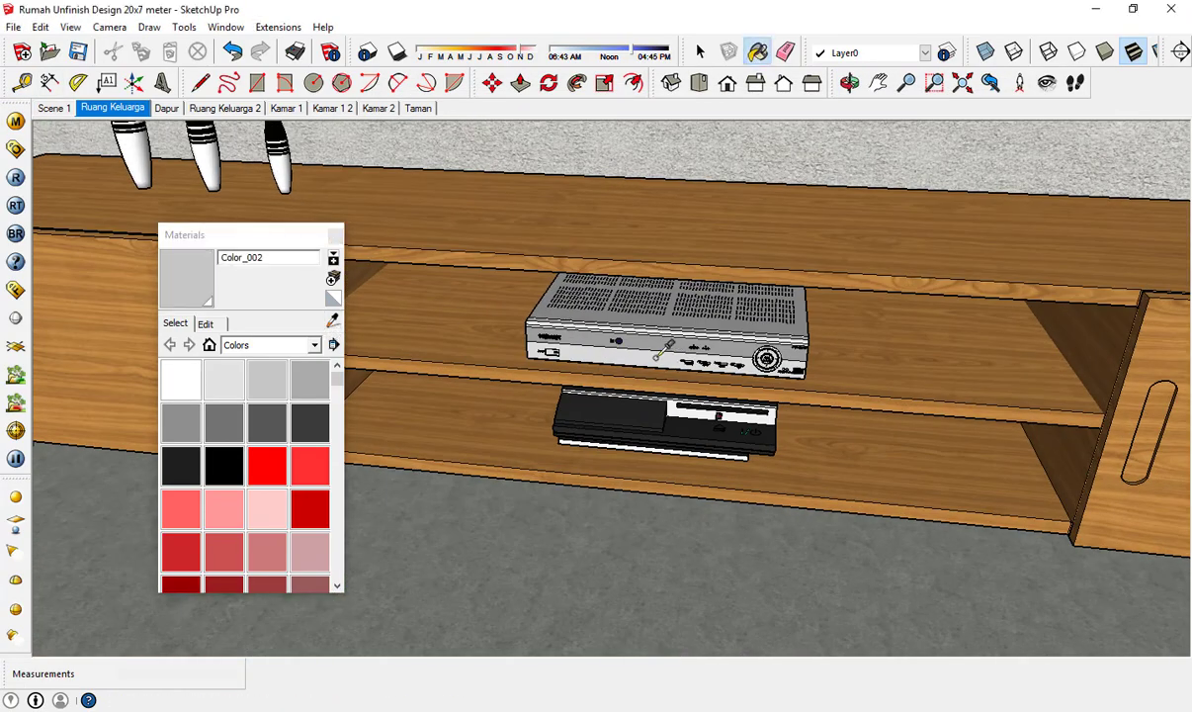
- Return to the Ruang Keluarga scene, add a V-Ray reflection layer to the grey Material2, and set its highlight glossiness to 0,3
left_click(94, 107)
left_click(15, 120)
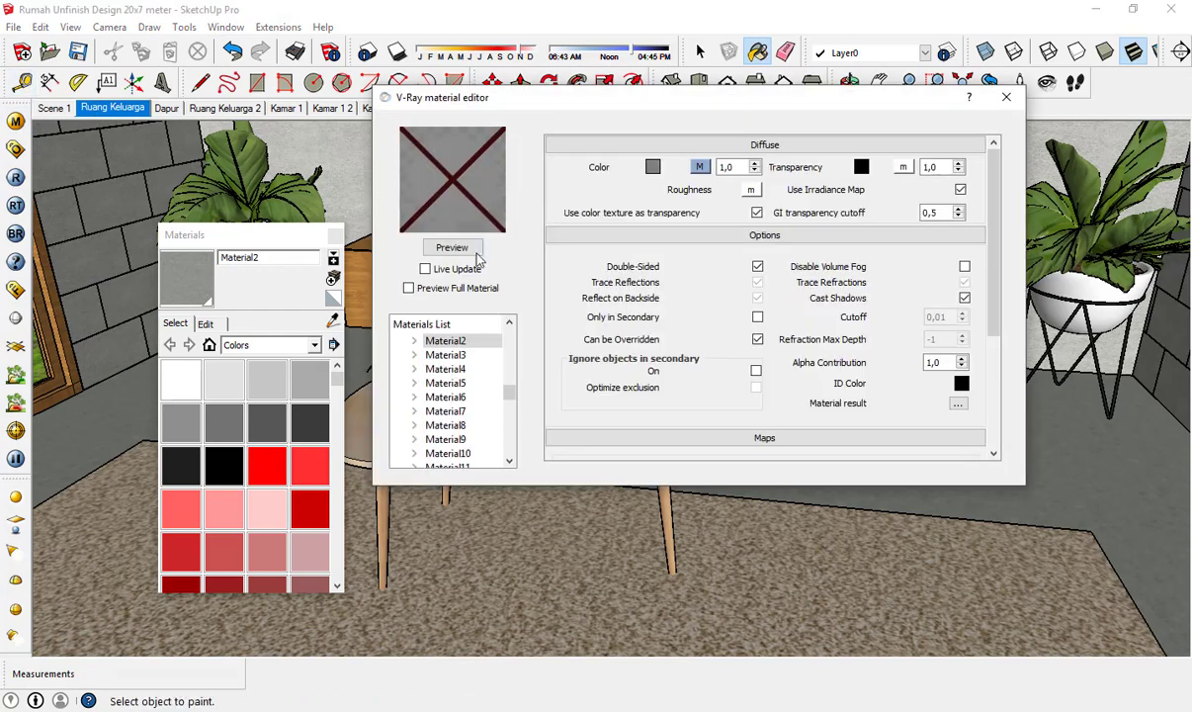
right_click(447, 341)
mouse_move(512, 349)
left_click(713, 373)
type("0,")
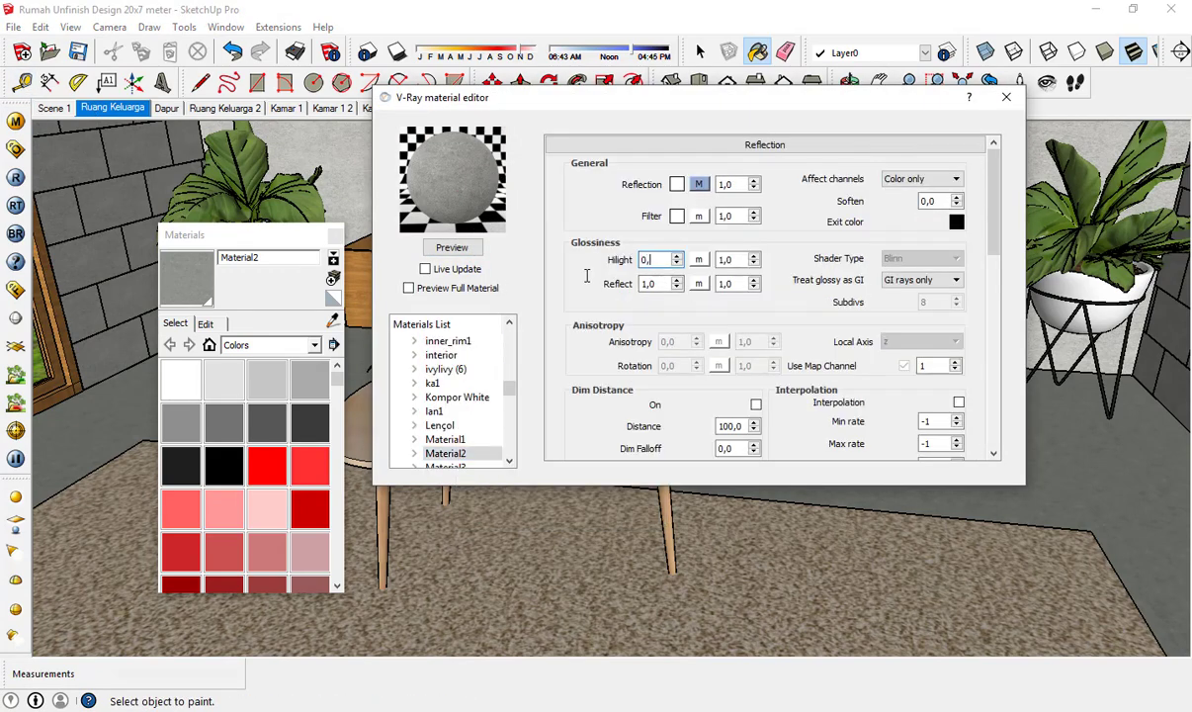
type("3")
key("Tab")
type("0")
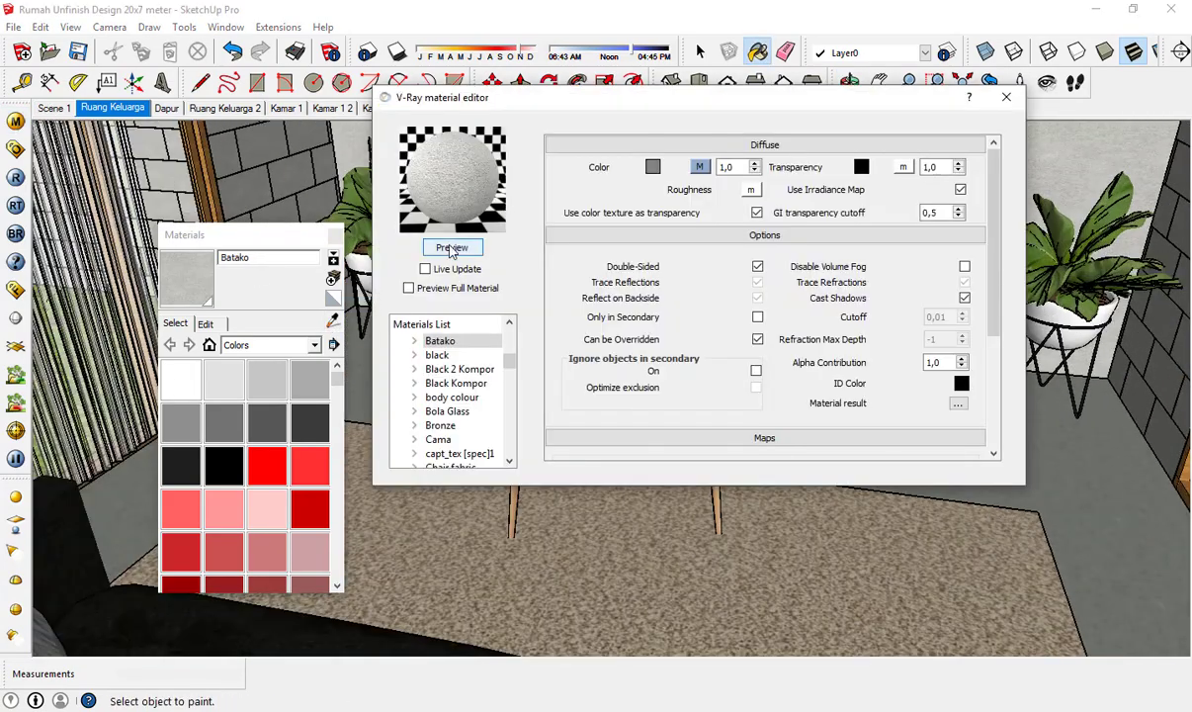
- Add a reflection layer to the Batako material with highlight glossiness 0,3, reflect glossiness 0,2 and 50 subdivisions
right_click(447, 340)
mouse_move(511, 349)
left_click(713, 373)
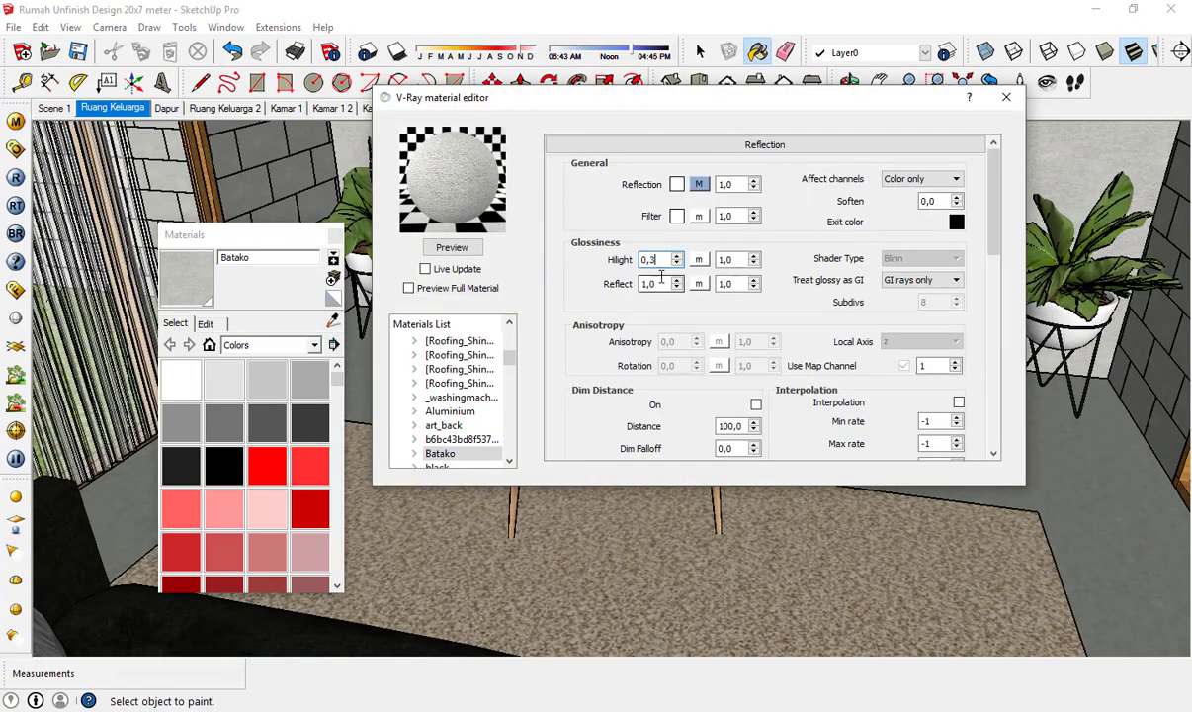
key("Tab")
type("0,")
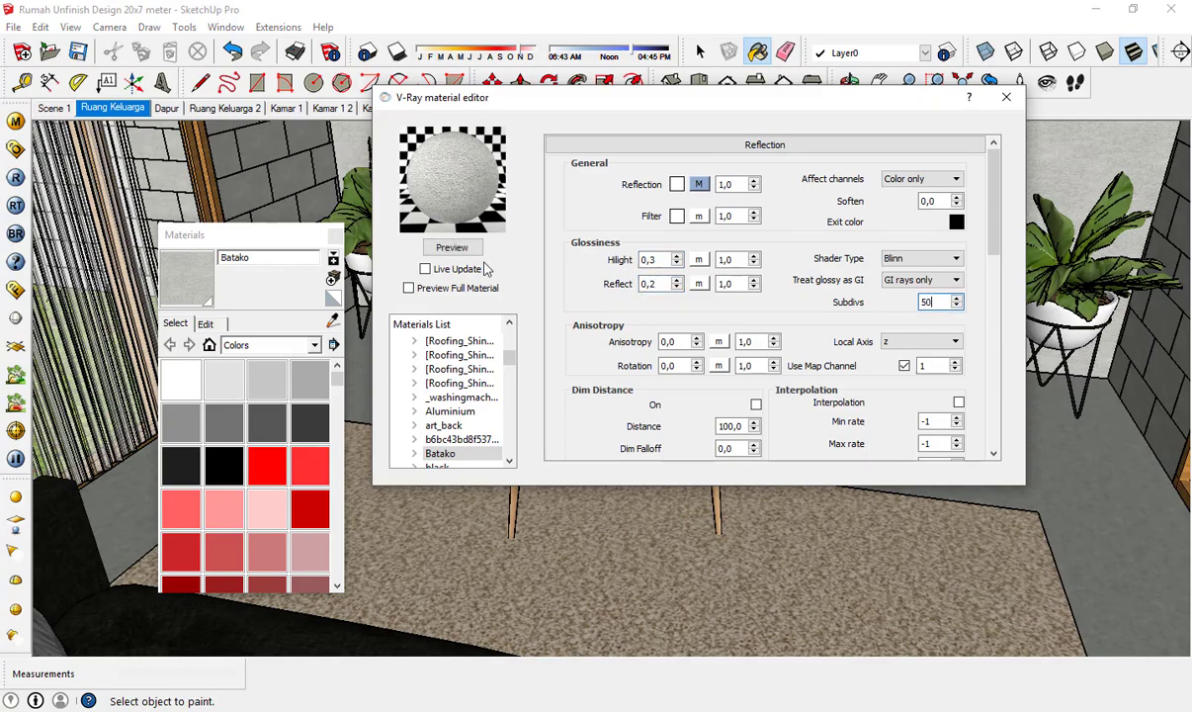
left_click(1006, 103)
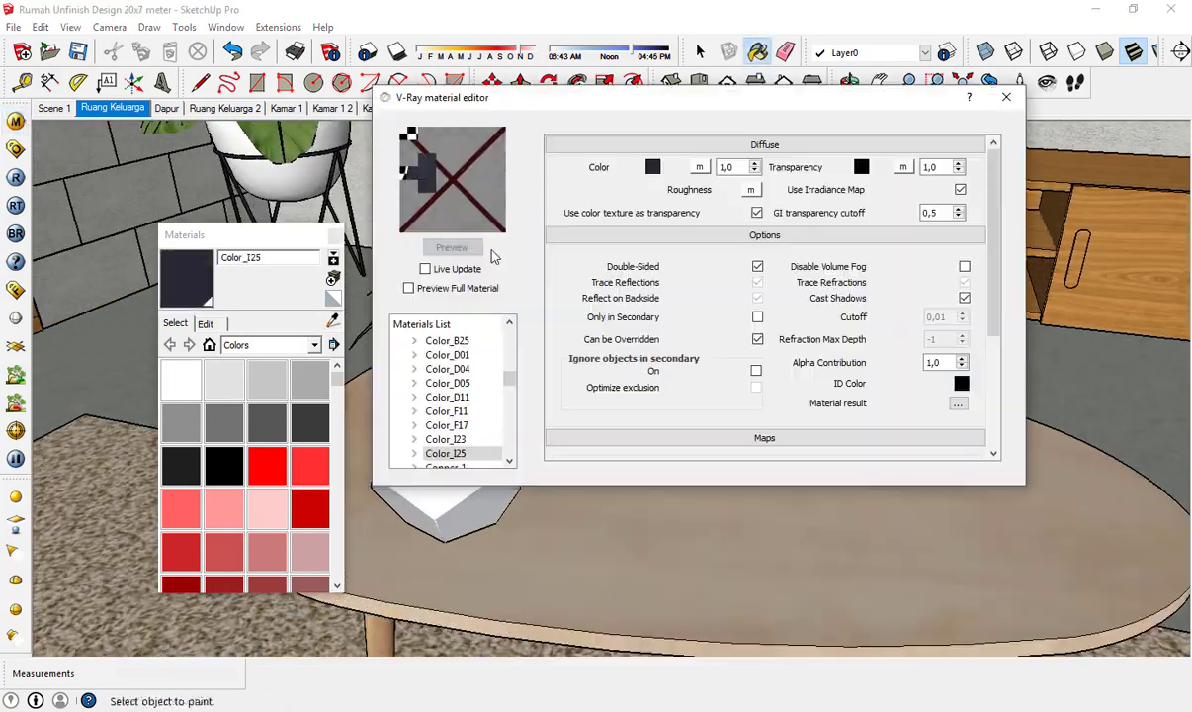
- Add a reflection layer to the dark Color_I25 material with highlight glossiness 0,5 and reflect glossiness 0,7
right_click(445, 452)
mouse_move(495, 461)
left_click(708, 476)
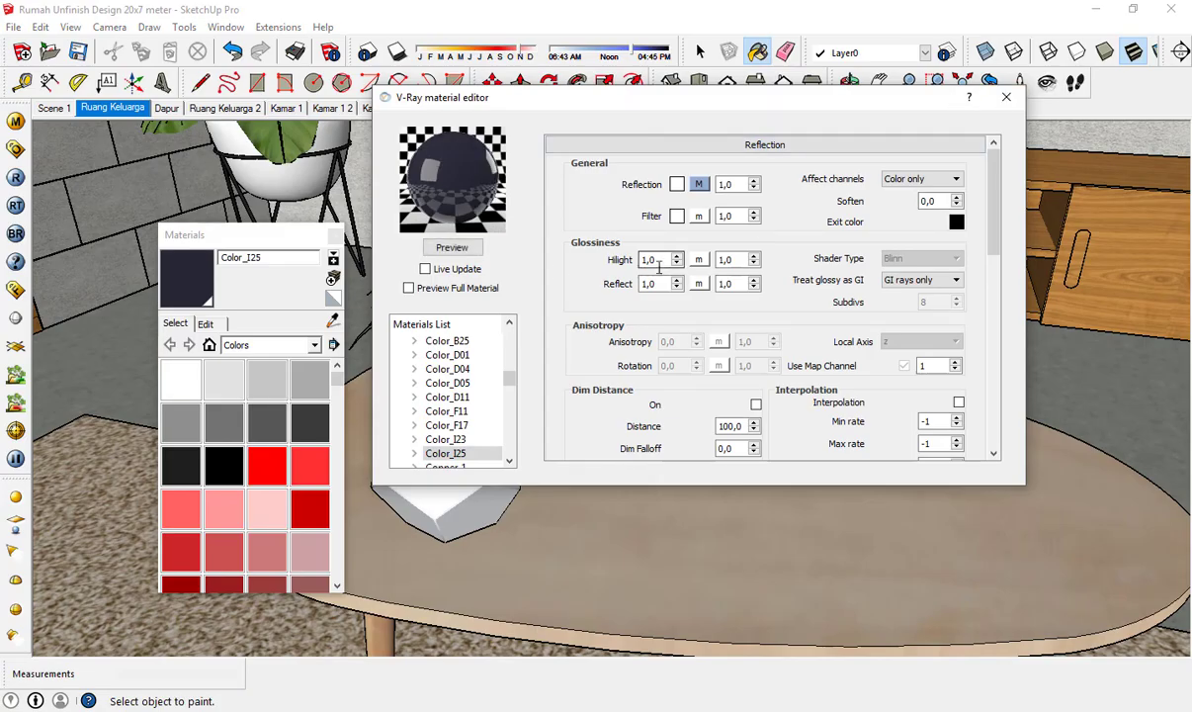
type("0,5")
key("Tab")
type("0")
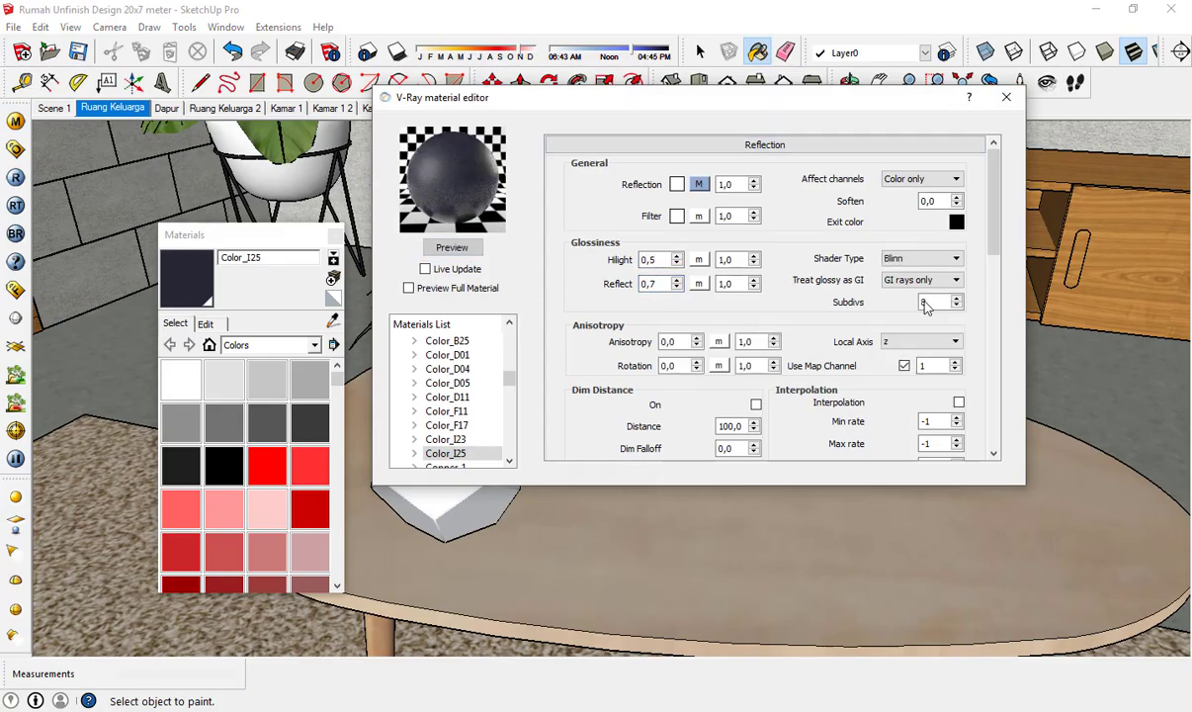
left_click(1006, 97)
- Close the Materials window and switch from the living room to the Dapur kitchen scene
left_click(336, 235)
left_click(128, 109)
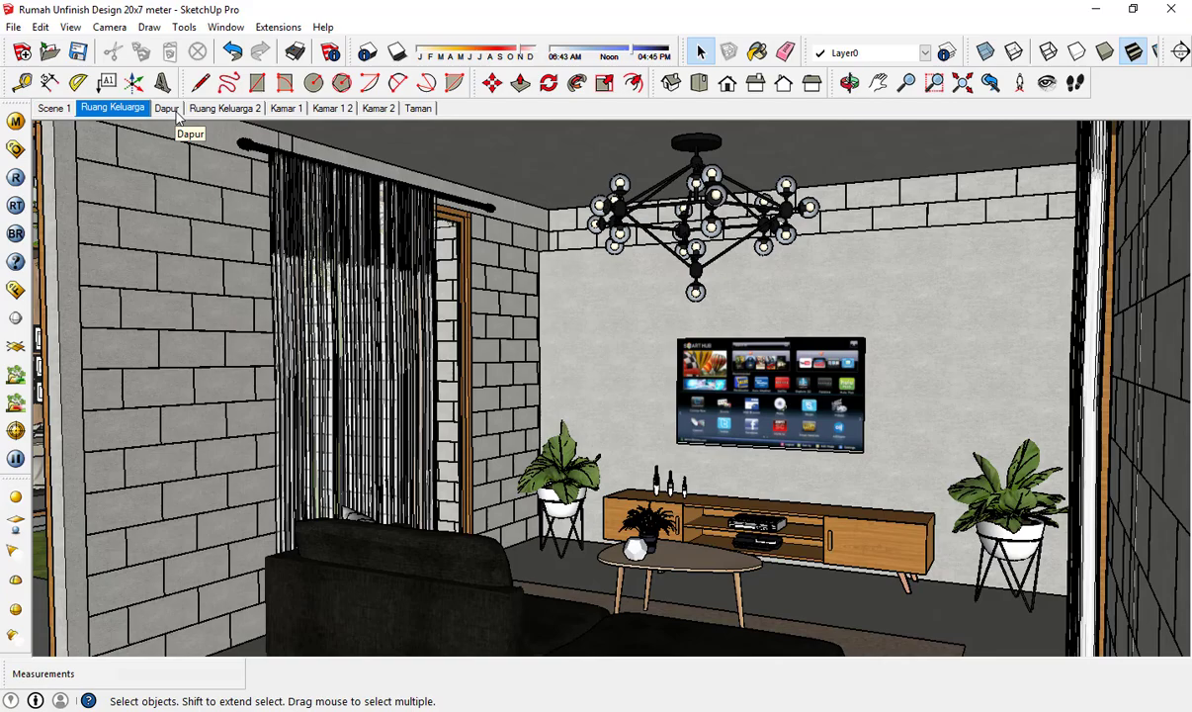
left_click(170, 109)
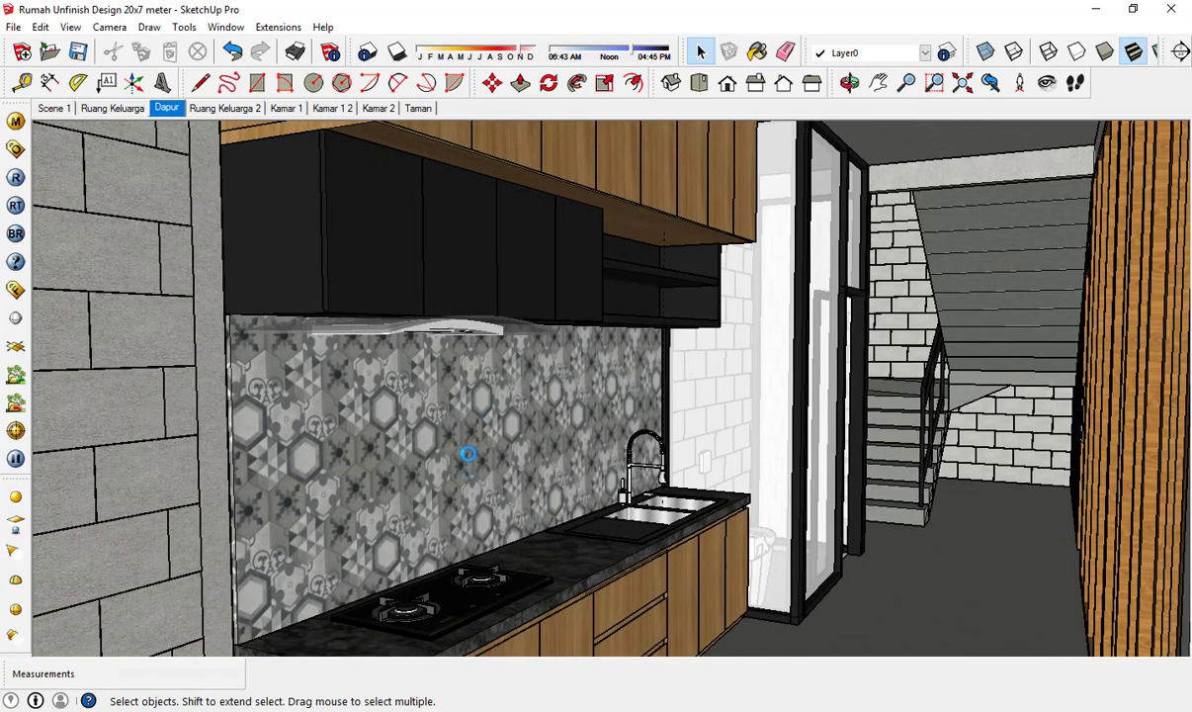
- Sample the patterned hexagon backsplash tiles and add a V-Ray reflection layer to their Material30
left_click(758, 51)
left_click(333, 320)
left_click(408, 395)
left_click(16, 121)
left_click(458, 247)
right_click(456, 452)
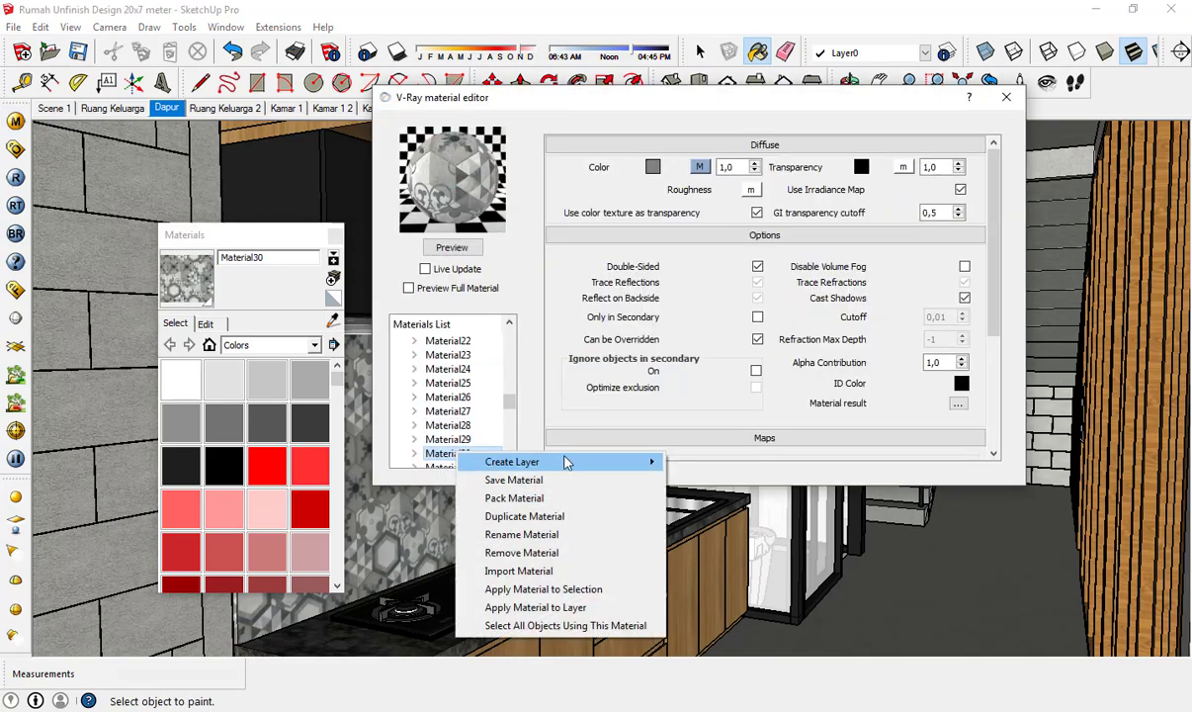
mouse_move(566, 461)
left_click(695, 479)
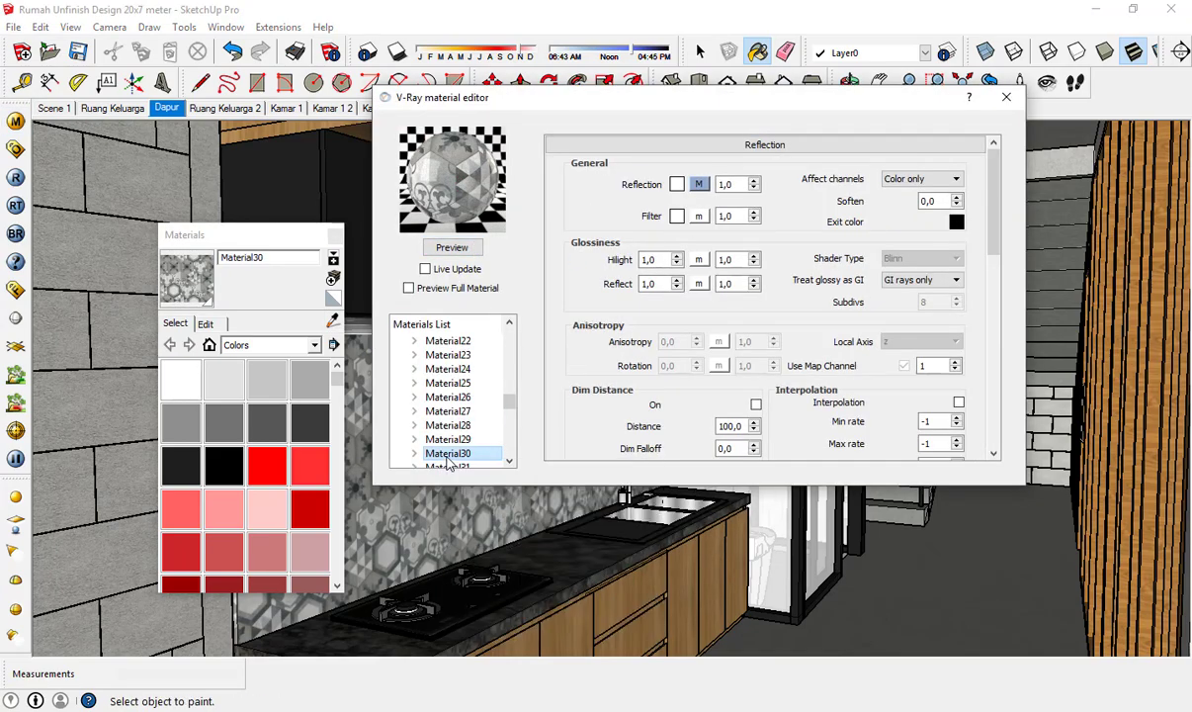
scroll(695, 296, "down", 10)
left_click(699, 283)
left_click(92, 300)
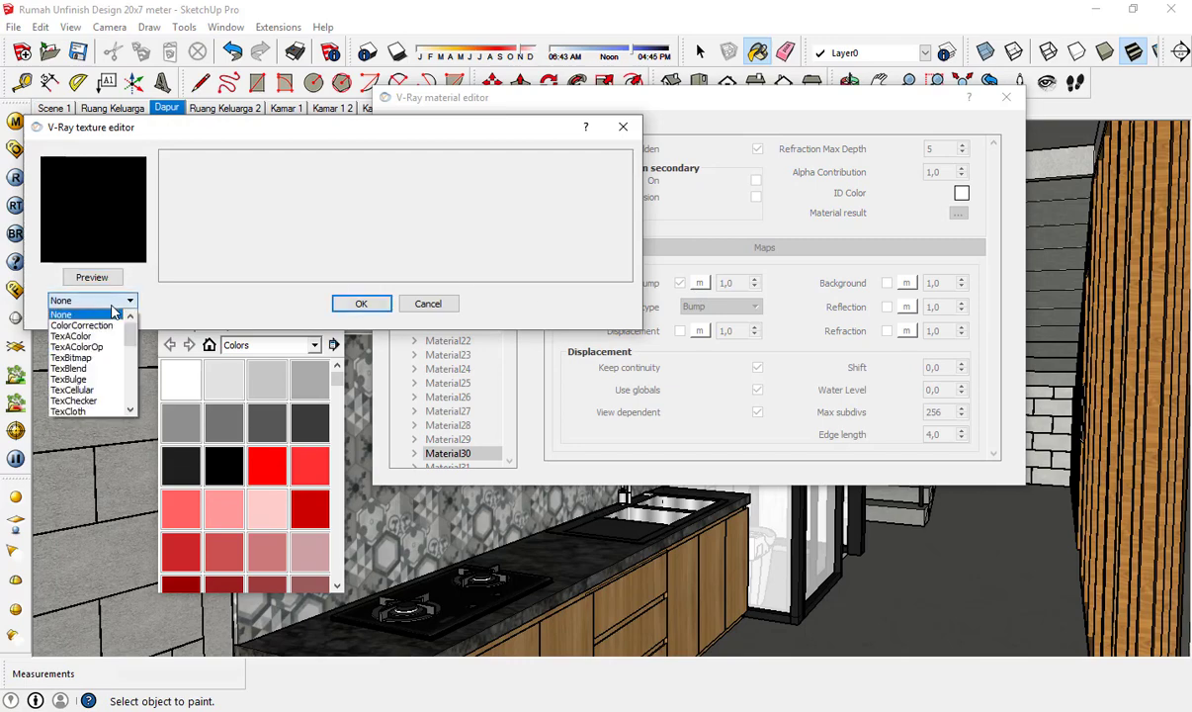
left_click(84, 312)
scroll(133, 300, "down", 5)
left_click(138, 283)
left_click(253, 181)
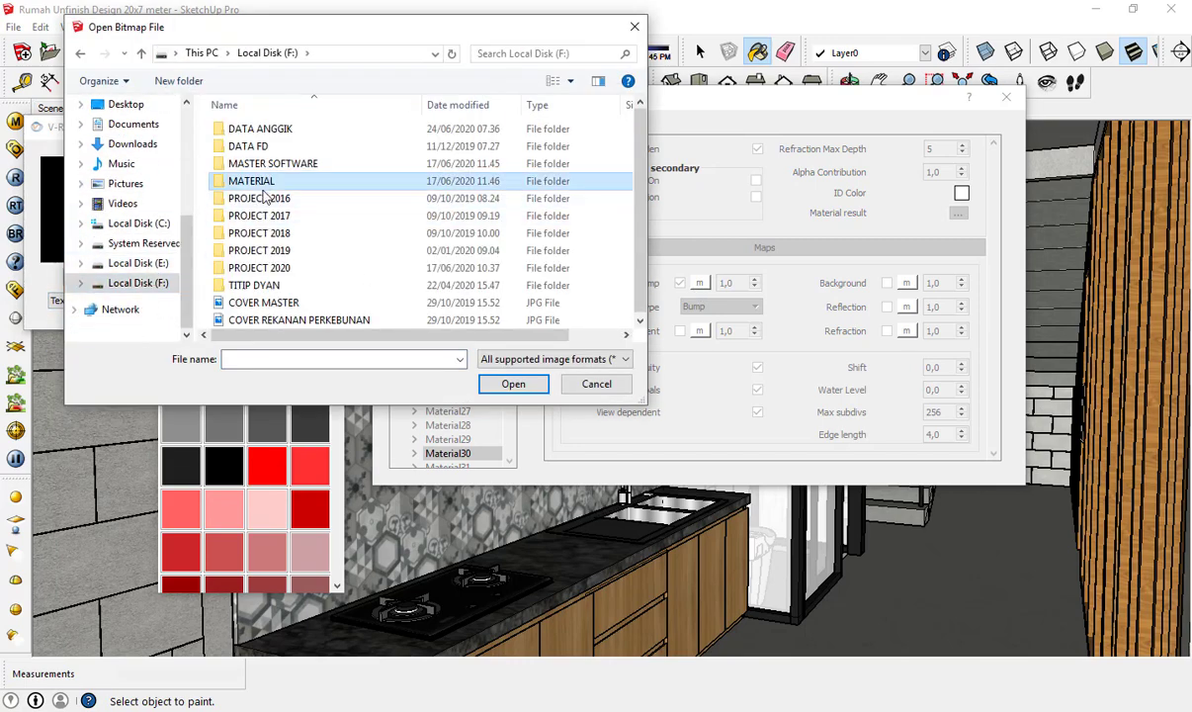
double_click(305, 181)
double_click(263, 147)
left_click(596, 384)
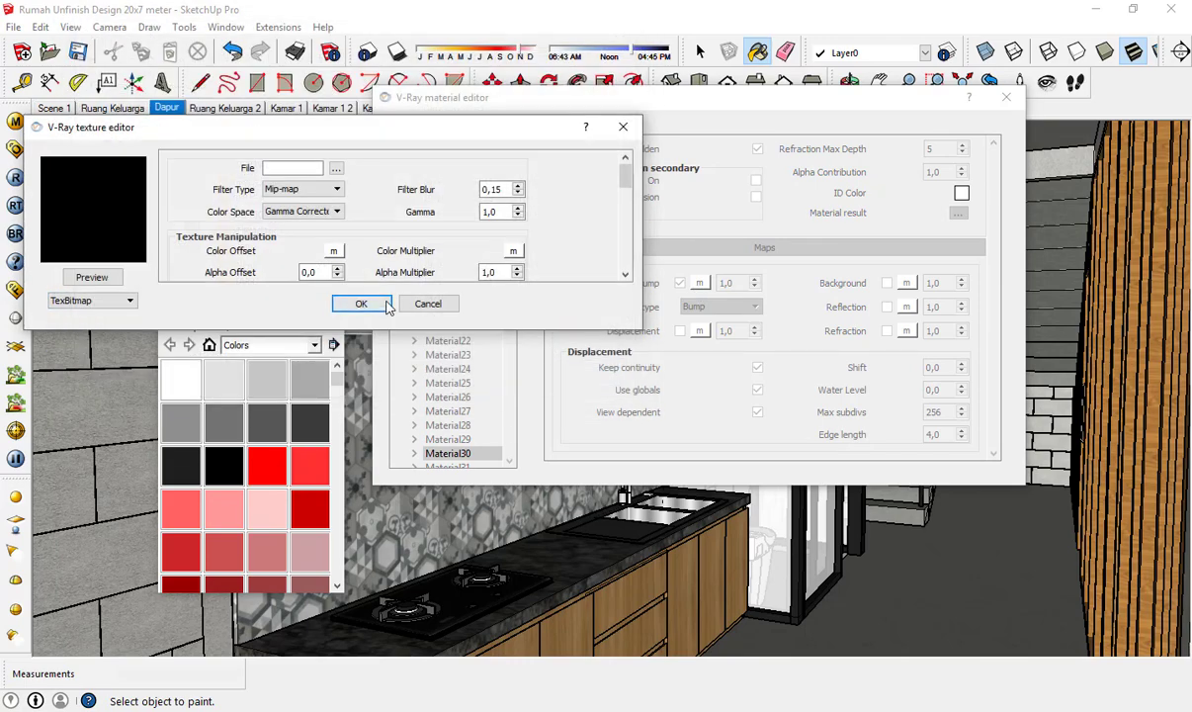
left_click(386, 301)
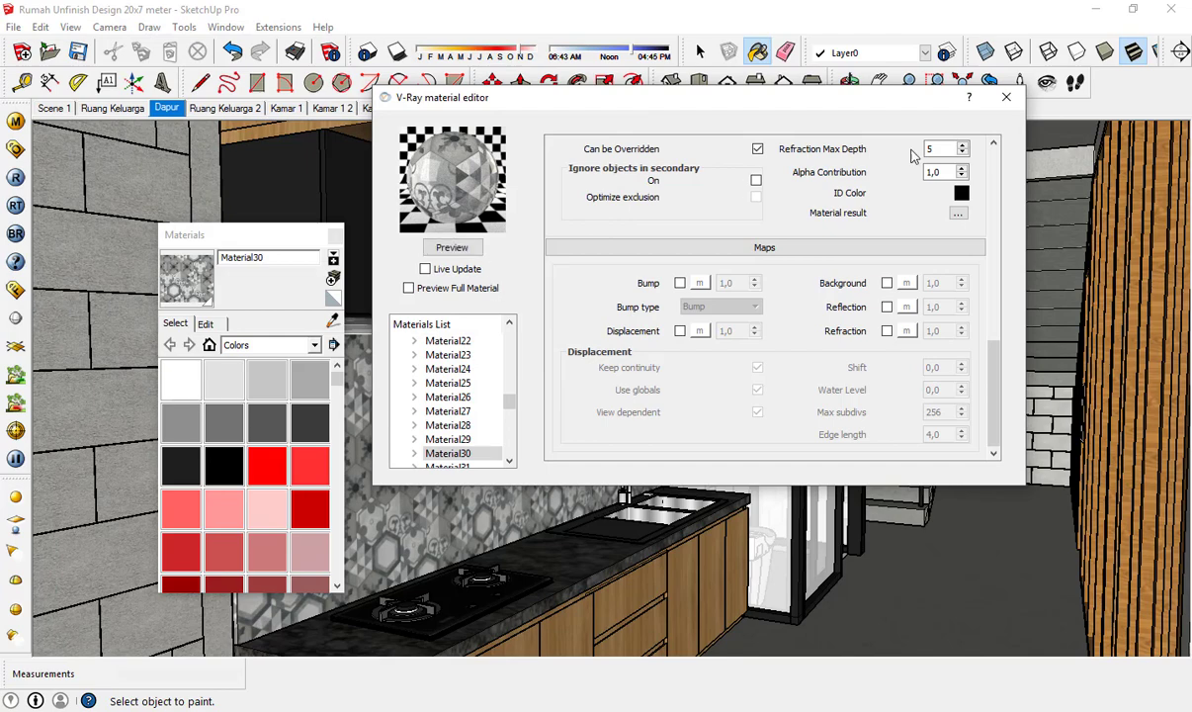
left_click(1004, 100)
- Sample the black upper kitchen cabinets and add a V-Ray reflection layer to their [Color_008]1 material
left_click(334, 321)
left_click(381, 232)
left_click(15, 122)
left_click(448, 248)
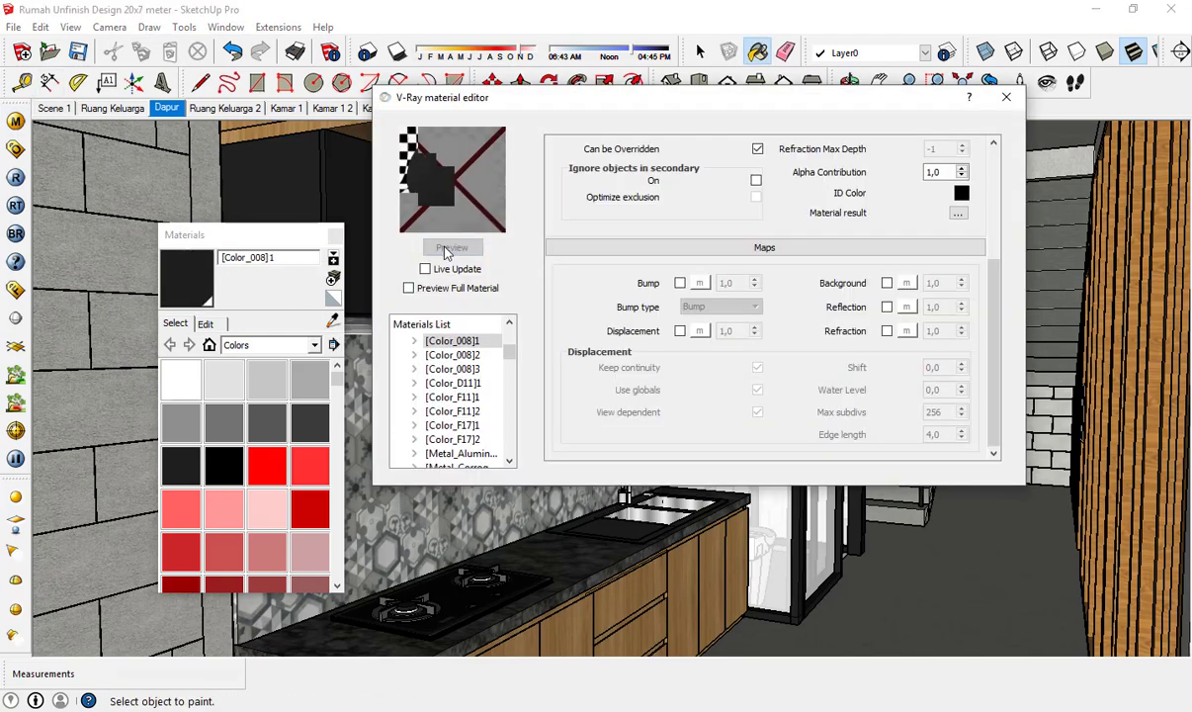
right_click(472, 342)
mouse_move(553, 354)
left_click(727, 375)
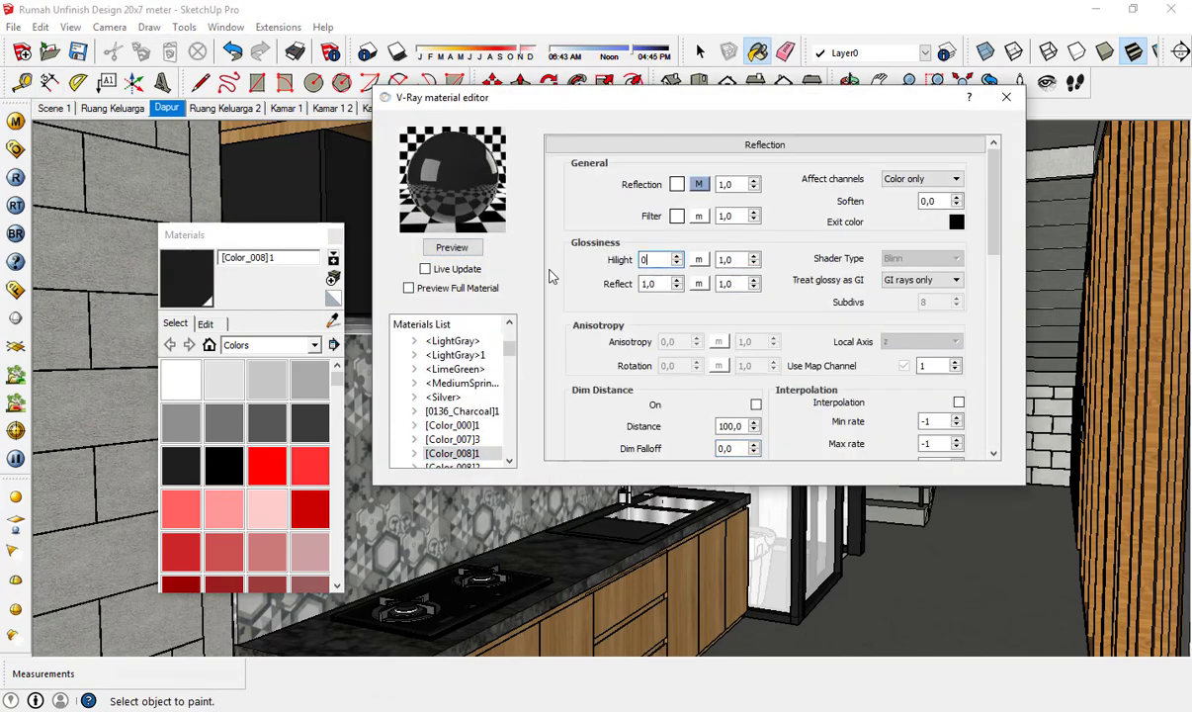
- Set the [Color_008]1 reflection to highlight glossiness 0,6, reflect glossiness 0,5 and 30 subdivisions
double_click(656, 285)
type("0")
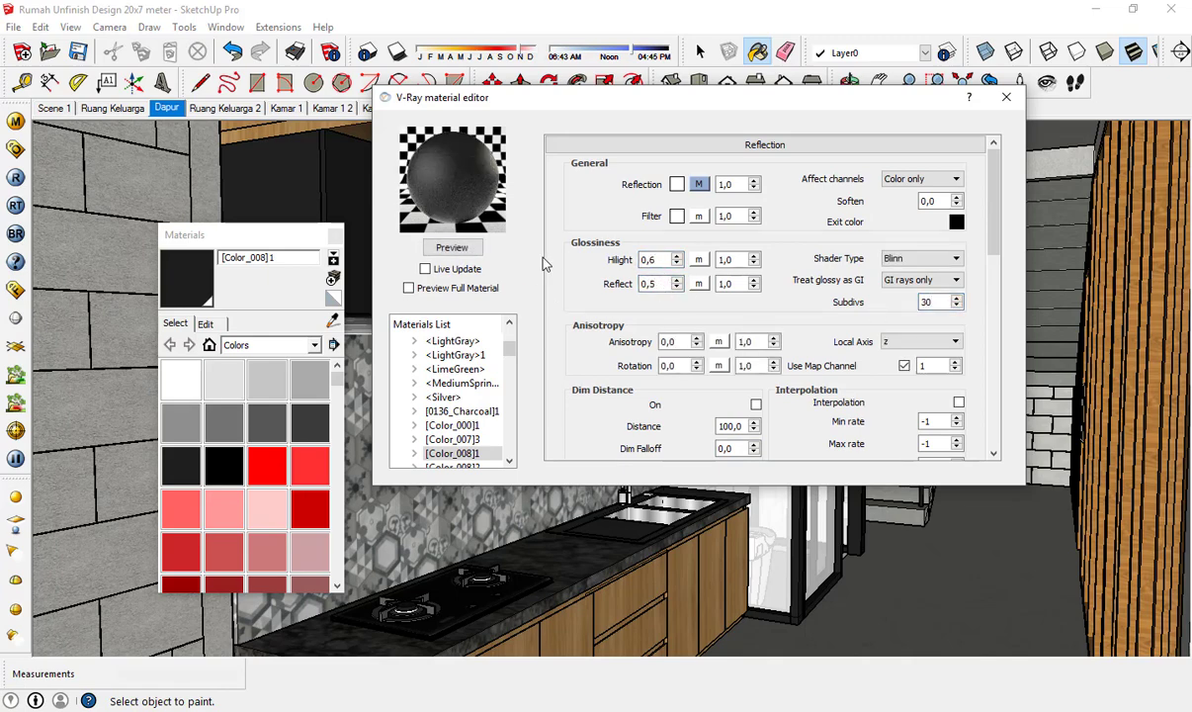
left_click(1006, 98)
- Sample the dark stone kitchen countertop and add a V-Ray reflection layer to its Material31
left_click(333, 320)
left_click(322, 618)
left_click(15, 121)
left_click(450, 248)
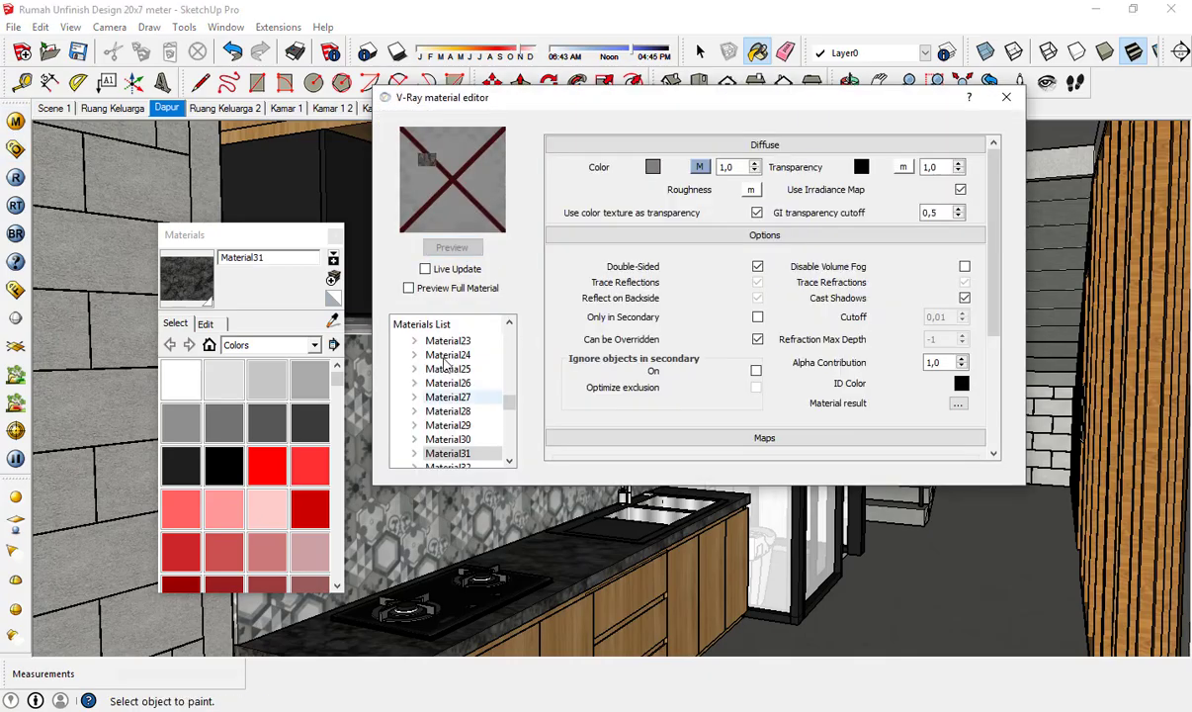
right_click(465, 454)
mouse_move(661, 464)
left_click(708, 481)
left_click(998, 97)
- Sample the dark drainboard of the kitchen sink and add a V-Ray reflection layer to its <Charcoal>1 material
scroll(705, 245, "down", 5)
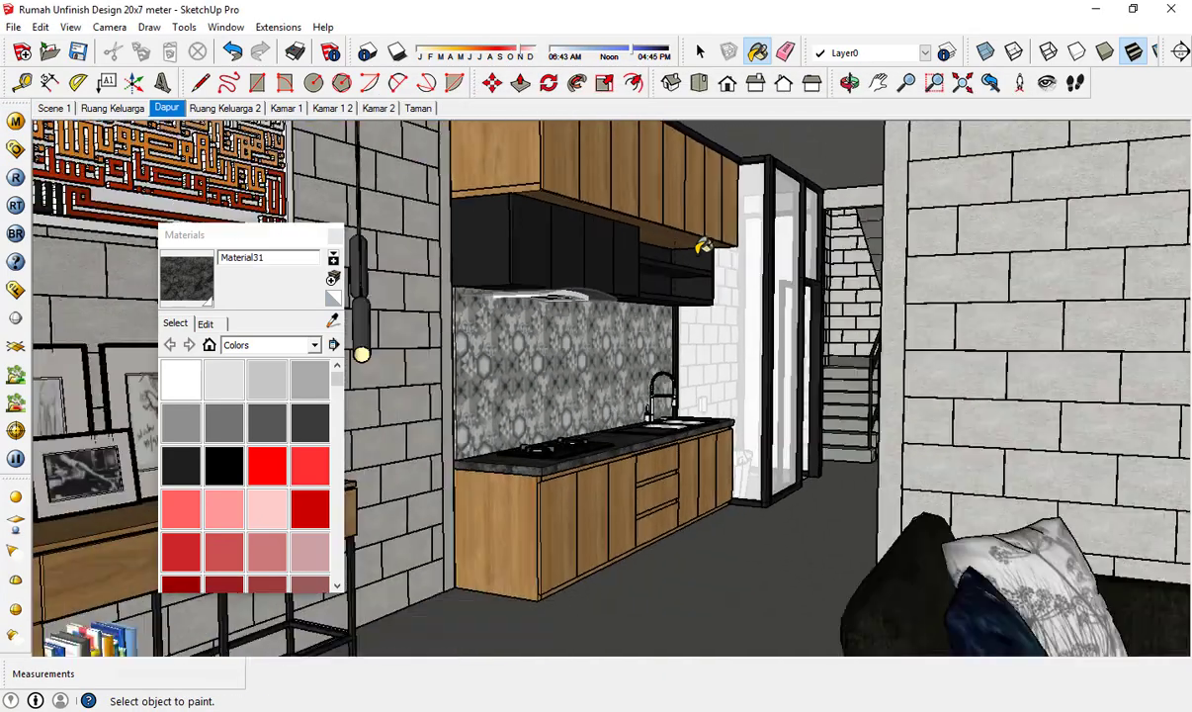
scroll(724, 425, "up", 8)
left_click(166, 109)
left_click(333, 320)
scroll(698, 425, "up", 3)
scroll(682, 534, "up", 5)
middle_click_drag(633, 464, 593, 524)
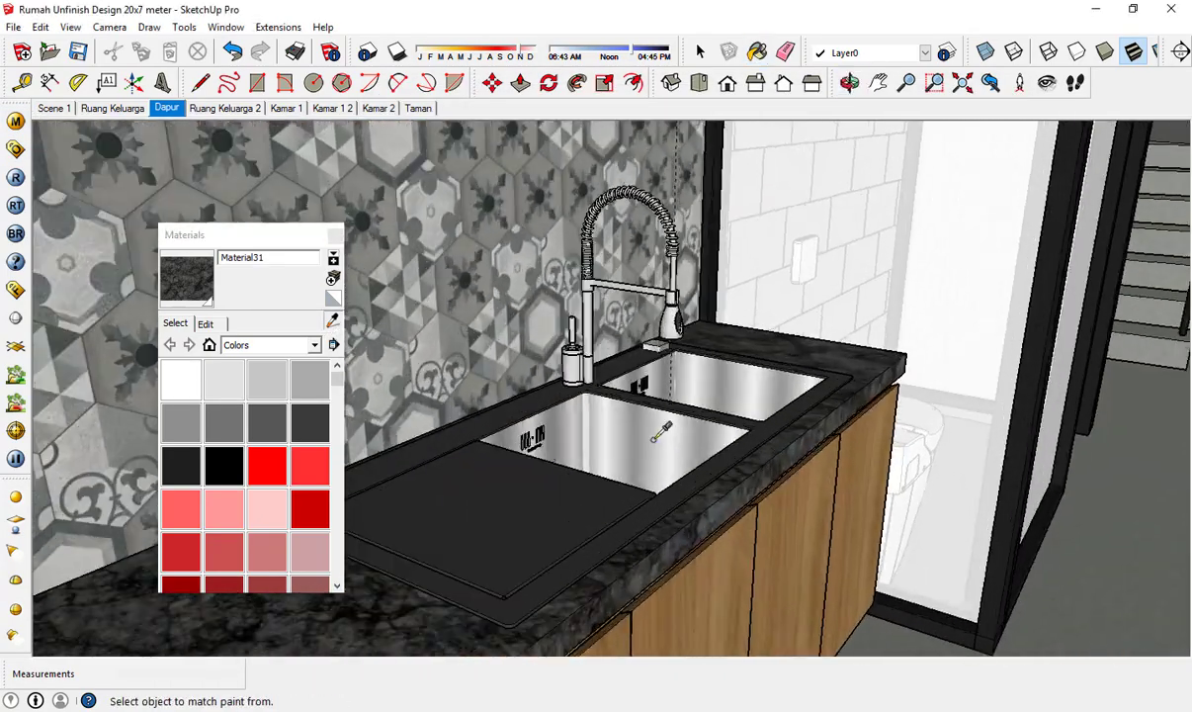
left_click(563, 491)
left_click(14, 121)
left_click(452, 249)
right_click(472, 346)
mouse_move(593, 357)
left_click(696, 374)
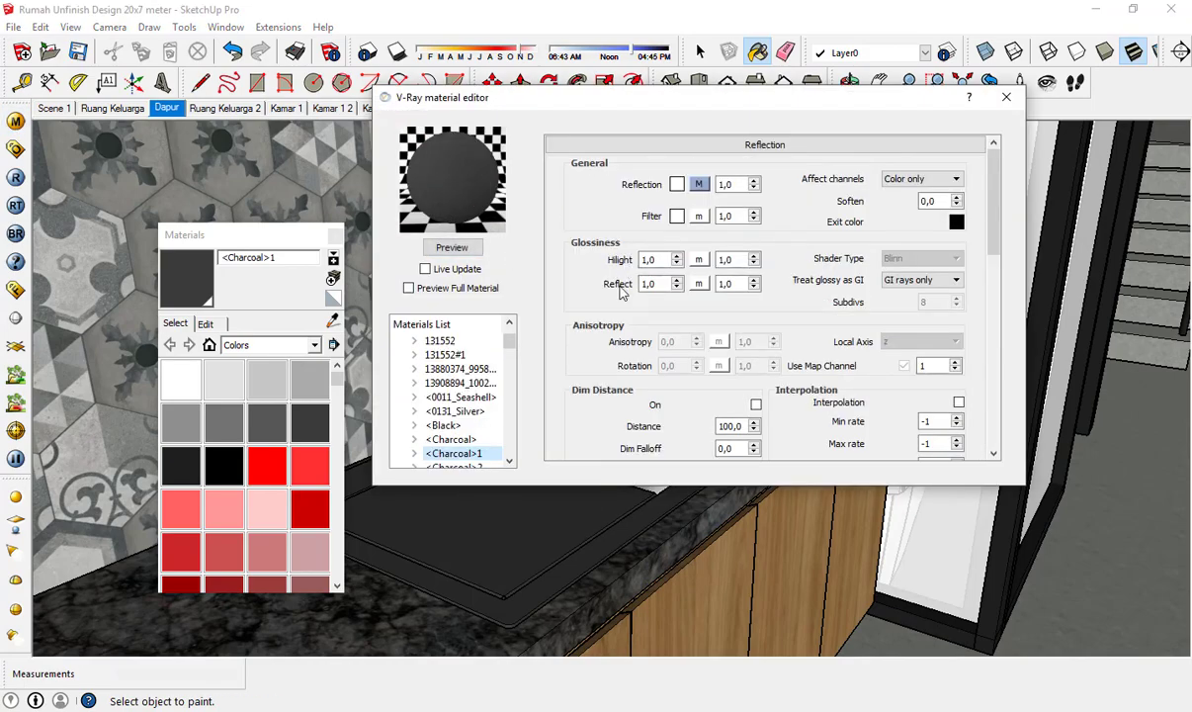
- Remove the texture map from the <Charcoal>1 reflection by setting its type to None, and preview the material
left_click(700, 185)
scroll(96, 305, "up", 10)
left_click(596, 383)
left_click(121, 300)
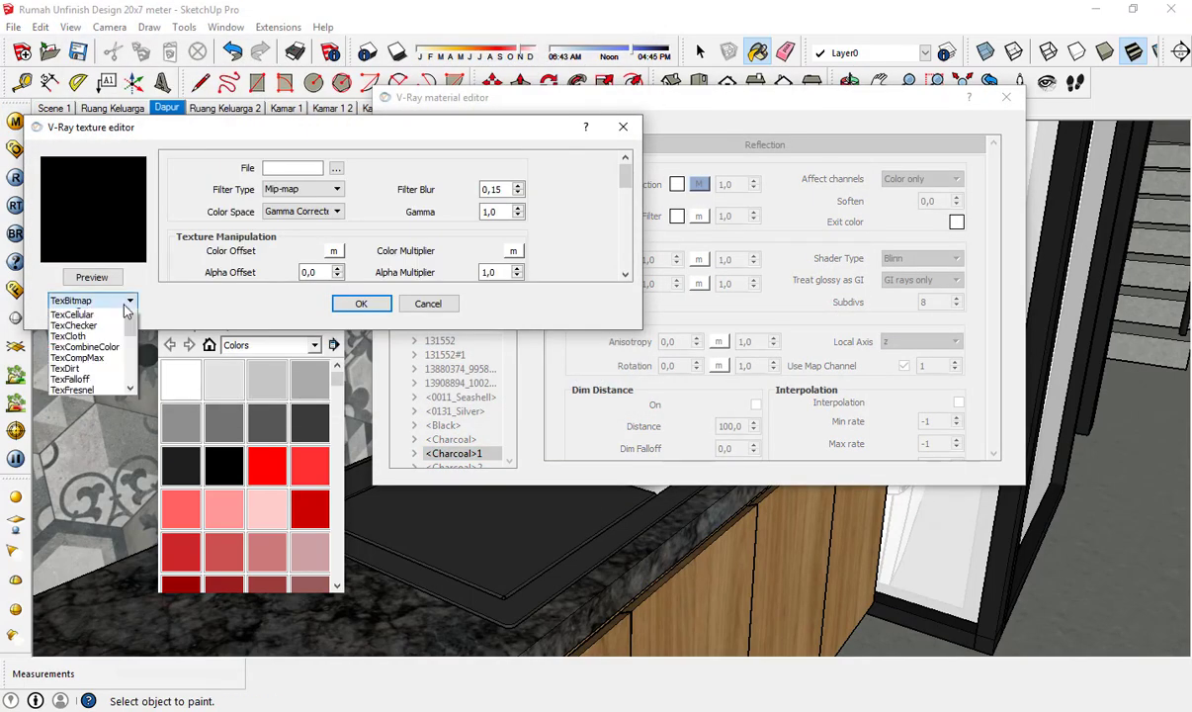
scroll(96, 326, "up", 5)
left_click(80, 314)
left_click(365, 304)
left_click(454, 248)
- Set the <Charcoal>1 reflection to highlight glossiness 0,5, reflect glossiness 0,7 and 30 subdivisions
double_click(662, 262)
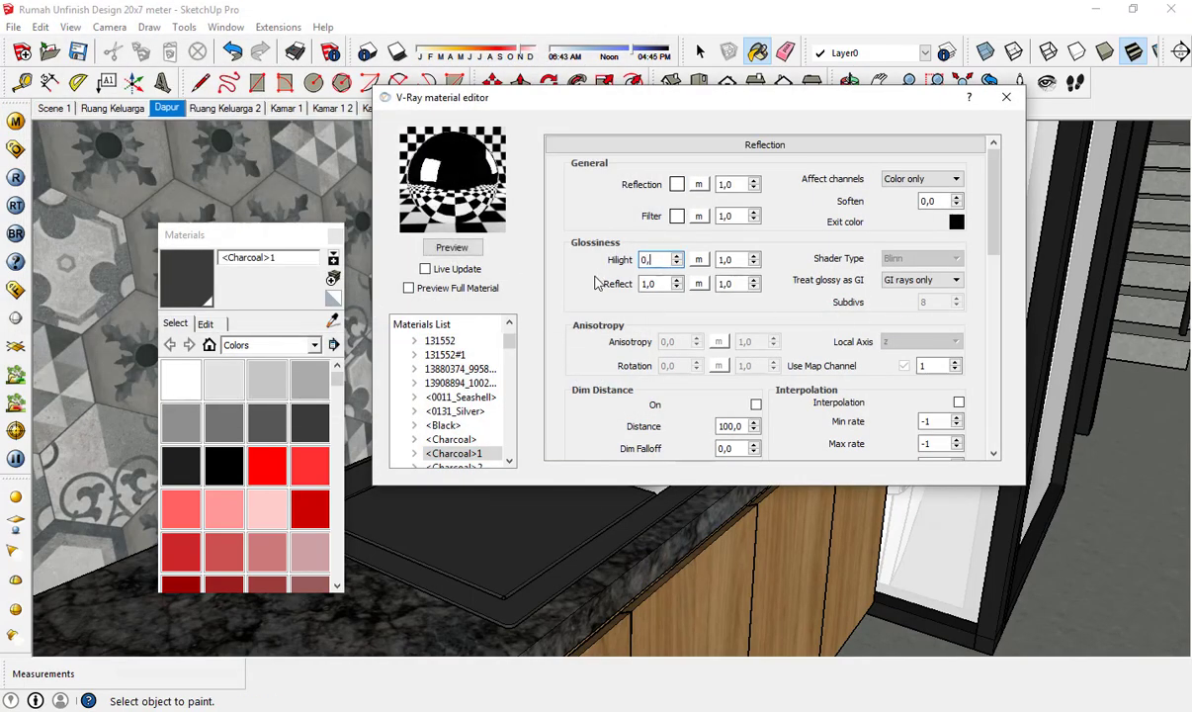
type("0,5")
left_click_drag(660, 284, 563, 308)
type("0,7")
double_click(927, 302)
type("30")
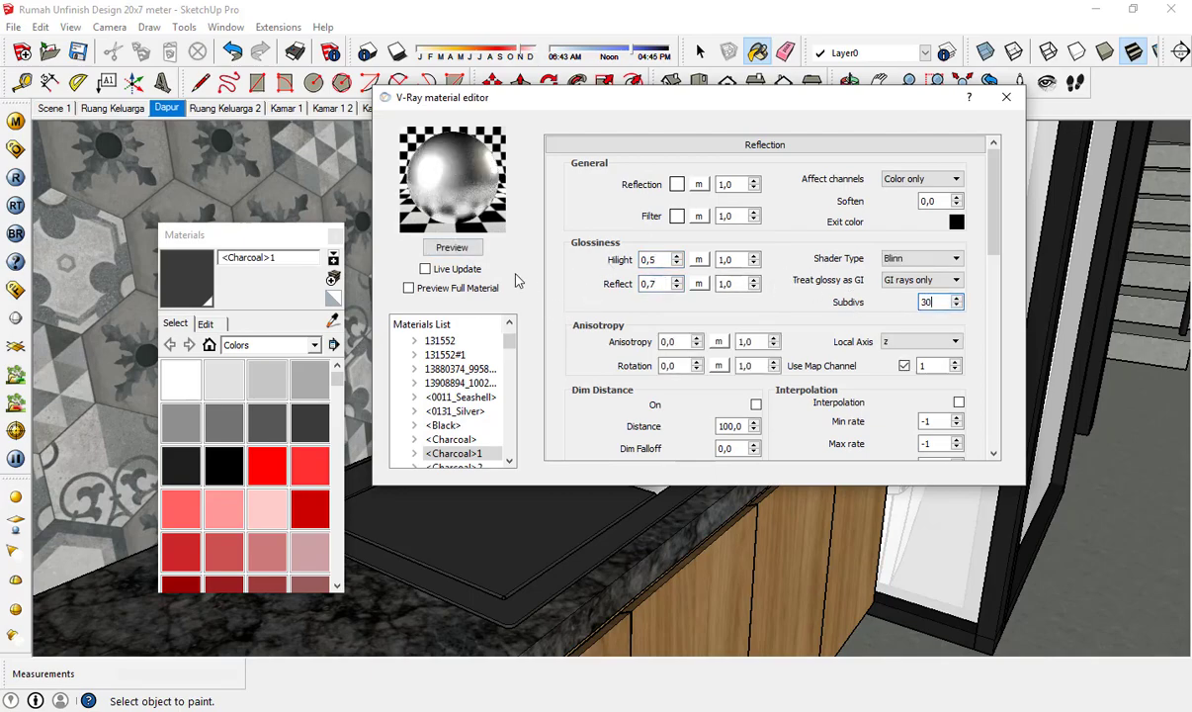
left_click(1007, 97)
- Open the kitchen sink component for editing and paint its steel basins with the <Charcoal>1 material
right_click(639, 398)
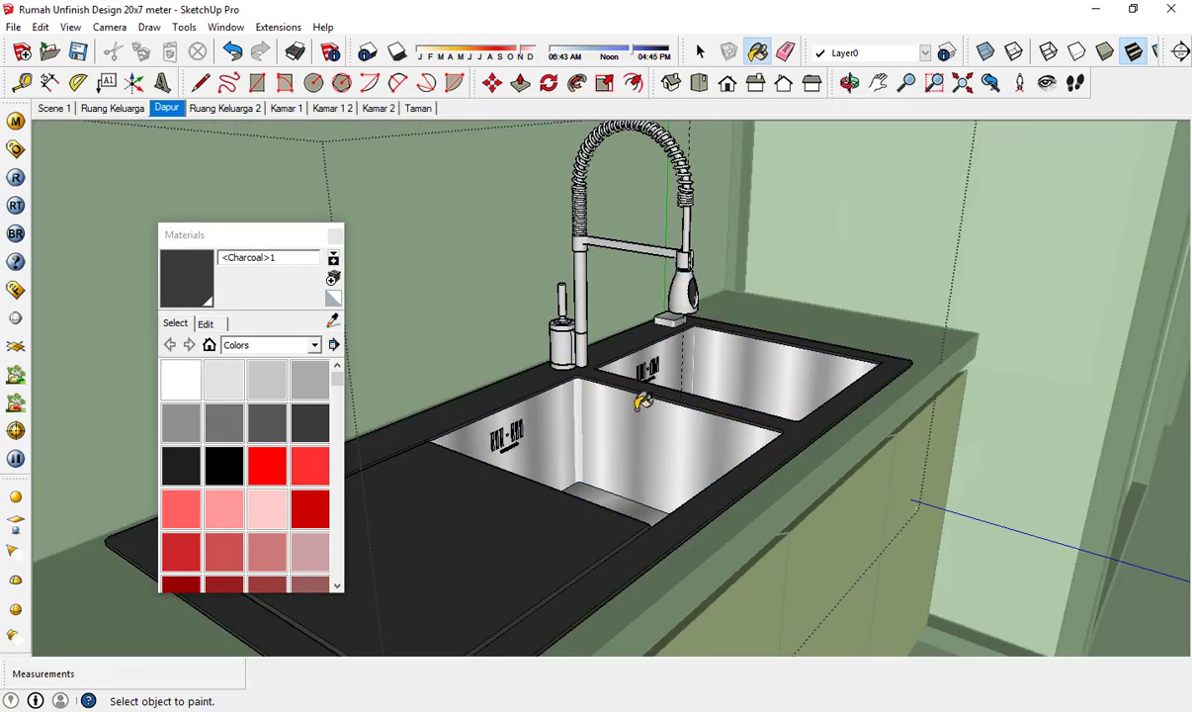
right_click(632, 398)
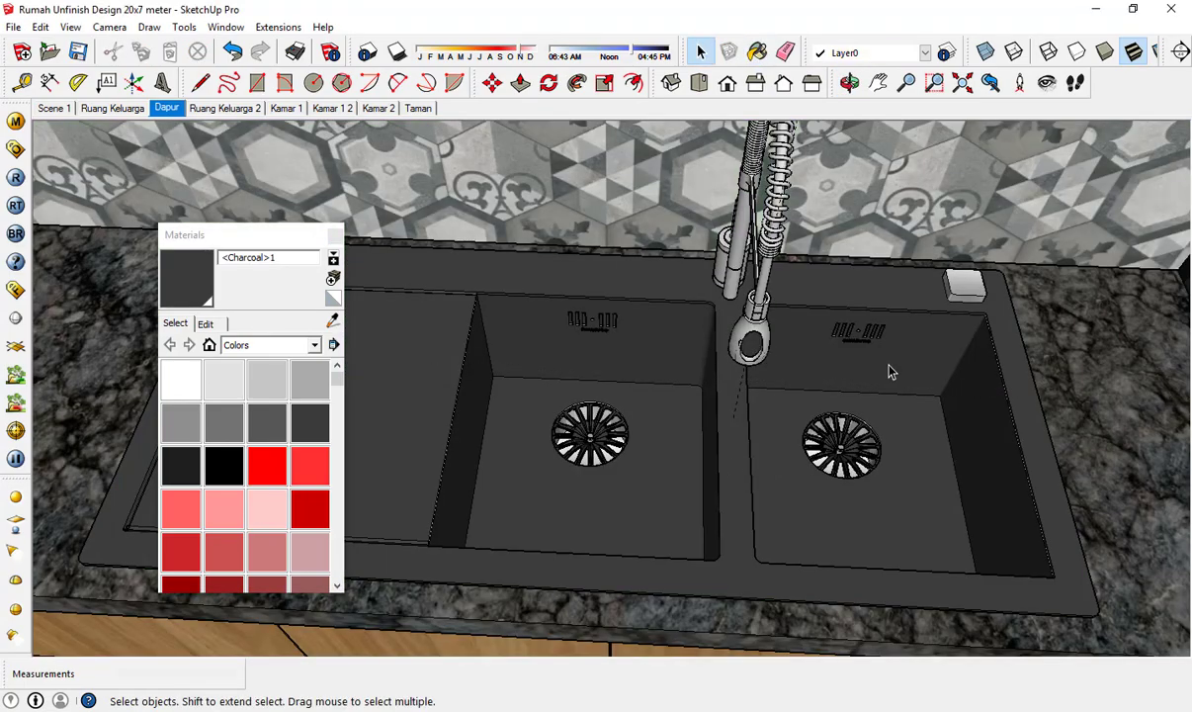
left_click(886, 370)
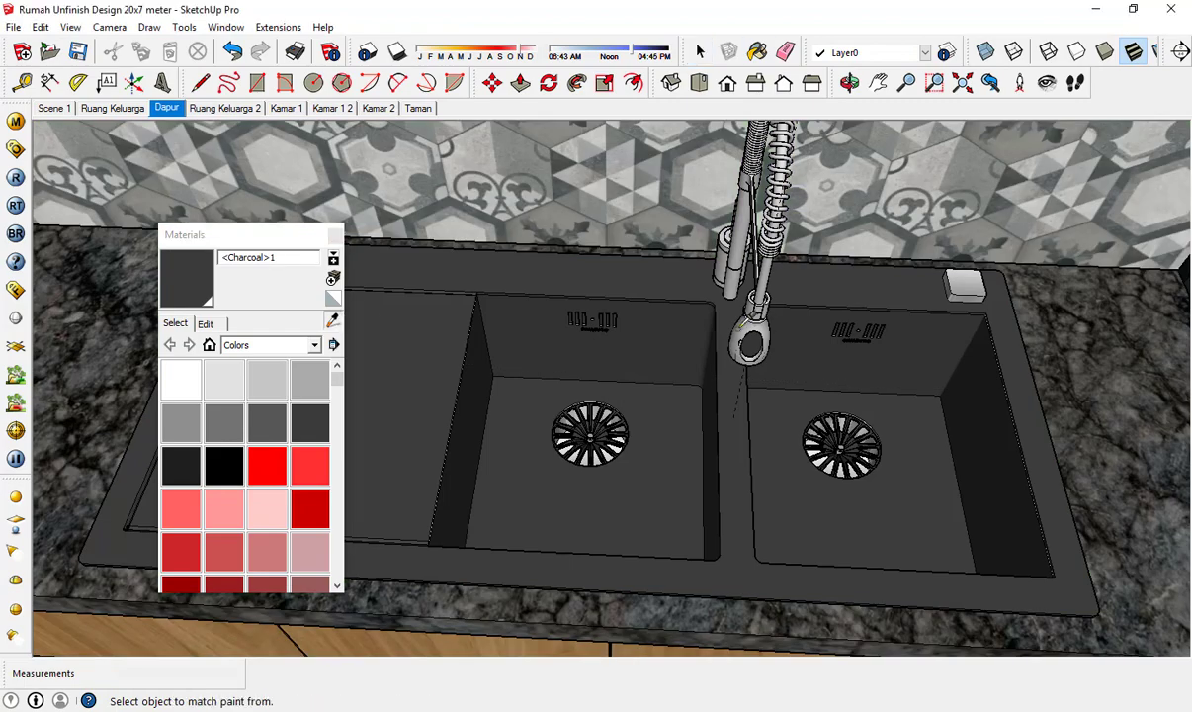
- Add a reflection layer to the <0131_Silver> material with highlight glossiness 0,5, reflect glossiness 0,7 and 30 subdivisions
left_click(477, 412)
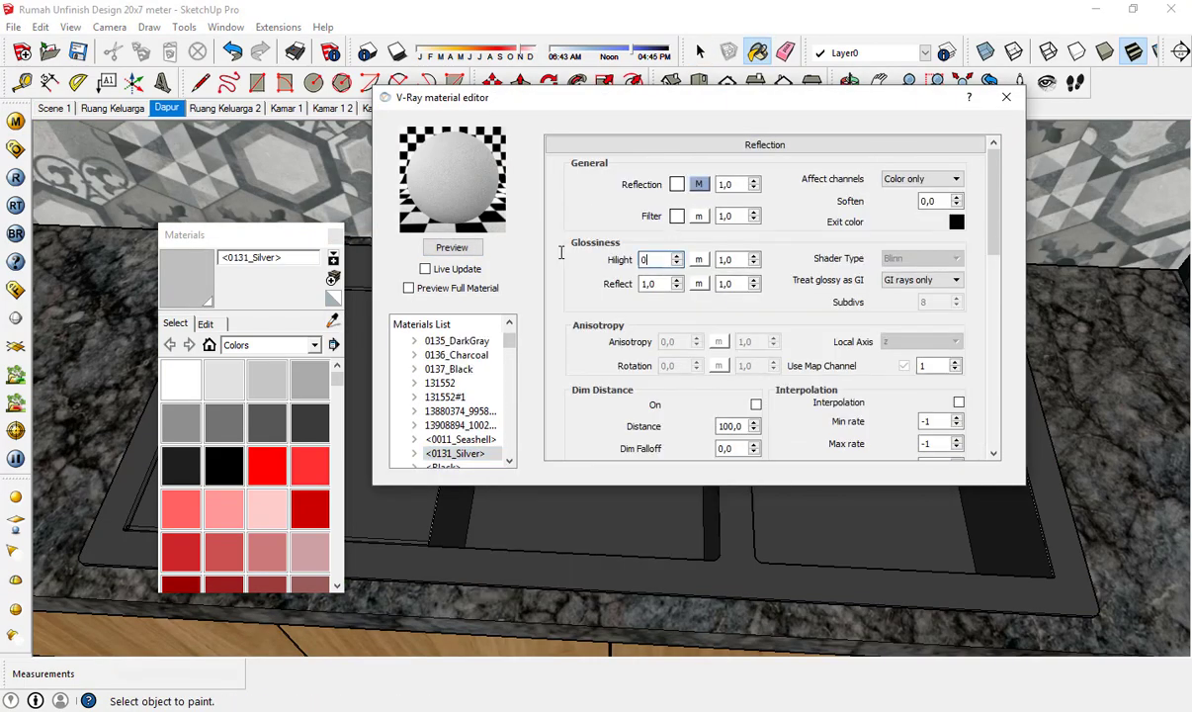
type("0,5")
left_click_drag(659, 285, 581, 303)
type("0,7")
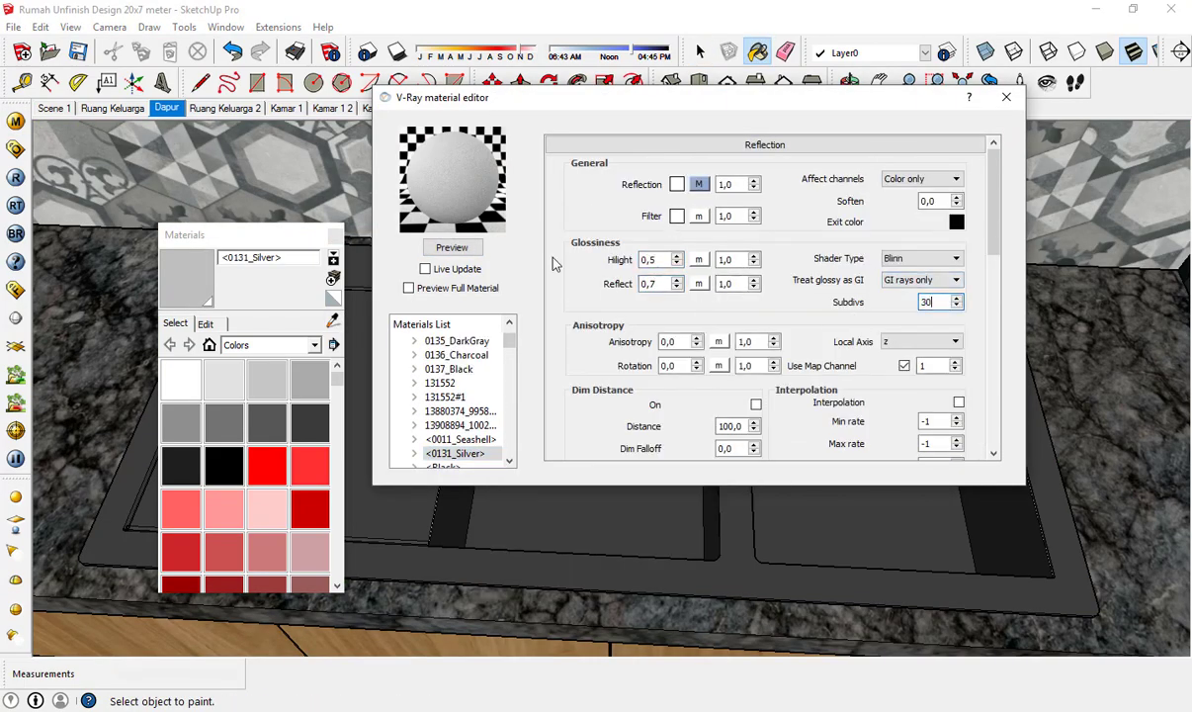
- Remove the texture map from the <0131_Silver> reflection by setting its type to None
left_click(699, 185)
left_click(115, 301)
scroll(110, 305, "up", 3)
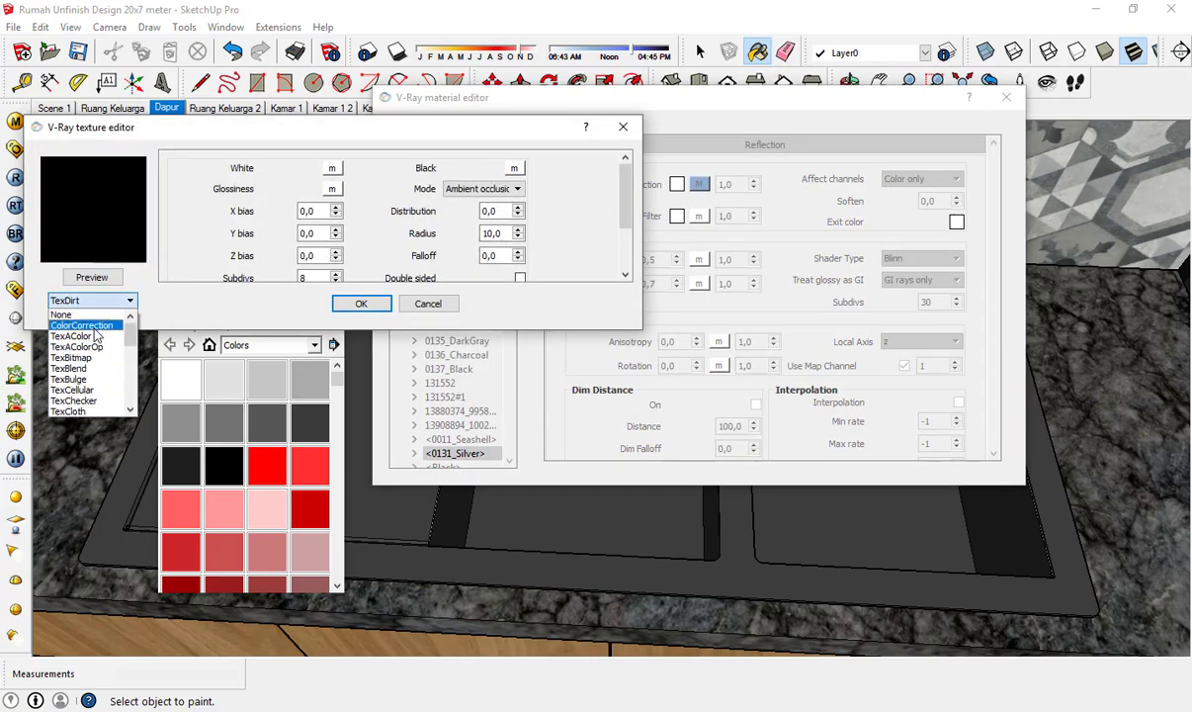
left_click(87, 315)
left_click(362, 303)
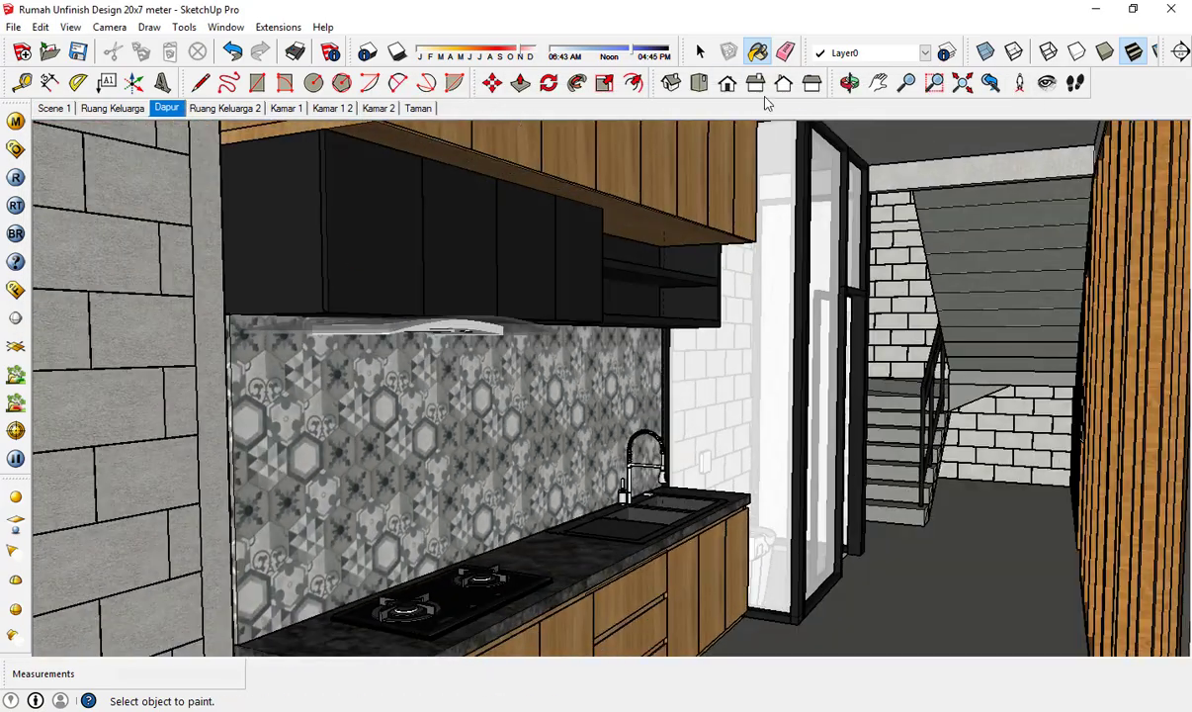
- Sample the Modena Kompor material from the black glass top of the gas cooktop
left_click(1048, 83)
left_click_drag(633, 326, 554, 464)
scroll(553, 406, "up", 5)
middle_click_drag(558, 391, 594, 474)
key("space")
left_click(758, 53)
left_click(333, 320)
left_click(554, 285)
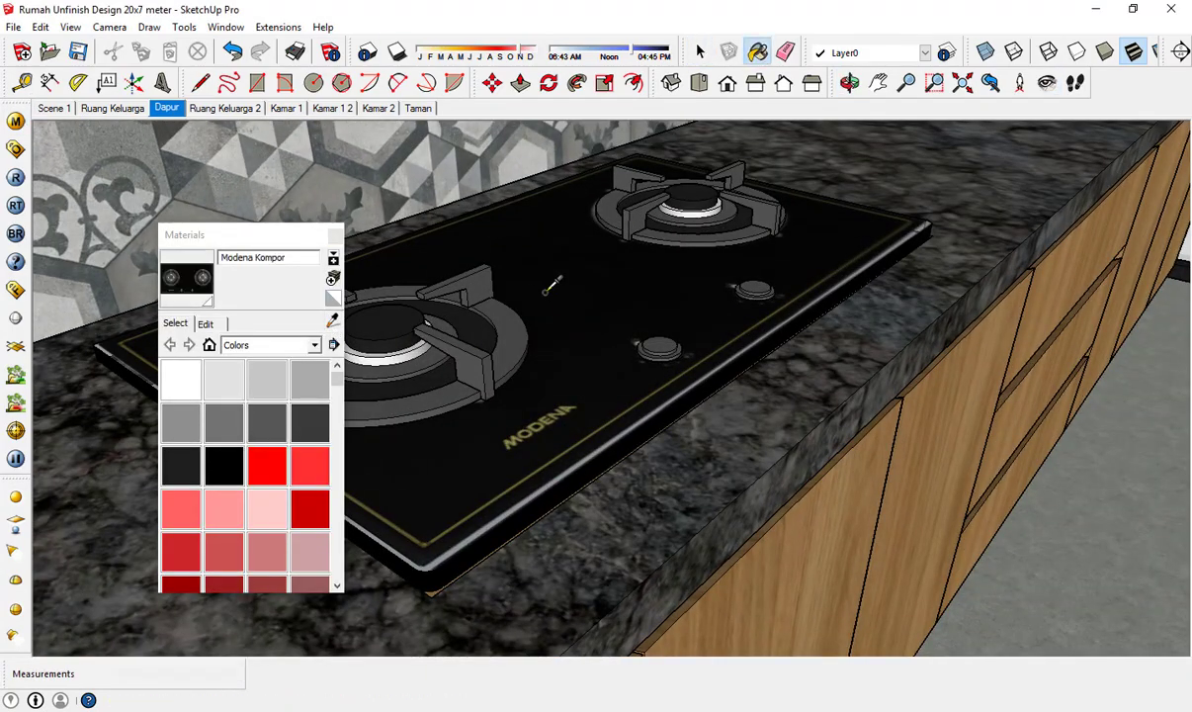
- Add a V-Ray reflection layer to the Modena Kompor material and preview it
left_click(16, 121)
right_click(464, 456)
mouse_move(533, 469)
left_click(712, 492)
left_click(453, 247)
left_click(1006, 96)
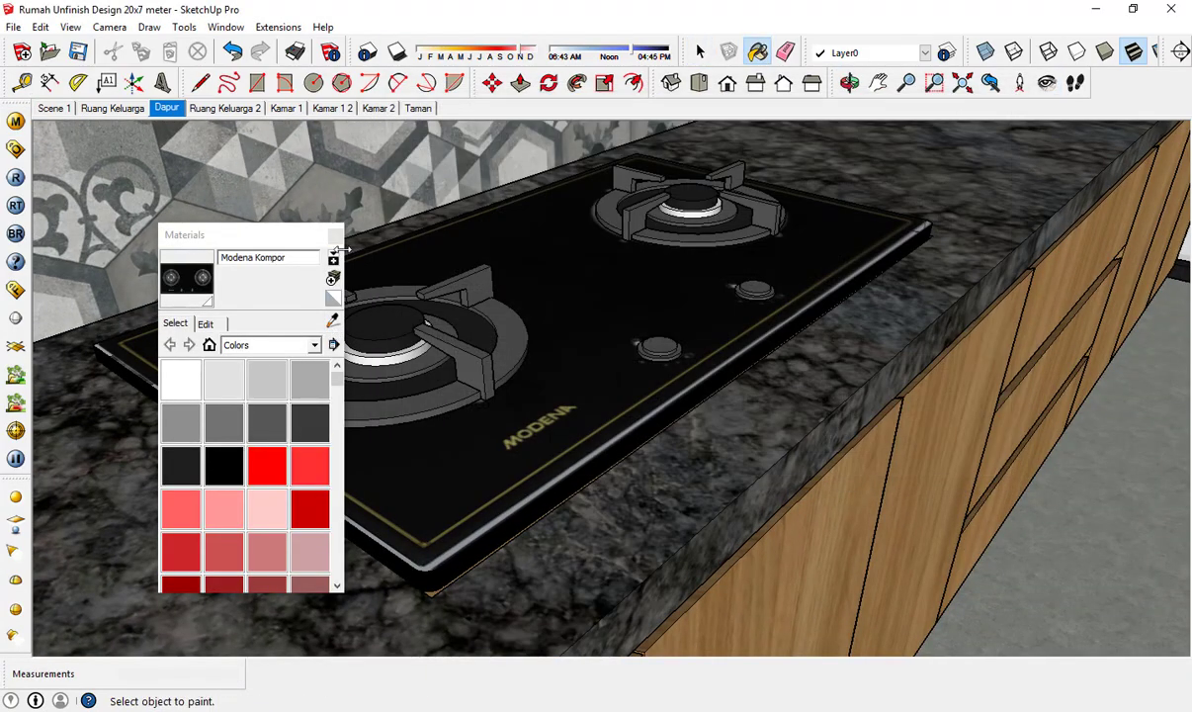
- Return to the Dapur scene, sample Material32 from the white surface beyond the kitchen sink and preview it in the V-Ray material editor
left_click(335, 235)
key("space")
left_click(160, 110)
left_click(16, 122)
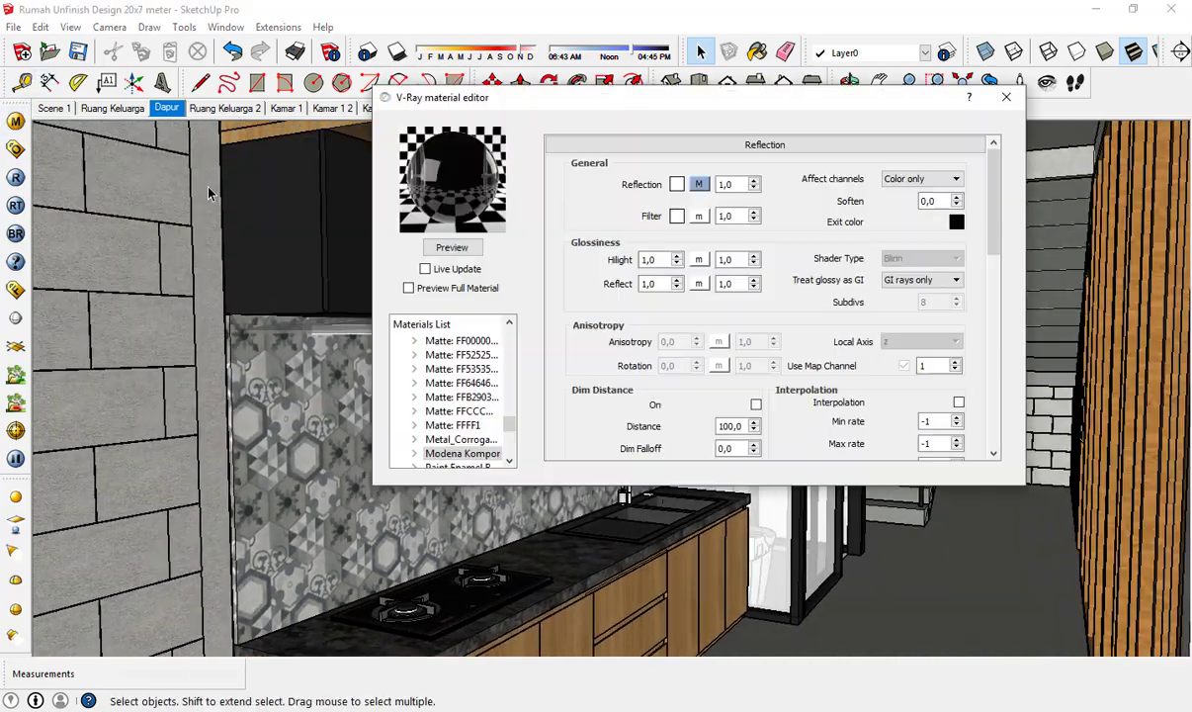
left_click(757, 52)
left_click(681, 483)
left_click(452, 247)
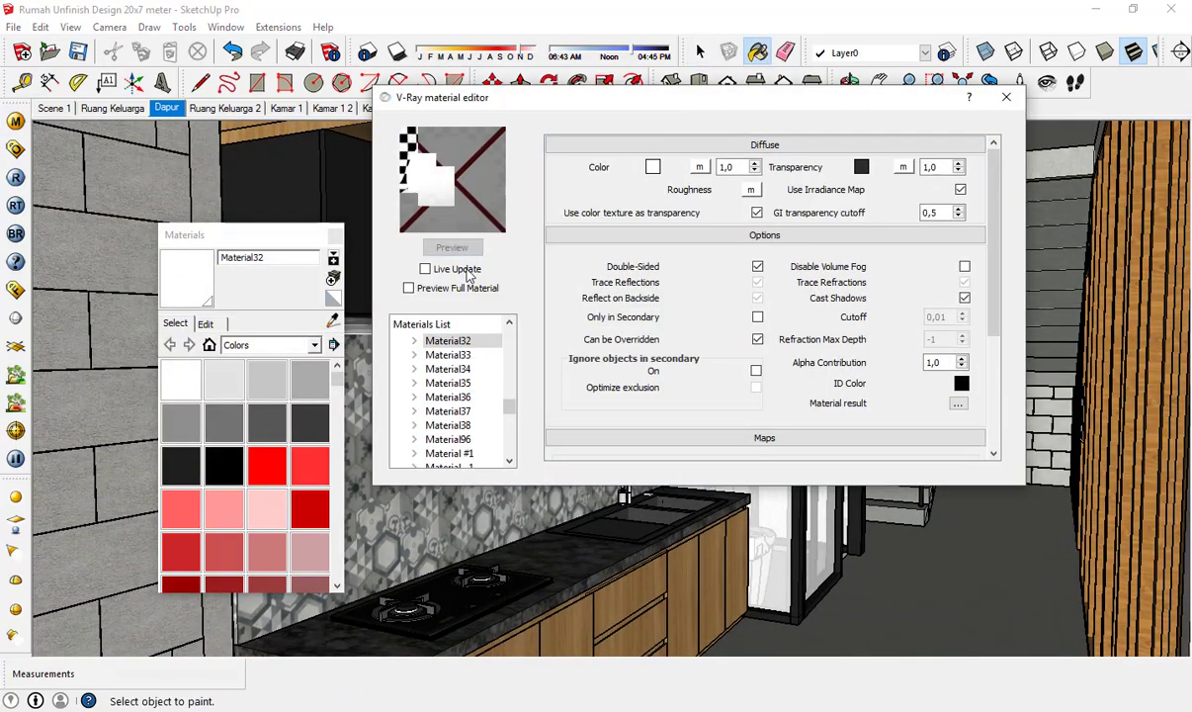
- Add a V-Ray reflection layer to Material32 and preview it
right_click(464, 346)
left_click(704, 377)
left_click(454, 248)
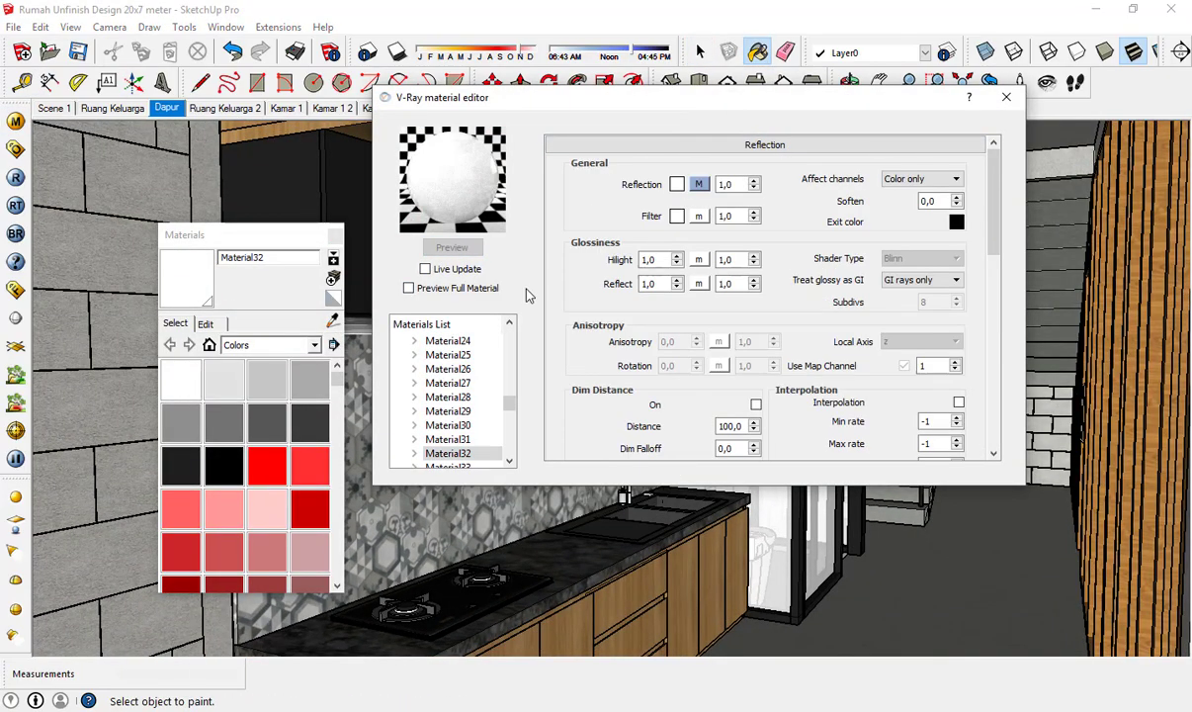
left_click(1006, 97)
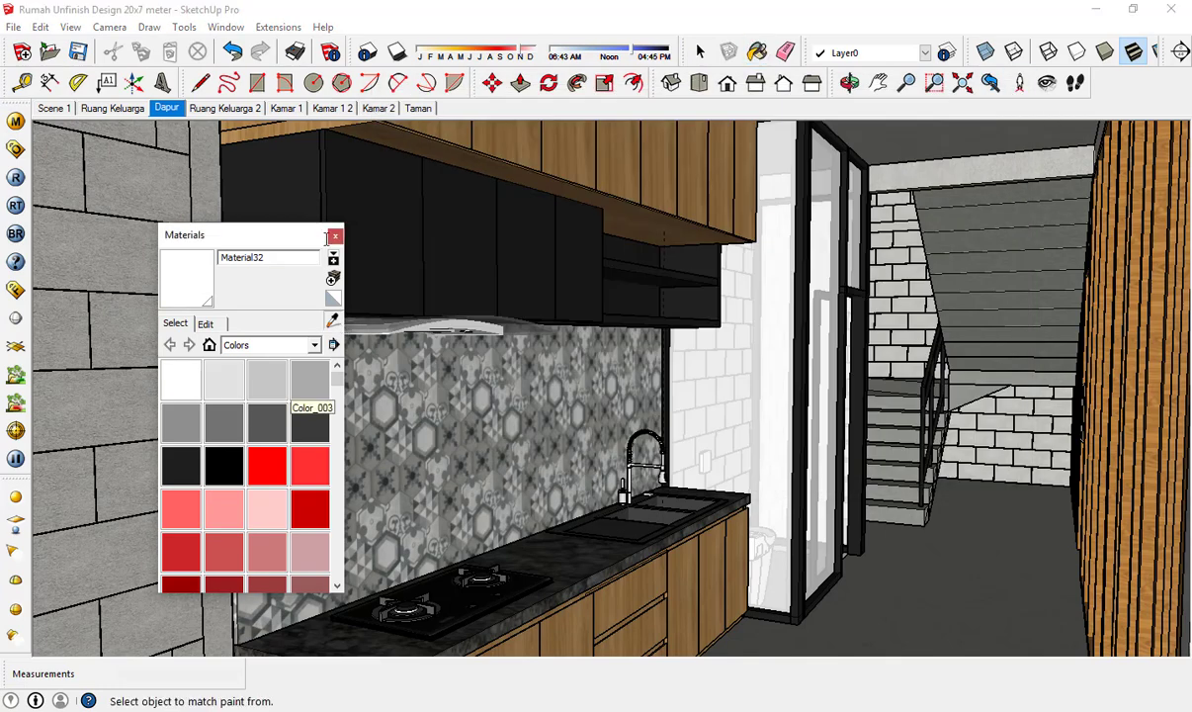
- Set Material32's highlight glossiness to 0,7 and adjust its reflect glossiness, then close the material windows
left_click(14, 121)
key("Tab")
type("0,")
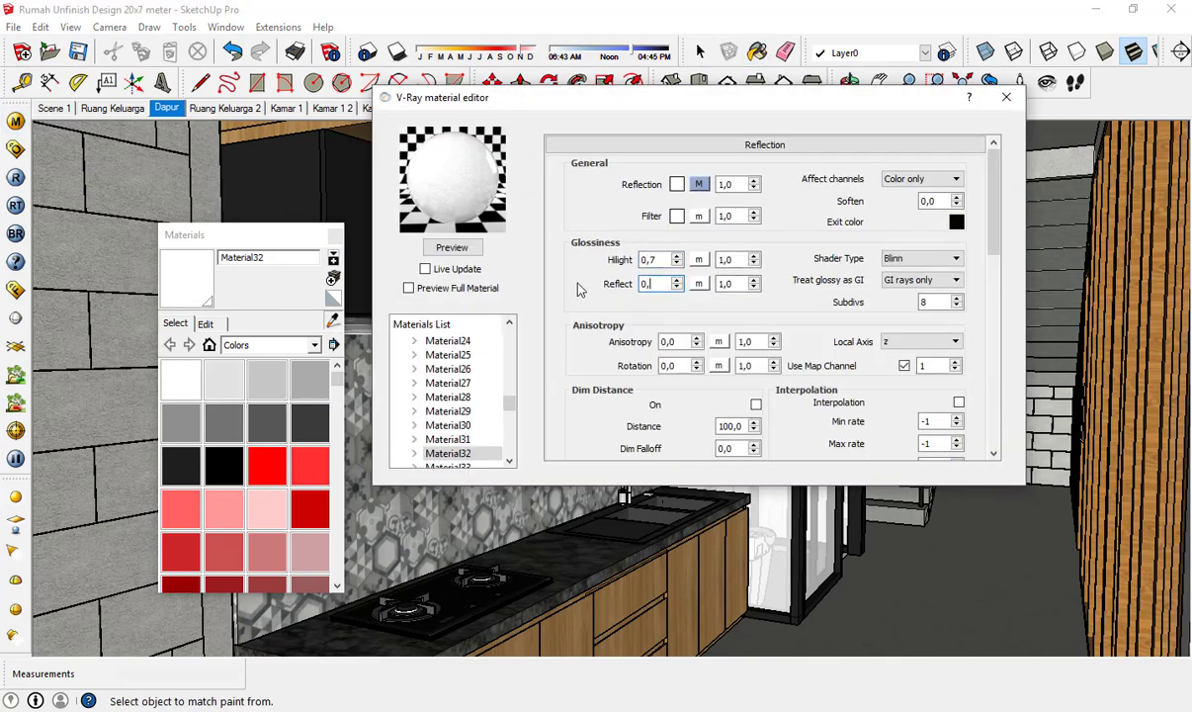
left_click(1006, 97)
left_click(334, 235)
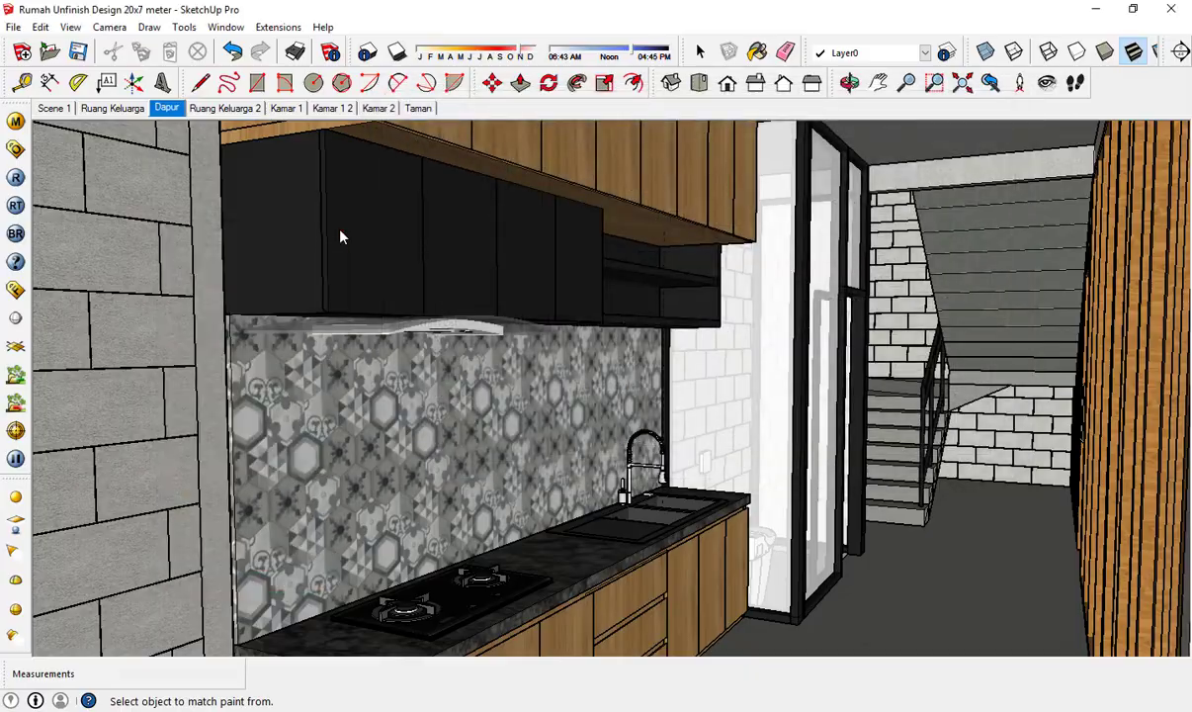
- Go through the Ruang Keluarga 2 and Kamar 1 scenes to Kamar 1 2, and sample the Aluminium material from the door handle
left_click(223, 109)
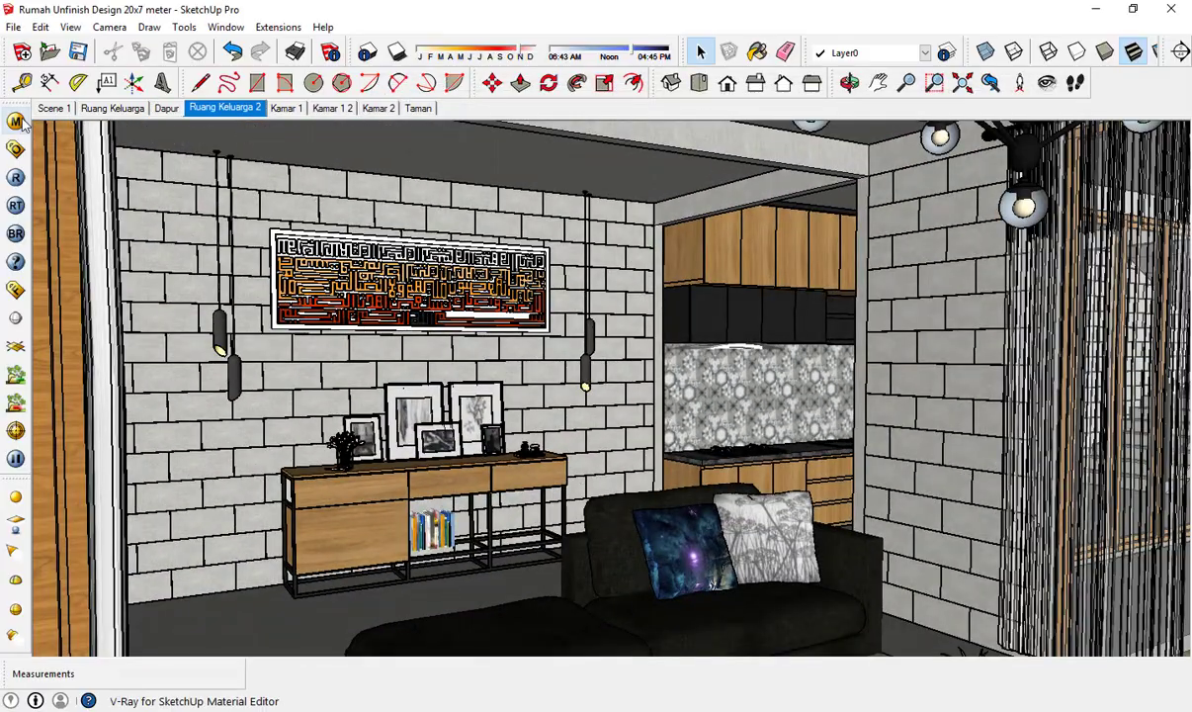
left_click(285, 107)
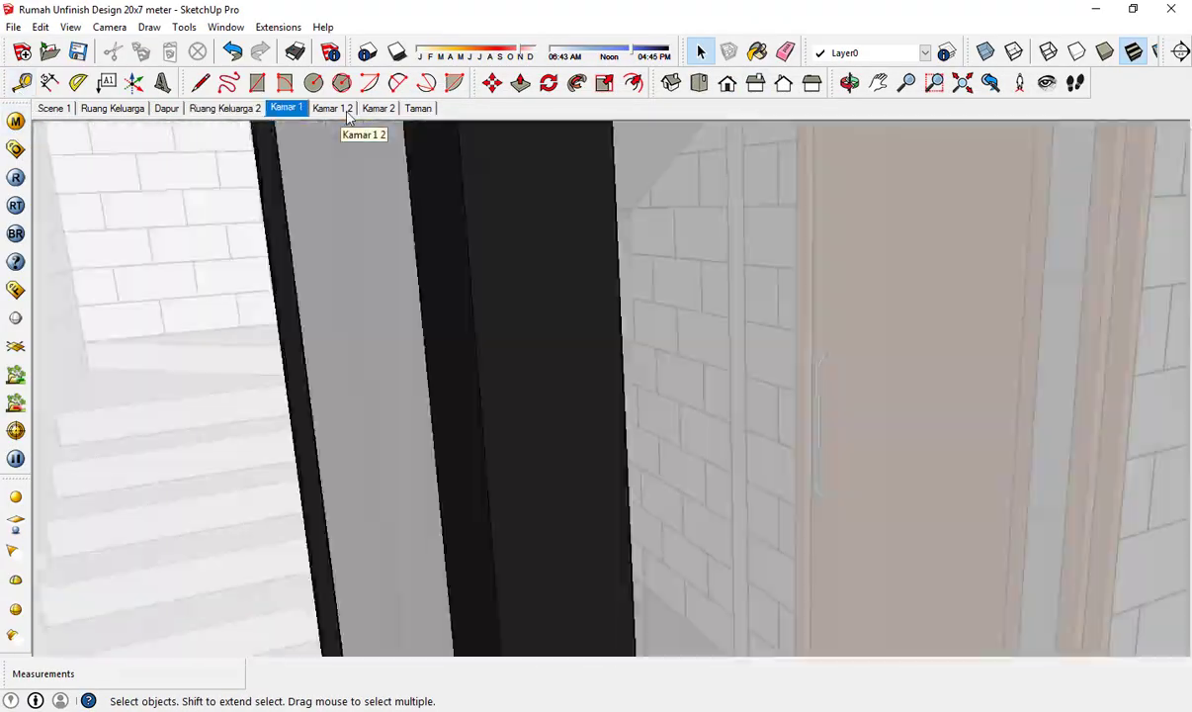
key("b")
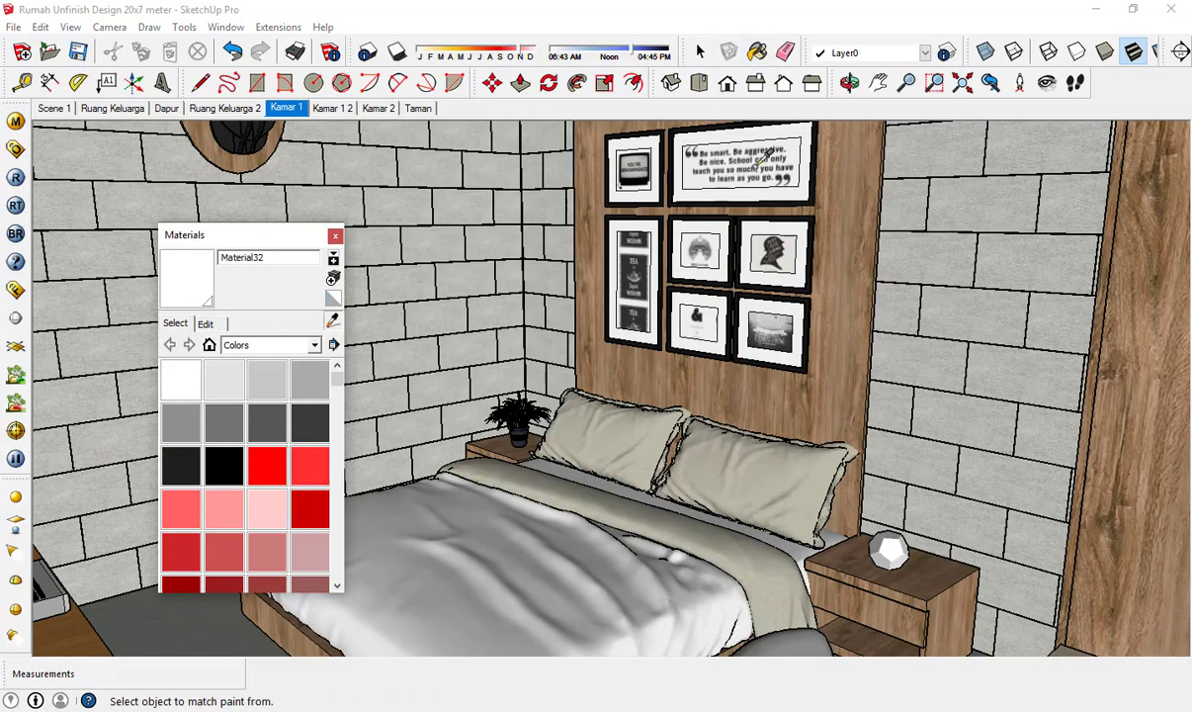
left_click(332, 108)
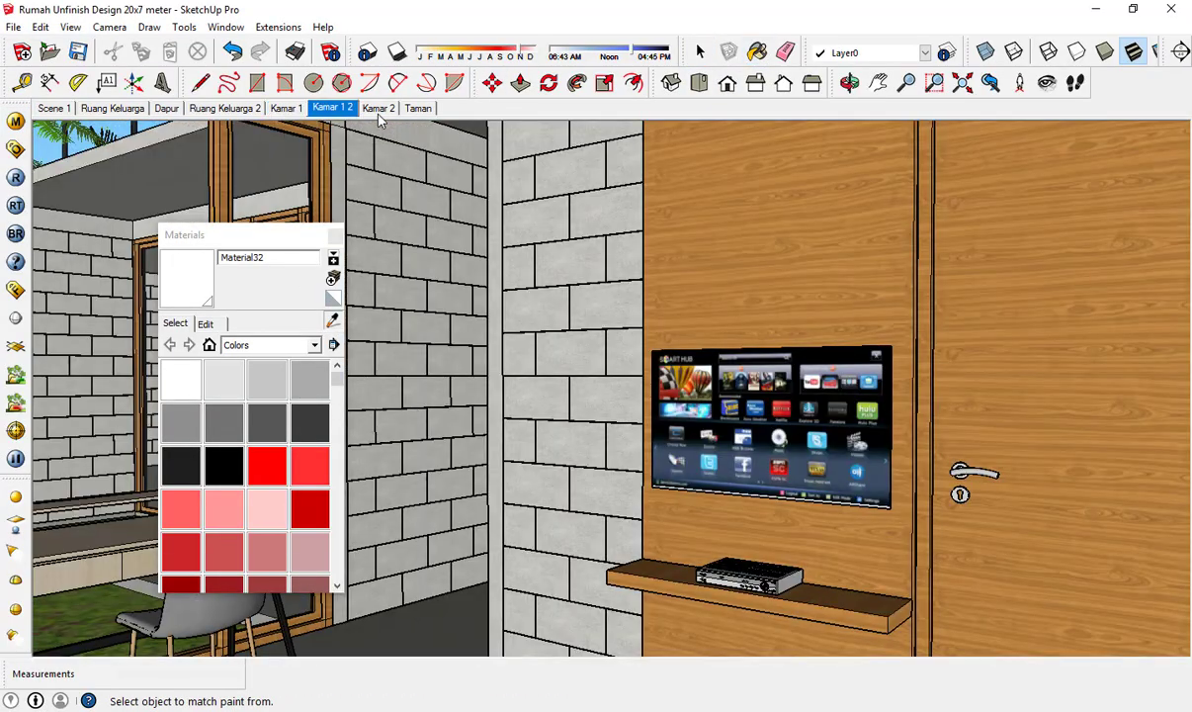
left_click(968, 468)
left_click(15, 121)
left_click(447, 246)
- Add a reflection layer to the Aluminium material and set its reflection texture map to None
right_click(469, 340)
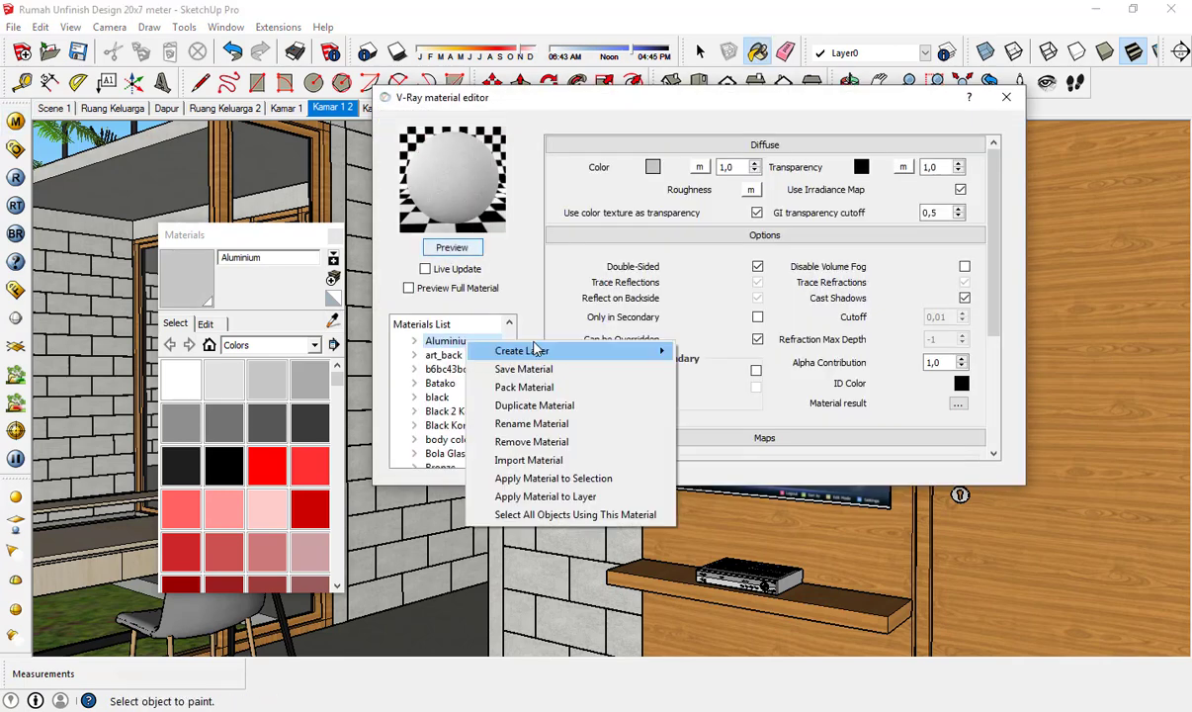
mouse_move(535, 348)
left_click(708, 368)
left_click(699, 184)
left_click(107, 301)
left_click(99, 315)
left_click(357, 306)
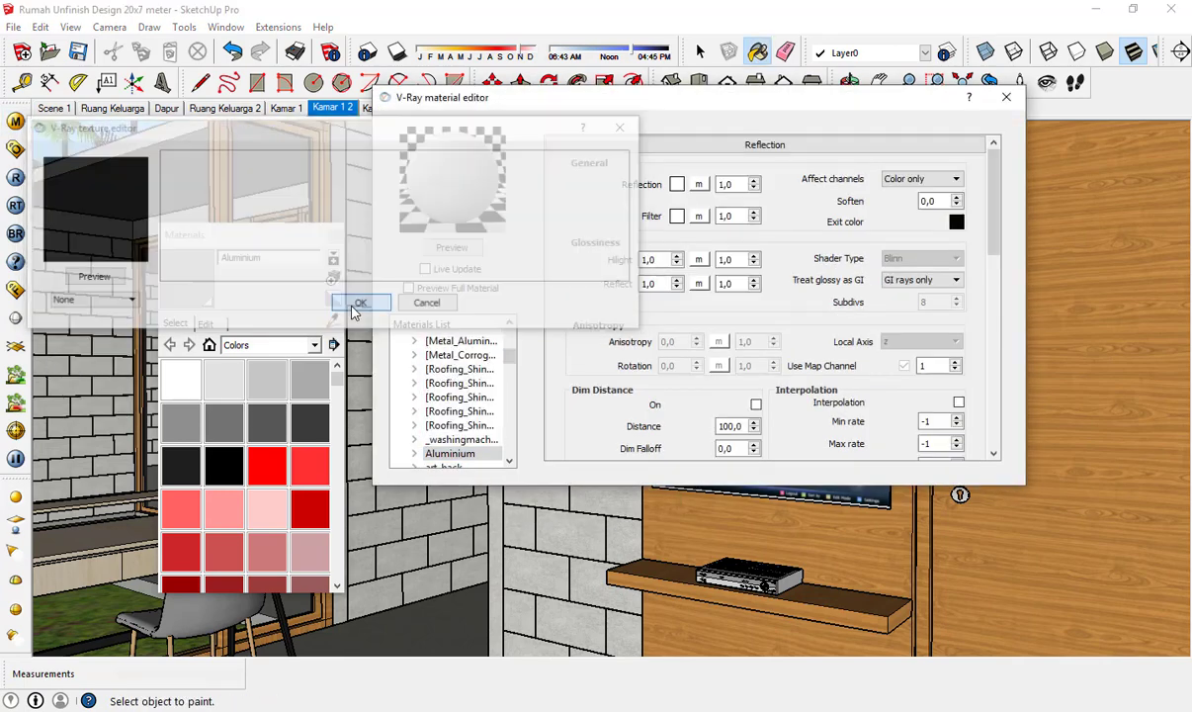
- Set the Aluminium reflection to highlight glossiness 0,6, reflect glossiness 0,7 and 30 subdivisions, and preview it
left_click(449, 247)
left_click_drag(658, 260, 567, 259)
type("0,6")
key("Tab")
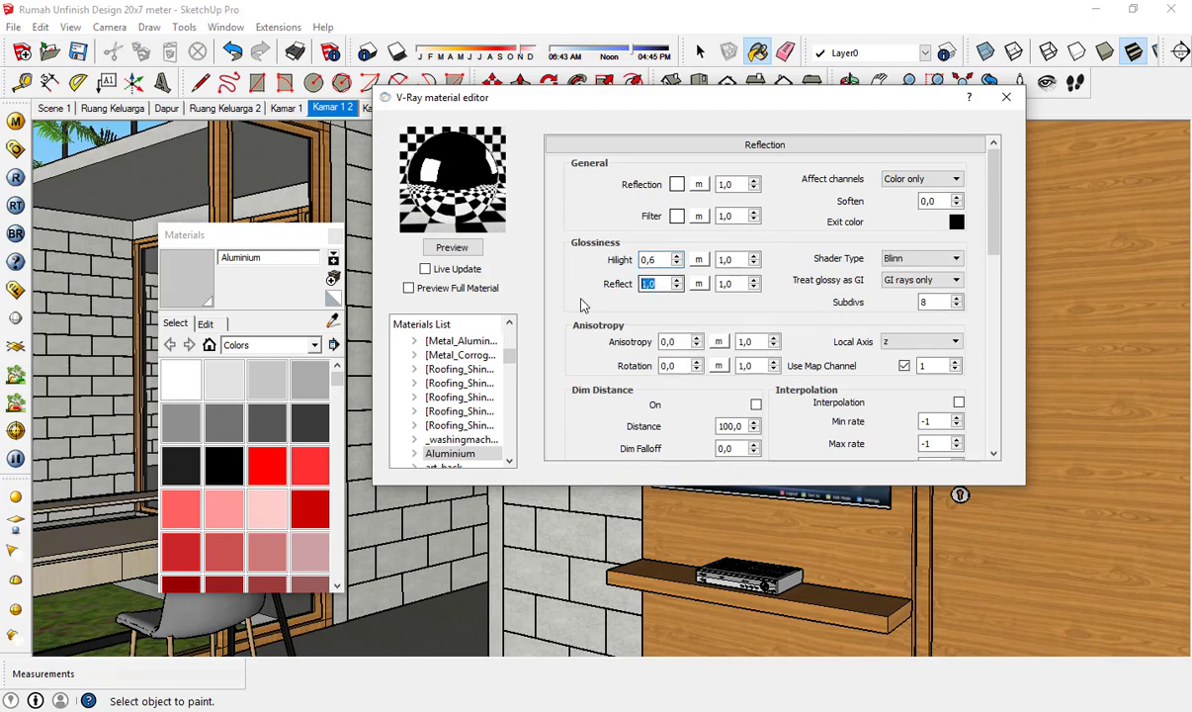
key("Tab")
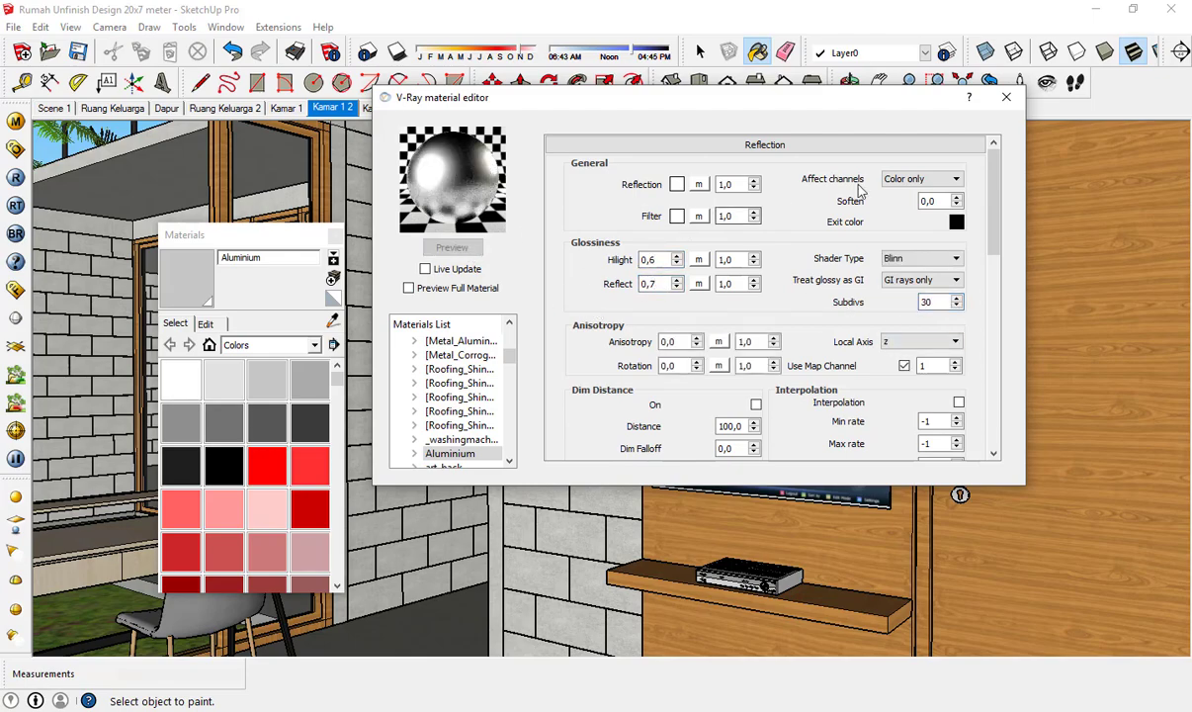
left_click(1007, 97)
left_click(335, 235)
- Turn the camera toward the bed and headboard in the Kamar 2 scene and update the scene with this view
left_click(376, 109)
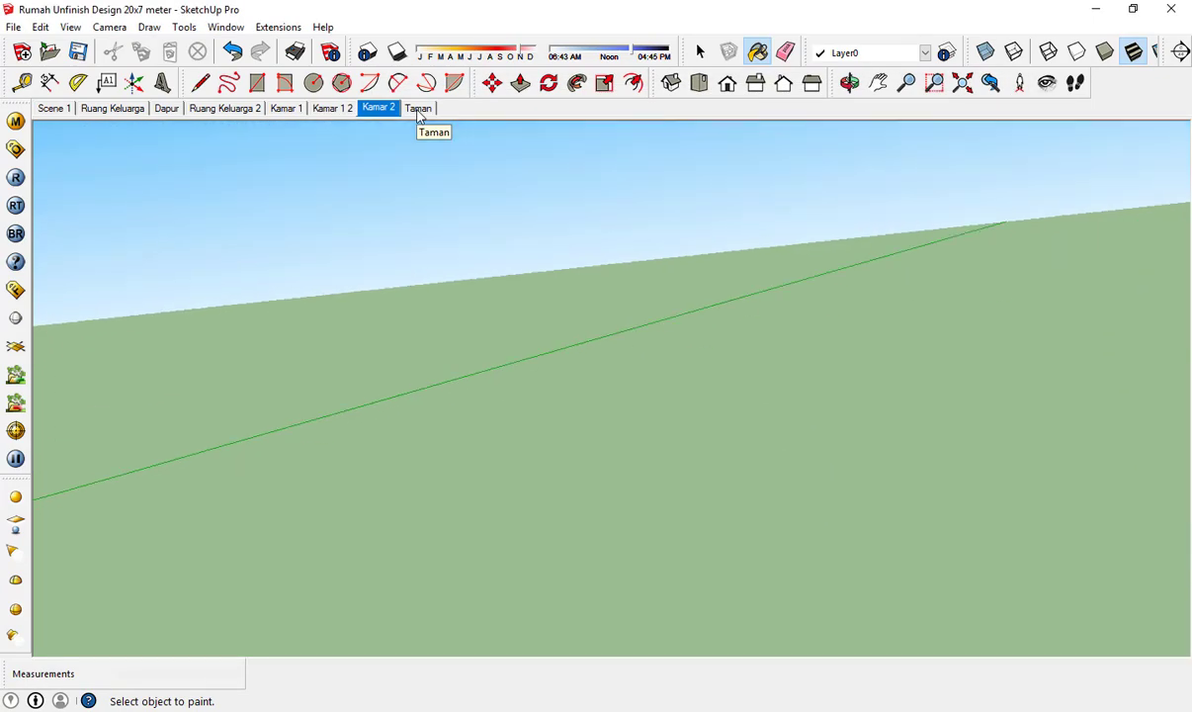
left_click(1048, 85)
left_click_drag(959, 272, 717, 219)
right_click(389, 107)
left_click(425, 180)
left_click_drag(470, 299, 491, 304)
right_click(387, 110)
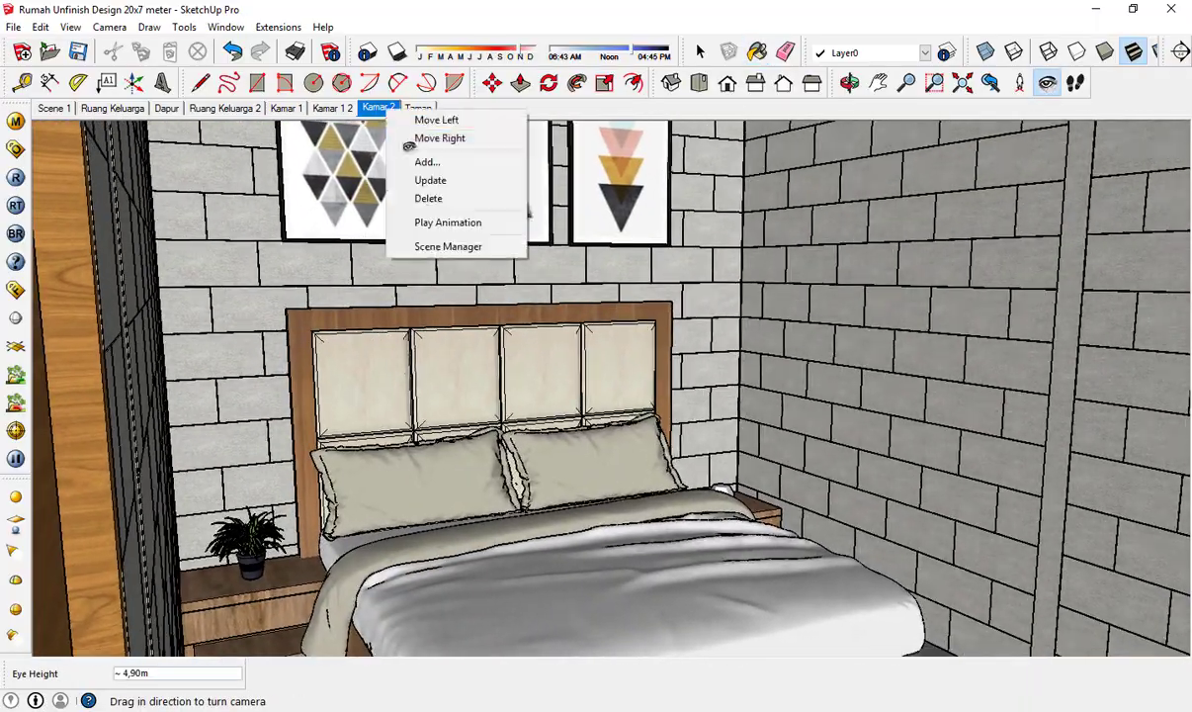
- Turn and walk the camera in the Taman scene to face the glass doors and kitchen, and update the scene
left_click(418, 108)
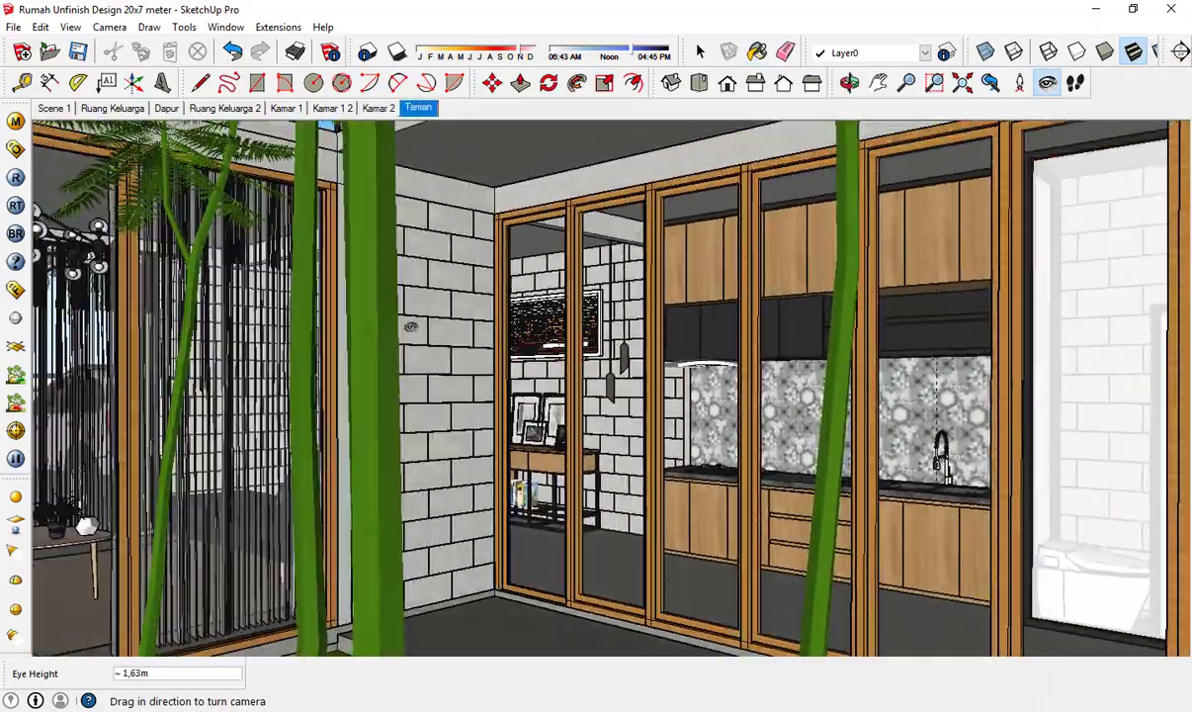
left_click_drag(412, 326, 585, 319)
left_click(1076, 83)
left_click_drag(435, 214, 357, 324)
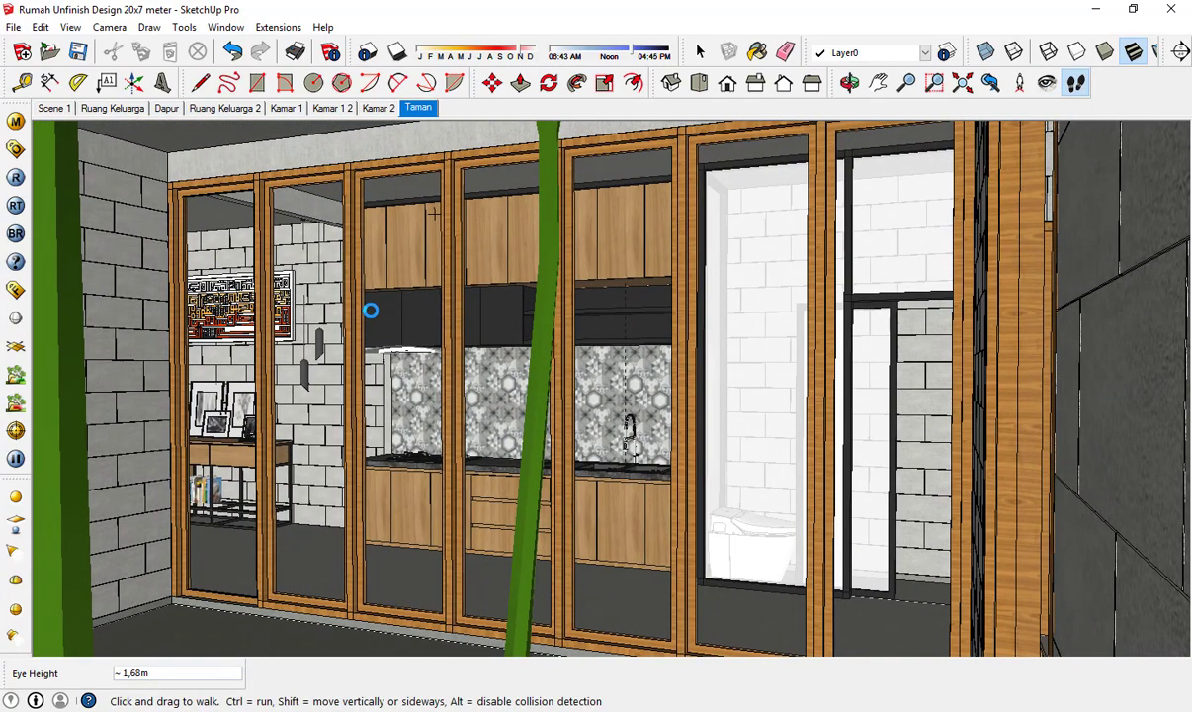
right_click(418, 108)
left_click(450, 177)
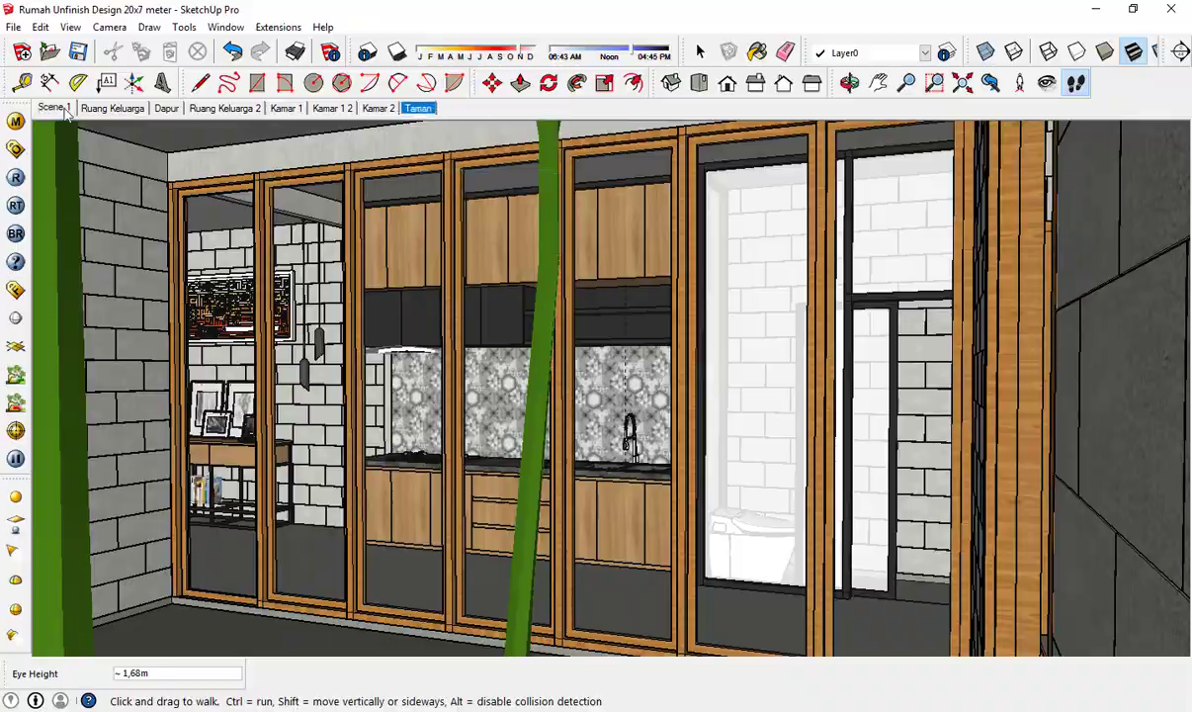
- Switch to File Explorer and insert the Downlight+5 model from the Lampu folder under the front balcony in Scene 1
left_click(54, 108)
key("space")
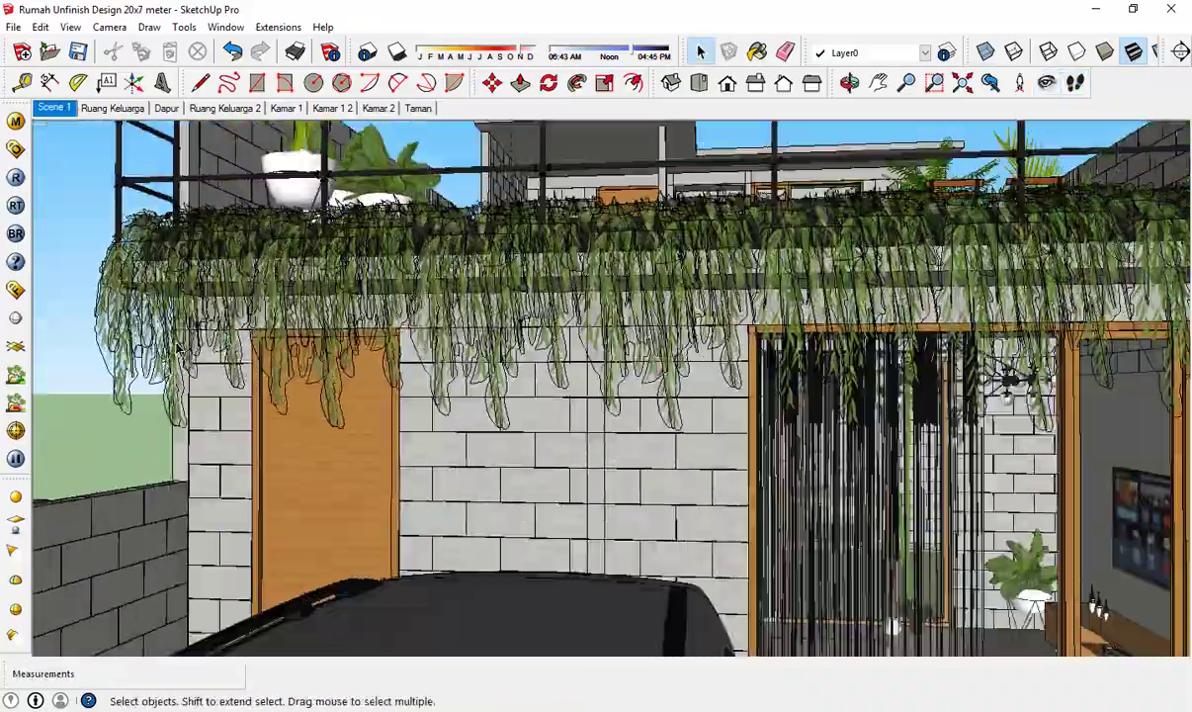
key("alt+Tab")
left_click(890, 263)
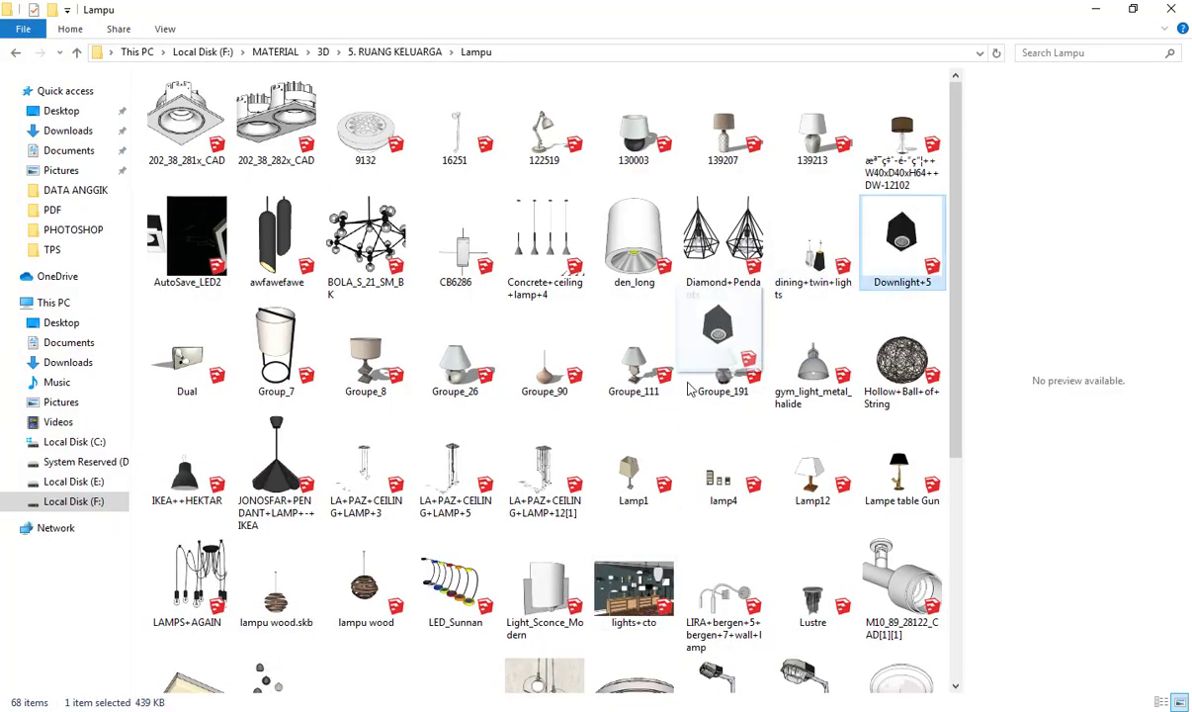
mouse_move(690, 389)
left_mouse_down()
mouse_move(203, 692)
mouse_move(198, 707)
mouse_move(903, 332)
mouse_move(874, 301)
left_mouse_up()
left_click(876, 317)
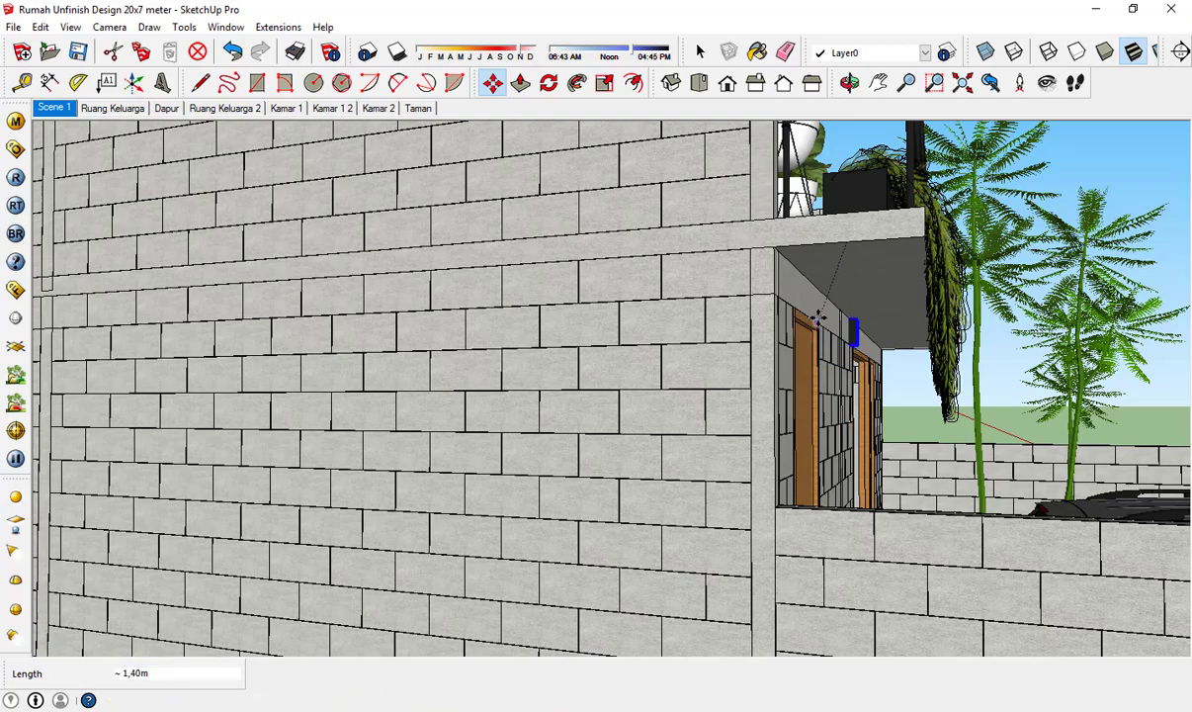
- Move the downlight up against the underside of the balcony slab, above the wooden front door
left_click(819, 318)
scroll(868, 324, "up", 3)
left_click(855, 319)
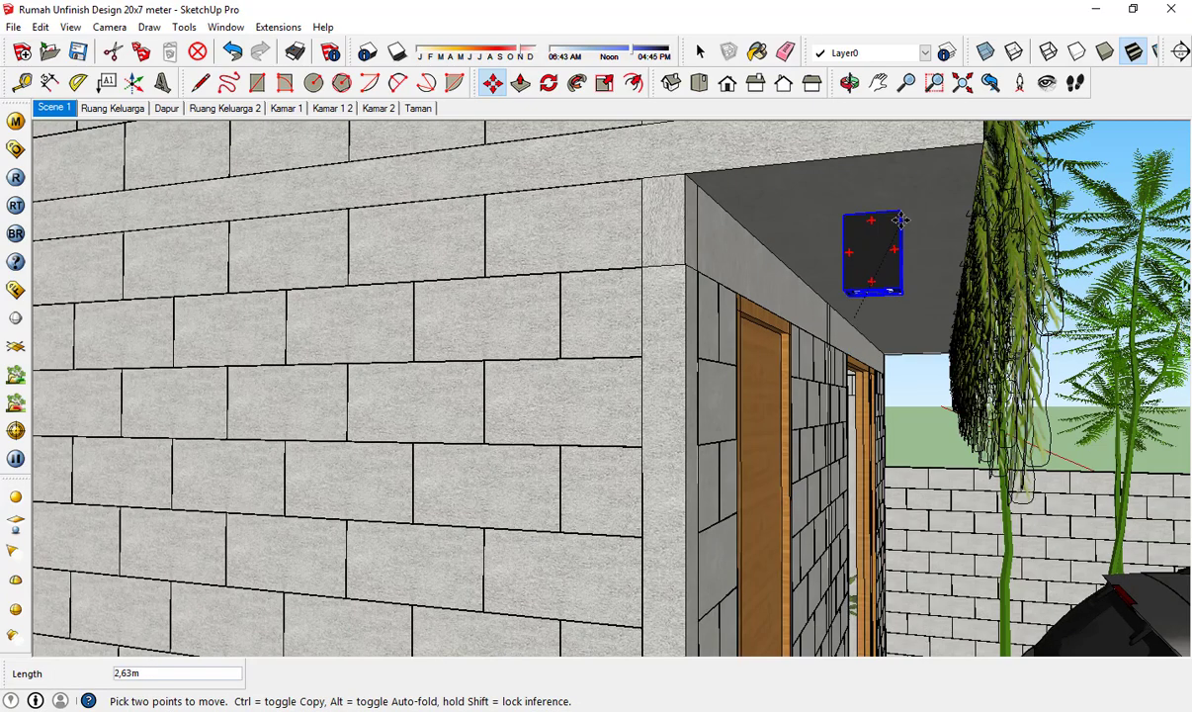
middle_click_drag(906, 228, 645, 185)
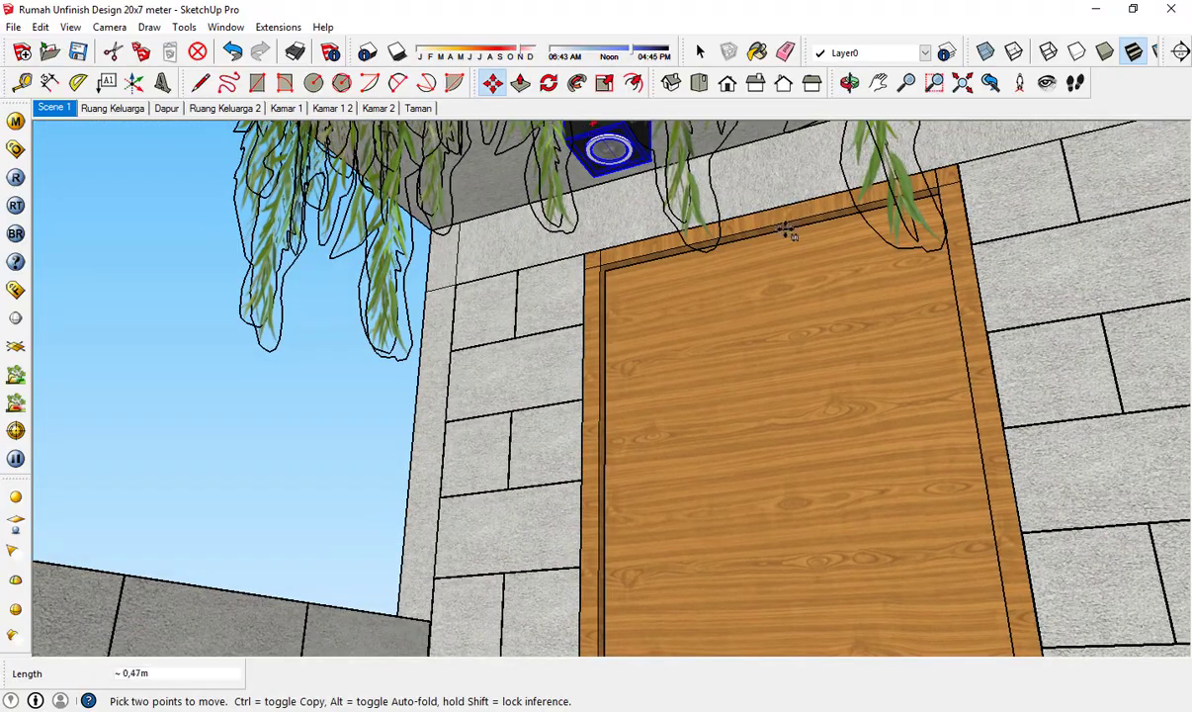
middle_click_drag(755, 230, 408, 151)
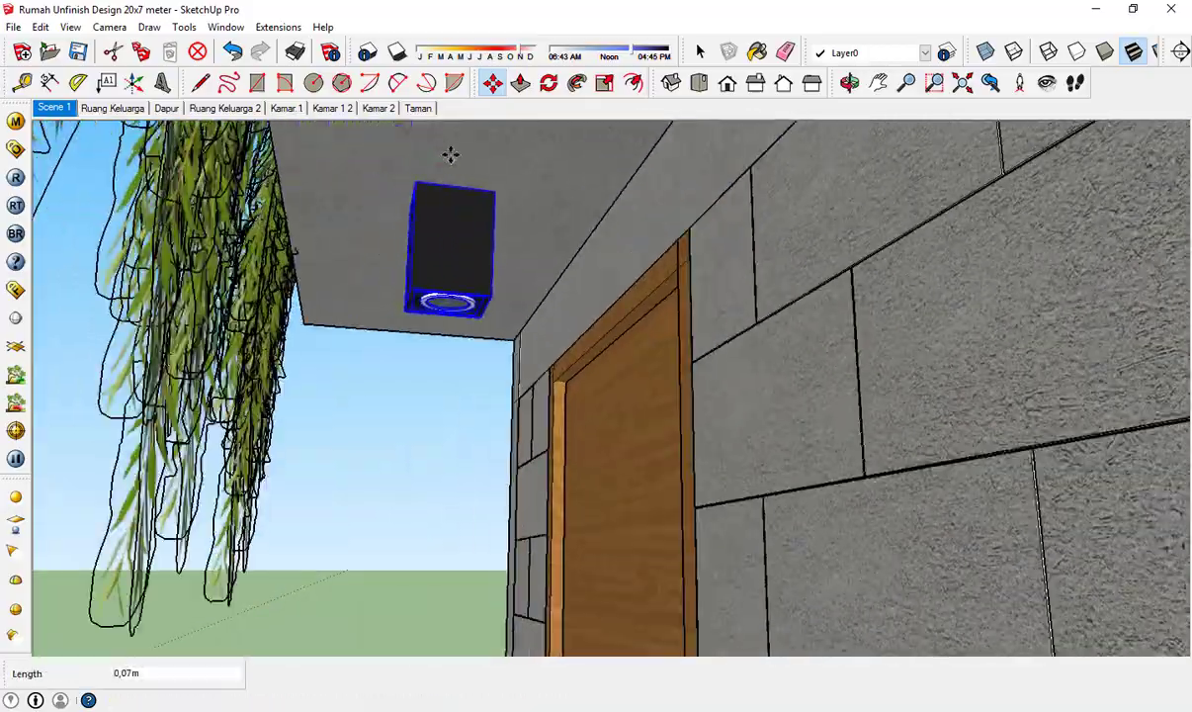
key("Escape")
middle_click_drag(404, 333, 500, 346)
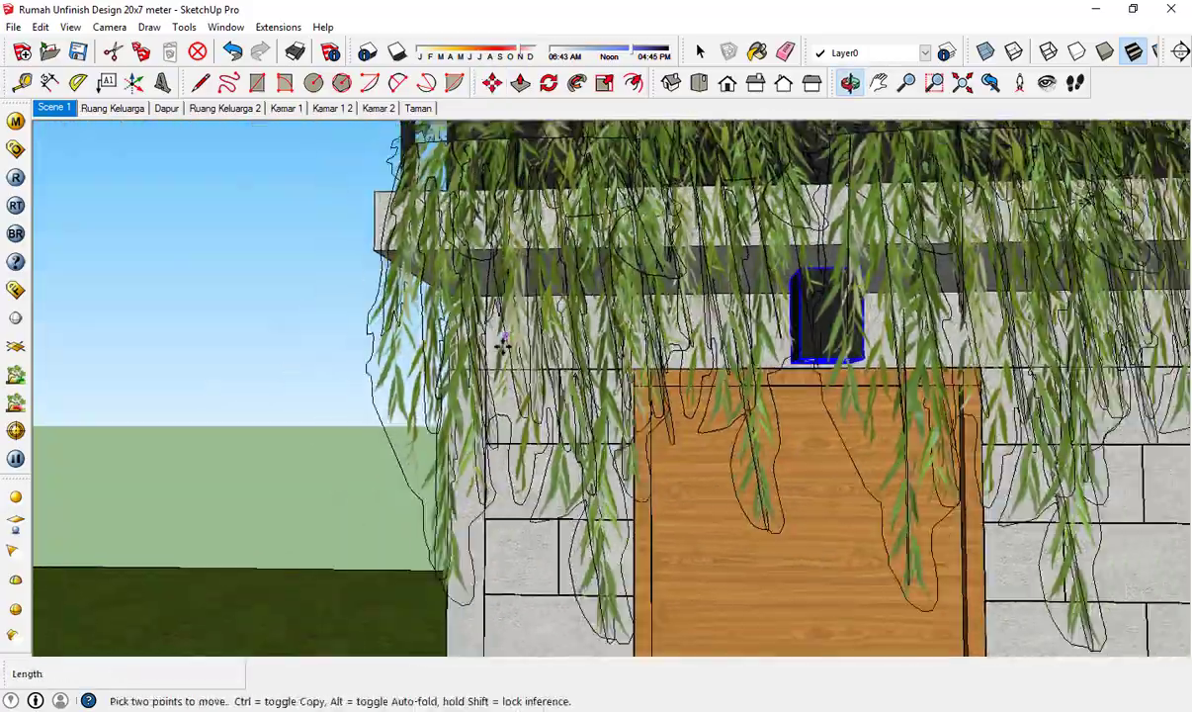
scroll(461, 413, "down", 6)
scroll(452, 424, "up", 3)
key("ctrl")
left_click(415, 451)
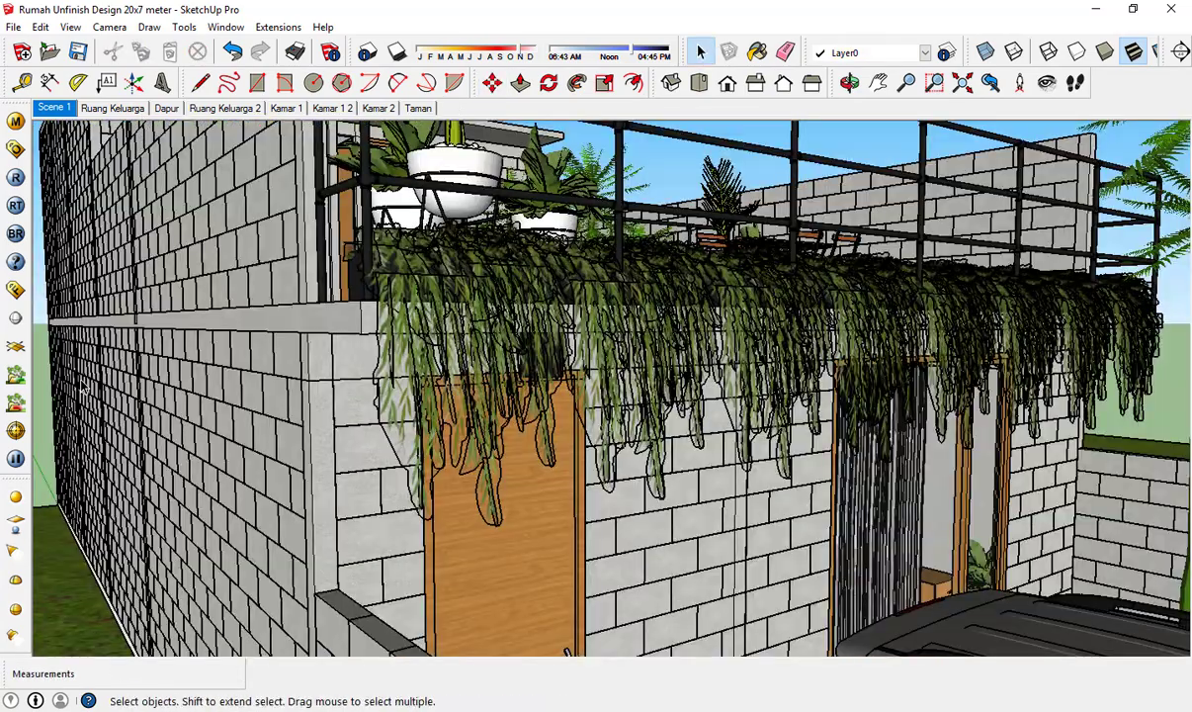
- Place a V-Ray IES light at the downlight and lower it in front of the wooden door
left_click(15, 637)
middle_click_drag(572, 403, 781, 317)
left_click(781, 317)
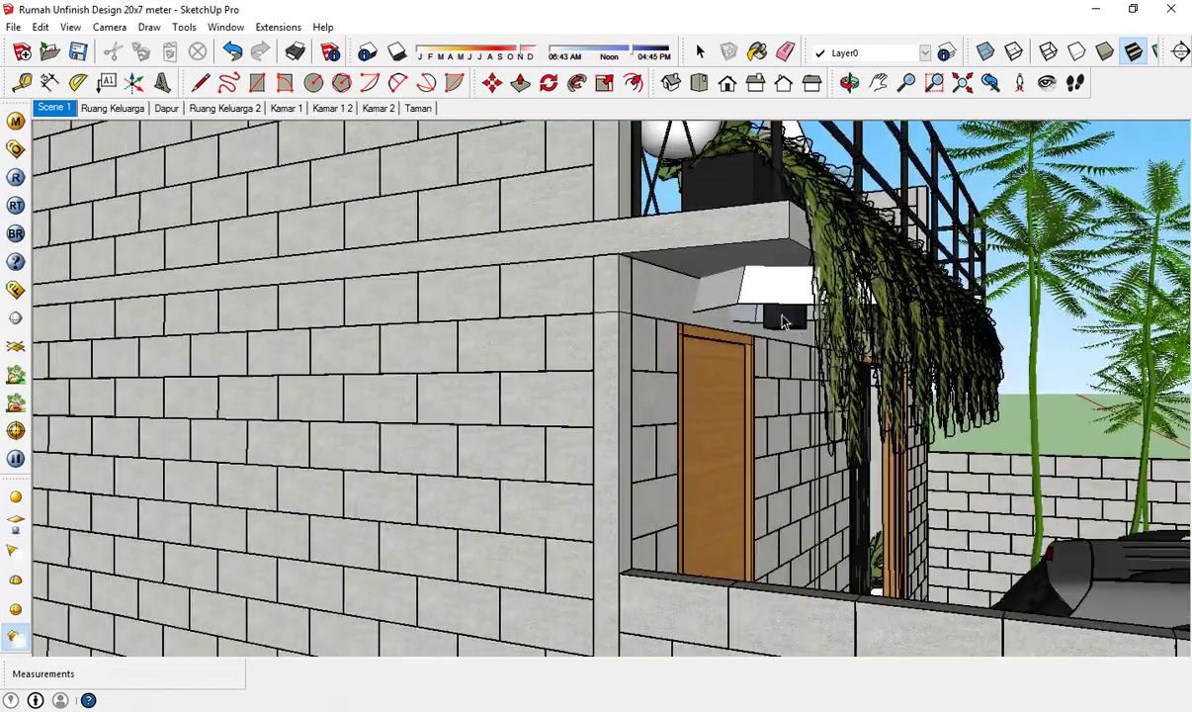
key("m")
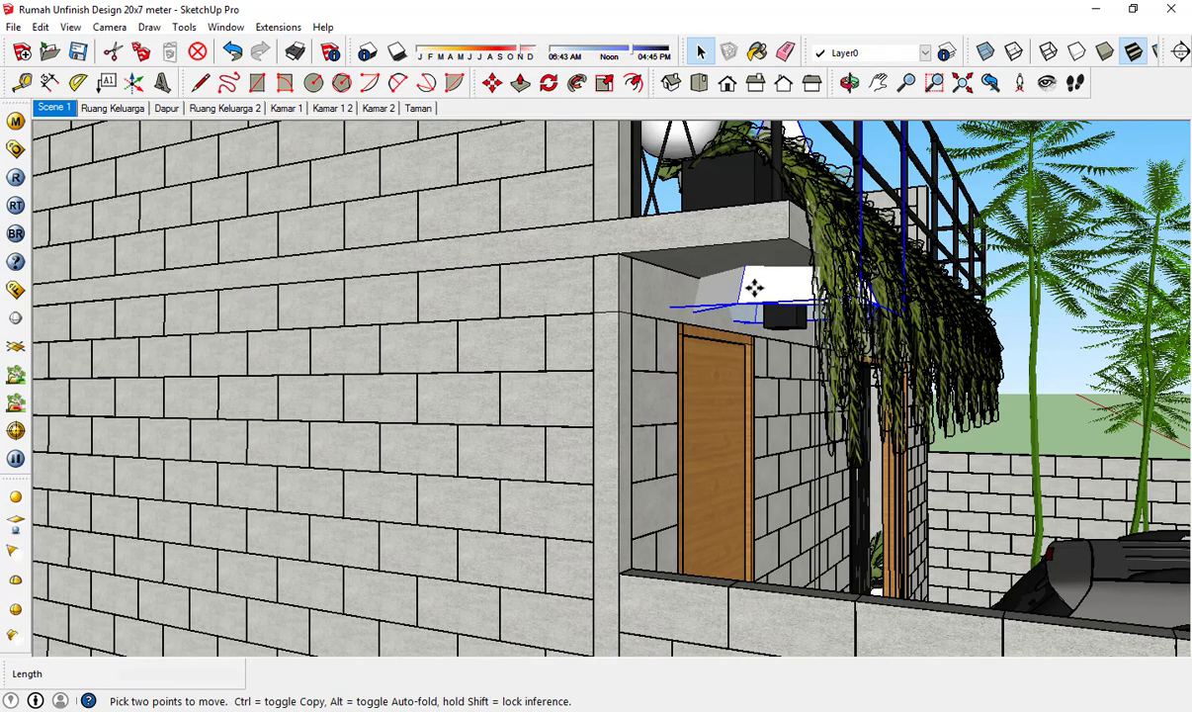
left_click(753, 289)
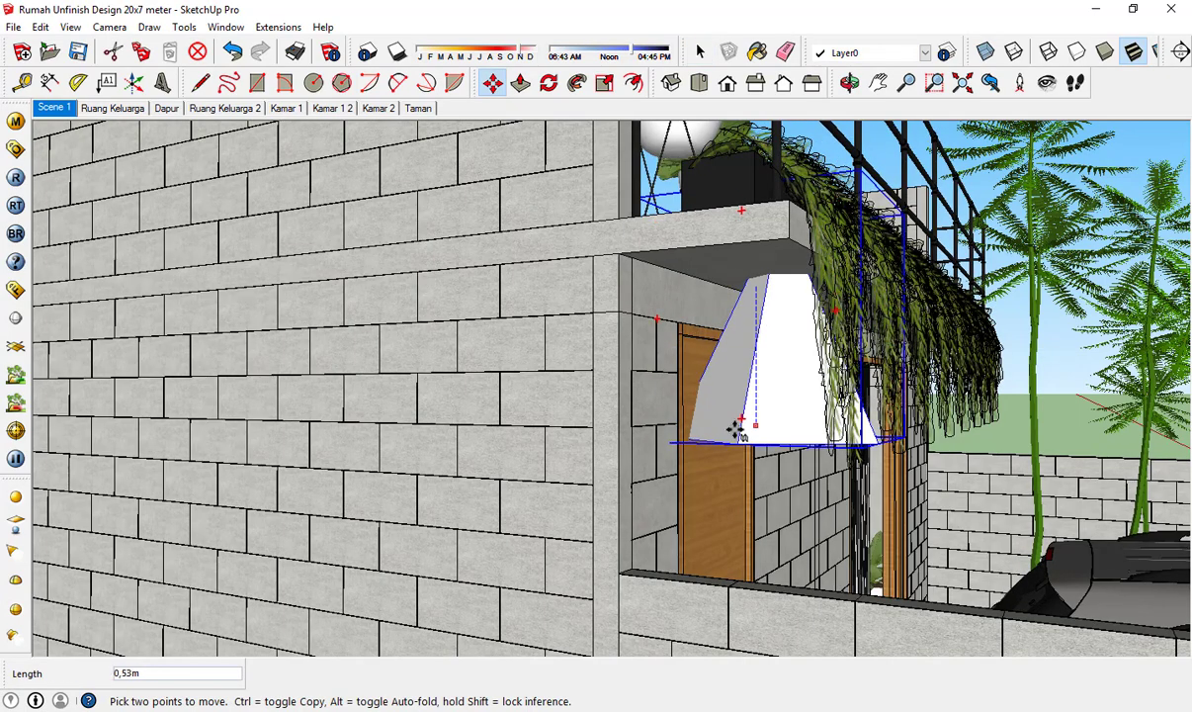
left_click(741, 482)
- Shift the IES light about 0,10 m sideways along the facade to align it with the downlight, and scale down its height
middle_click_drag(781, 464, 475, 469)
scroll(694, 479, "up", 2)
left_click(697, 481)
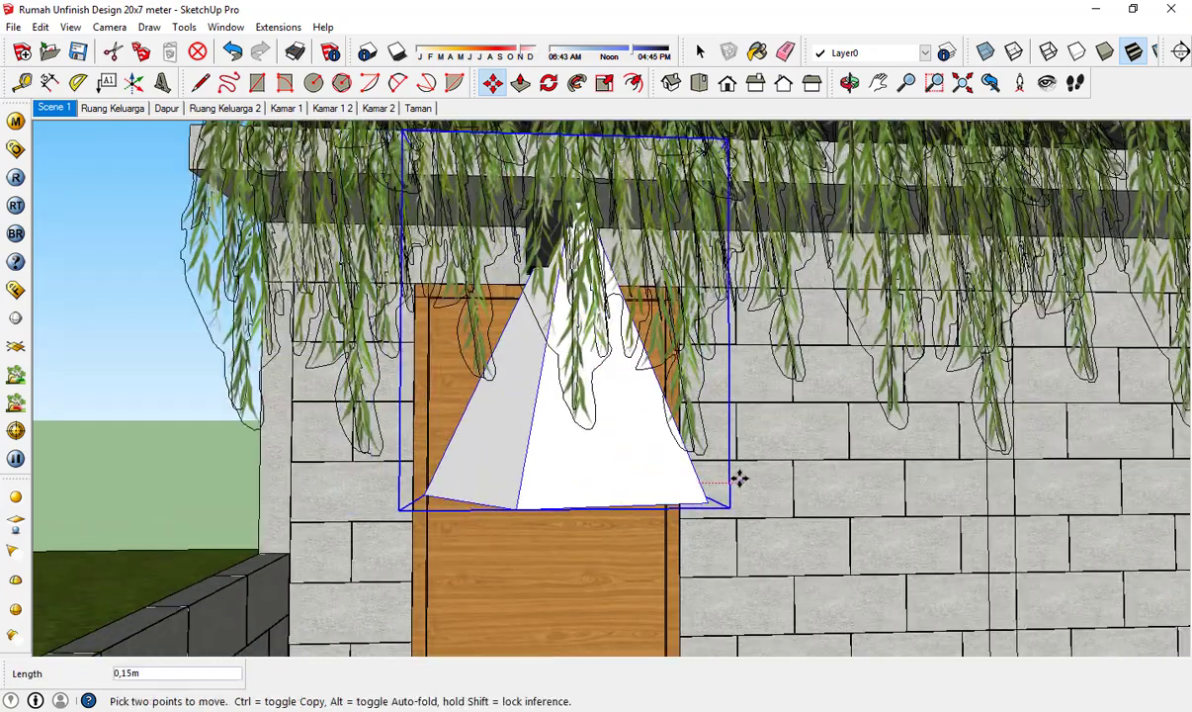
left_click(726, 479)
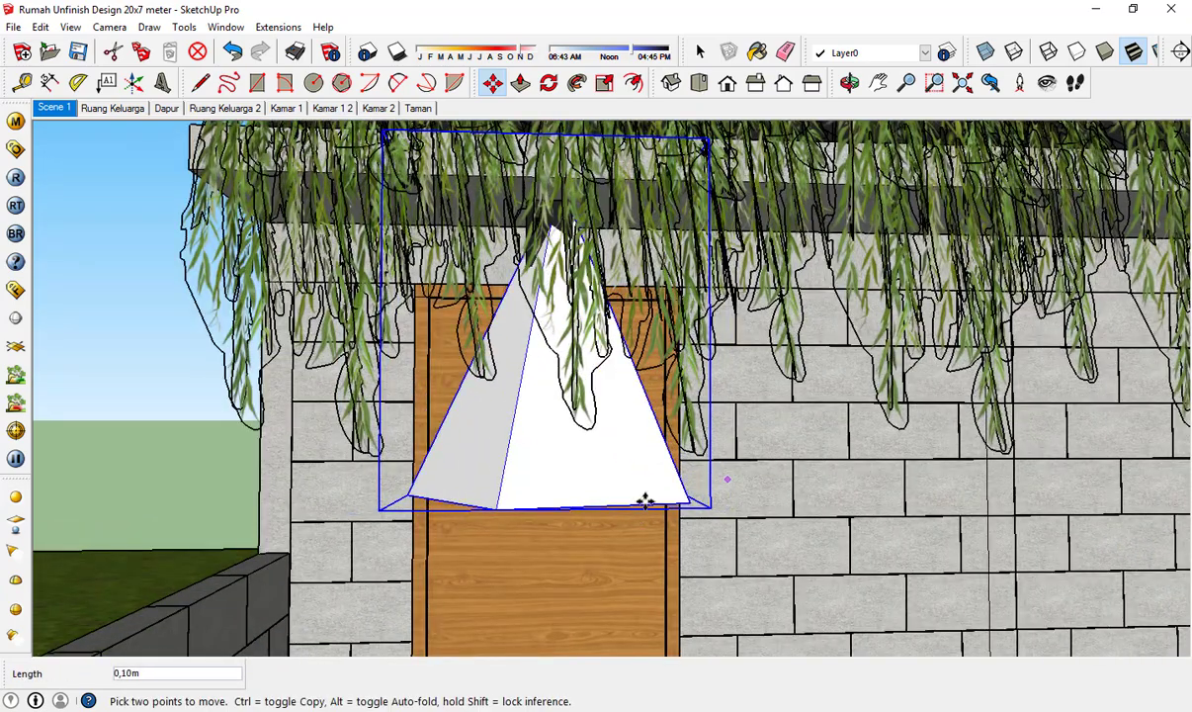
key("s")
left_click_drag(551, 493, 553, 269)
- Open the V-Ray light editor for the IES light at the door and load 13.ies from the Best IES 3 folder
right_click(420, 296)
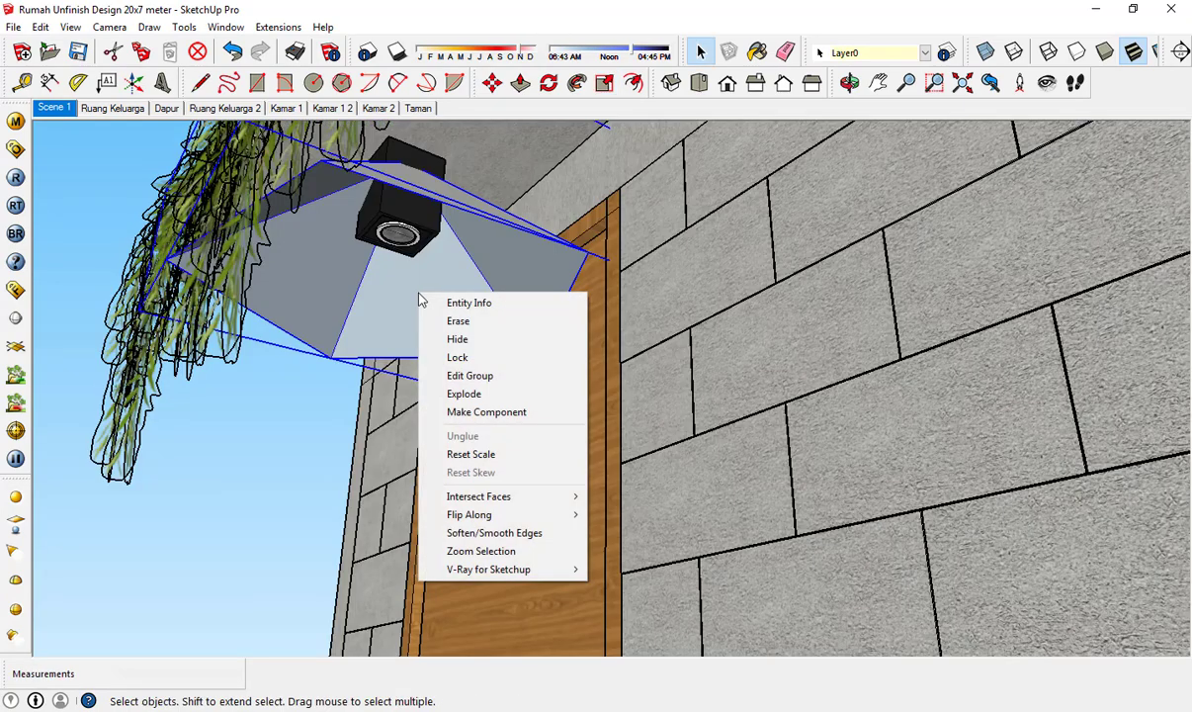
mouse_move(549, 579)
left_click(630, 569)
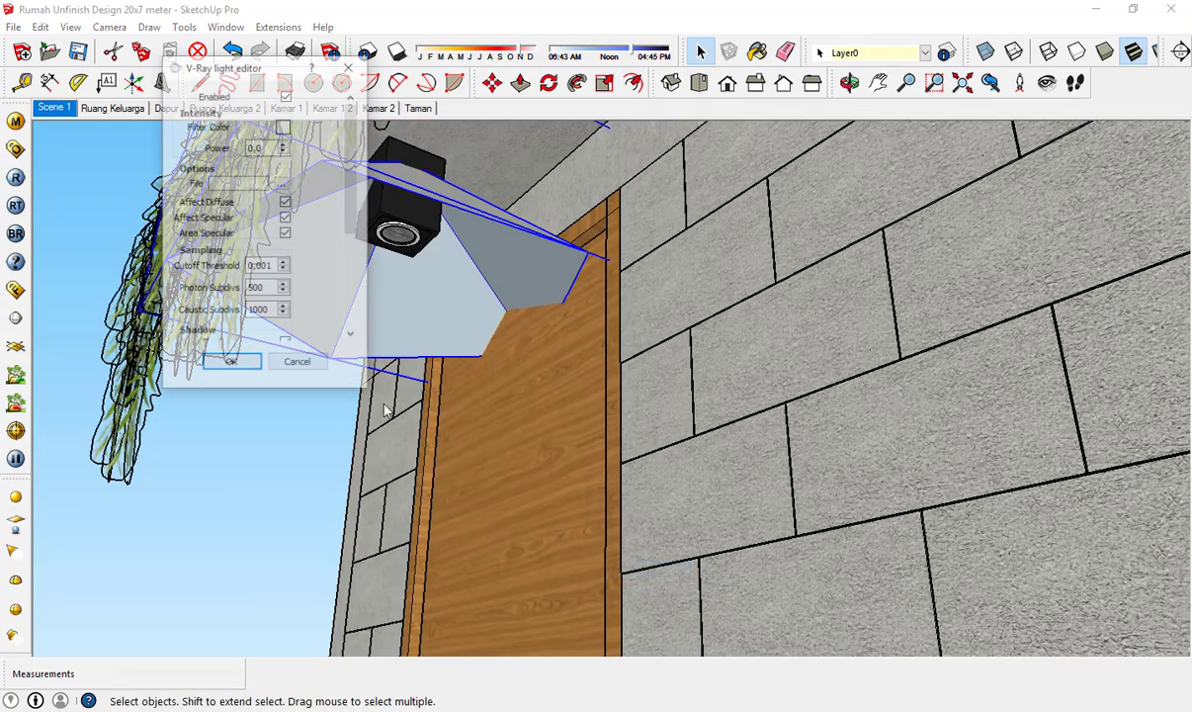
left_click(280, 186)
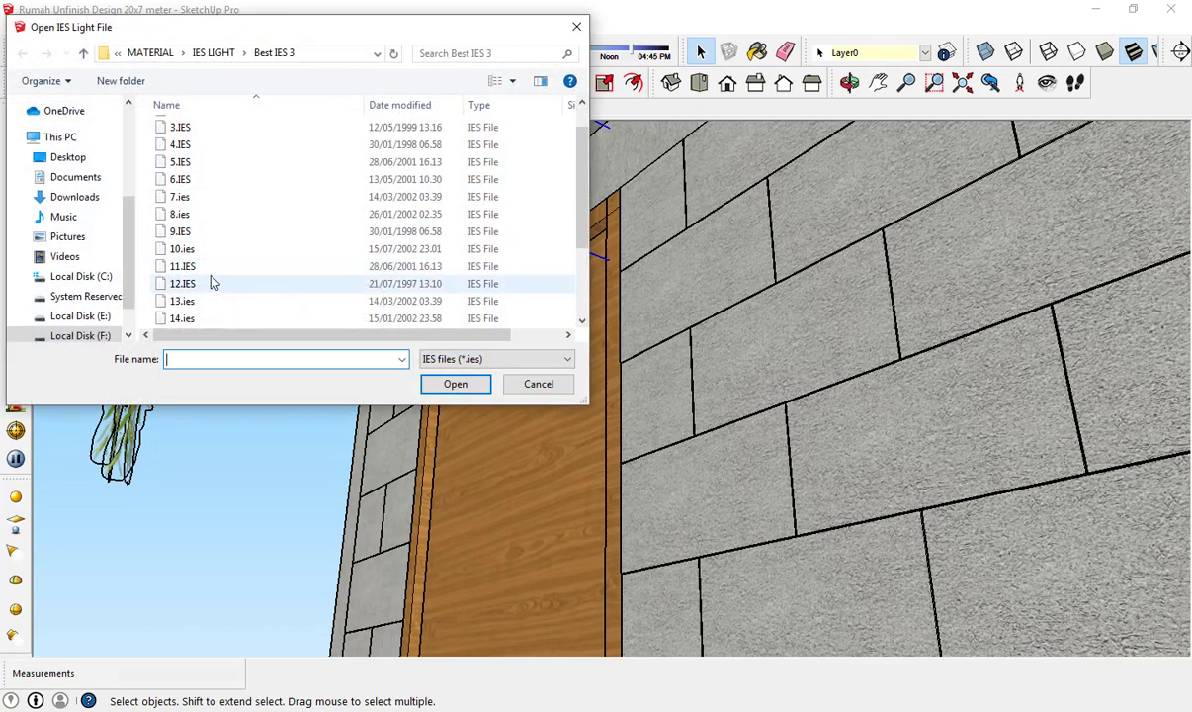
scroll(208, 276, "down", 1)
left_click(198, 249)
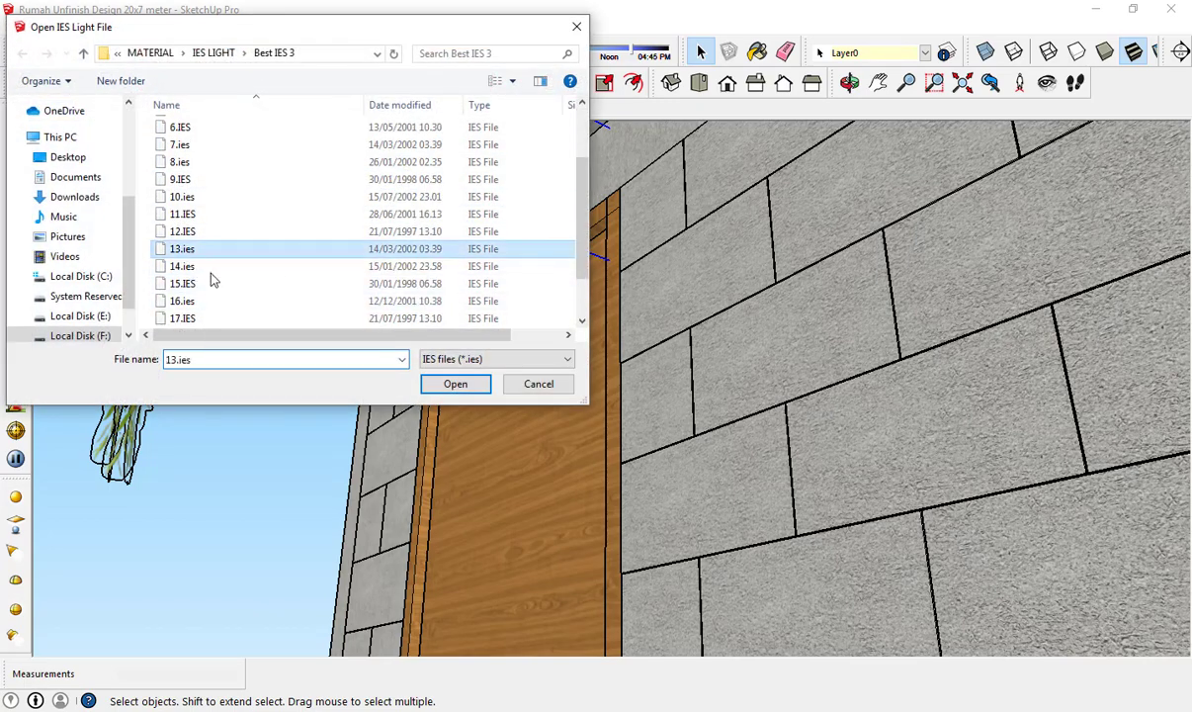
left_click(454, 390)
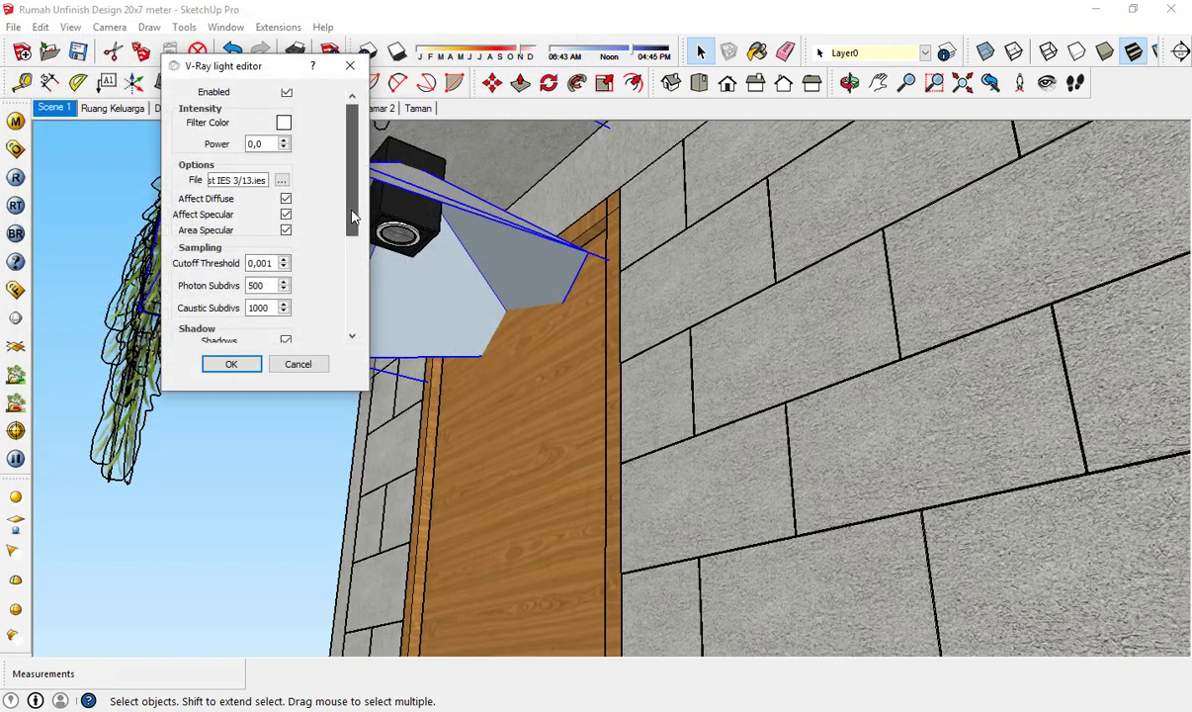
- Set the IES light's power to 3000 and its filter colour to the warm yellow custom colour (255, 230, 169)
left_click_drag(348, 212, 369, 175)
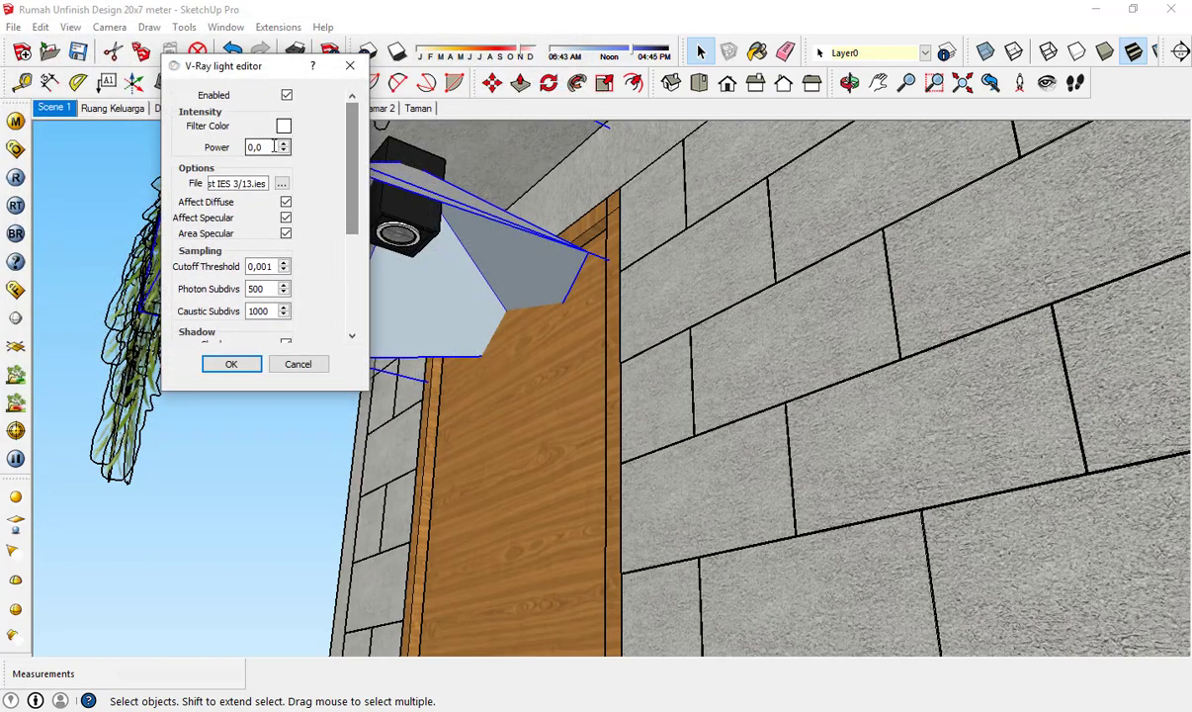
left_click_drag(272, 148, 245, 176)
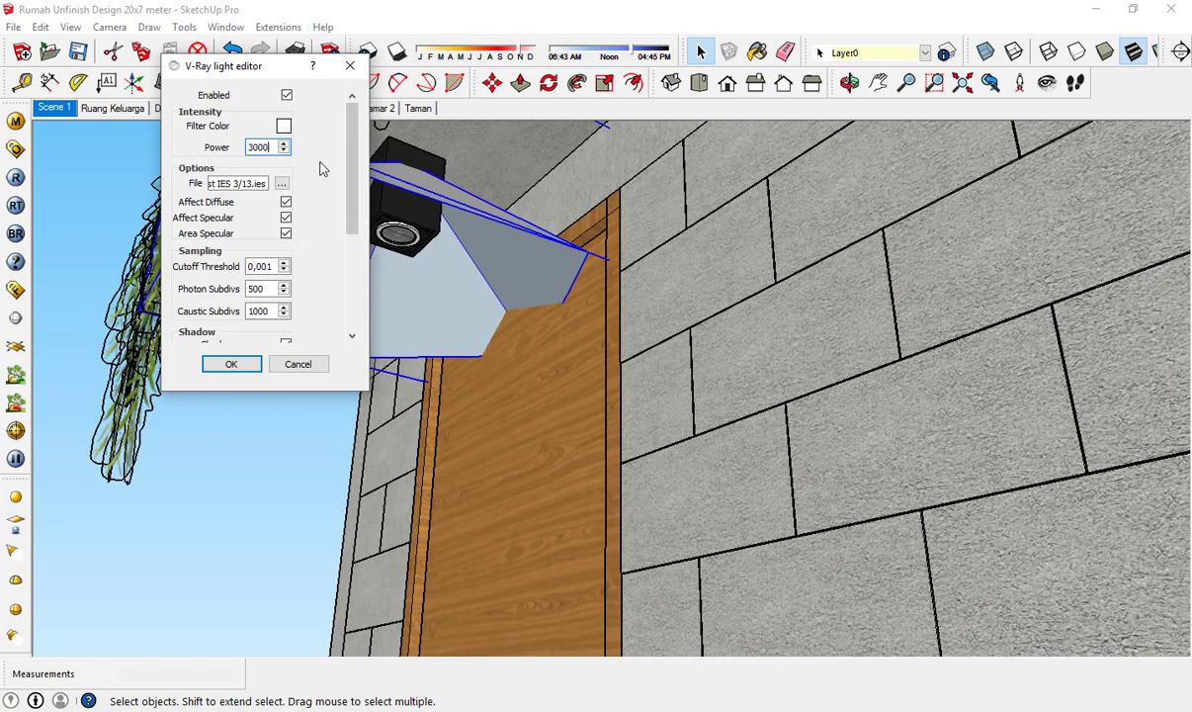
left_click(284, 127)
left_click(75, 291)
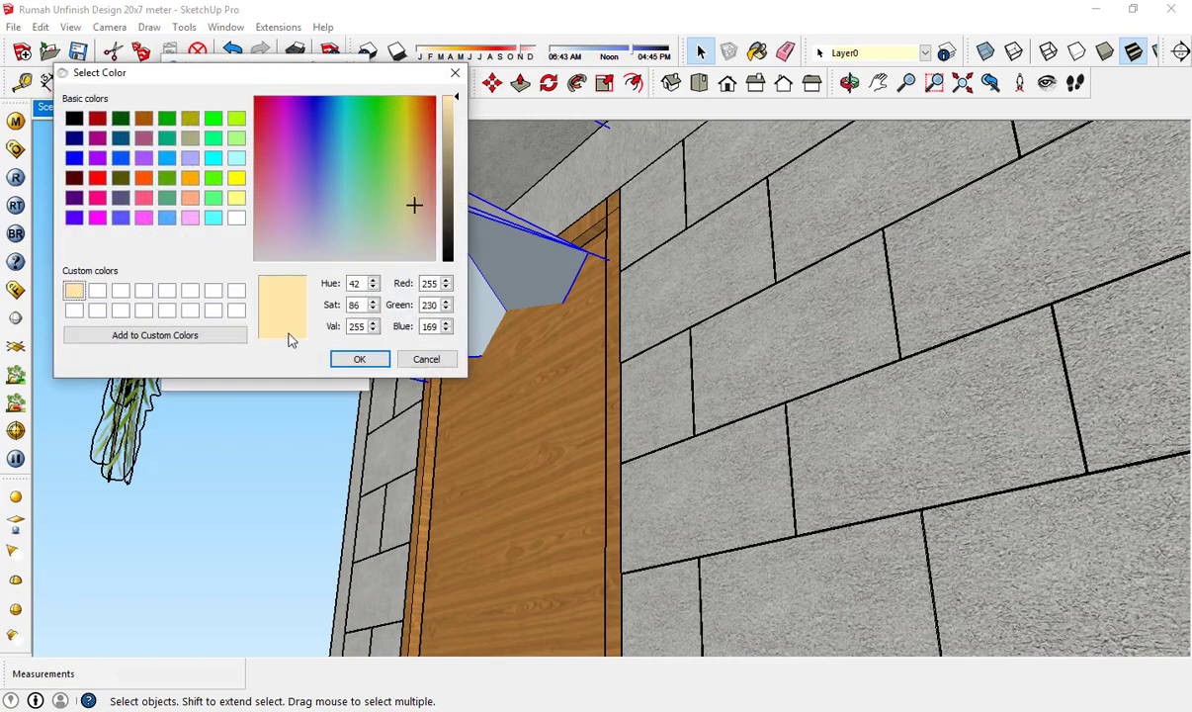
left_click(354, 360)
left_click(234, 362)
- Test-render a close view of the wooden door with the IES light, and stop the render partway
key("o")
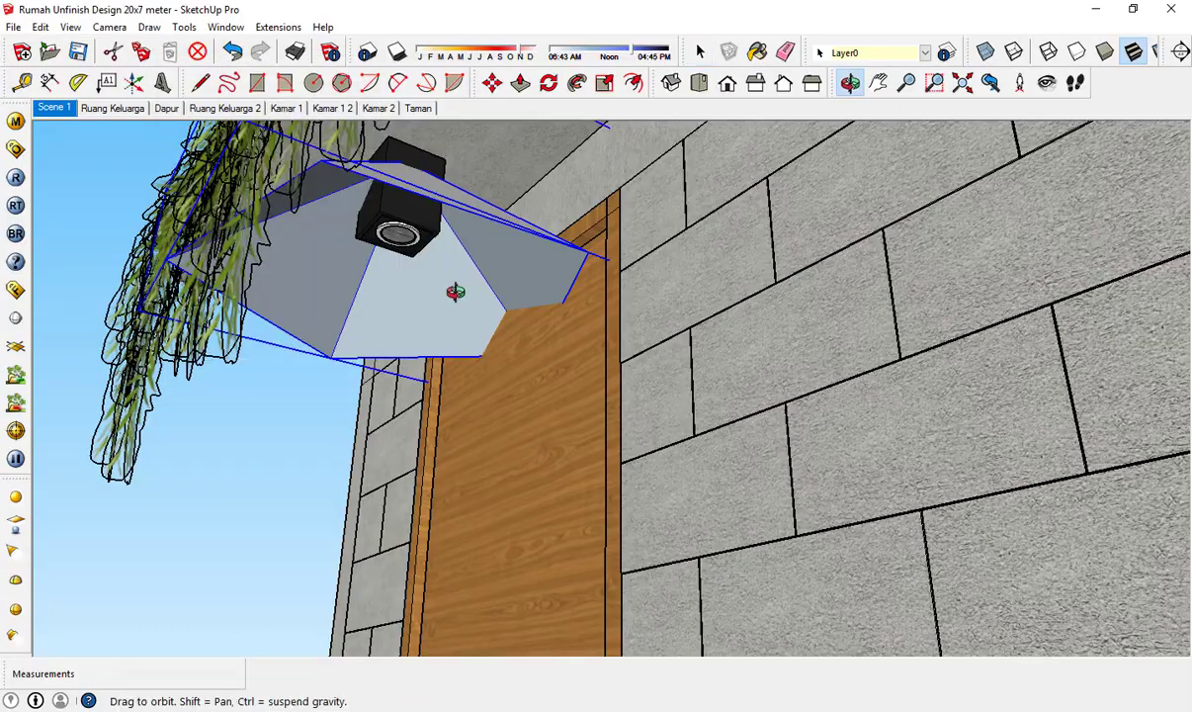
left_click_drag(447, 290, 577, 584)
key("space")
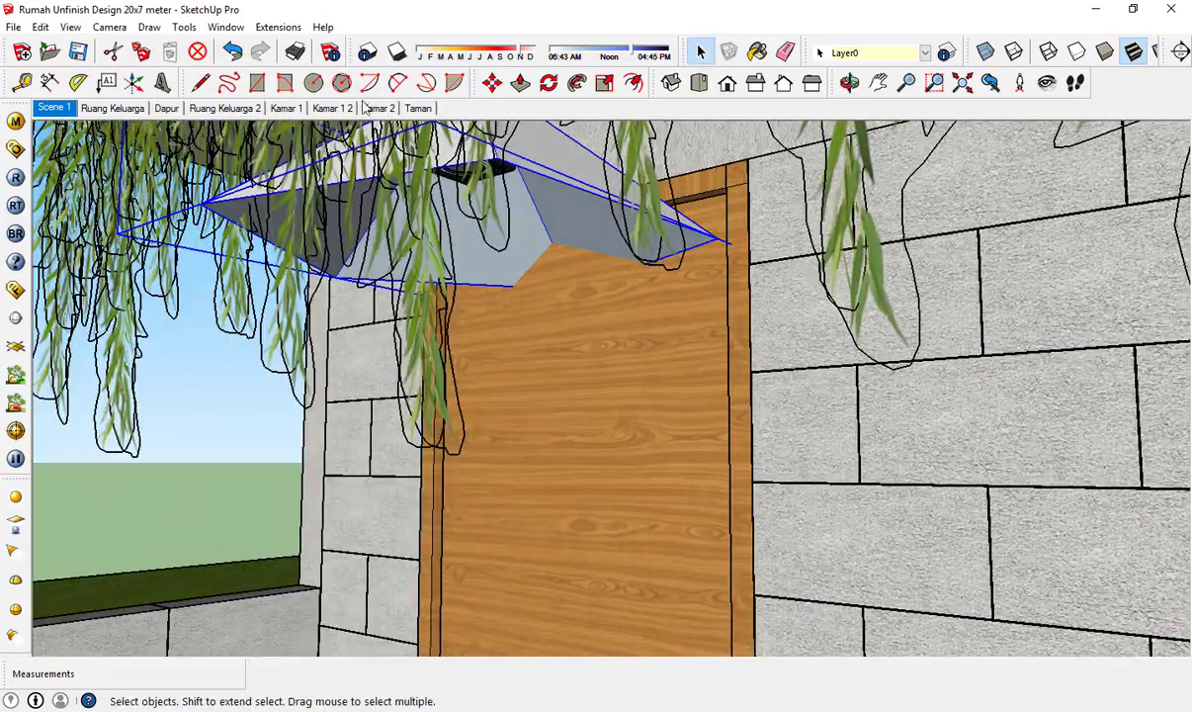
left_click(14, 261)
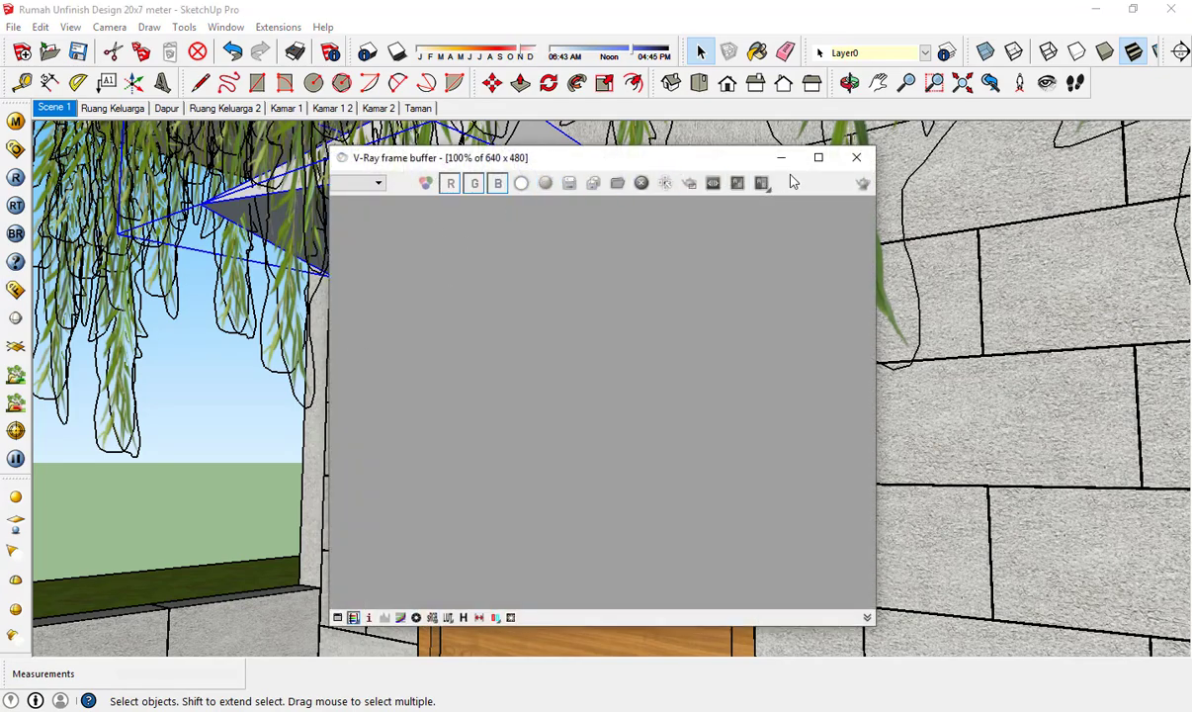
left_click(859, 186)
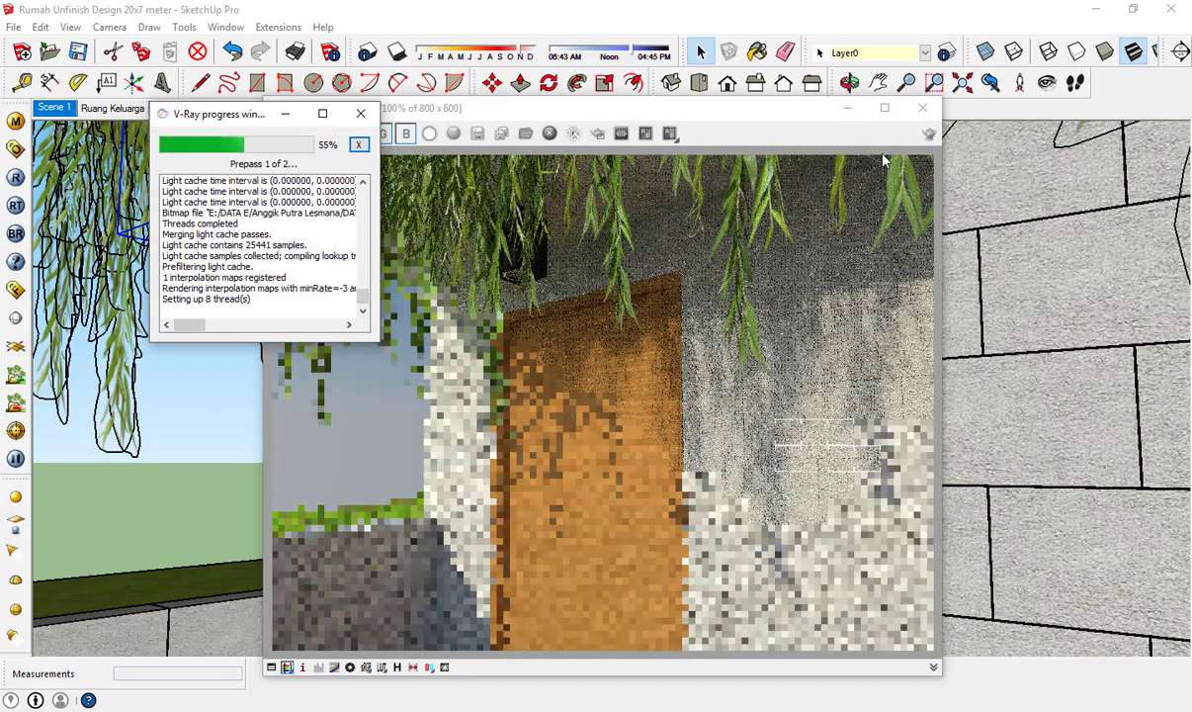
left_click(921, 111)
left_click(361, 114)
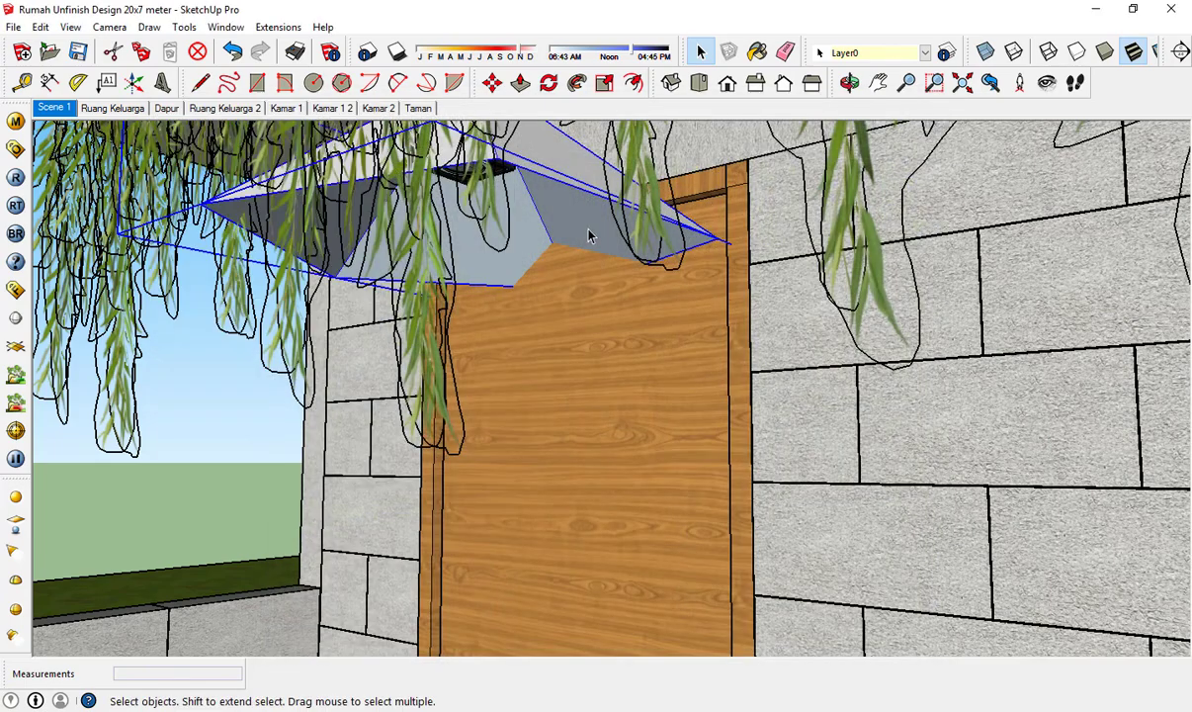
- Lower the IES light to just beneath the downlight and scale down its height slightly
key("m")
left_click(574, 325)
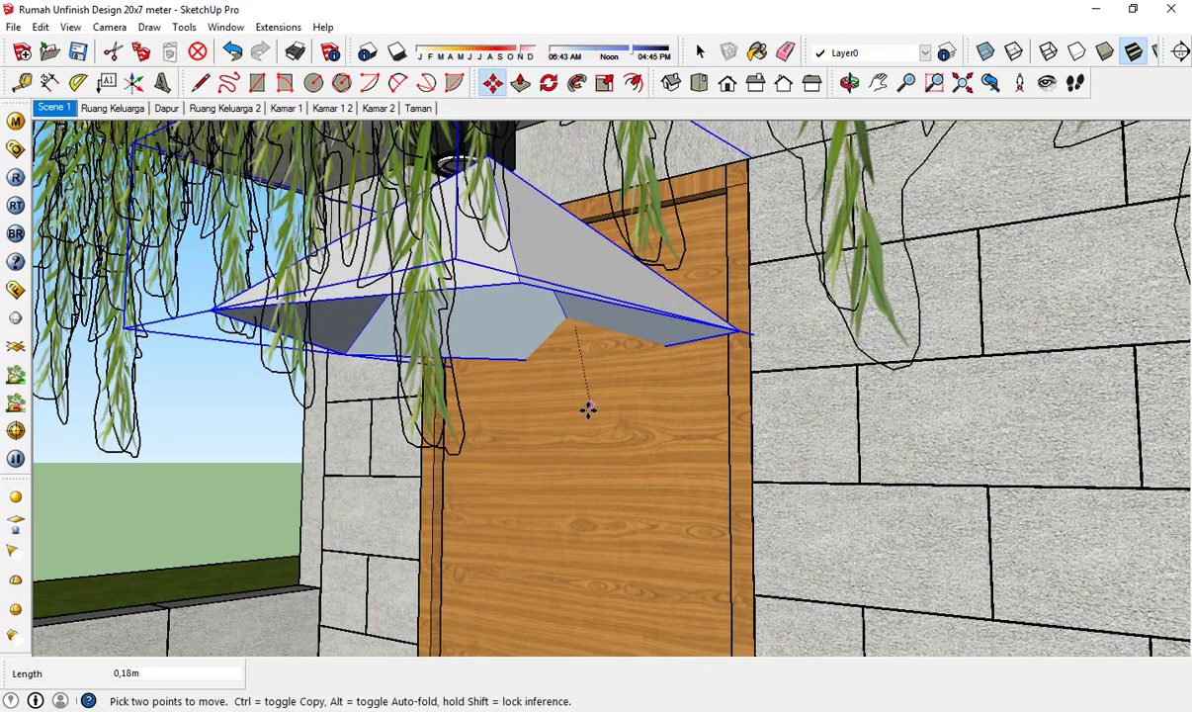
left_click(565, 394)
middle_click_drag(650, 392, 392, 323)
key("s")
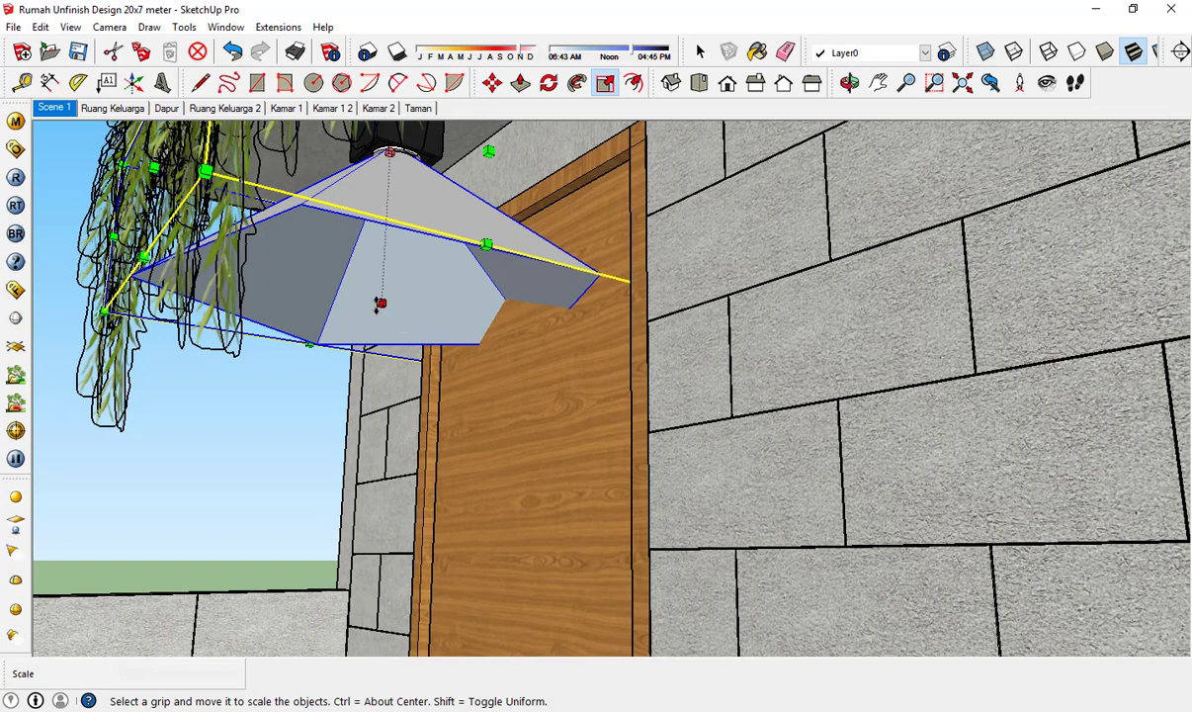
left_click(380, 302)
left_click(385, 278)
key("space")
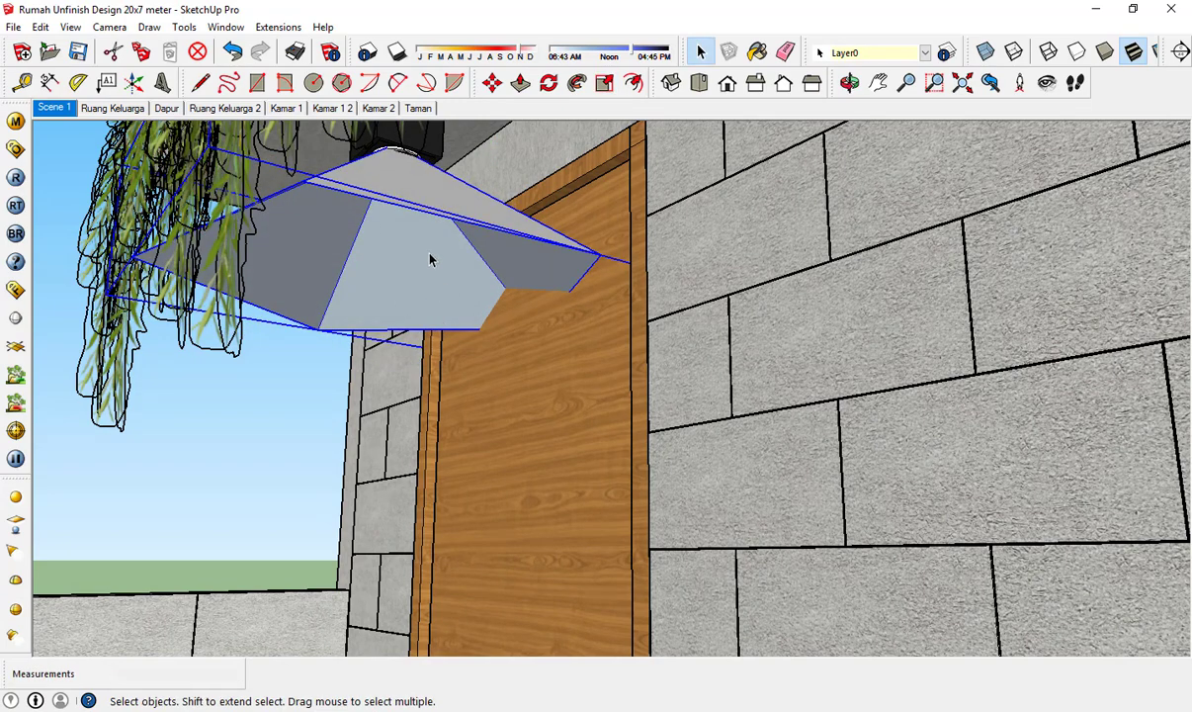
- Raise the IES light's power above 3000
right_click(429, 259)
mouse_move(554, 526)
left_click(630, 531)
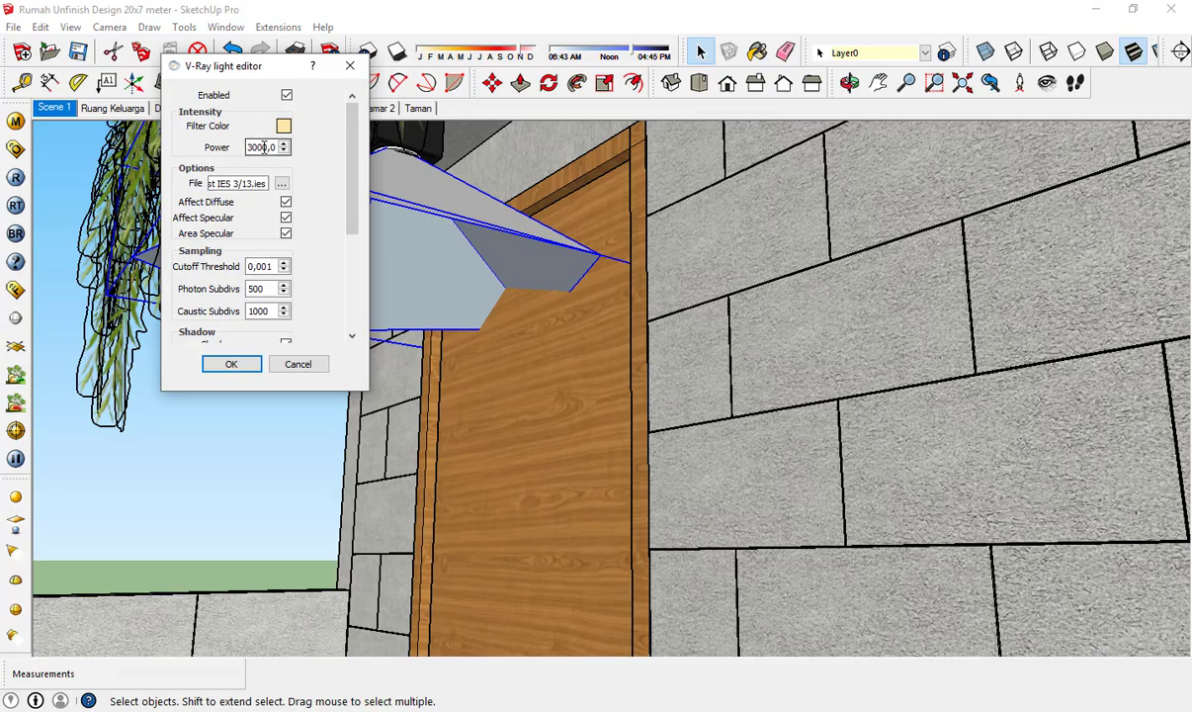
left_click(231, 364)
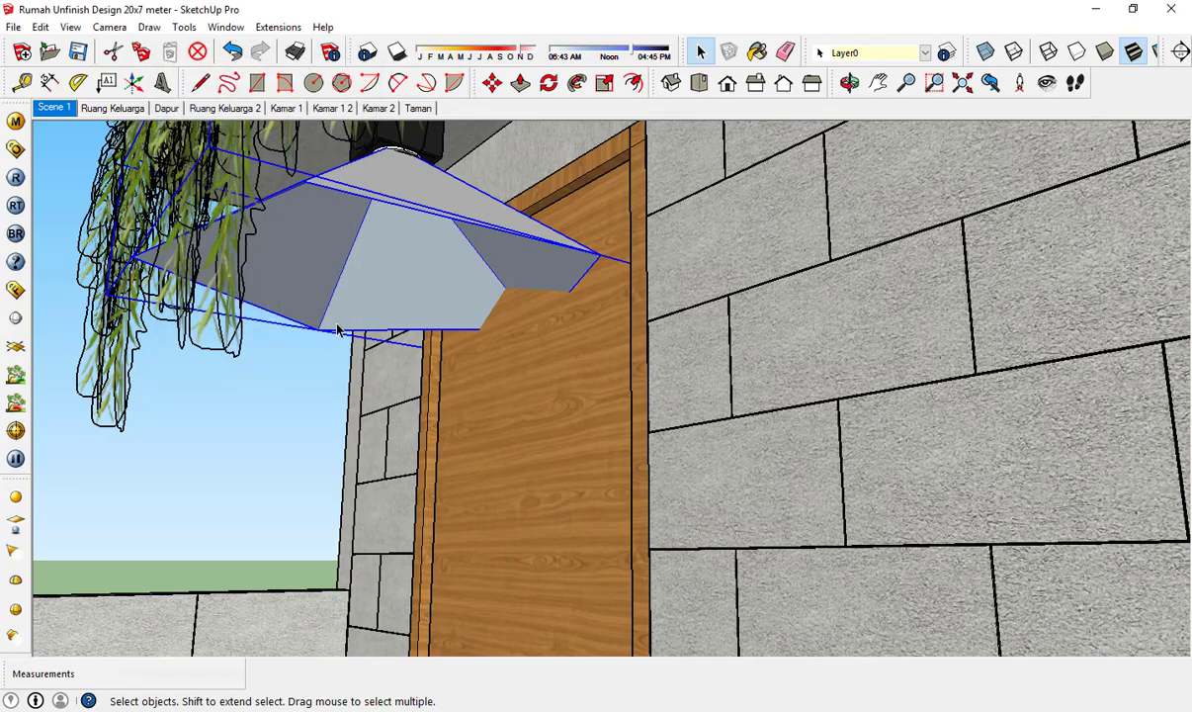
- Test-render the region around the wooden door from the front, and stop the render partway
middle_click_drag(466, 307, 698, 457)
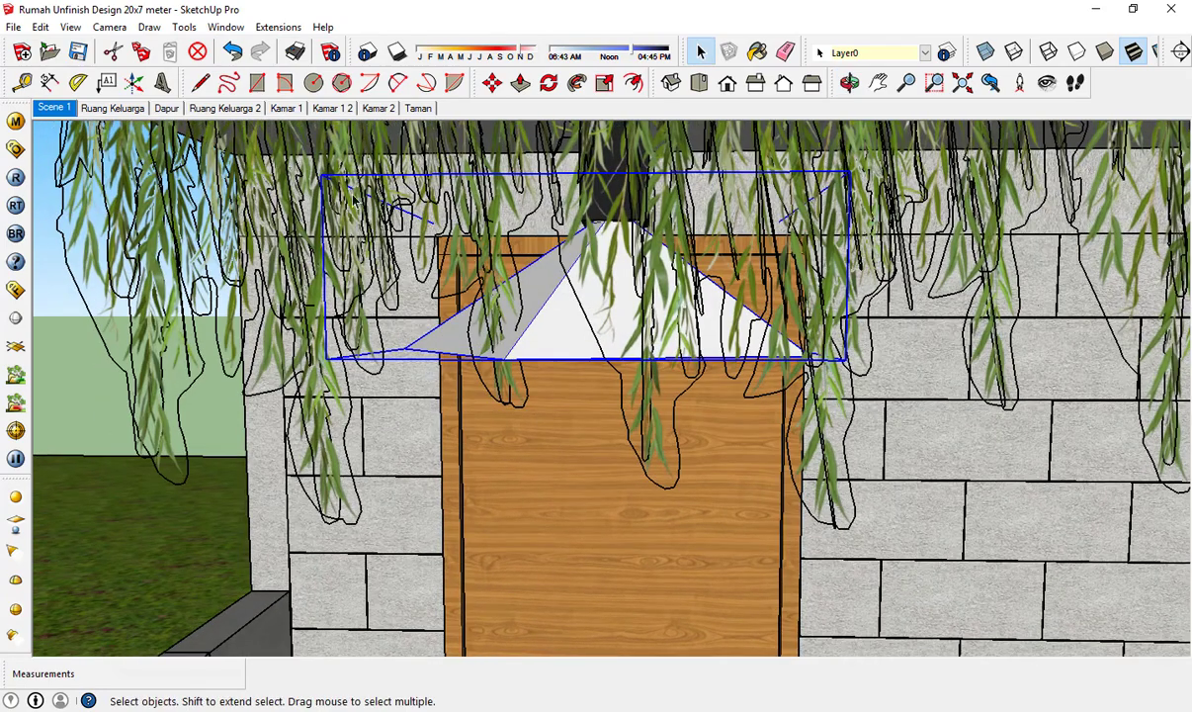
left_click(14, 293)
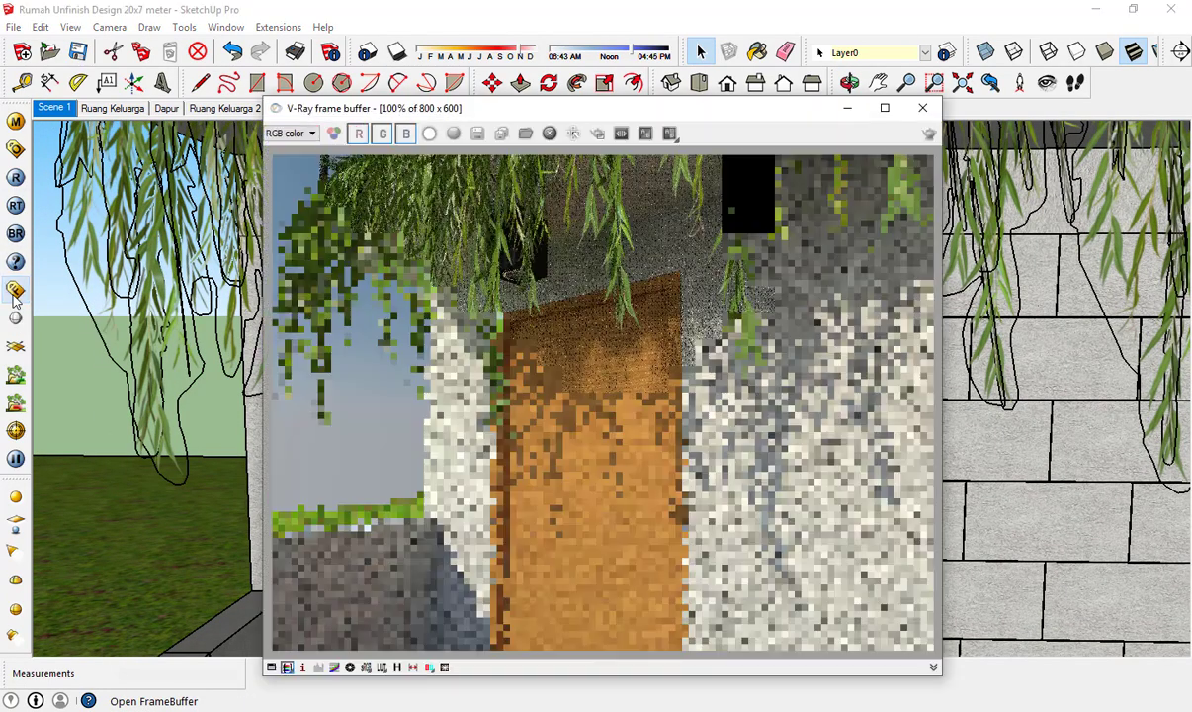
left_click(930, 134)
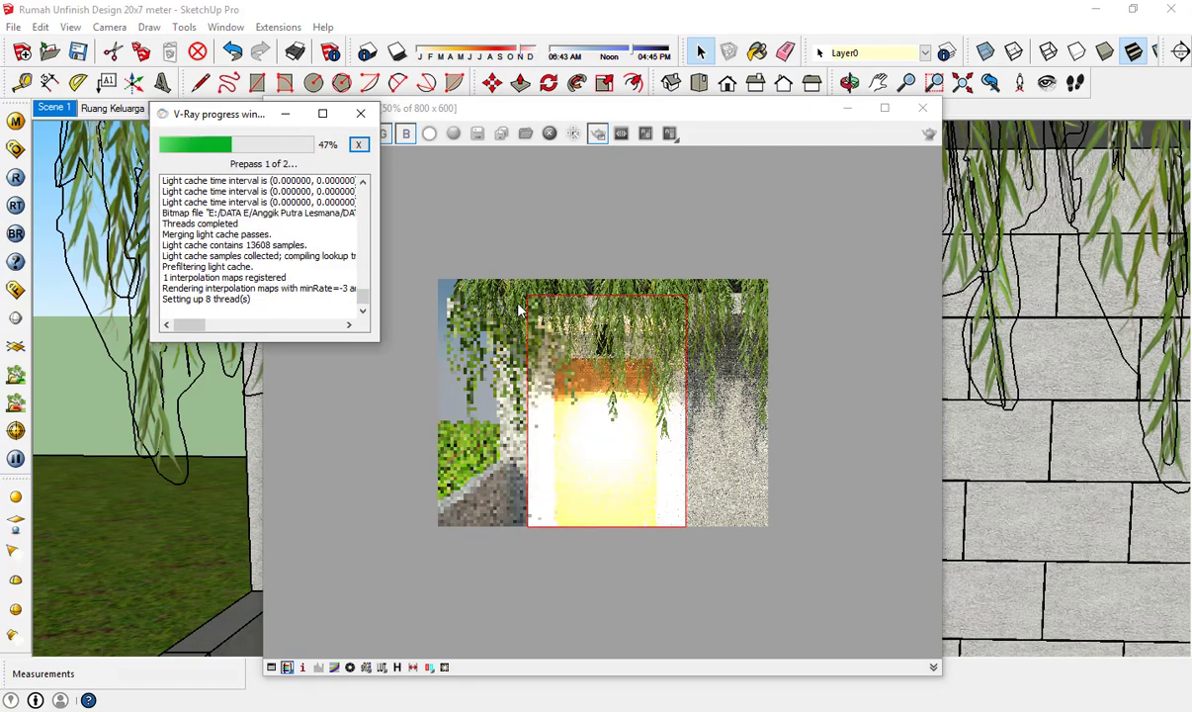
left_click(922, 107)
left_click(360, 113)
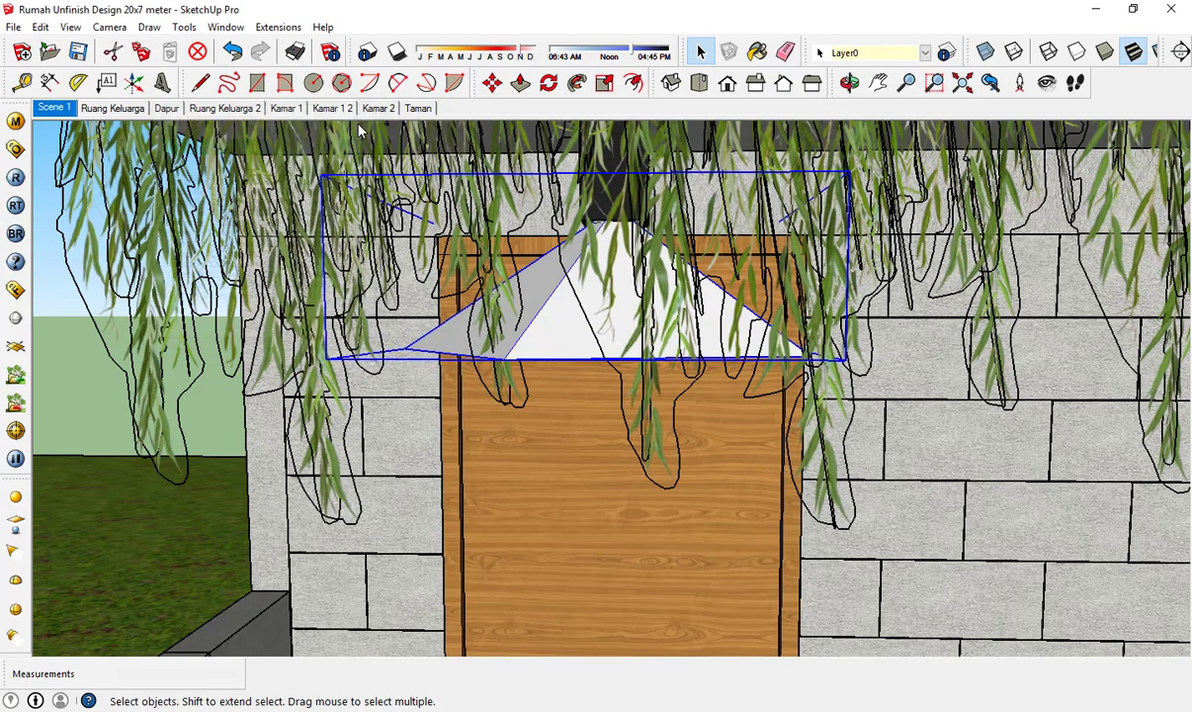
- Reduce the IES light's power and test-render a narrow region over the wooden door
right_click(542, 341)
left_click(754, 617)
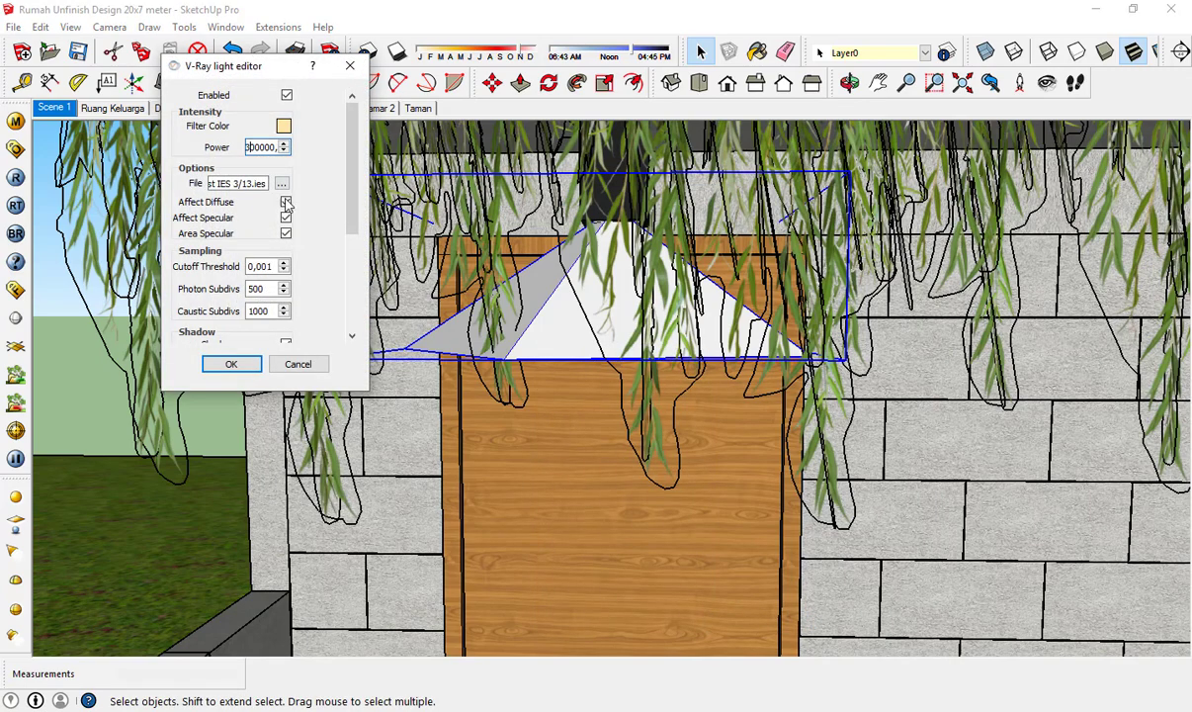
left_click(234, 364)
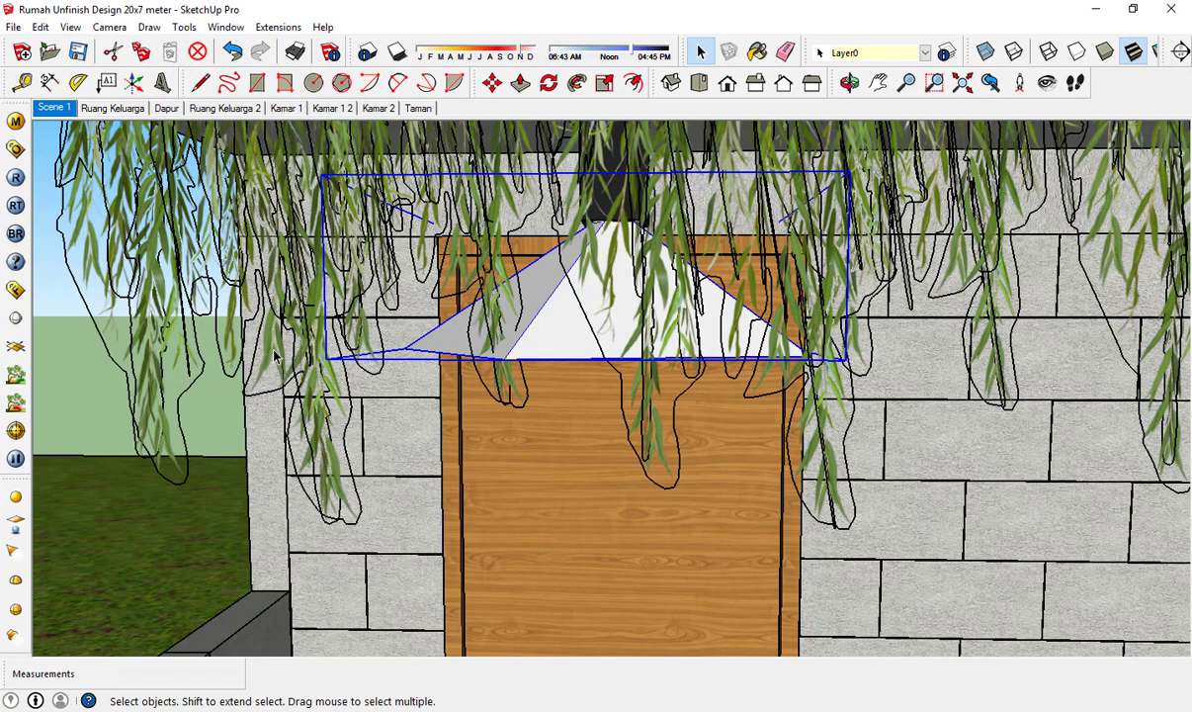
left_click(16, 178)
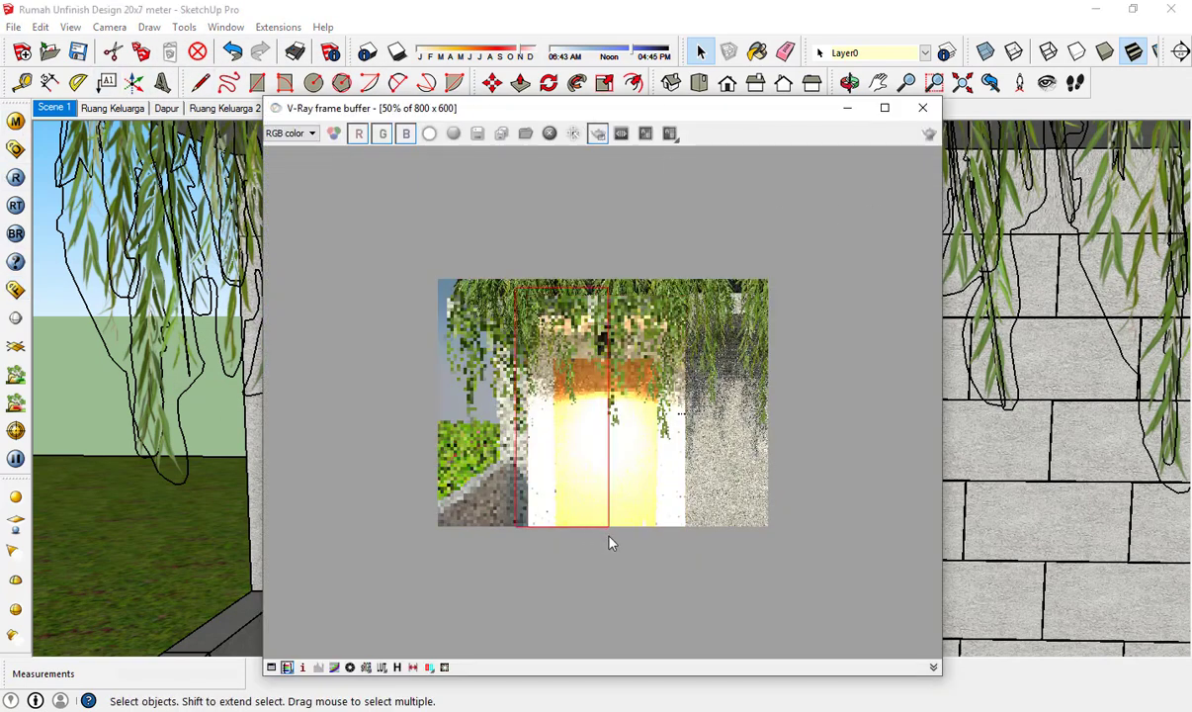
left_click(929, 136)
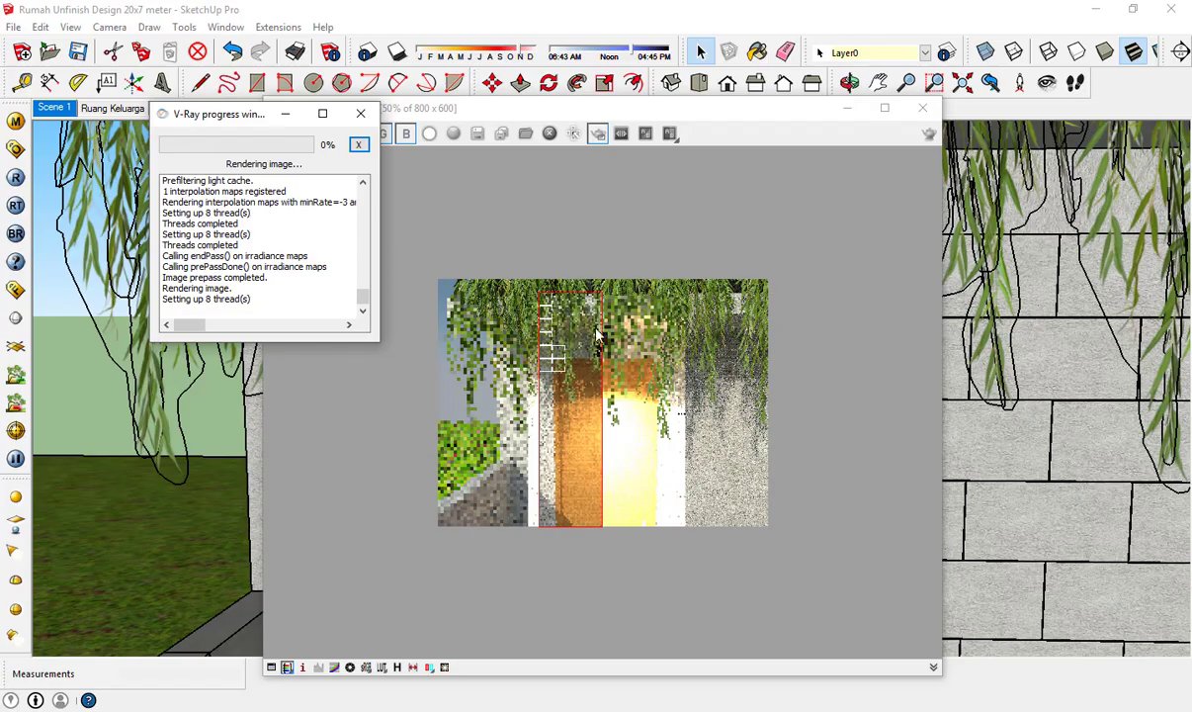
left_click(585, 400)
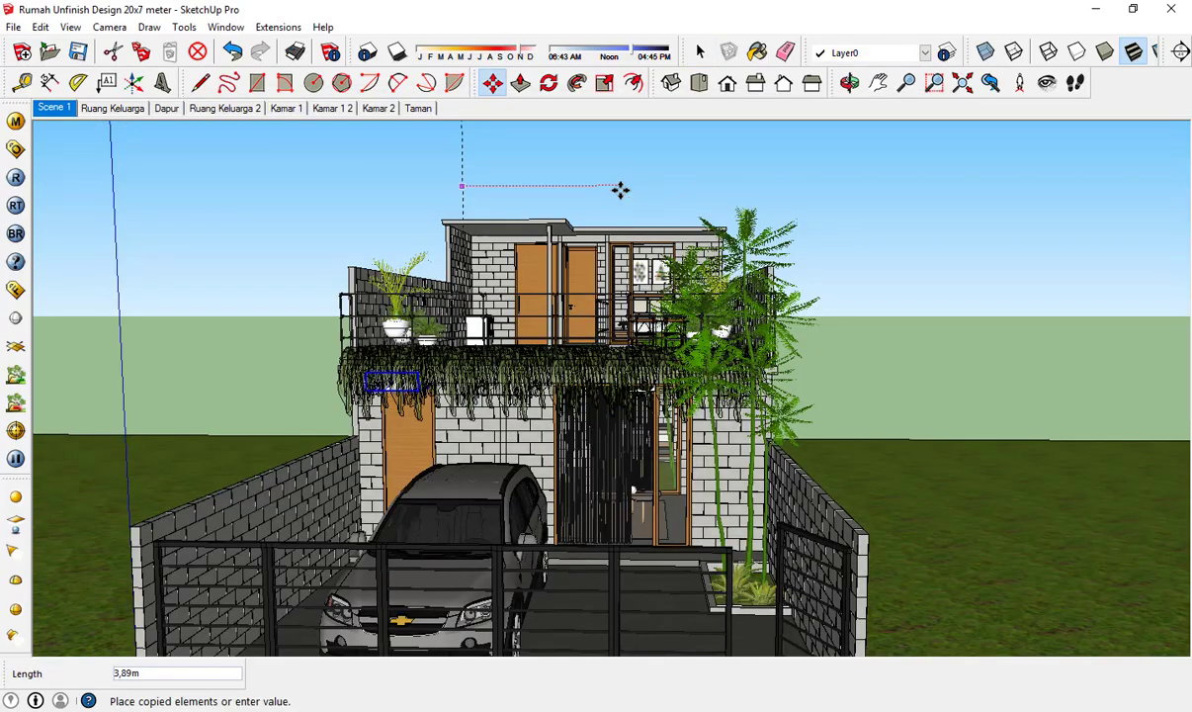
- Copy the IES light about 3,89 m along the facade to the glass door and shift it about 0,30 m to the downlight there
left_click(621, 189)
scroll(633, 398, "up", 5)
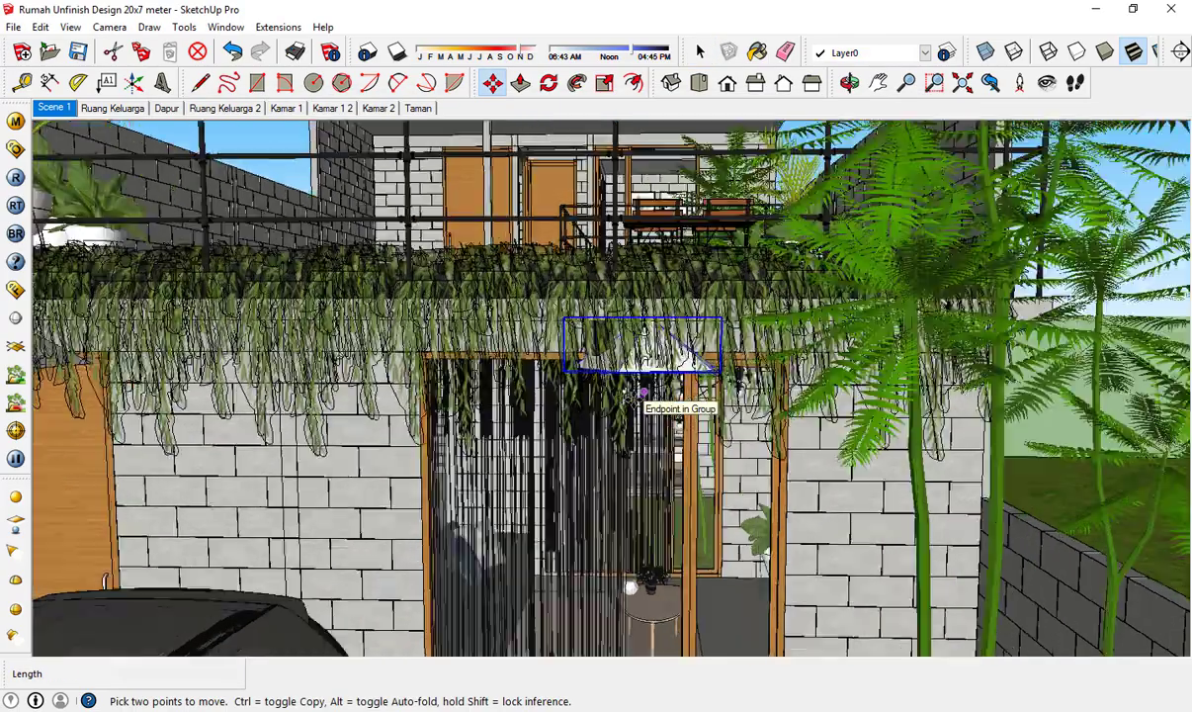
scroll(632, 397, "up", 3)
middle_click_drag(761, 485, 818, 405)
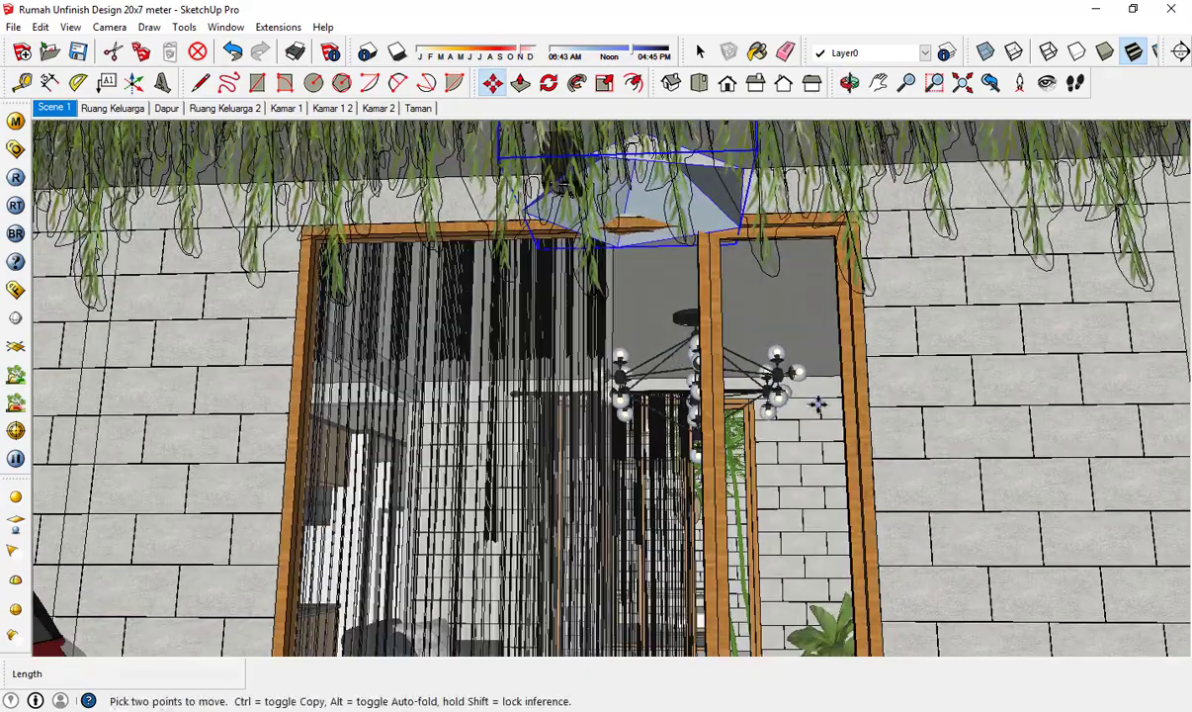
left_click(818, 403)
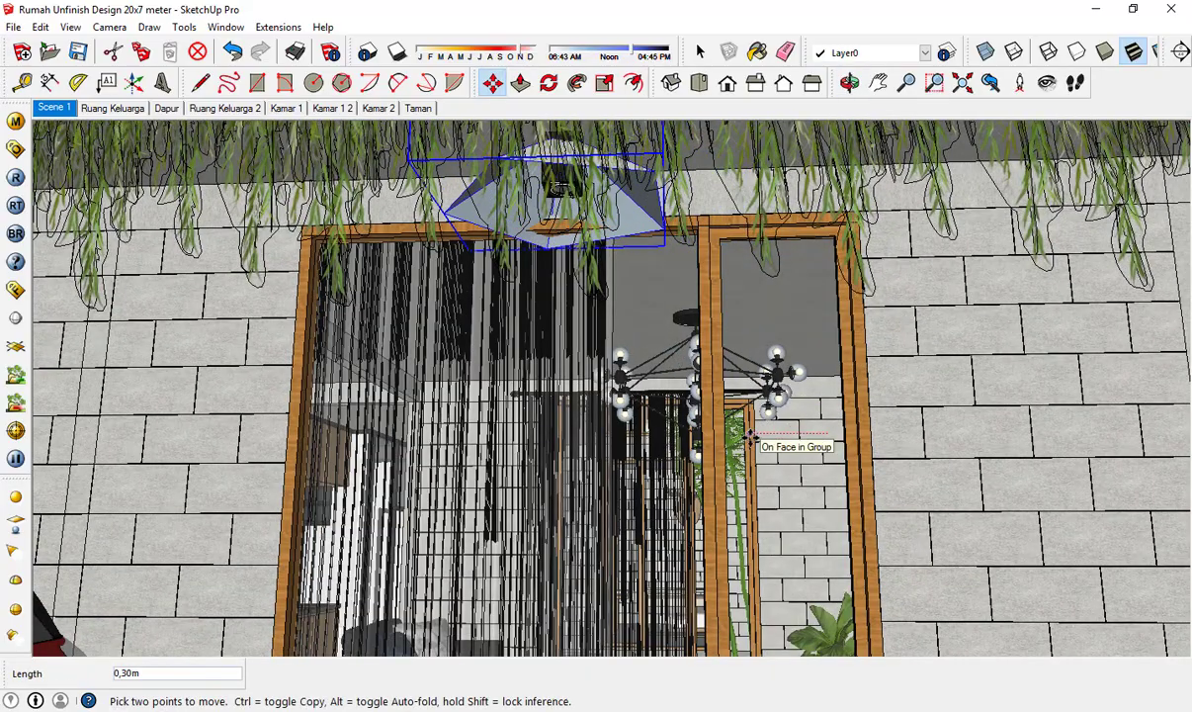
key("space")
- Turn the IES light copy 135° to face upward and position it over the garden planter beside the glass door
scroll(751, 438, "down", 5)
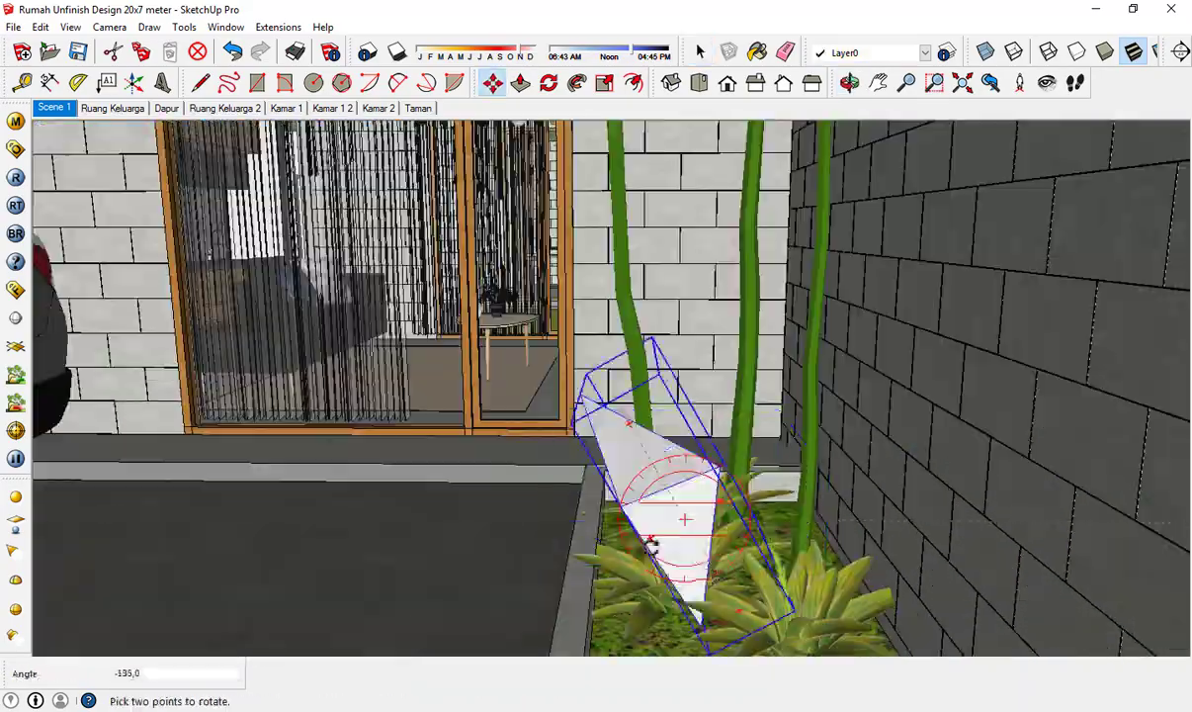
left_click(612, 501)
middle_click_drag(615, 502, 658, 540)
left_click(652, 538)
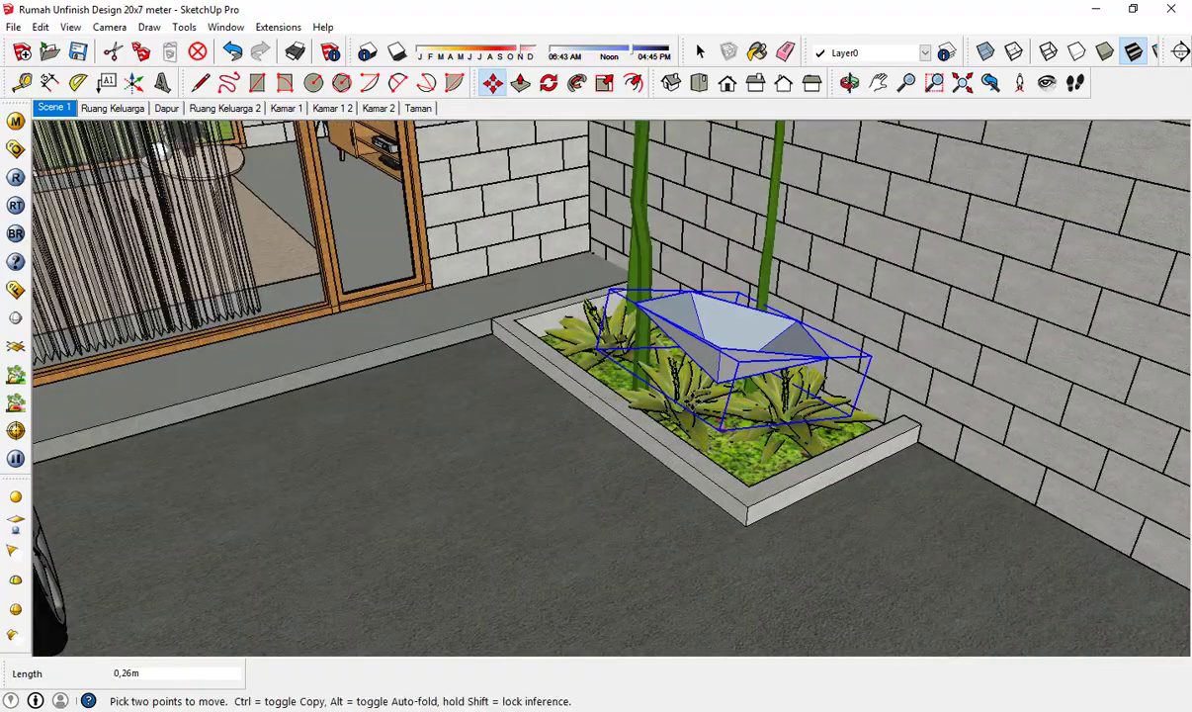
- Move the upward-facing IES light down among the plants in the garden planter
middle_click_drag(734, 502, 754, 514)
scroll(690, 472, "up", 3)
left_click(615, 558)
middle_click_drag(614, 558, 643, 386)
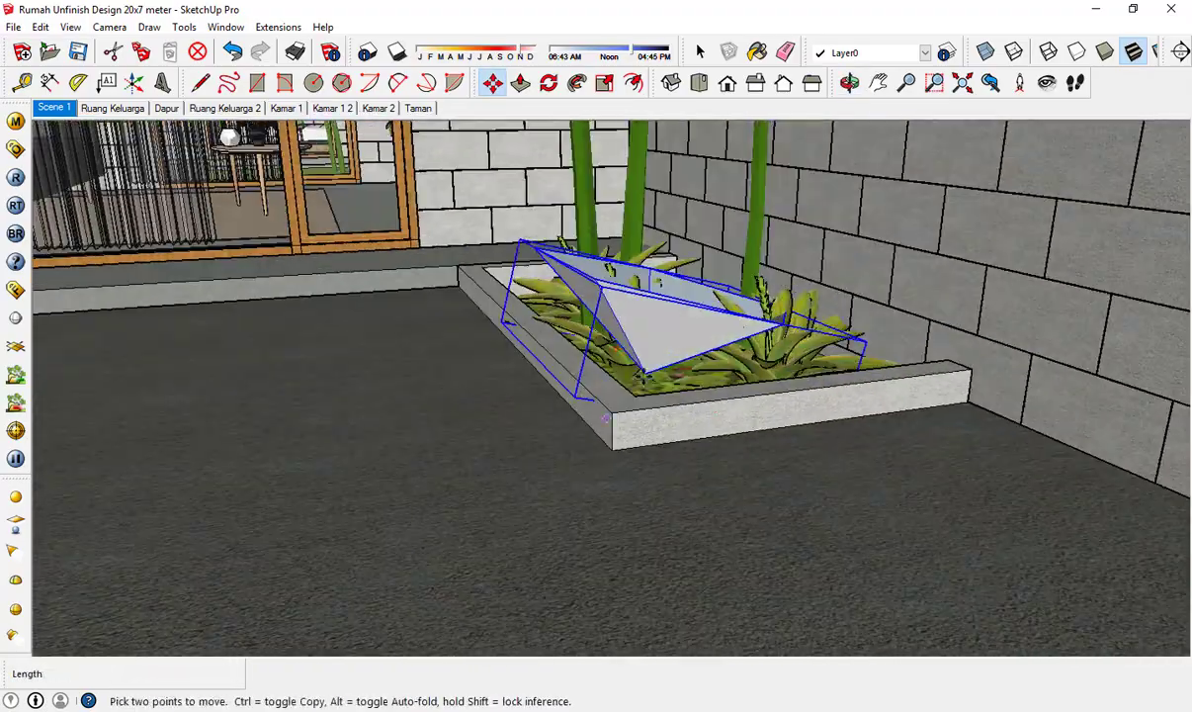
middle_click_drag(667, 297, 759, 577)
left_click(763, 580)
- Copy the upward-facing IES light along the planter and select the one at the planter's near end
key("ctrl")
left_click(573, 480)
middle_click_drag(573, 480, 494, 475)
key("space")
left_click(697, 473)
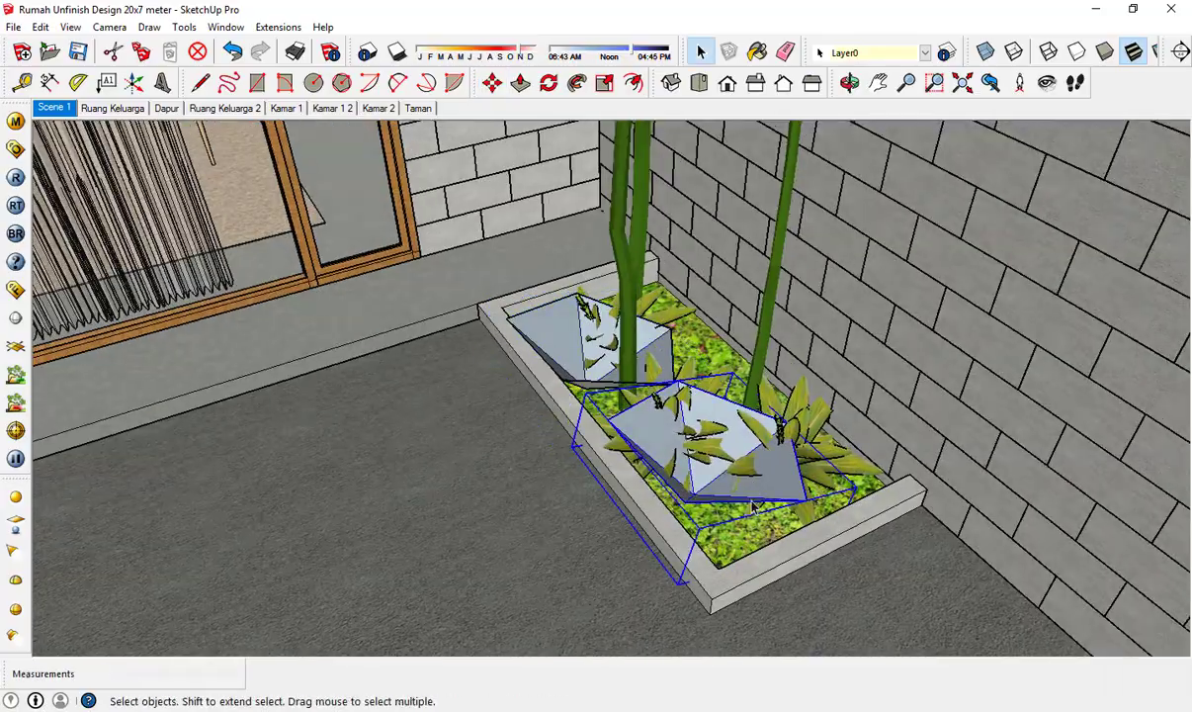
- Rotate the selected upward-facing IES light at the planter's near end and move it about 0,23 m
left_click(493, 84)
left_click(551, 83)
scroll(719, 509, "up", 3)
scroll(707, 392, "down", 3)
left_click(493, 83)
left_click(559, 585)
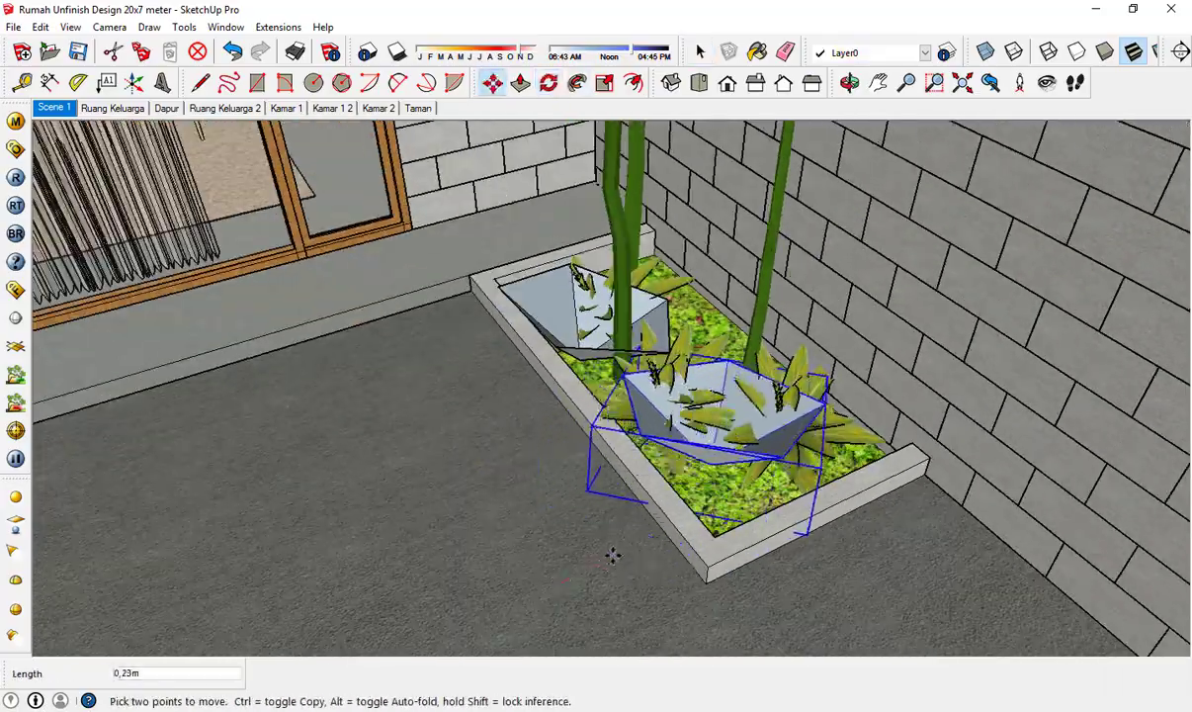
left_click(612, 553)
key("space")
- Switch to the Ruang Keluarga scene and frame the living room chandelier
scroll(805, 463, "down", 4)
scroll(807, 460, "down", 10)
middle_click_drag(776, 463, 215, 140)
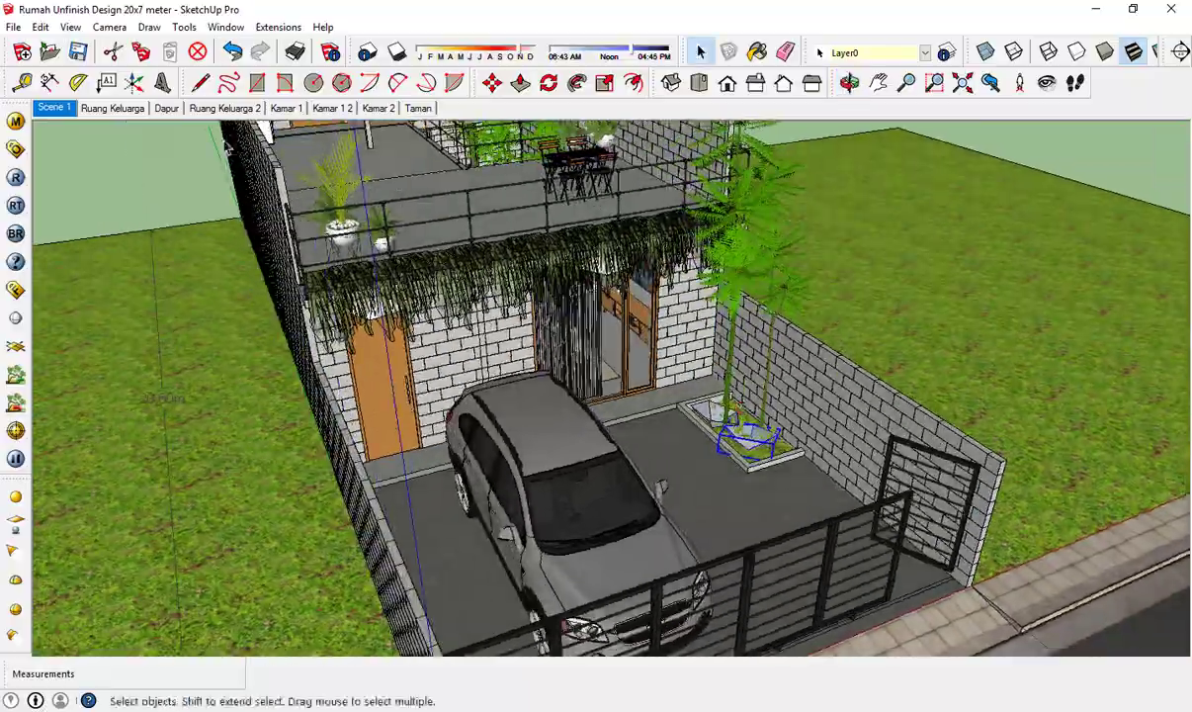
left_click(104, 108)
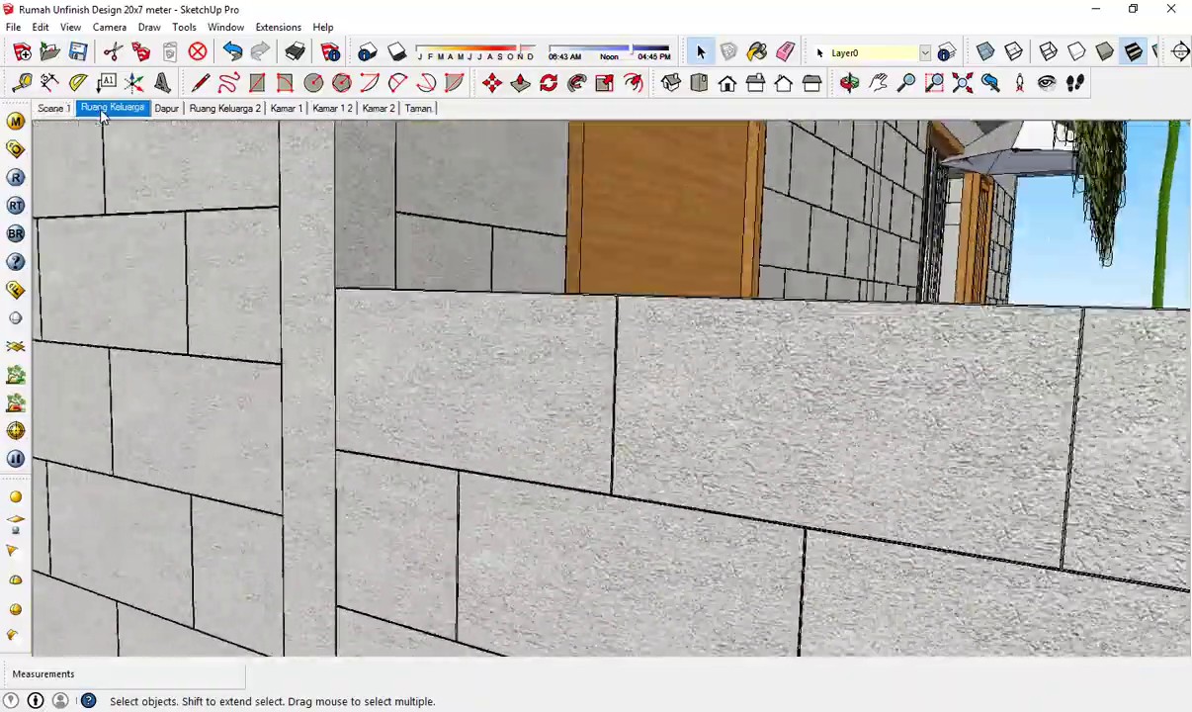
scroll(716, 153, "up", 8)
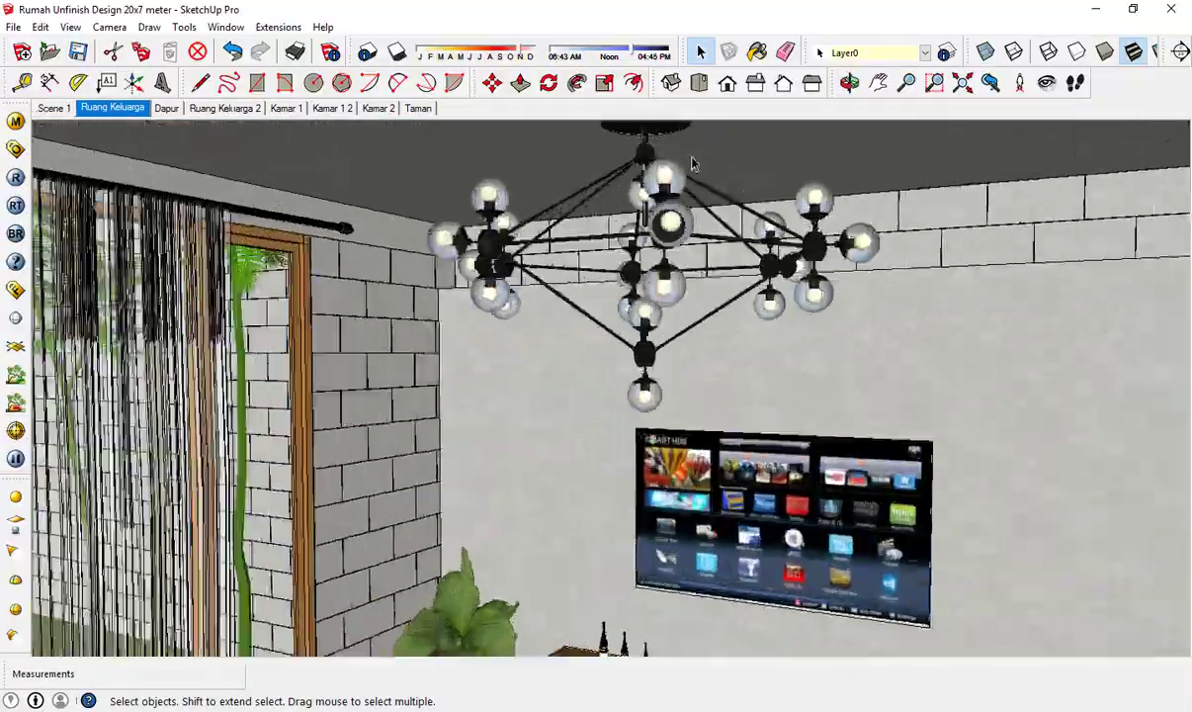
scroll(660, 195, "down", 3)
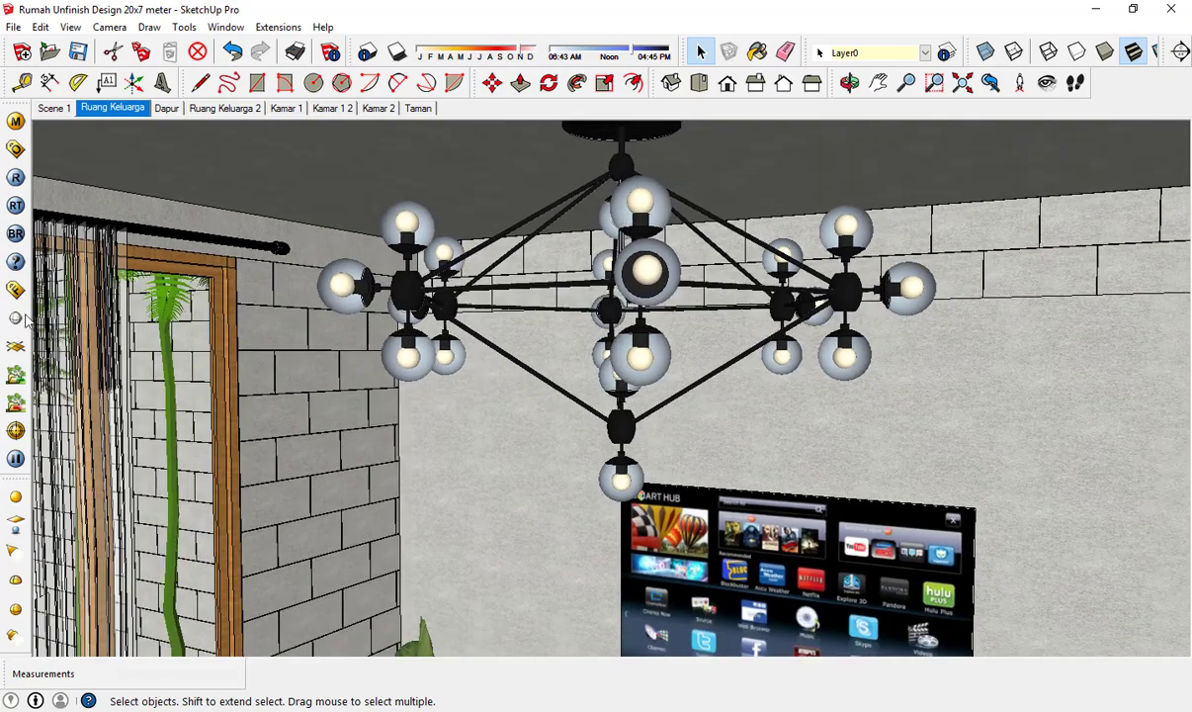
- Create a V-Ray sphere light at the chandelier's upper front bulb
left_click(17, 615)
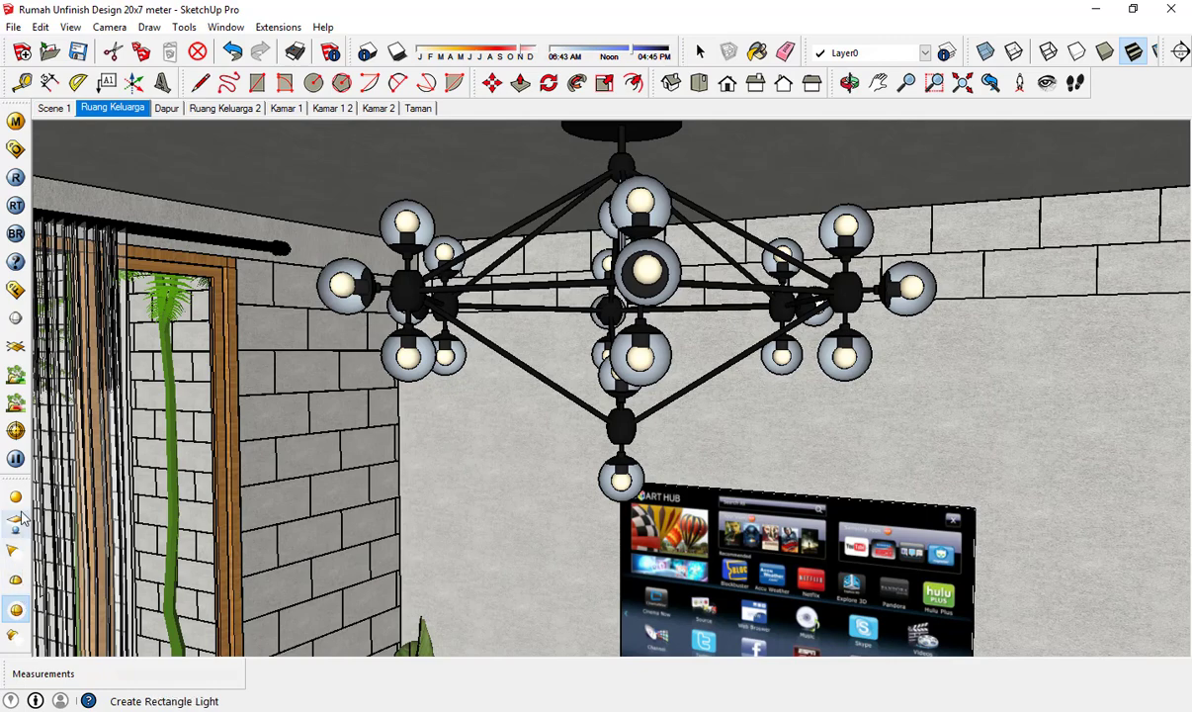
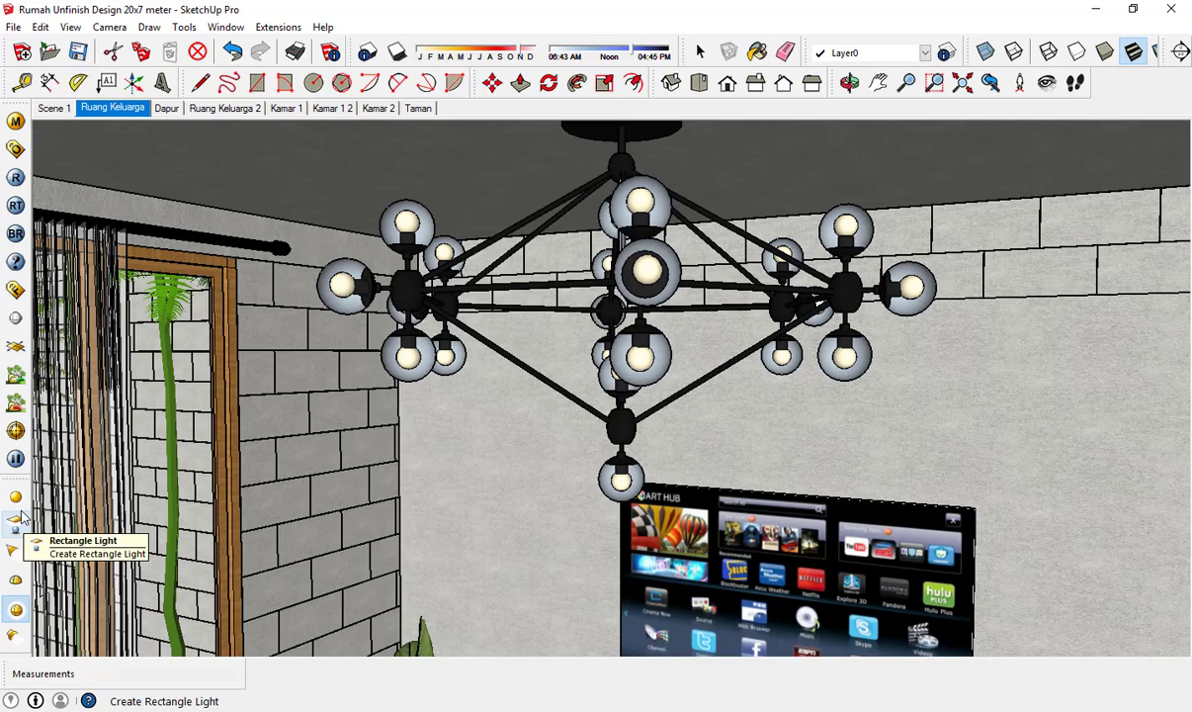
left_click(16, 497)
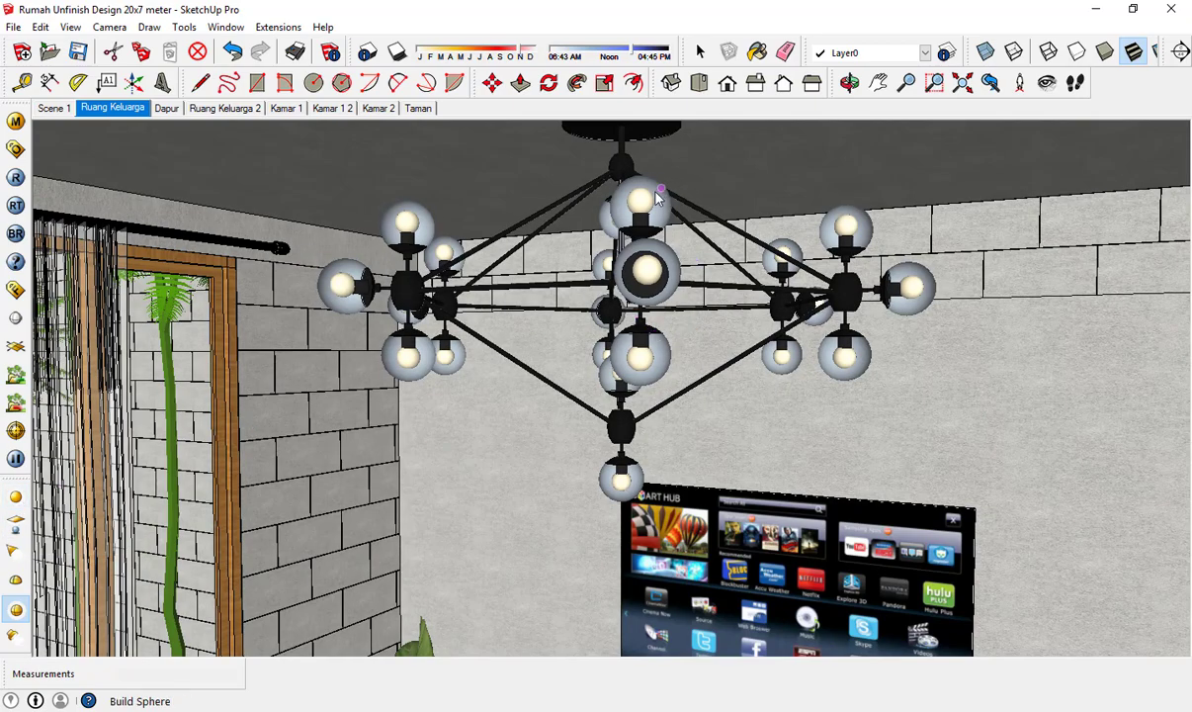
middle_click_drag(660, 198, 677, 244)
scroll(685, 233, "up", 3)
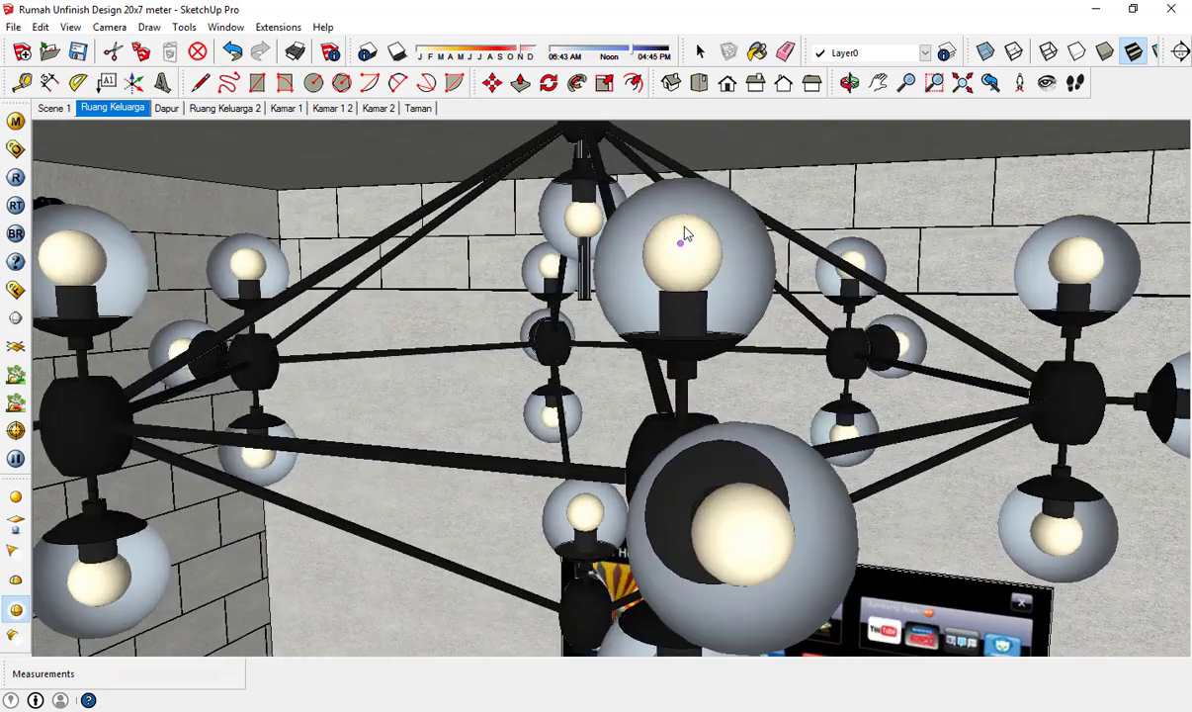
left_click(689, 226)
left_click(679, 288)
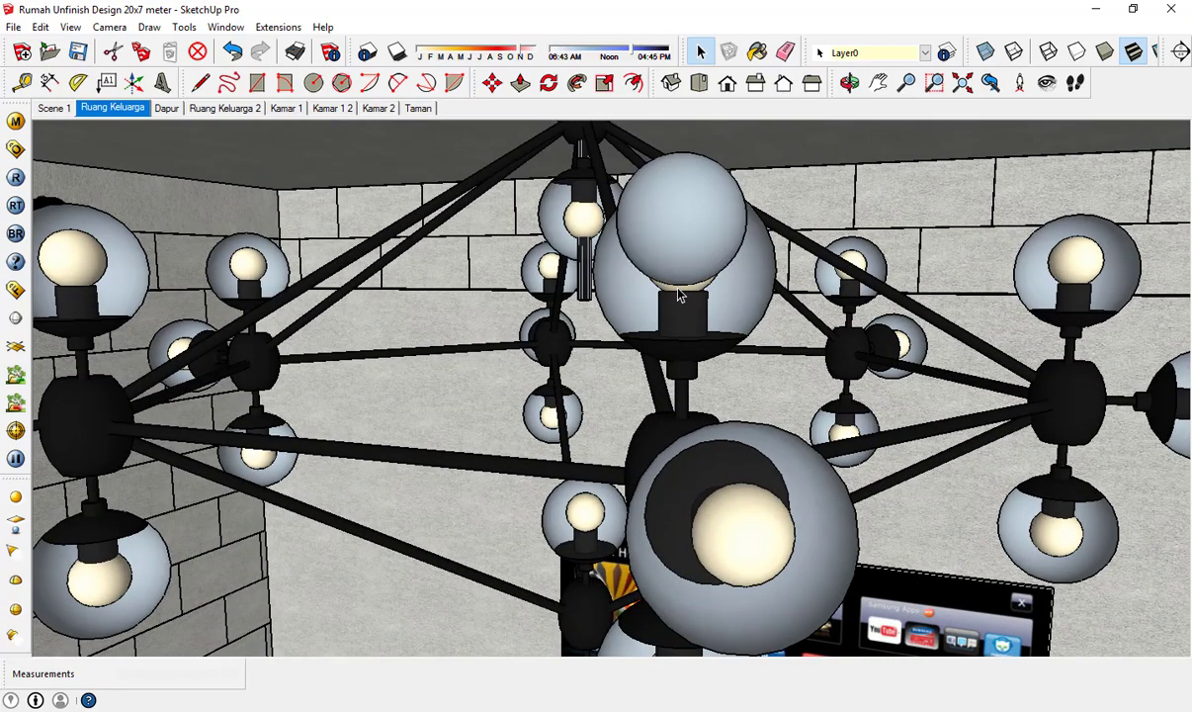
- Move the new sphere light 0,05 m to just below the chandelier's upper front bulb
left_click(676, 240)
middle_click_drag(675, 241, 793, 344)
right_click(671, 218)
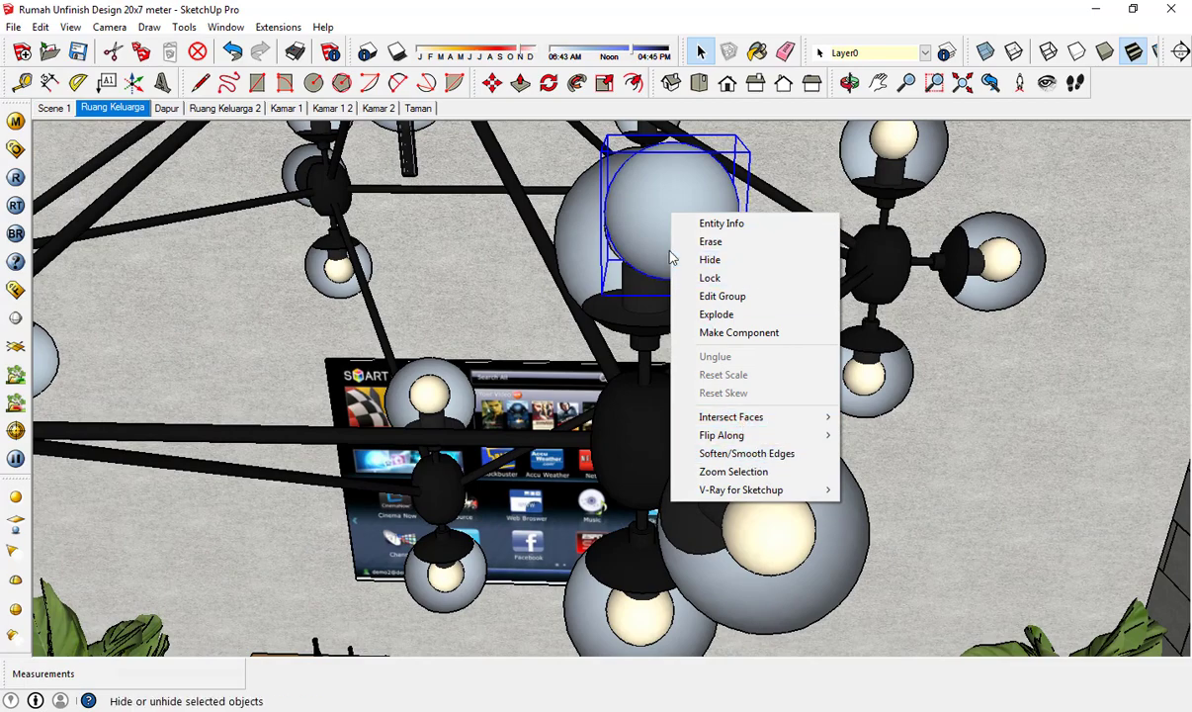
left_click(667, 250)
double_click(672, 219)
right_click(673, 211)
- Set the sphere light's V-Ray color to the saved pale yellow custom color, RGB 255, 230, 169
right_click(619, 397)
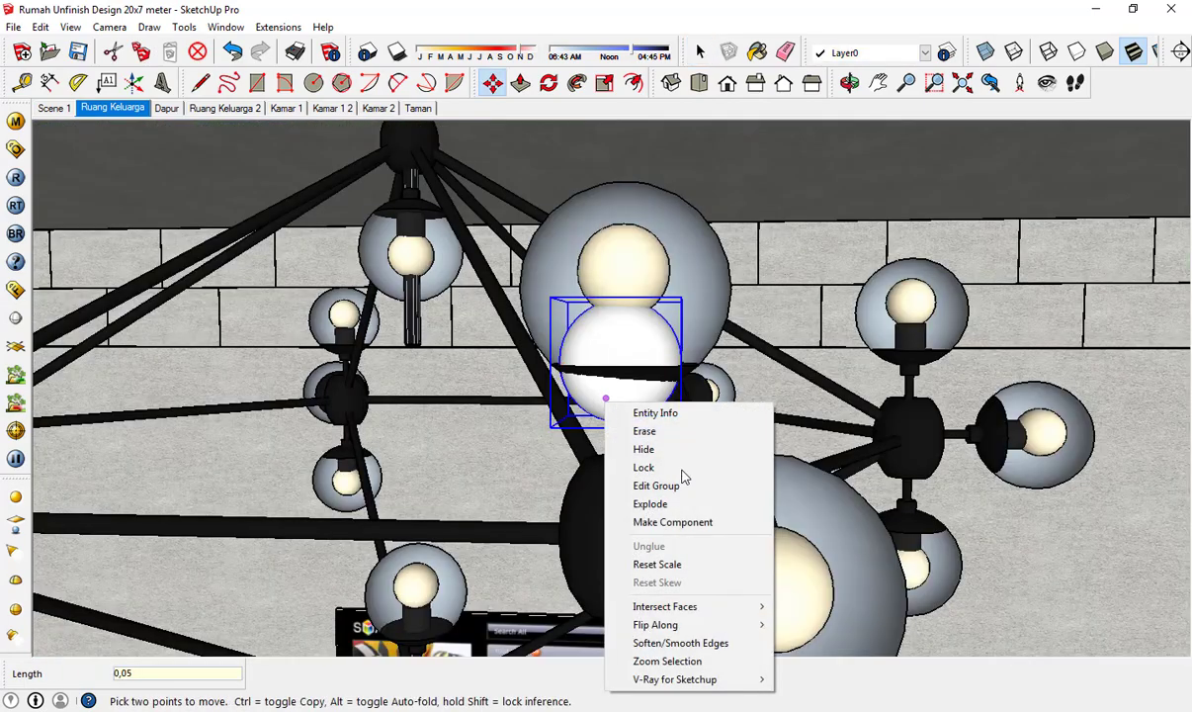
mouse_move(705, 676)
left_click(817, 682)
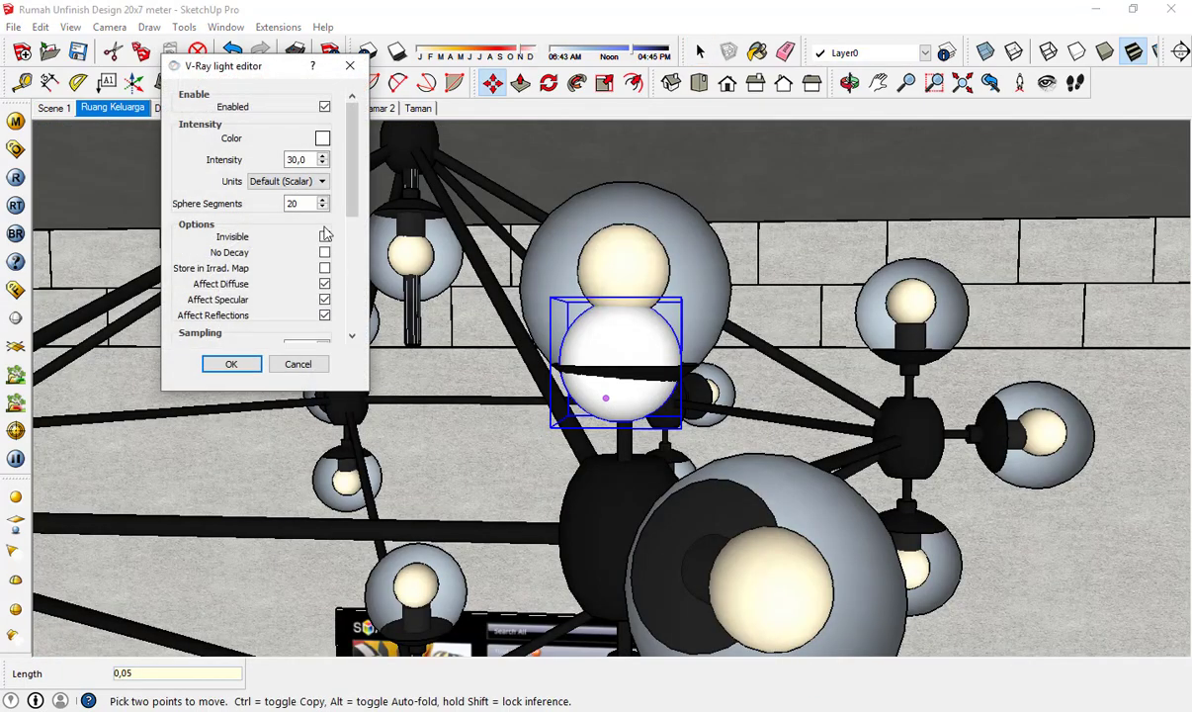
left_click(322, 140)
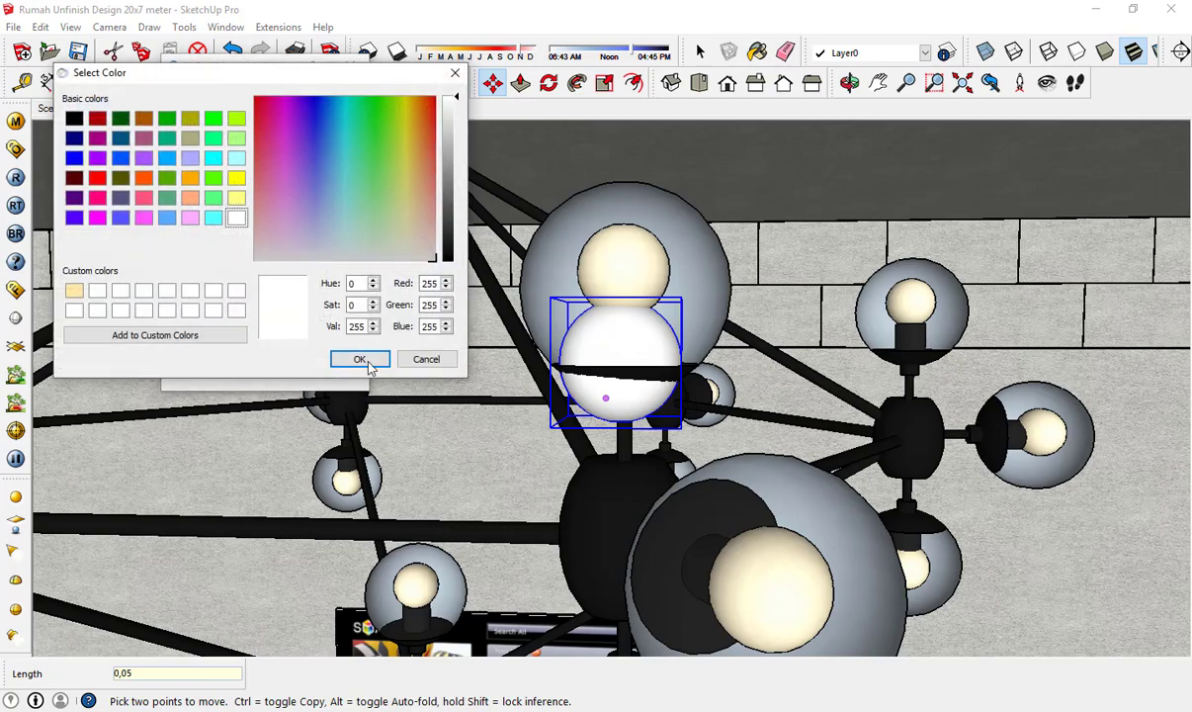
left_click(74, 290)
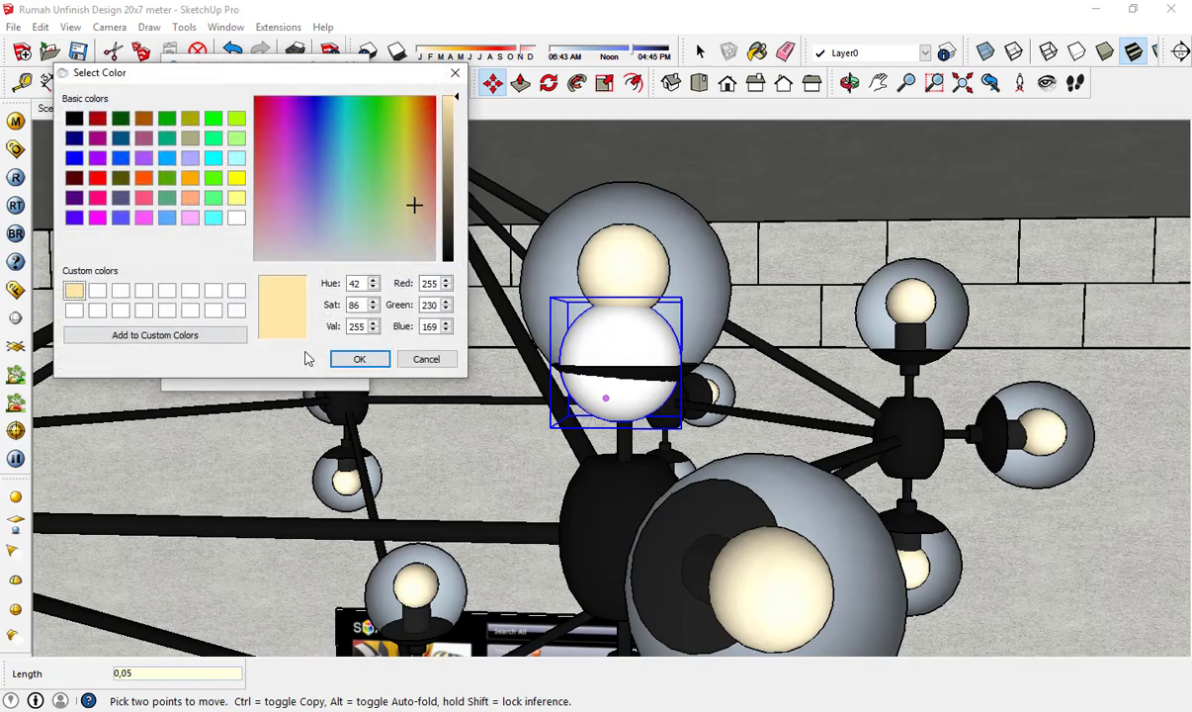
left_click(357, 360)
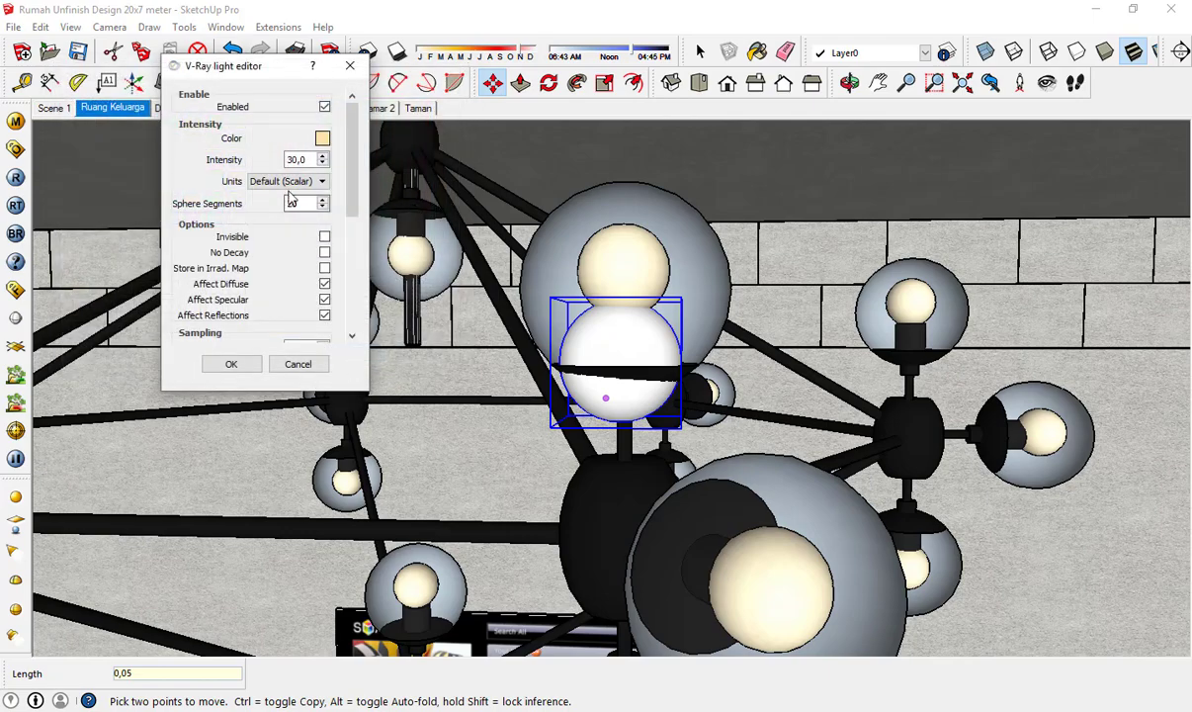
left_click(323, 139)
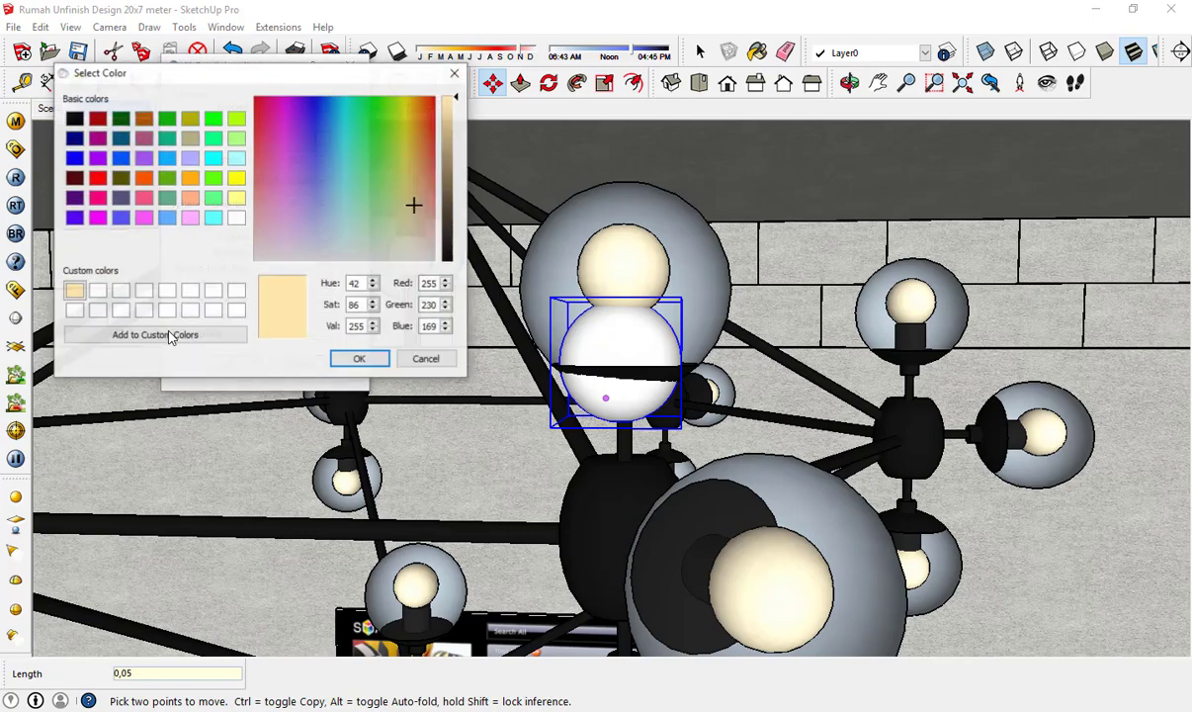
left_click(74, 310)
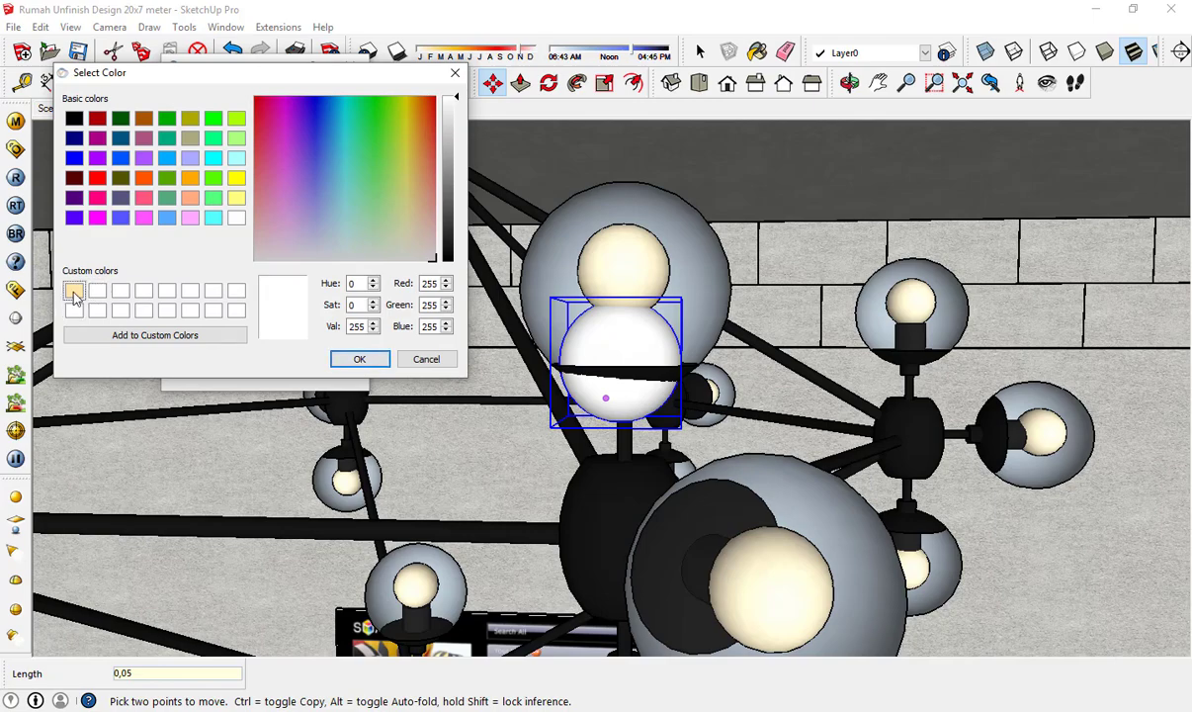
left_click(74, 293)
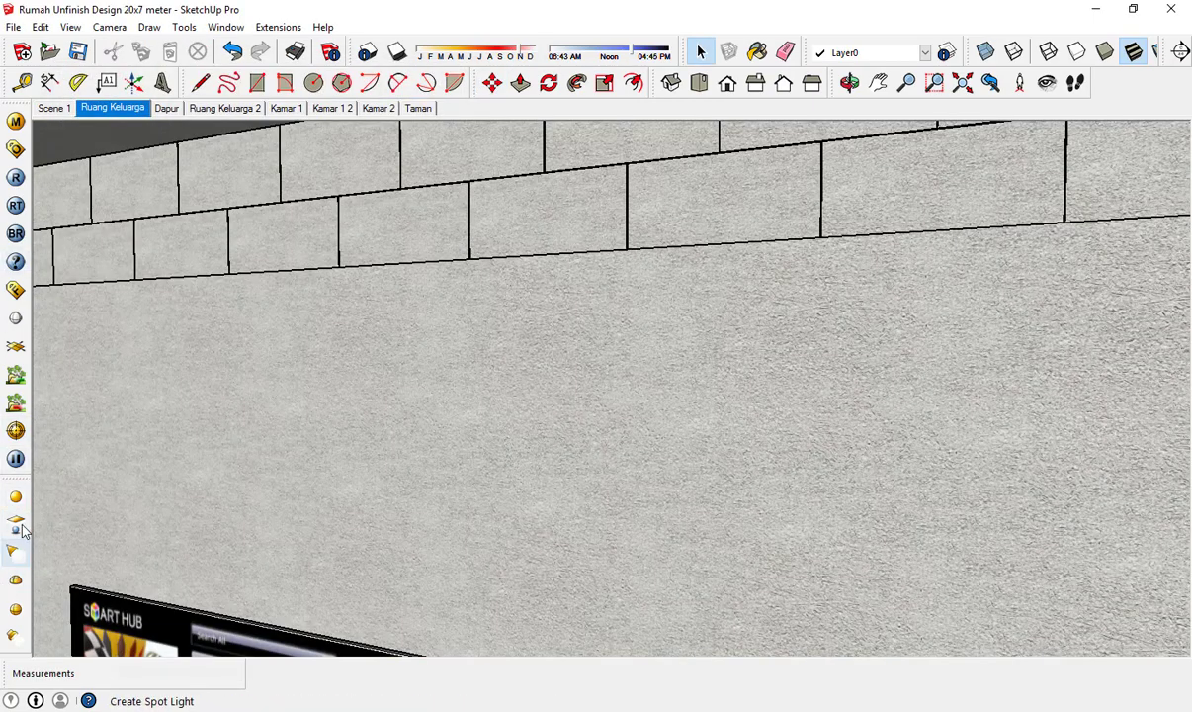
- Draw a V-Ray rectangle light along the floor of the recessed ledge above the TV wall
left_click(18, 525)
middle_click_drag(138, 209, 125, 246)
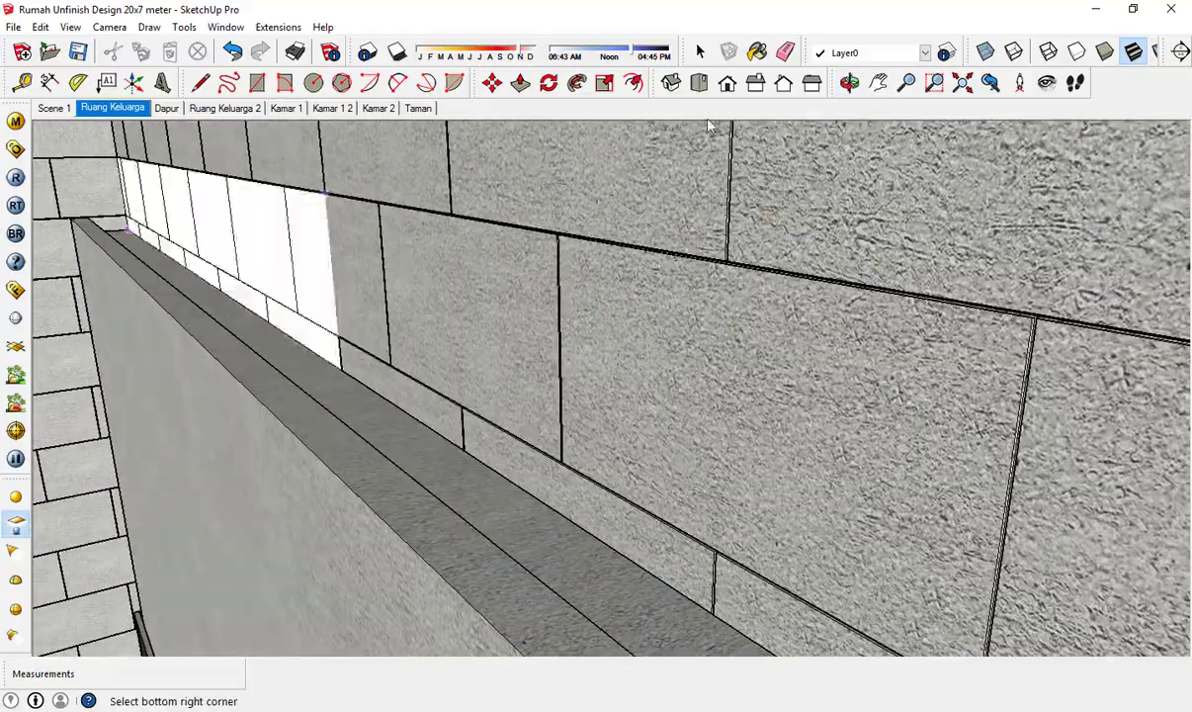
left_click(1047, 82)
left_click_drag(597, 347, 836, 392)
middle_click_drag(463, 376, 538, 376)
scroll(515, 375, "up", 1)
scroll(515, 374, "up", 1)
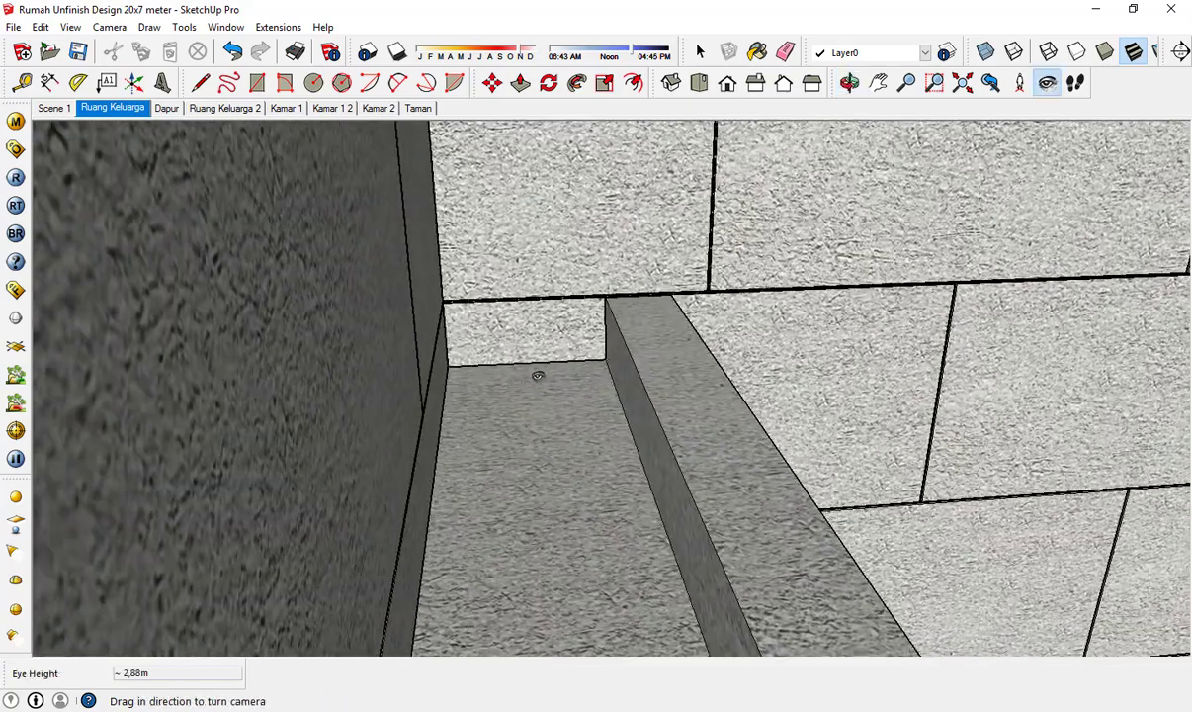
type("`")
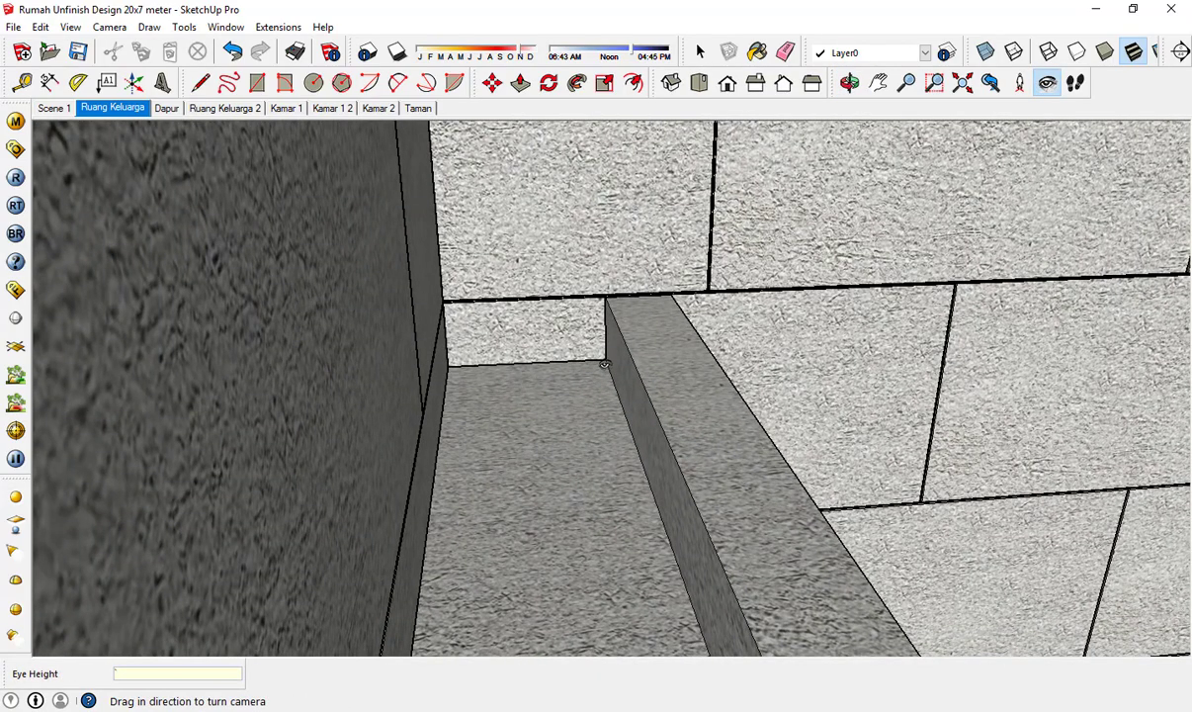
key("space")
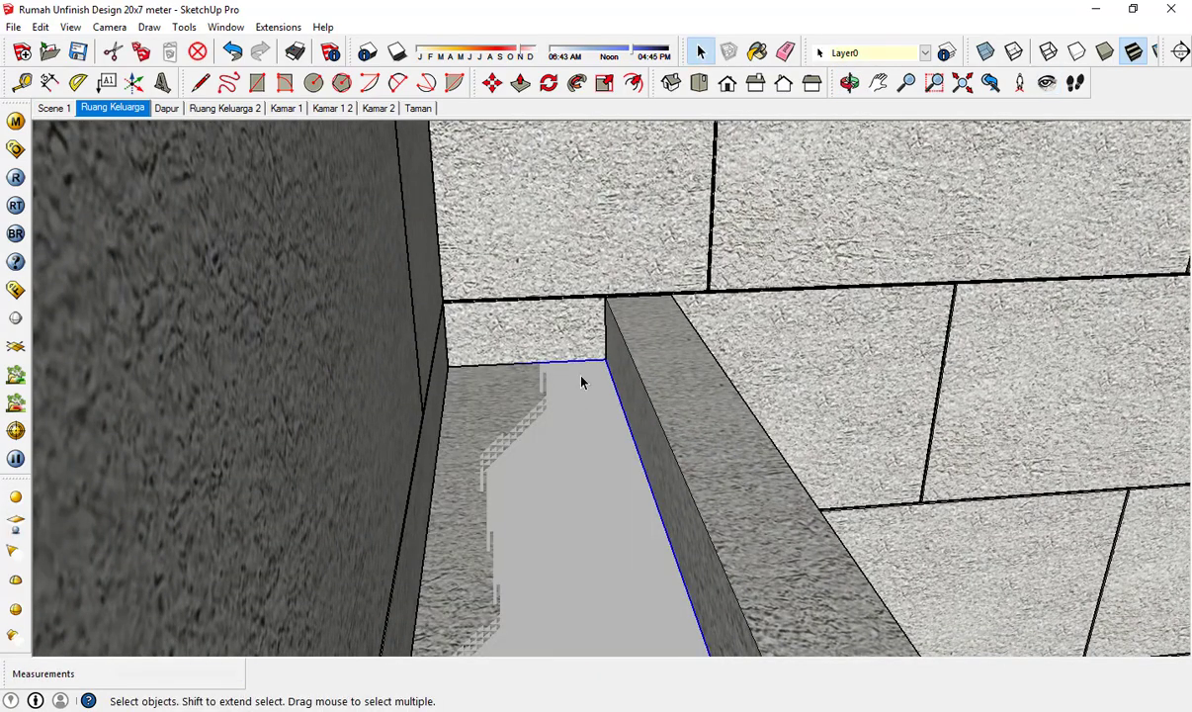
- Raise the rectangle light about 0,01 m above the surface of the recess
scroll(583, 346, "up", 3)
key("m")
left_click(590, 332)
left_click(594, 316)
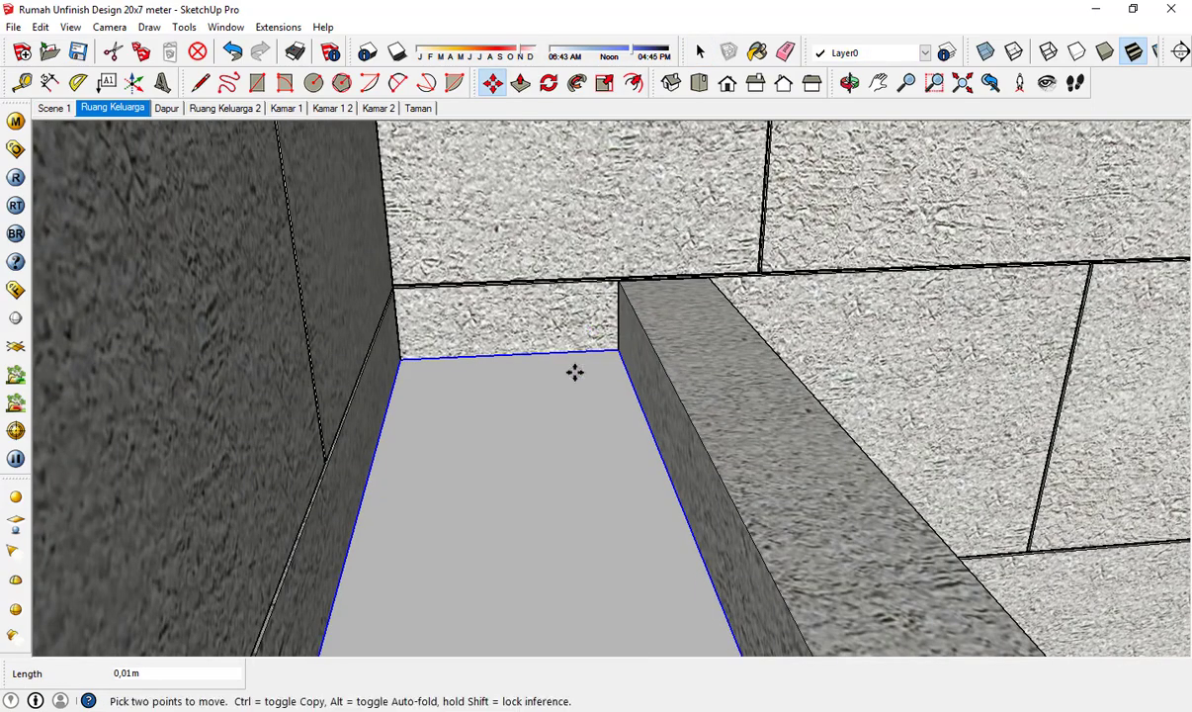
key("space")
- Set the recess rectangle light's color to the saved pale yellow custom color, RGB 255, 230, 169
right_click(574, 373)
mouse_move(697, 660)
left_click(767, 657)
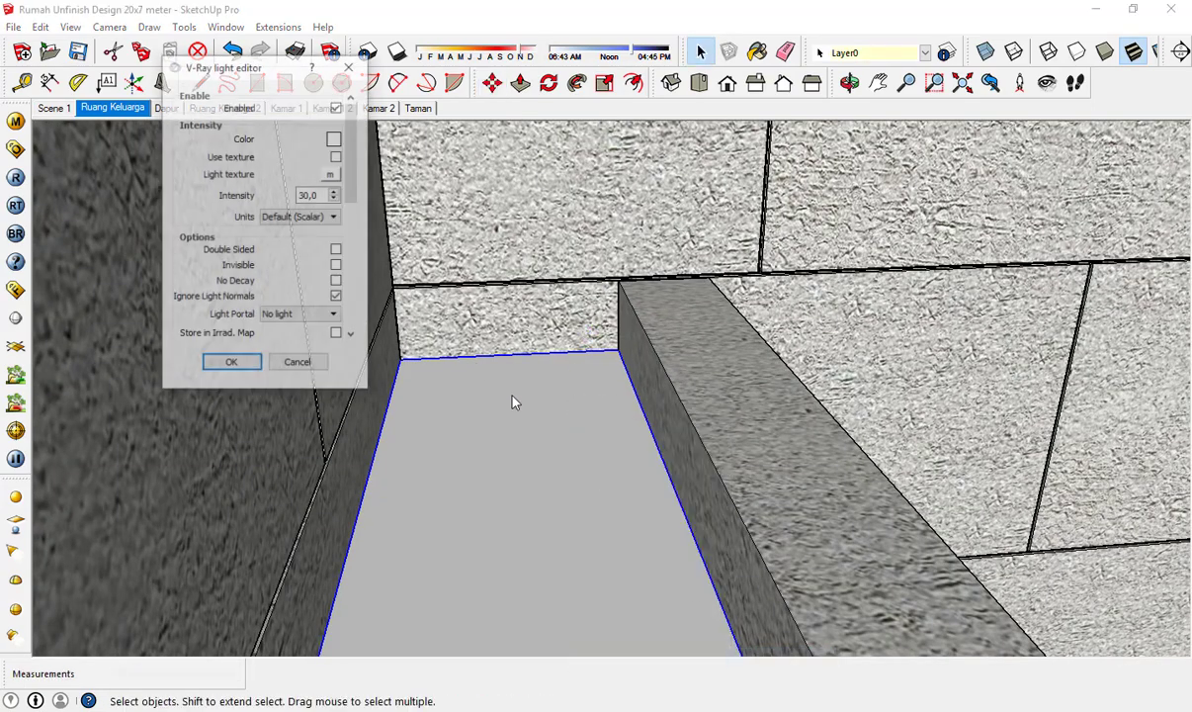
left_click(336, 139)
left_click(74, 285)
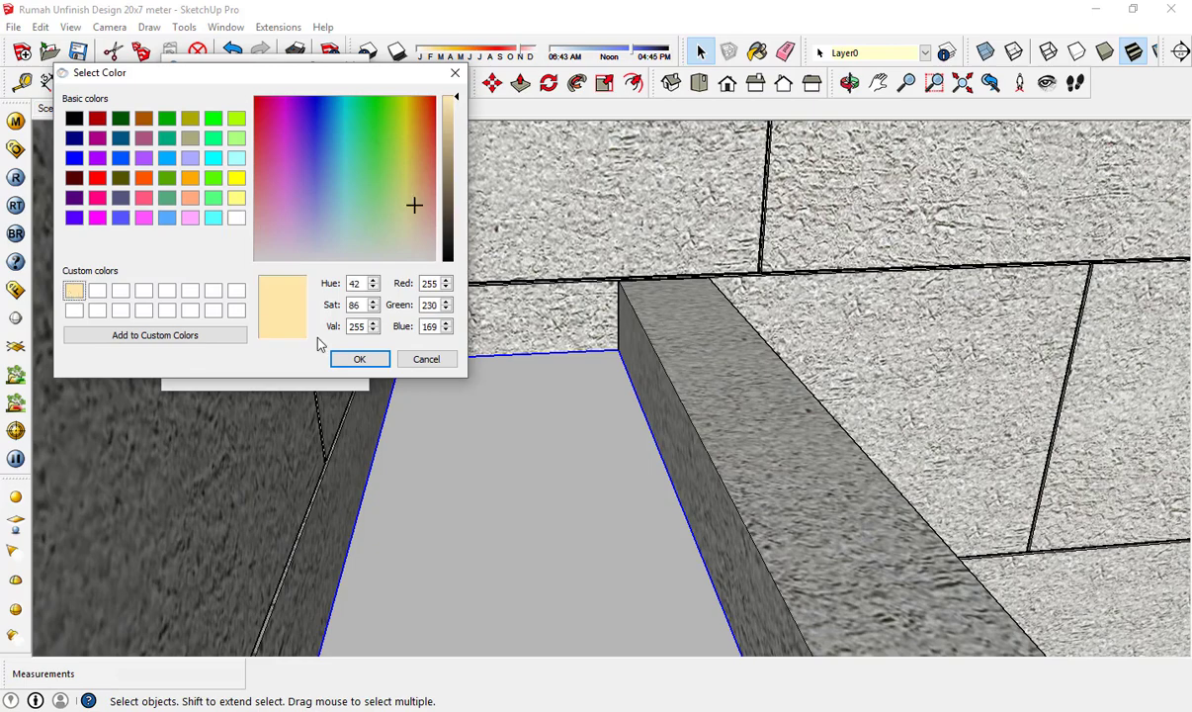
left_click(354, 358)
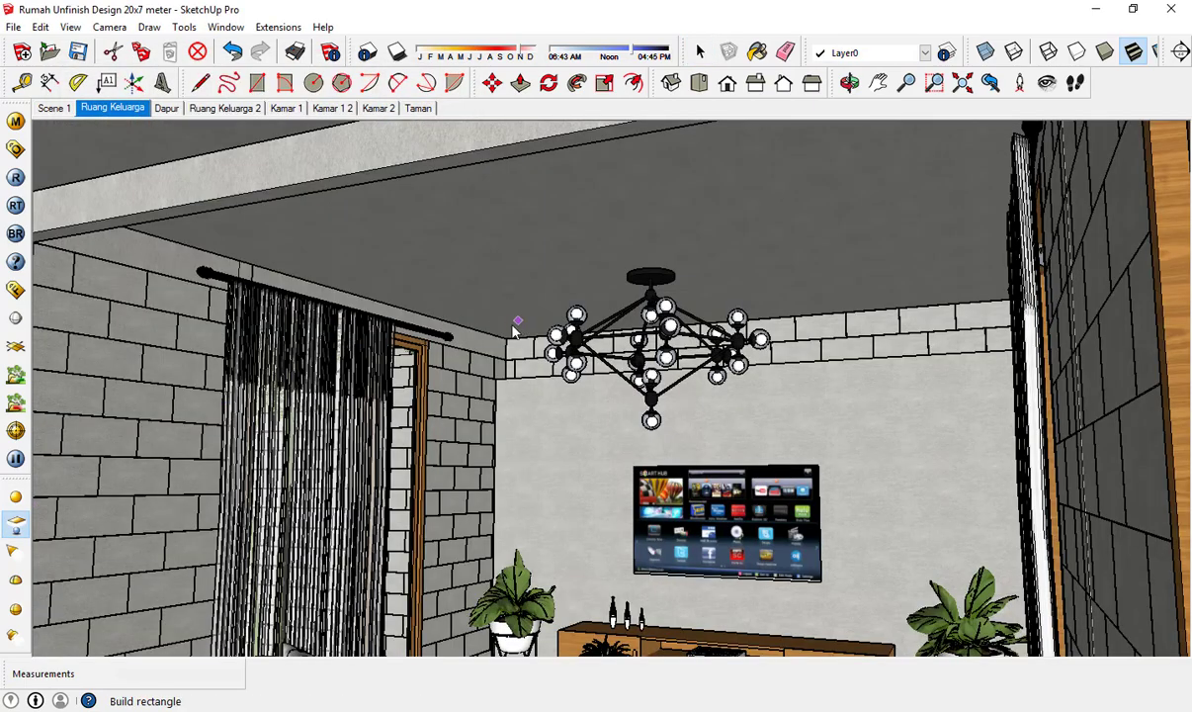
- Draw a large V-Ray rectangle light covering most of the living room ceiling above the chandelier
left_click(511, 327)
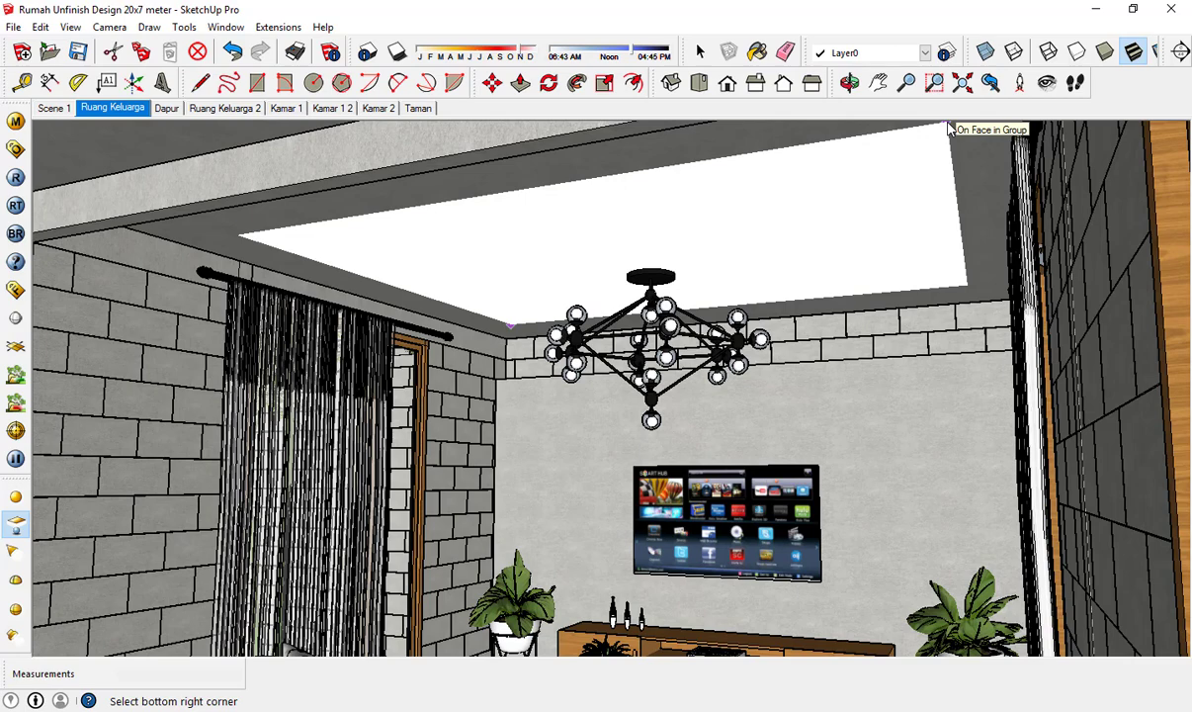
left_click(947, 127)
key("space")
- Move the ceiling rectangle light down 0,15 m from the ceiling
left_click(878, 162)
key("m")
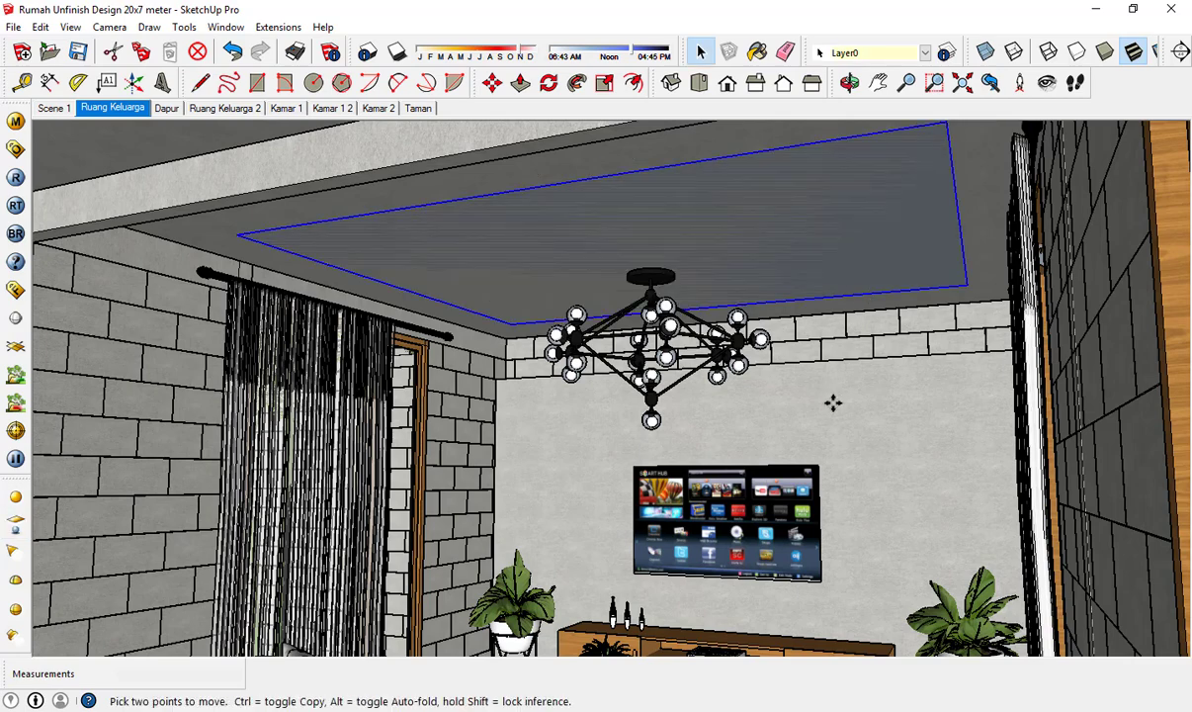
left_click(833, 402)
type("0,15")
key("Return")
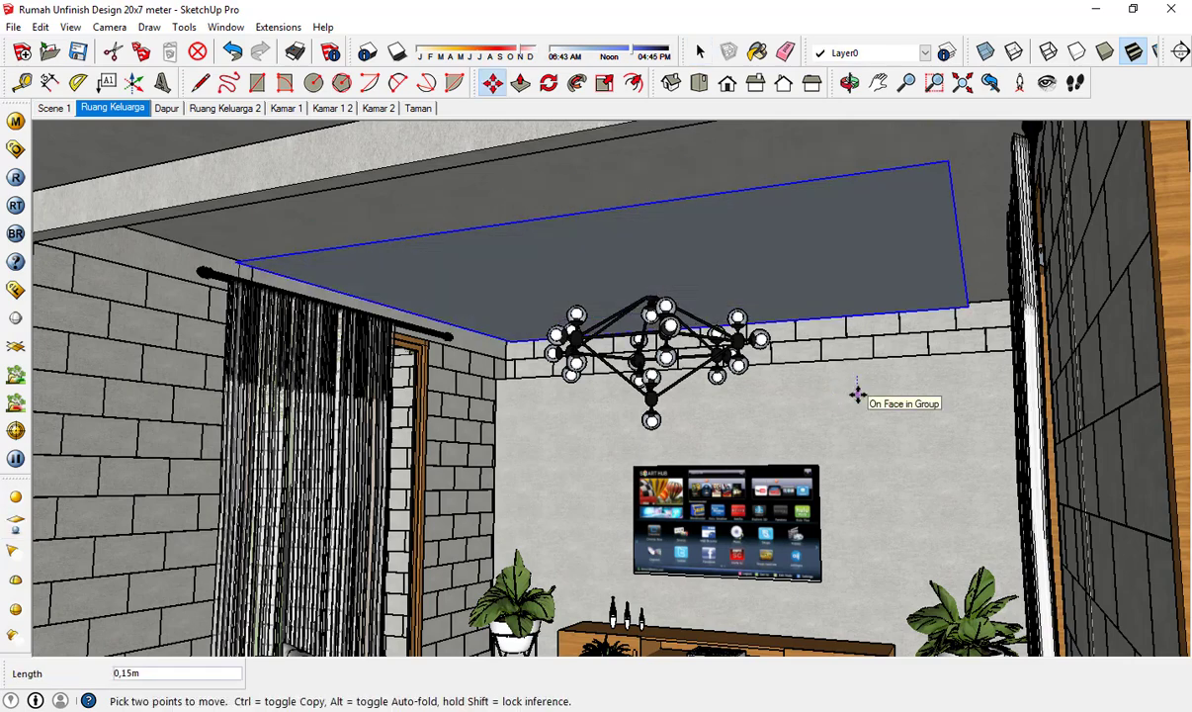
- Set the ceiling rectangle light's V-Ray intensity to 50,0 and make it invisible
right_click(841, 265)
mouse_move(941, 527)
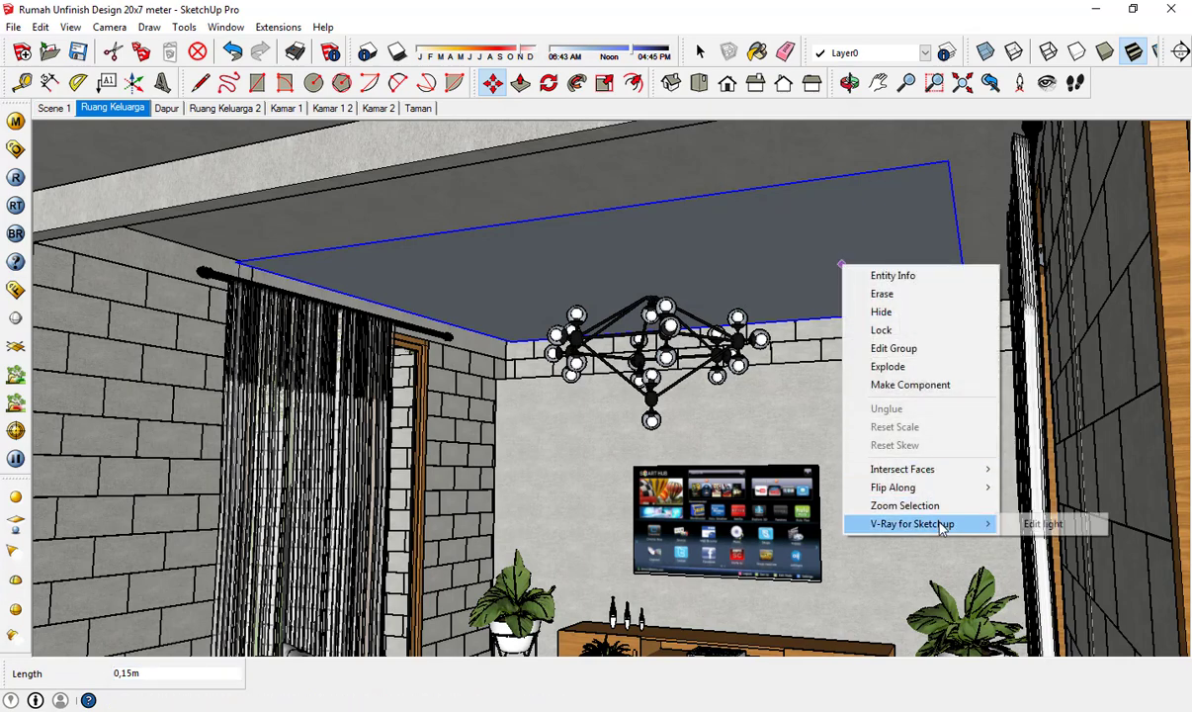
left_click(1041, 523)
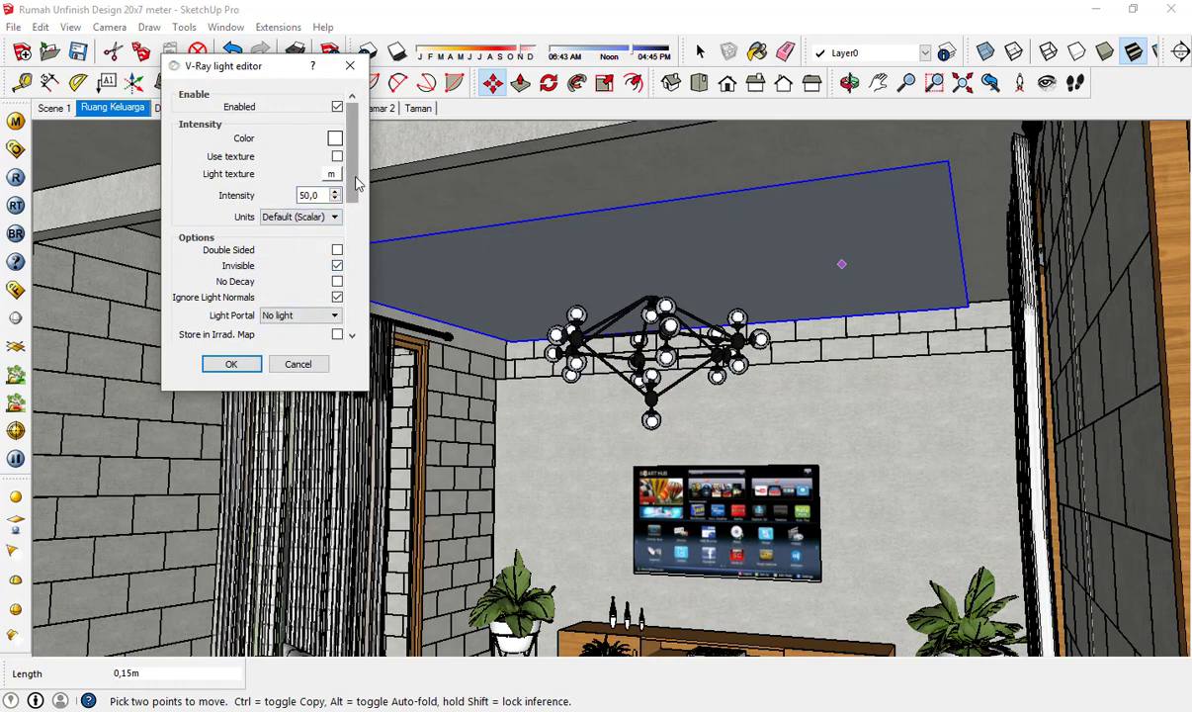
scroll(356, 183, "down", 3)
left_click(245, 368)
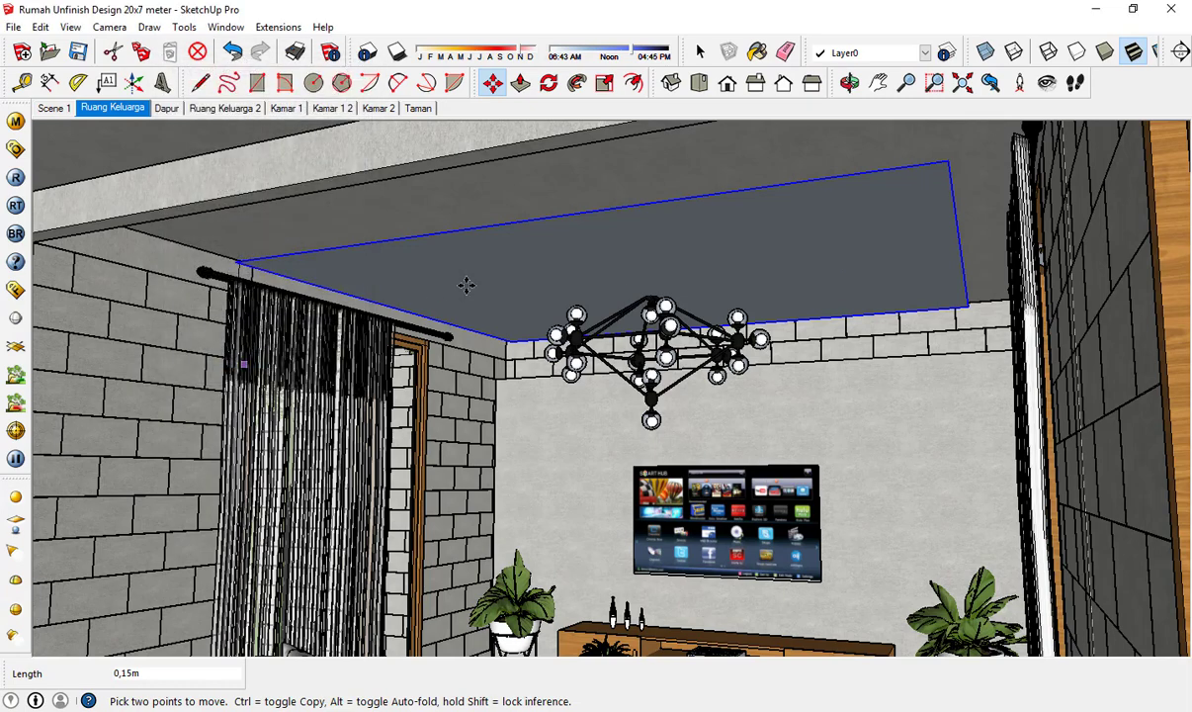
- Flip the ceiling rectangle light along its vertical axis so that it faces down into the living room
right_click(467, 285)
mouse_move(596, 551)
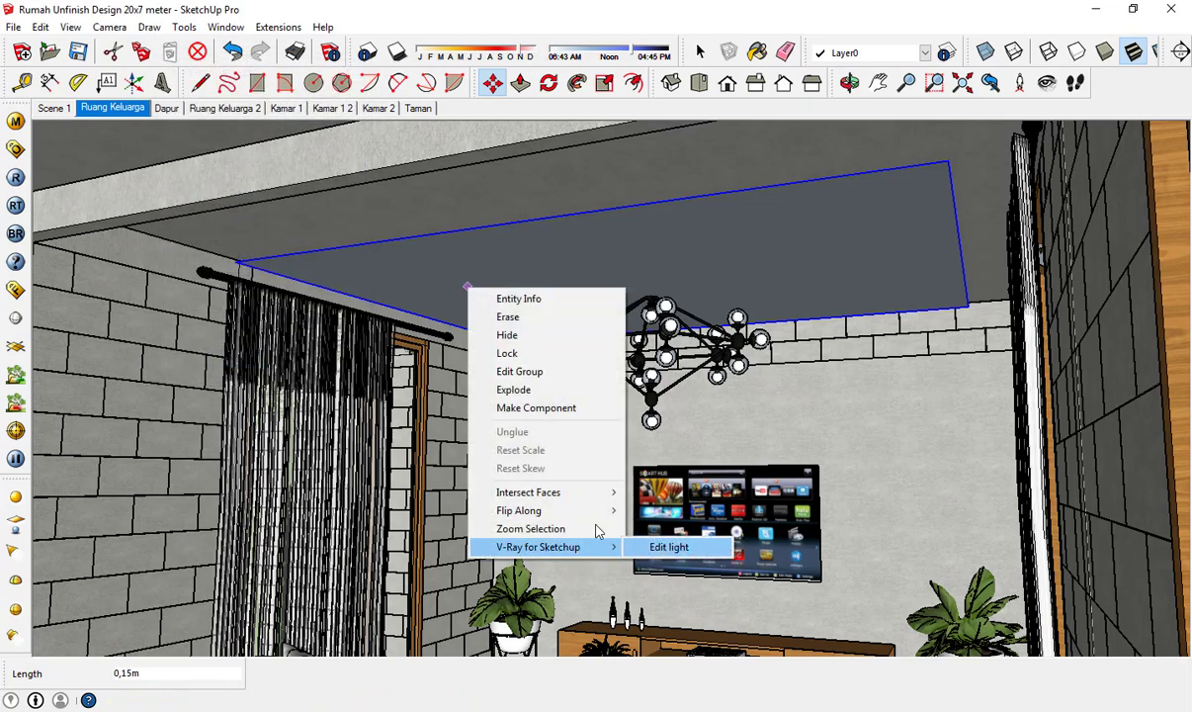
mouse_move(601, 512)
left_click(697, 544)
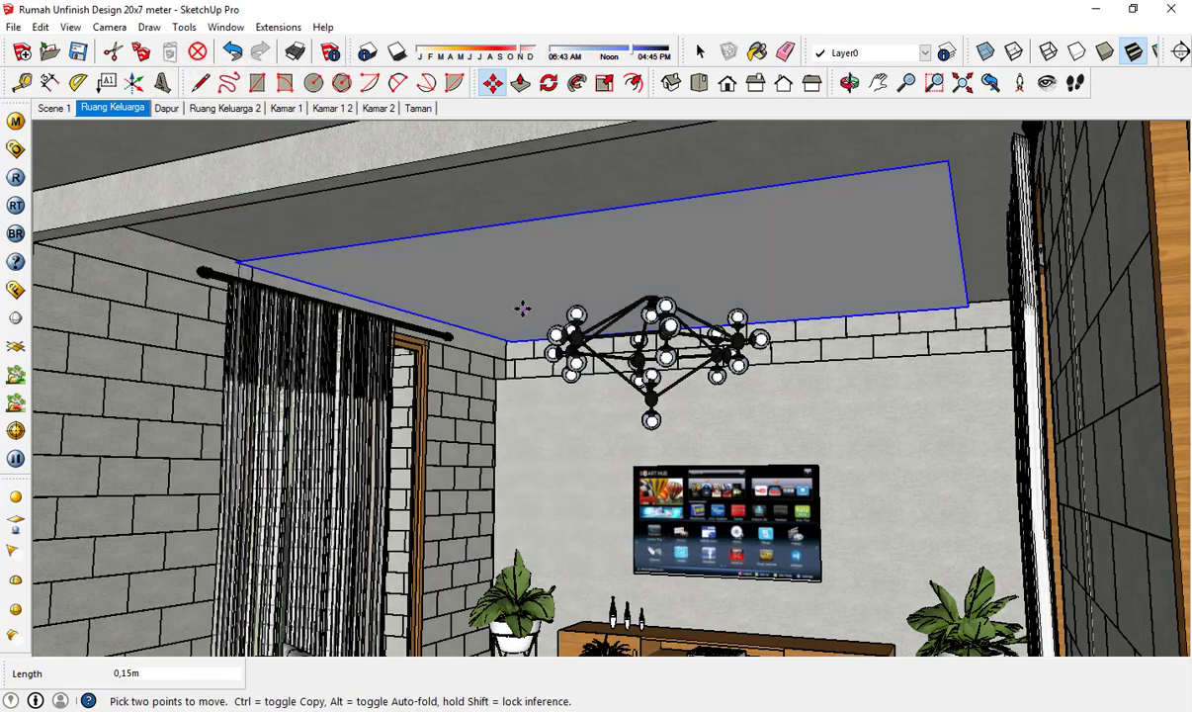
- Scale the living room's ceiling rectangle light into a narrower strip beside the chandelier, inset from the side walls
key("s")
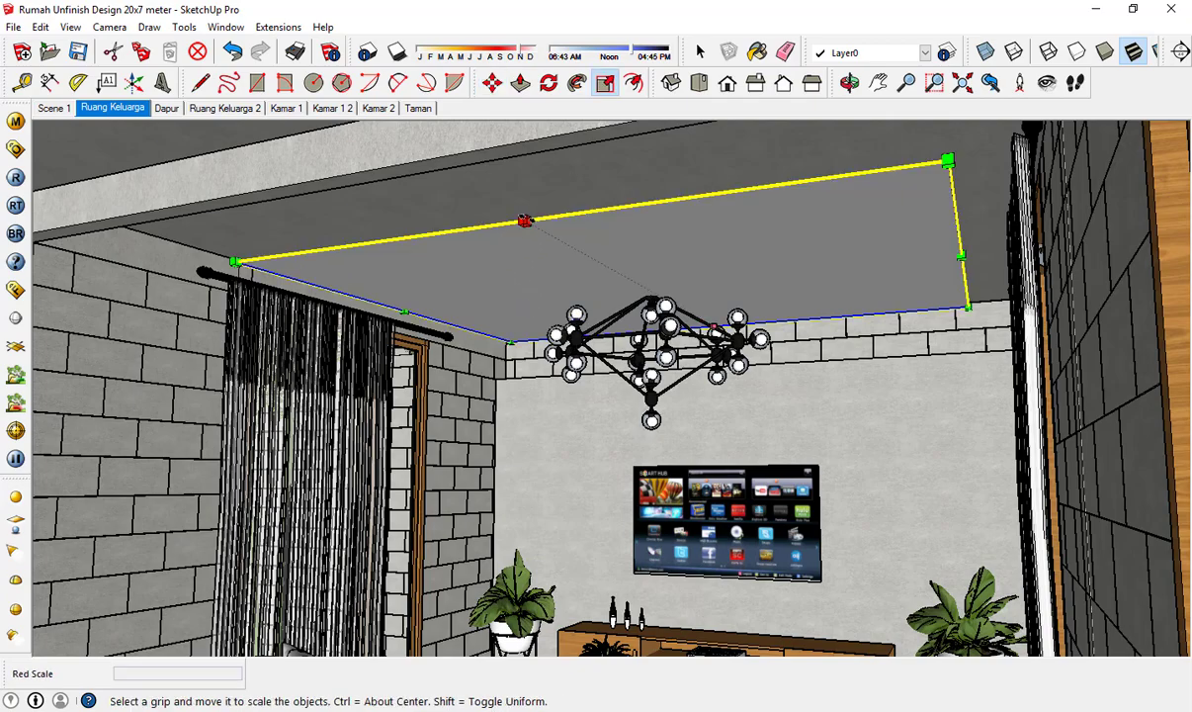
left_click_drag(524, 221, 482, 197)
scroll(244, 208, "up", 2)
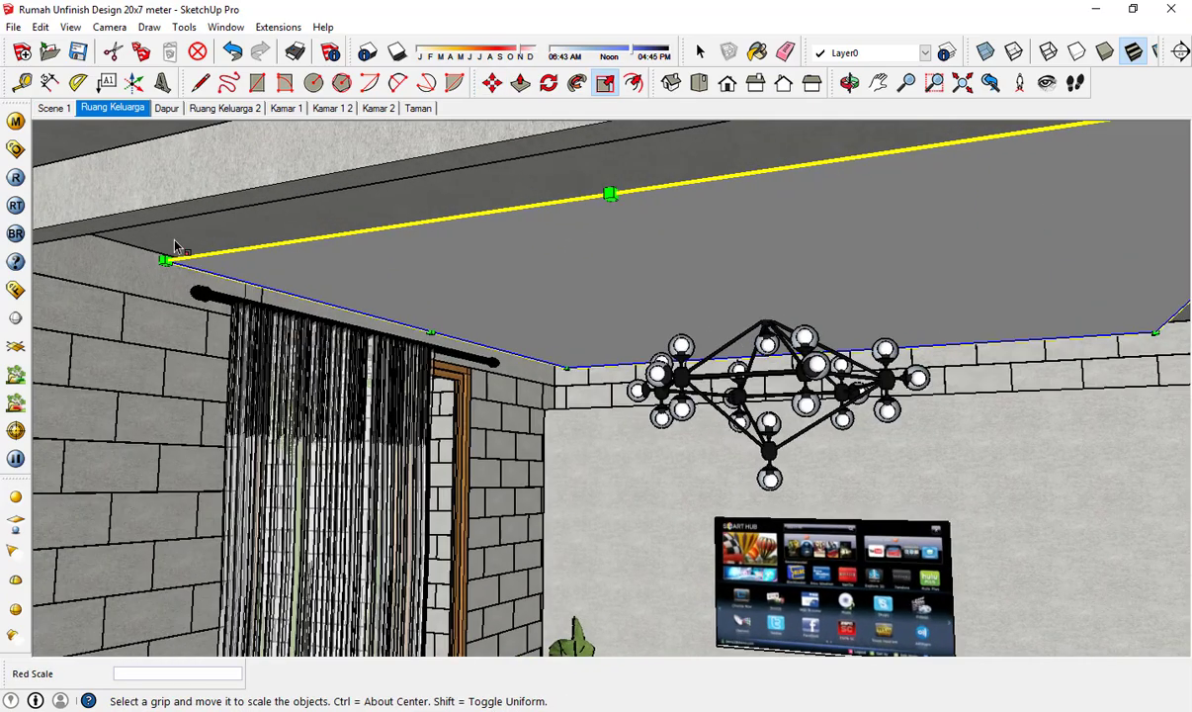
middle_click_drag(175, 246, 375, 200)
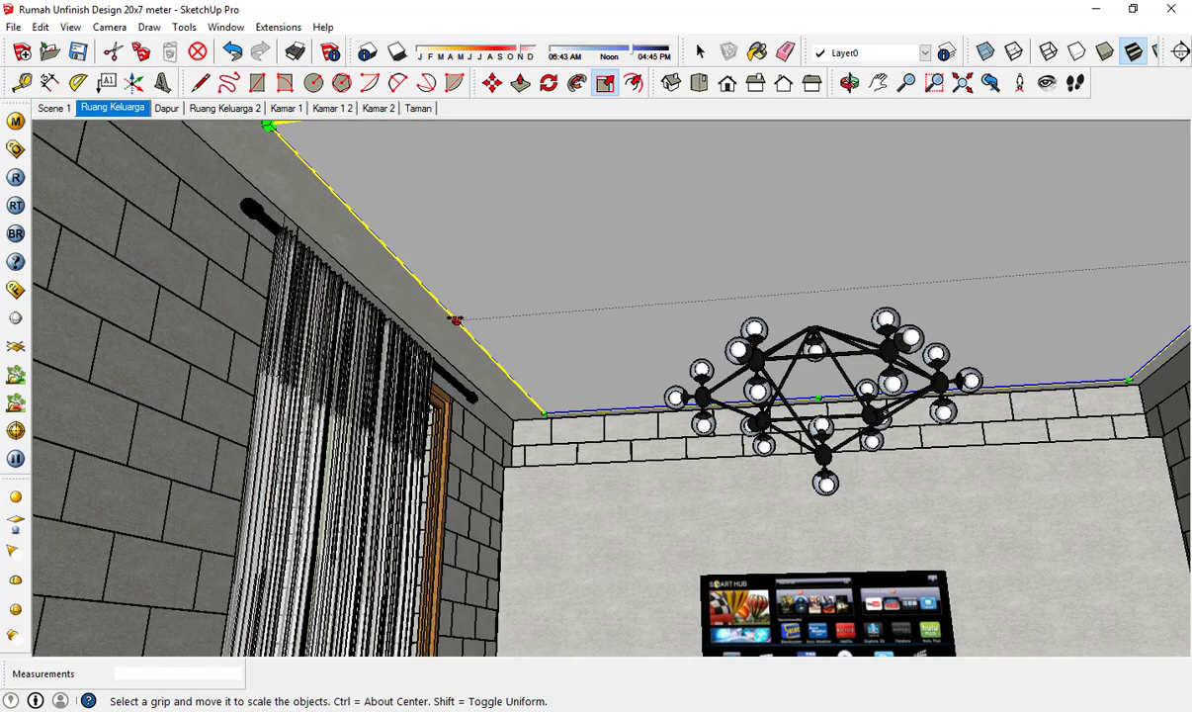
left_click_drag(827, 397, 932, 161)
left_click(1049, 87)
left_click_drag(992, 301, 1113, 262)
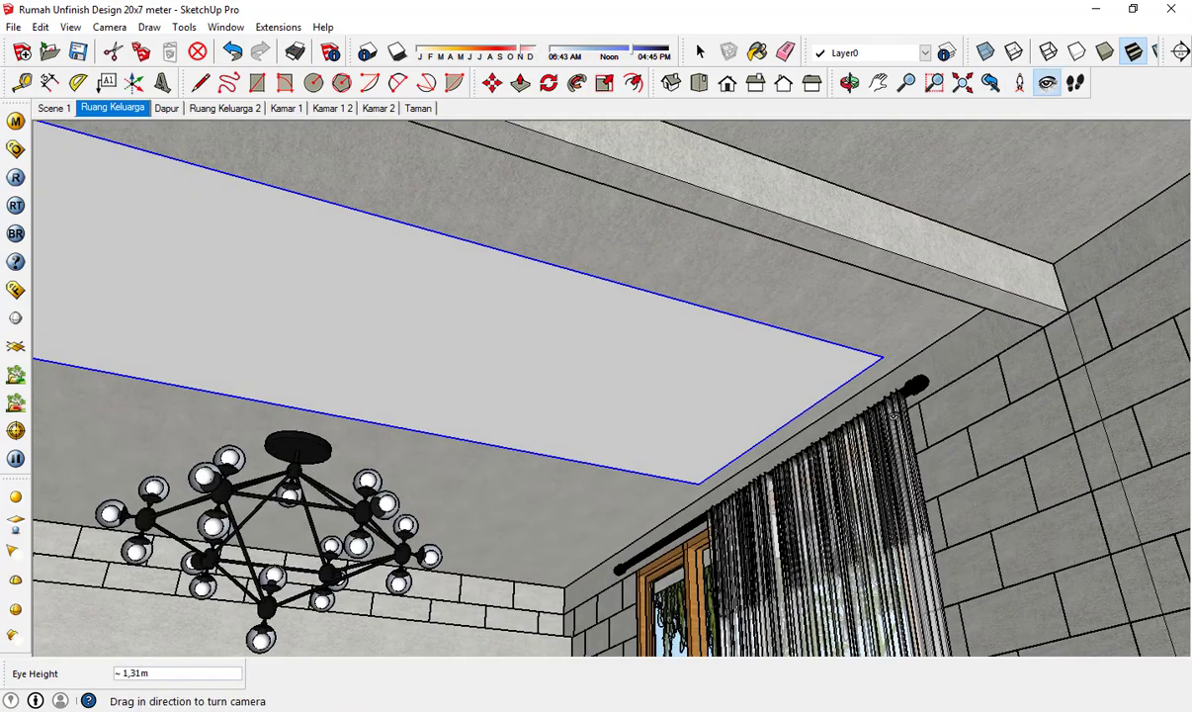
key("s")
left_click_drag(776, 430, 750, 426)
middle_click_drag(749, 425, 719, 399)
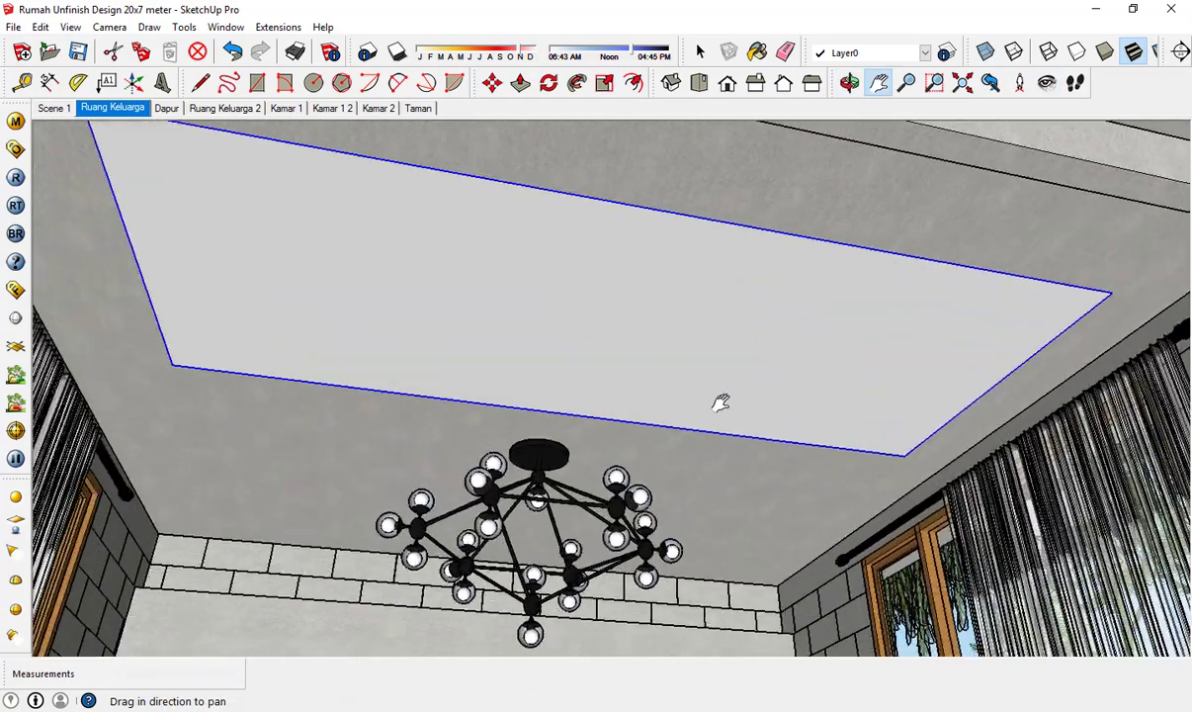
- Copy the narrowed ceiling rectangle light to the opposite side of the chandelier
key("m")
key("ctrl")
left_click(902, 442)
left_click(740, 634)
middle_click_drag(740, 634, 754, 449)
left_click(754, 449)
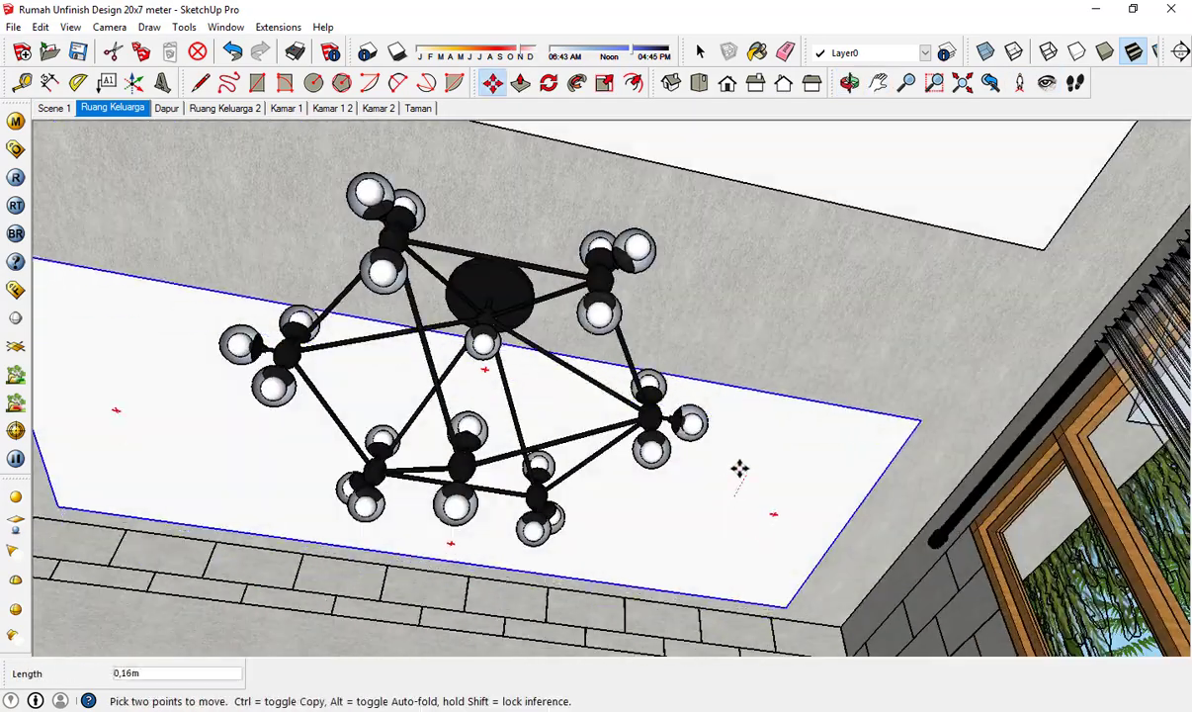
left_click(743, 462)
middle_click_drag(634, 479, 571, 531)
- Copy the ceiling rectangle light past the concrete beam to the ceiling near the calligraphy artwork
left_click(119, 108)
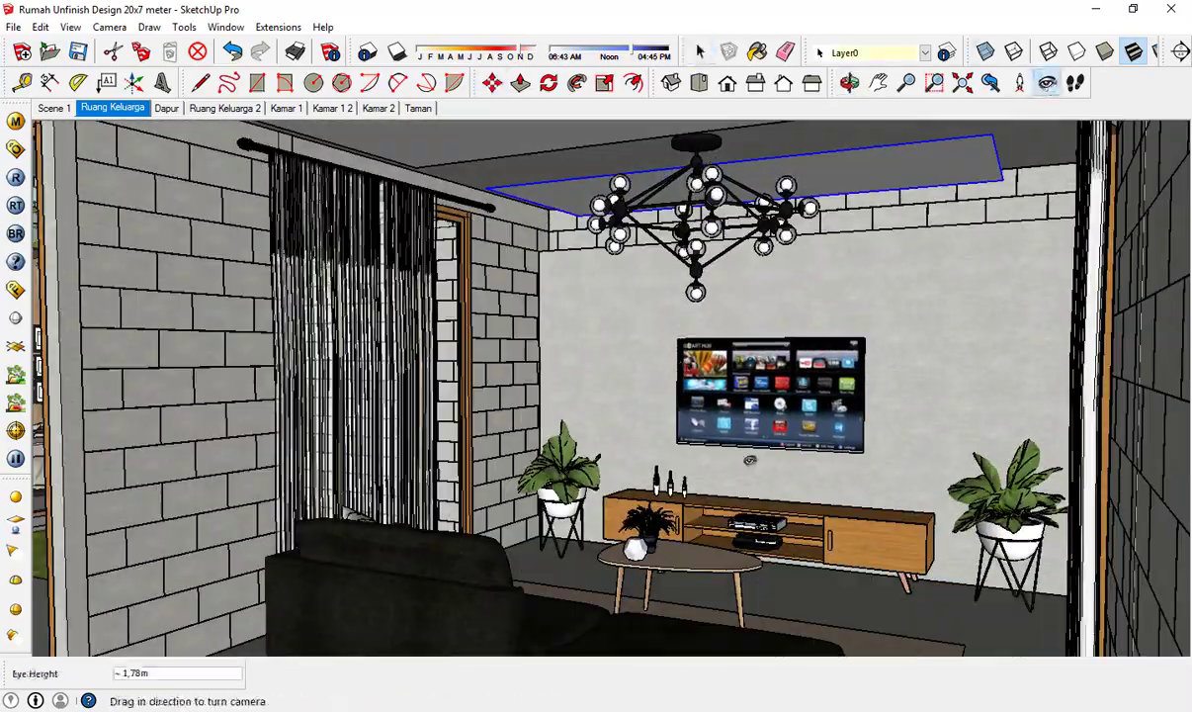
left_click_drag(749, 460, 529, 214)
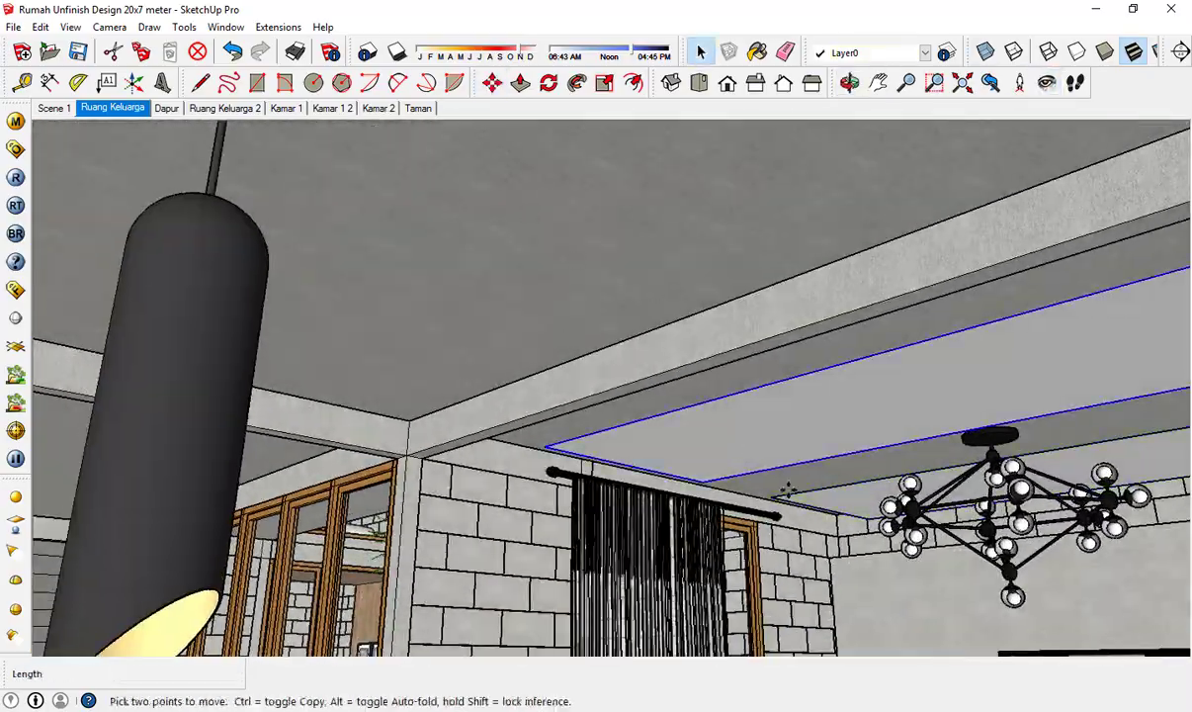
left_click(591, 373)
left_click(1046, 83)
left_click_drag(712, 306, 302, 188)
key("space")
- Copy the rectangle light near the calligraphy artwork to the kitchen ceiling
left_click(166, 108)
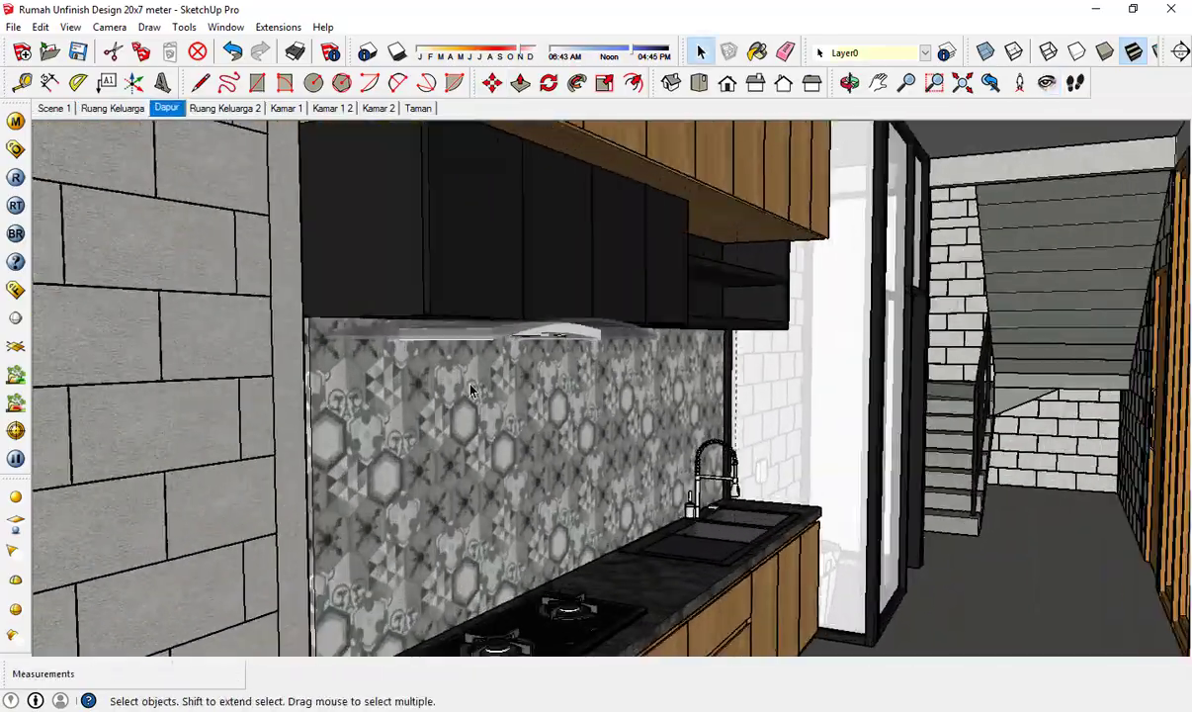
middle_click_drag(472, 390, 641, 427)
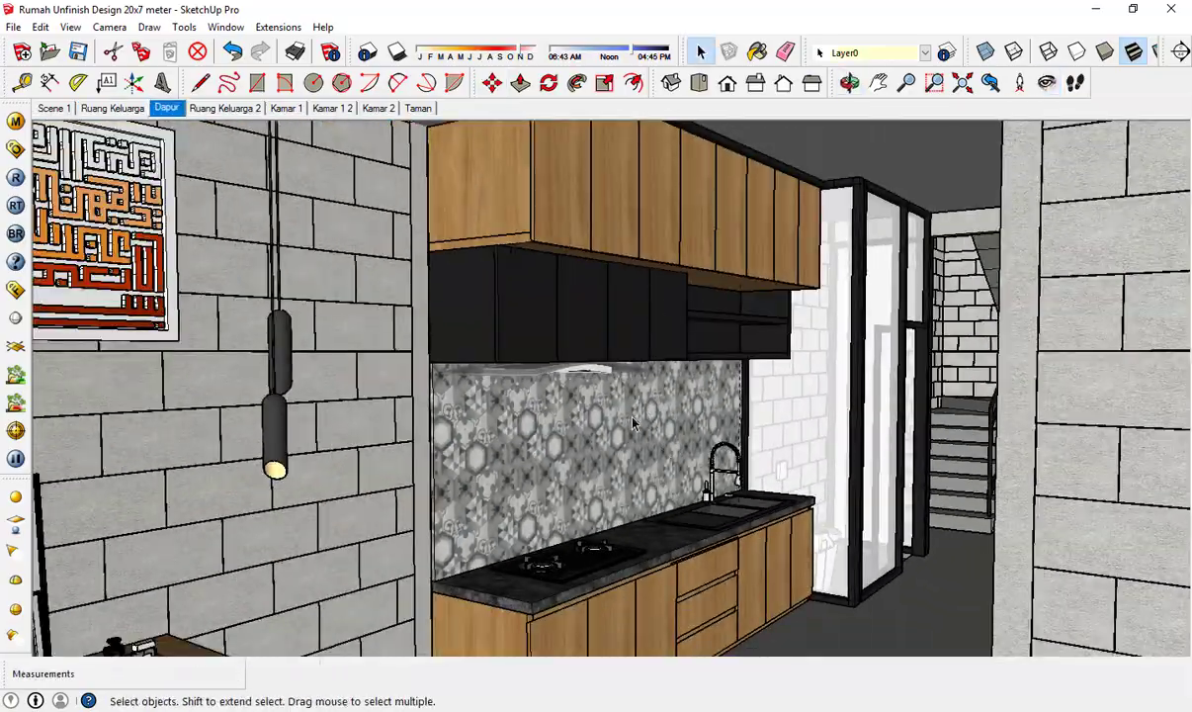
scroll(908, 243, "up", 5)
scroll(870, 246, "down", 5)
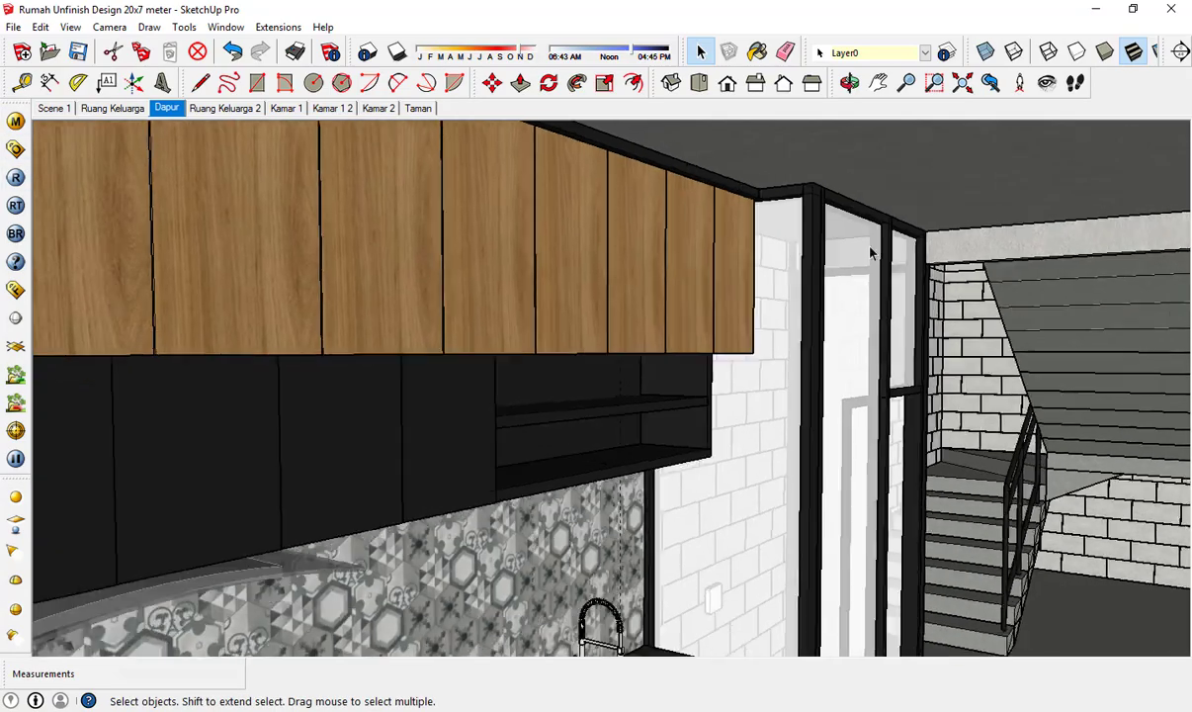
middle_click_drag(870, 245, 627, 339)
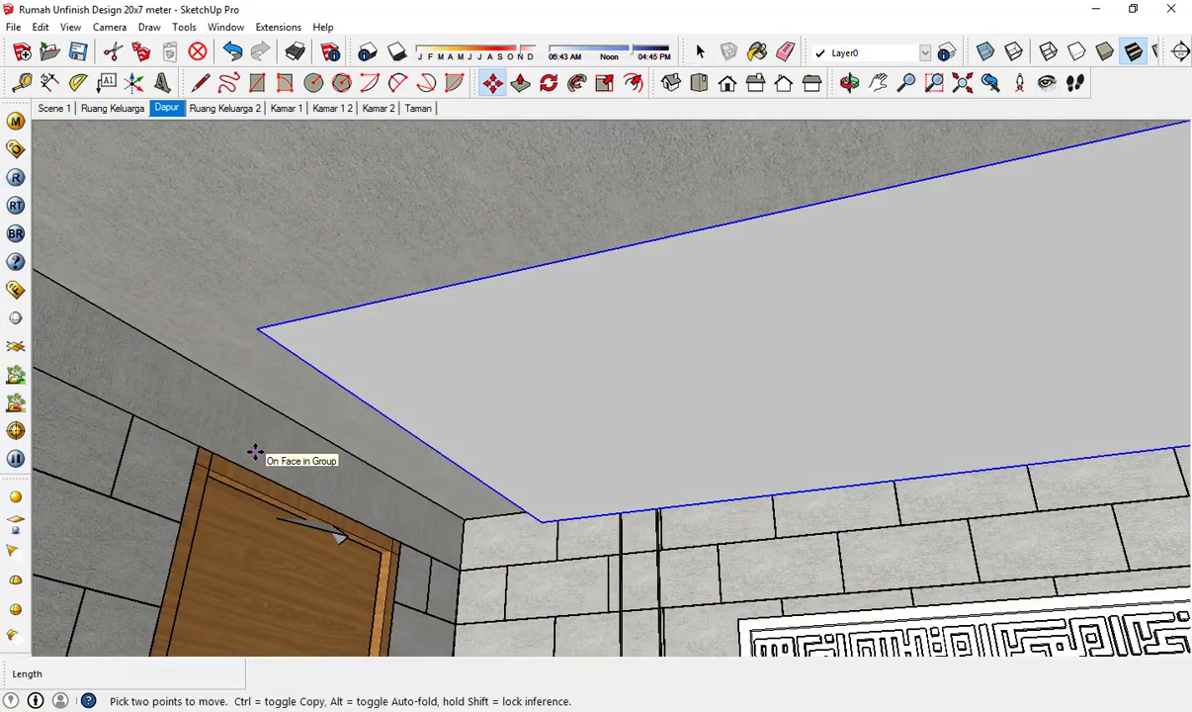
left_click(253, 457)
key("ctrl")
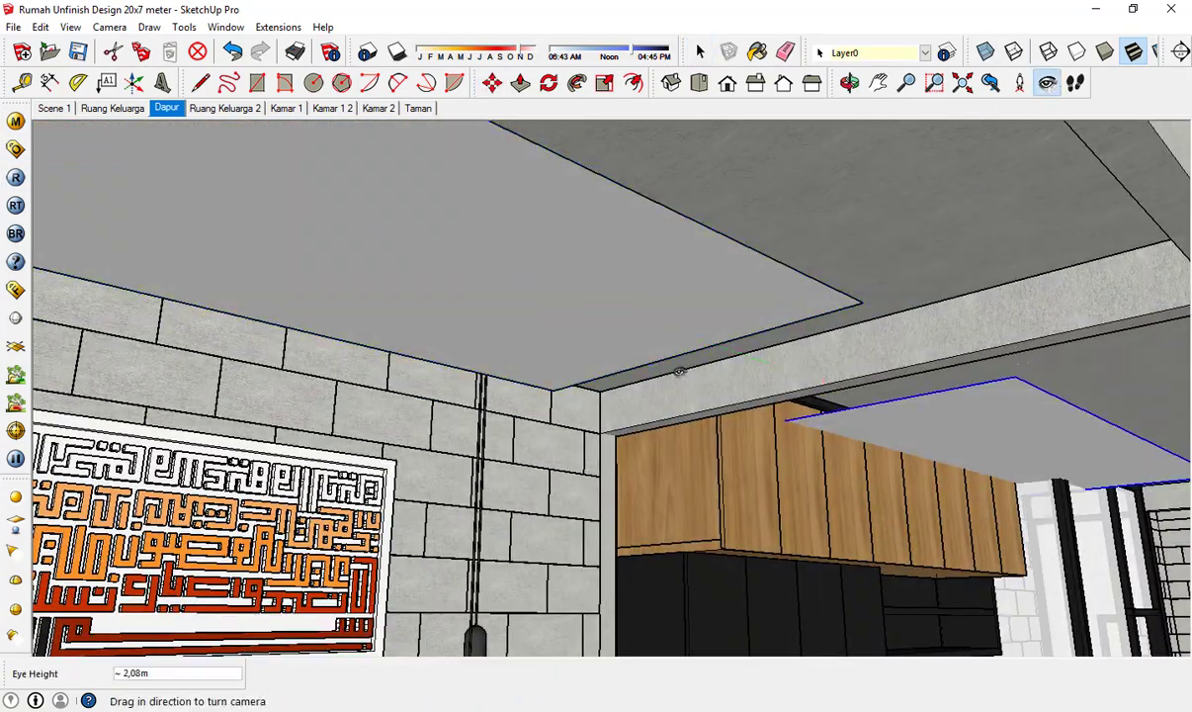
middle_click_drag(680, 372, 682, 415)
- Scale the kitchen's rectangle light to fit the ceiling between the upper cabinets and the wooden partition
left_click(660, 234)
left_click(776, 226)
key("s")
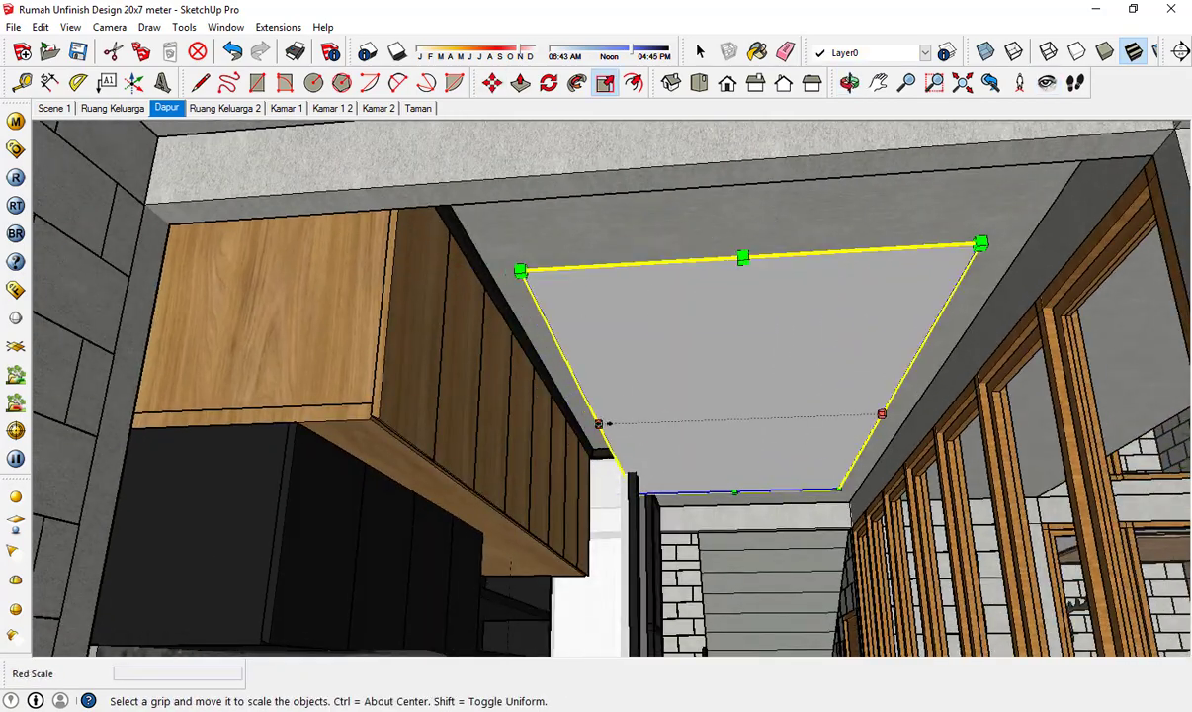
left_click_drag(598, 424, 743, 453)
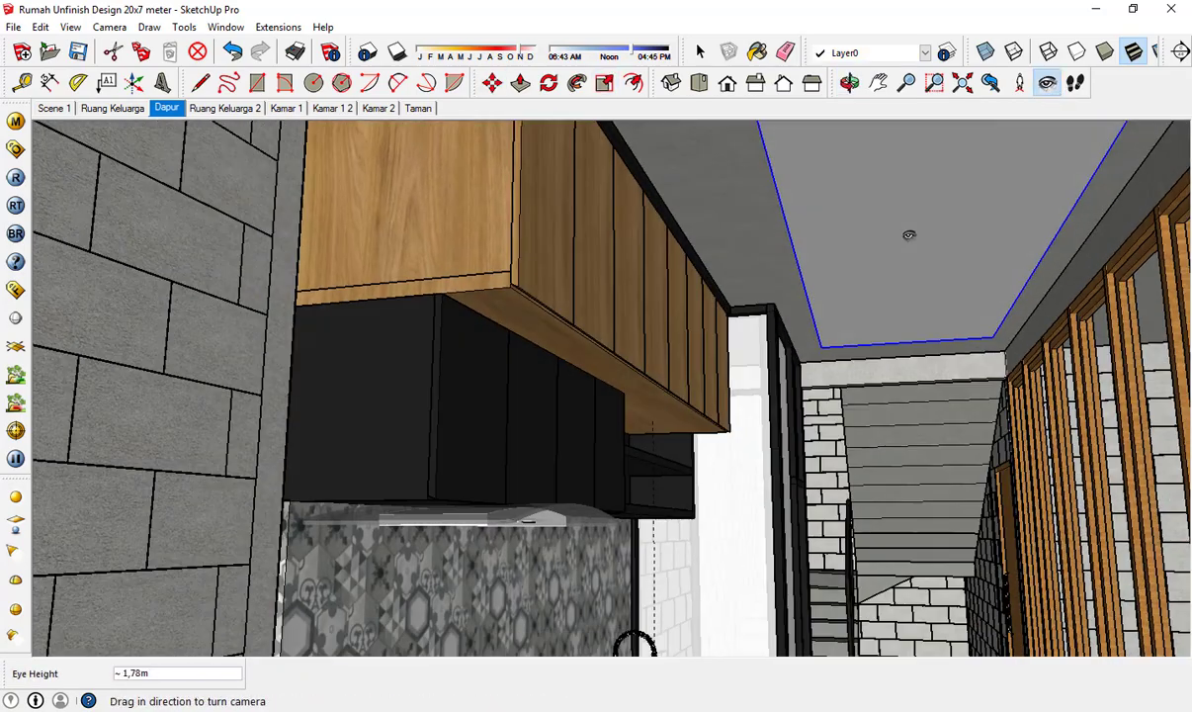
- Copy the kitchen's rectangle light to the ceiling of the small glass-fronted room beside the cabinets
key("m")
key("ctrl")
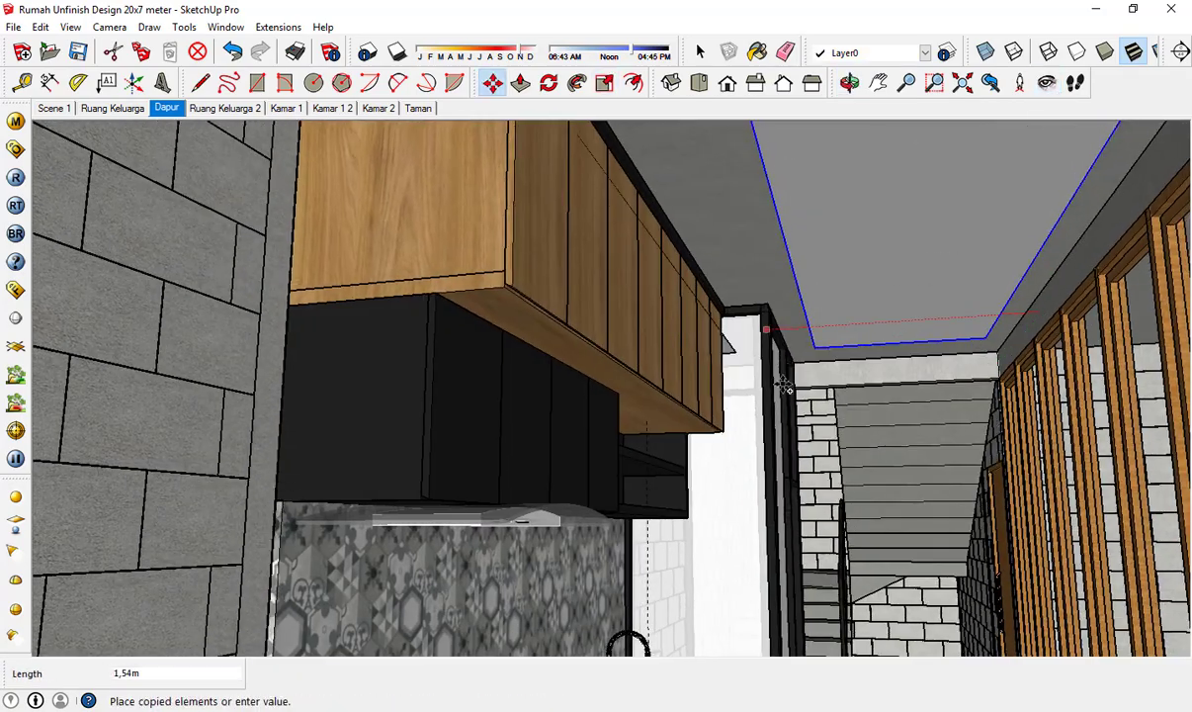
left_click(435, 157)
scroll(742, 338, "up", 5)
middle_click_drag(737, 336, 607, 300)
scroll(796, 396, "down", 3)
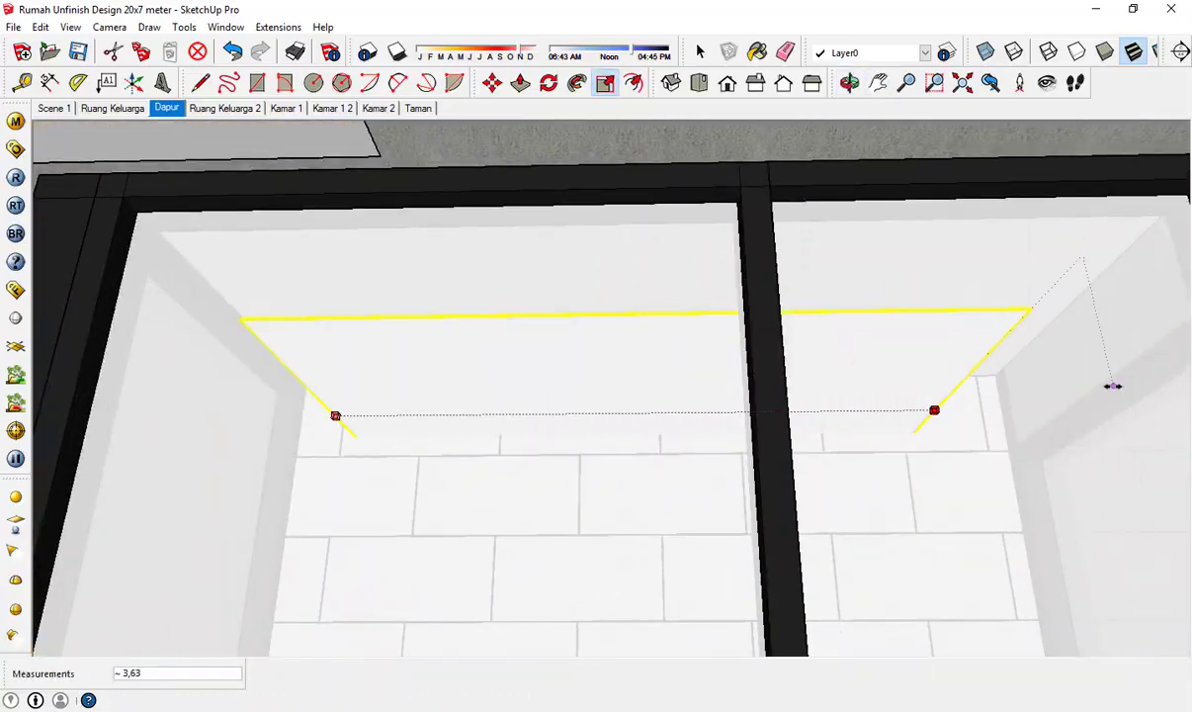
- Scale the copied rectangle light to fit within the walls of the glass-fronted room
left_click(1113, 386)
middle_click_drag(1113, 385, 484, 470)
scroll(484, 470, "down", 5)
left_click(1060, 251)
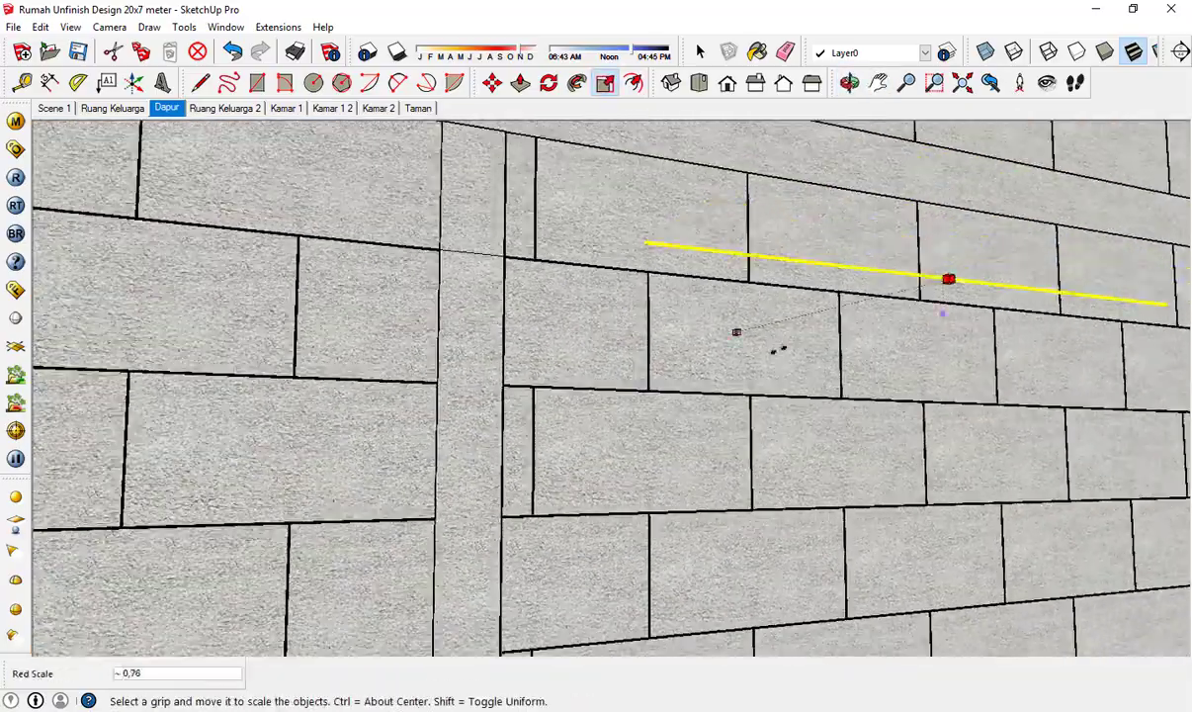
middle_click_drag(779, 350, 1033, 346)
left_click(758, 407)
key("space")
scroll(408, 228, "down", 5)
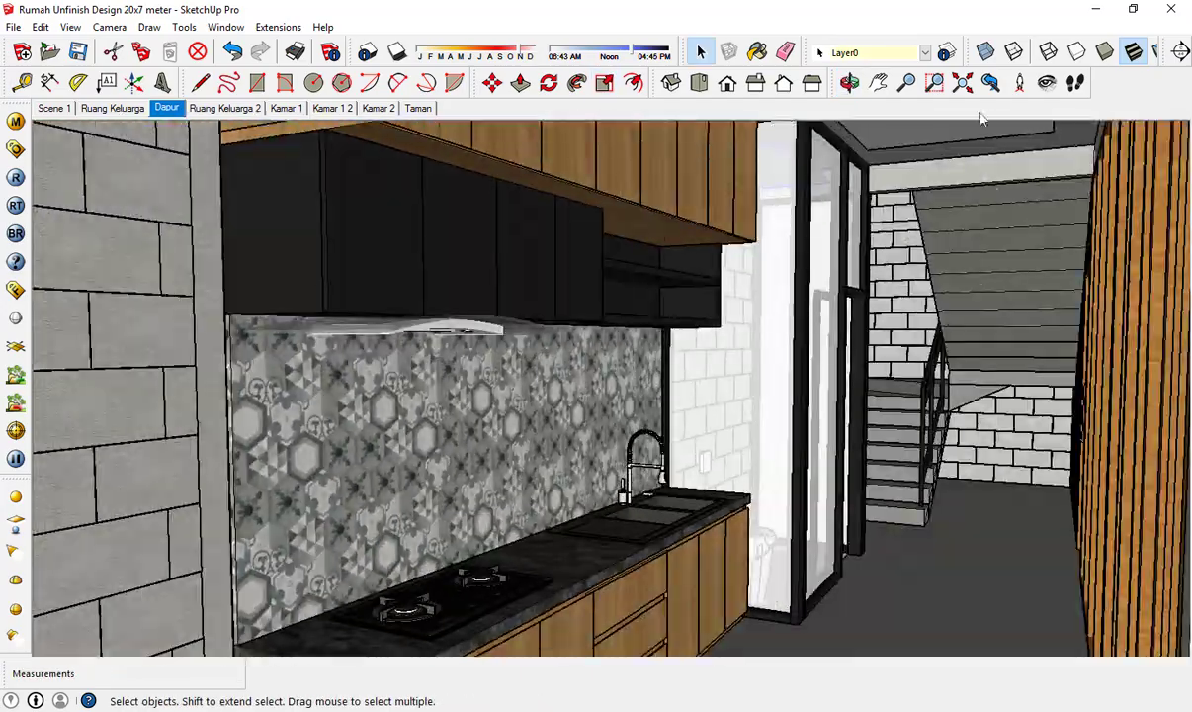
- Place a small V-Ray sphere light at the higher pendant lamp near the wooden door in the Ruang Keluarga 2 scene
left_click(226, 109)
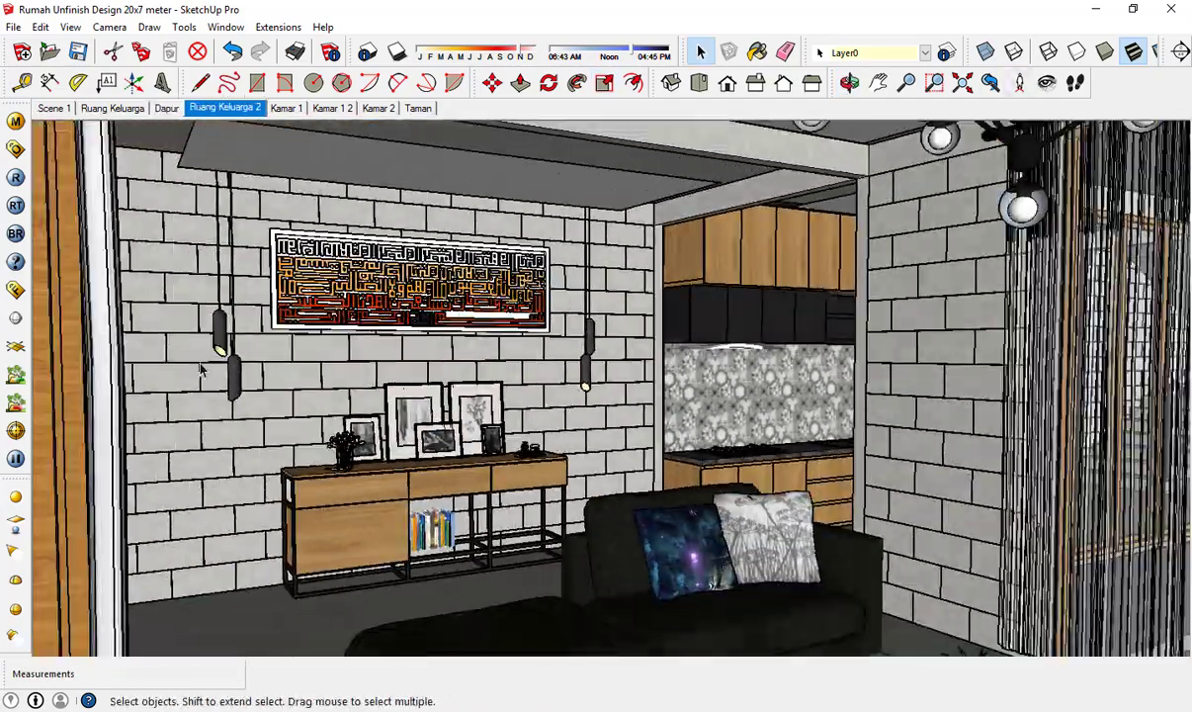
scroll(201, 369, "up", 4)
middle_click_drag(361, 381, 306, 396)
left_click(1048, 83)
left_click_drag(742, 227, 567, 141)
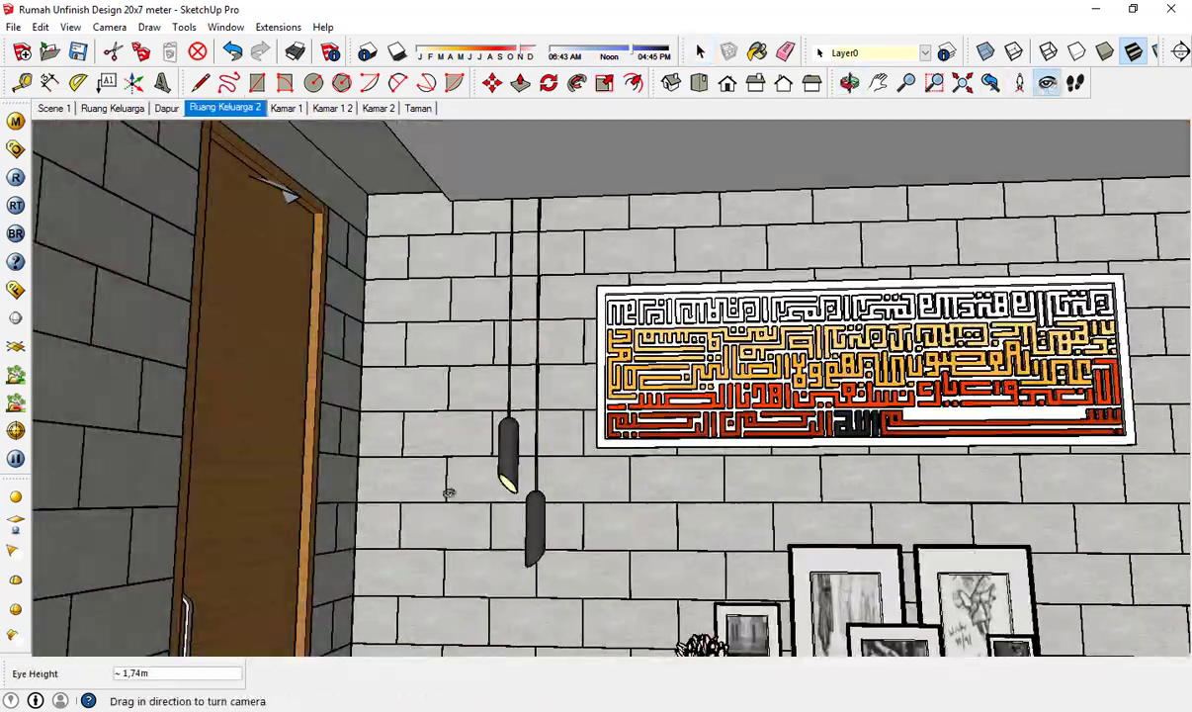
key("space")
scroll(490, 569, "up", 5)
scroll(599, 378, "down", 2)
scroll(568, 223, "up", 2)
left_click(572, 220)
left_click(577, 248)
key("space")
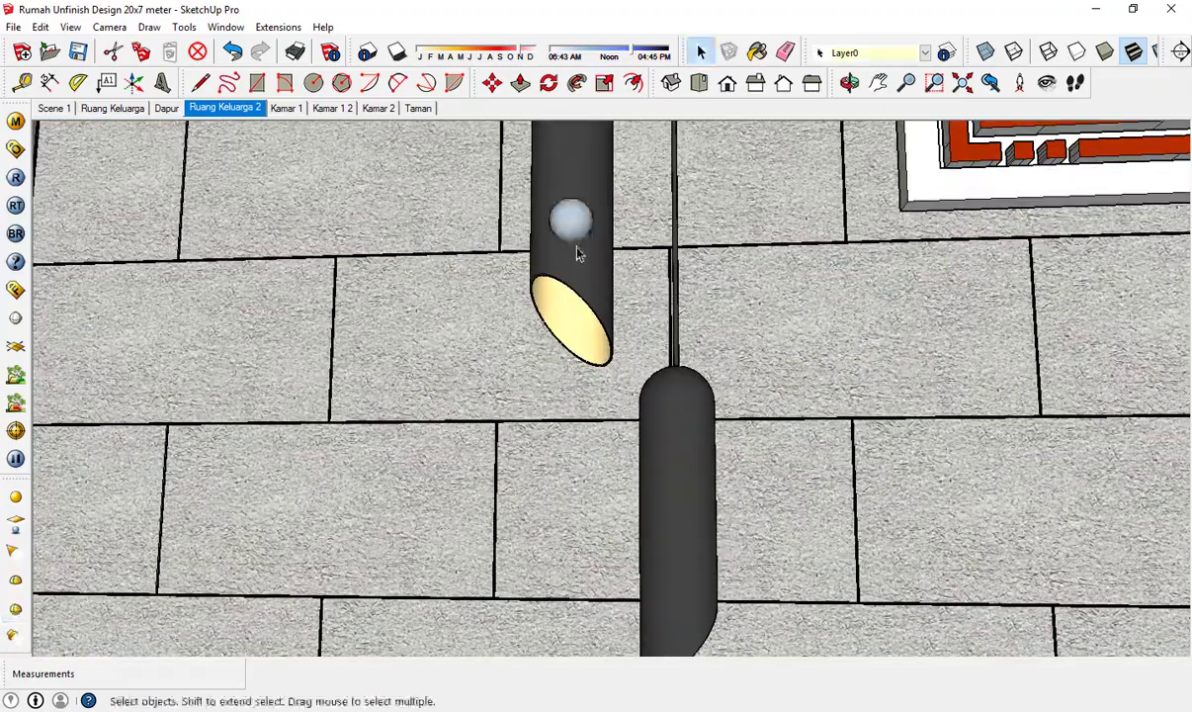
scroll(585, 252, "down", 1)
- Reverse the faces of the sphere light at the pendant lamp
right_click(584, 241)
double_click(579, 240)
right_click(585, 237)
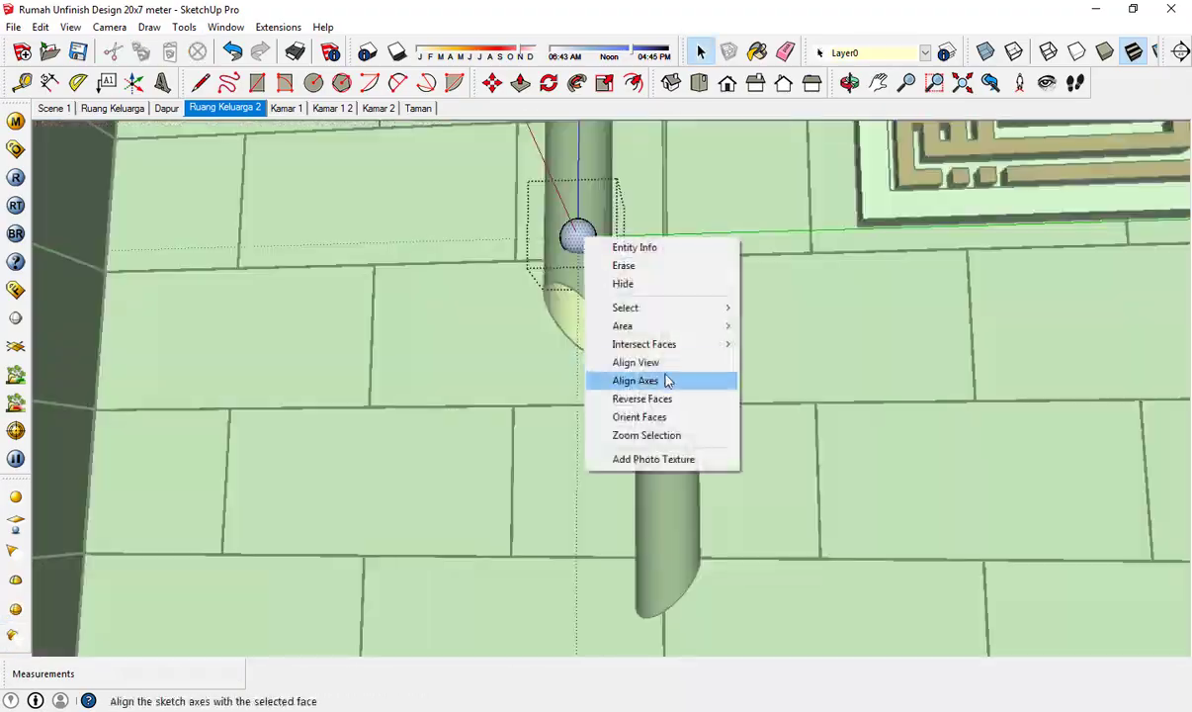
left_click(642, 397)
key("Escape")
- Move the sphere light inside the pendant lamp's open lower end
left_click(582, 242)
scroll(583, 242, "up", 3)
middle_click_drag(583, 243, 481, 435)
key("m")
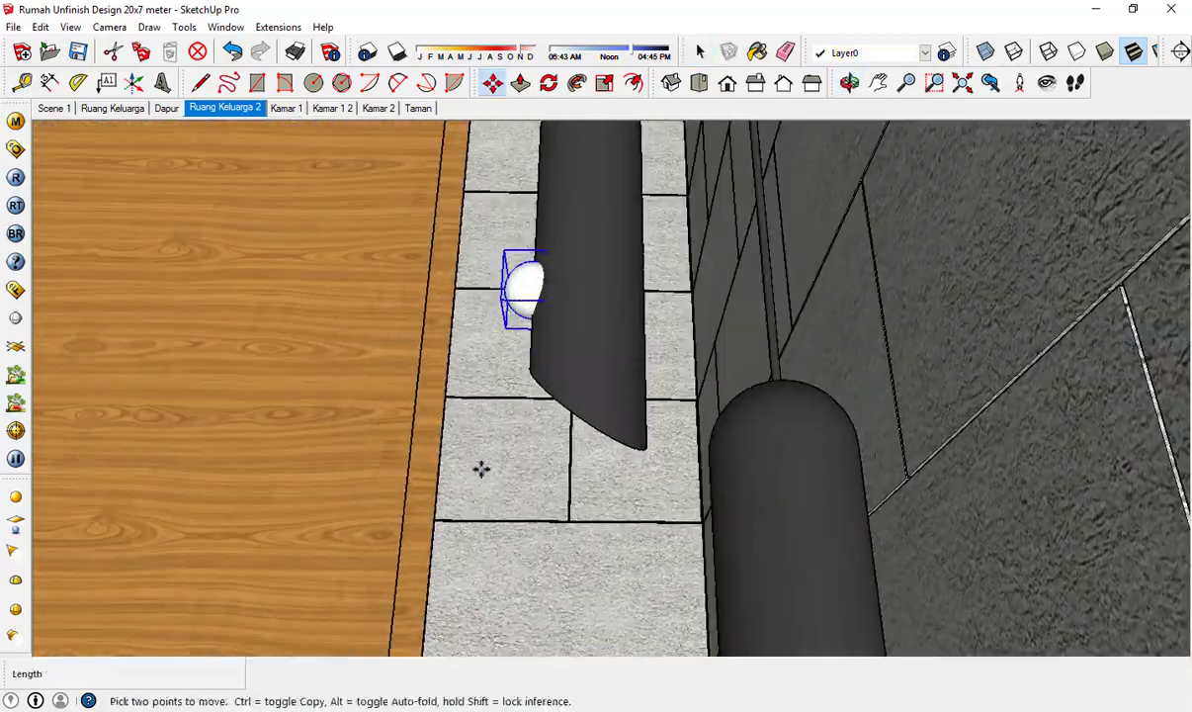
left_click(481, 469)
left_click(541, 466)
middle_click_drag(541, 467, 681, 333)
- Make the pendant's sphere light invisible in its V-Ray light settings
right_click(666, 316)
mouse_move(790, 596)
left_click(877, 596)
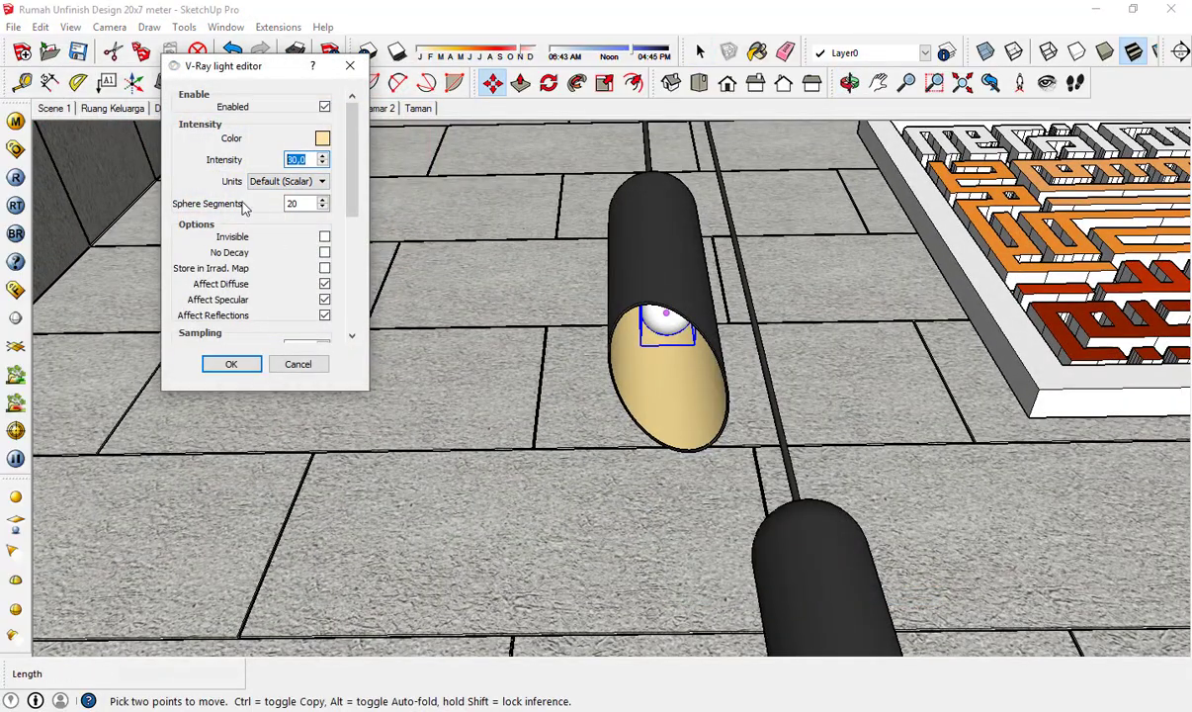
left_click(325, 237)
left_click(231, 364)
- Copy the sphere light to the lower neighbouring pendant and adjust its position inside the lamp
middle_click_drag(514, 404, 554, 412)
left_click(680, 459)
key("ctrl")
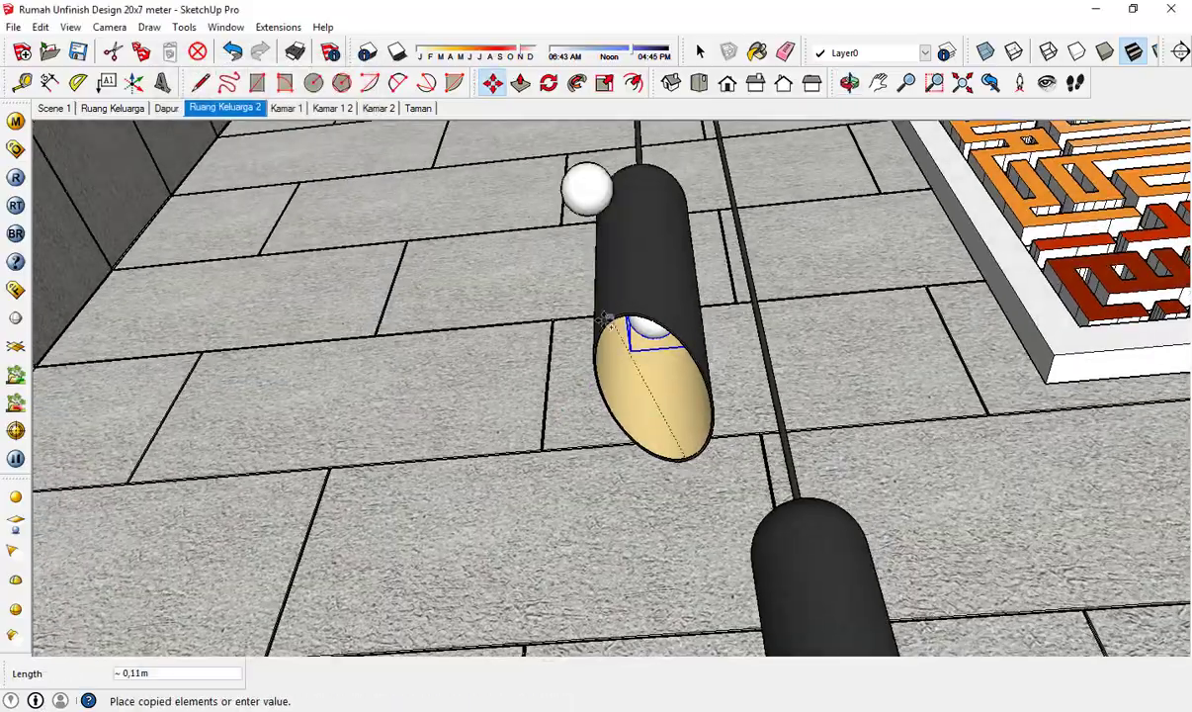
scroll(605, 306, "down", 4)
left_click(673, 552)
scroll(671, 584, "up", 3)
left_click(651, 591)
left_click(684, 588)
middle_click_drag(684, 588, 509, 342)
scroll(619, 325, "up", 4)
left_click(620, 325)
left_click(596, 293)
key("space")
middle_click_drag(596, 293, 557, 505)
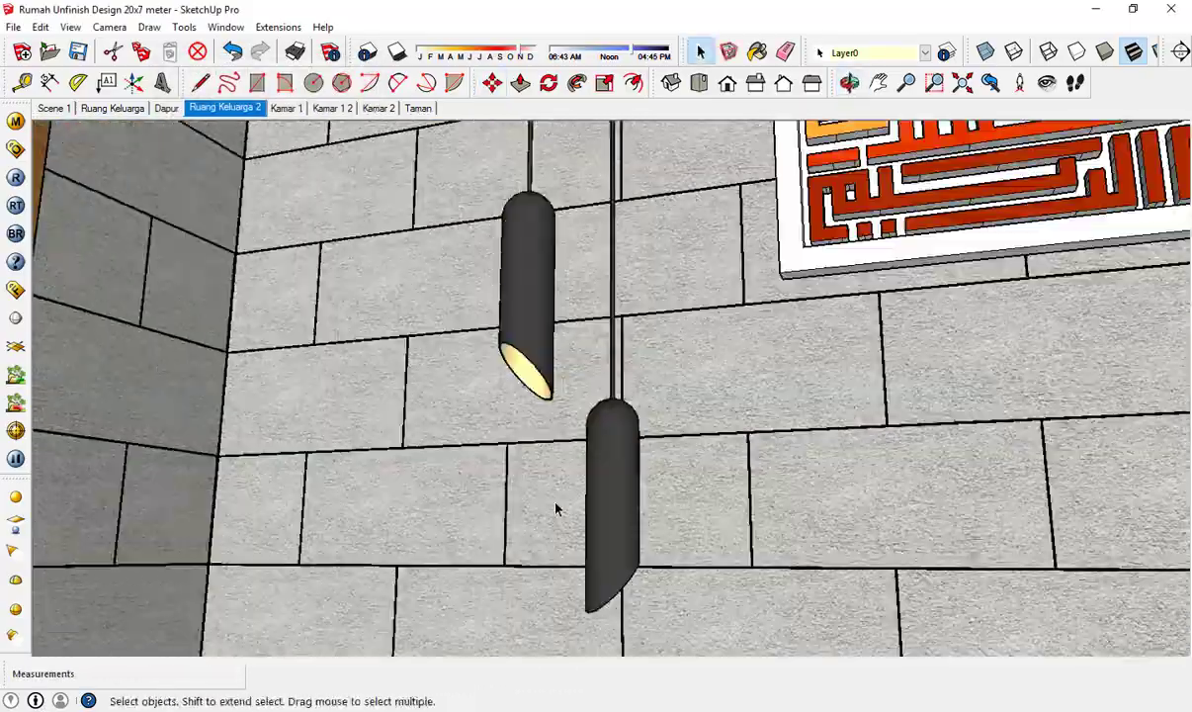
- Copy both pendant sphere lights to the pair of pendants on the kitchen side of the calligraphy artwork
scroll(420, 453, "down", 6)
middle_click_drag(398, 454, 418, 360)
key("m")
left_click(967, 356)
scroll(975, 436, "up", 3)
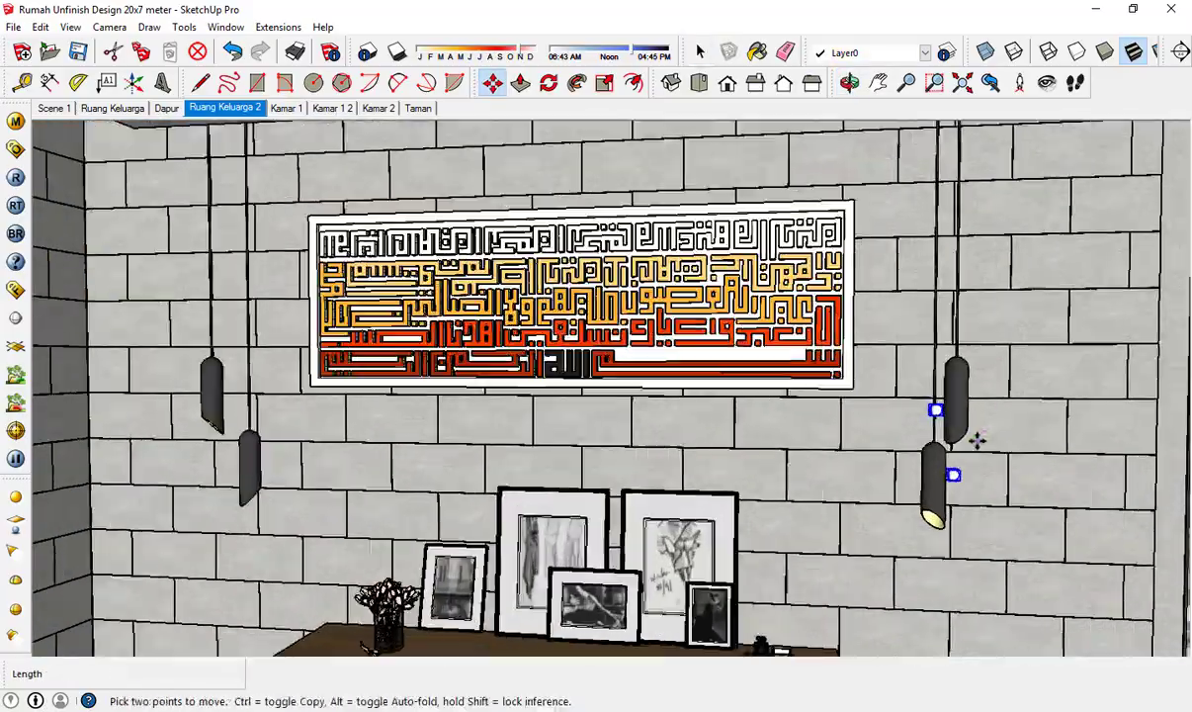
- Flip the two copied sphere lights and move them inside the kitchen-side pendants
right_click(933, 405)
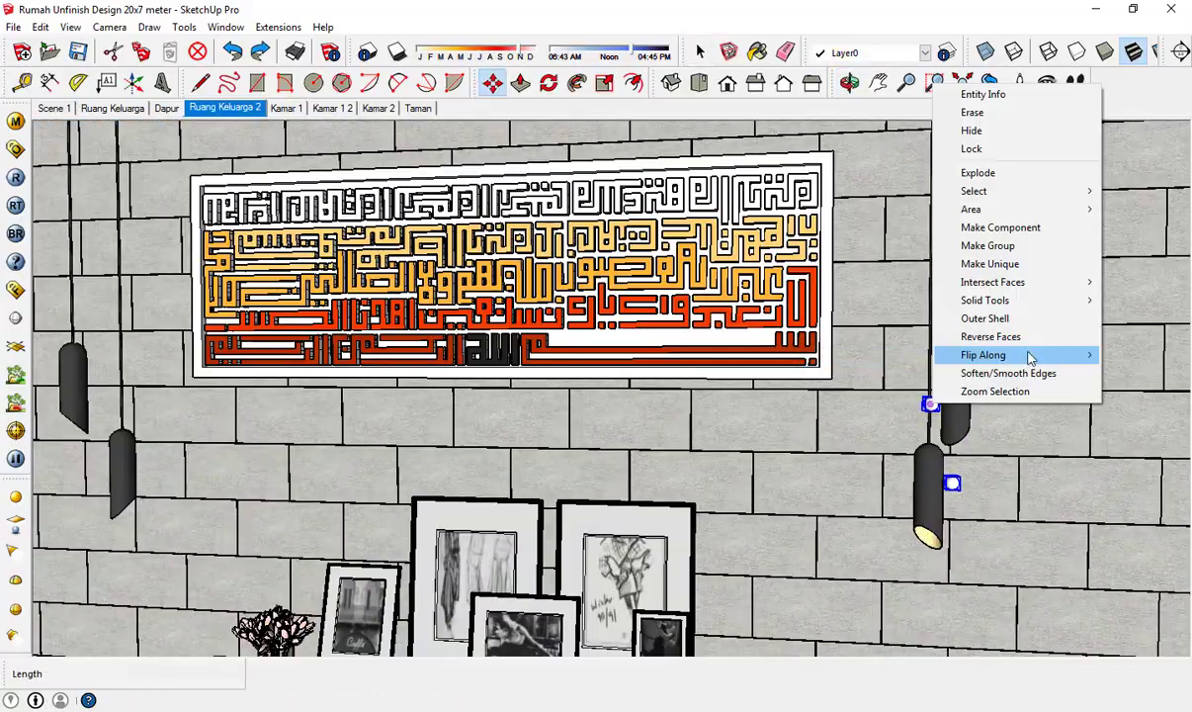
mouse_move(1028, 358)
left_click(887, 356)
scroll(993, 431, "up", 4)
middle_click_drag(974, 519, 603, 494)
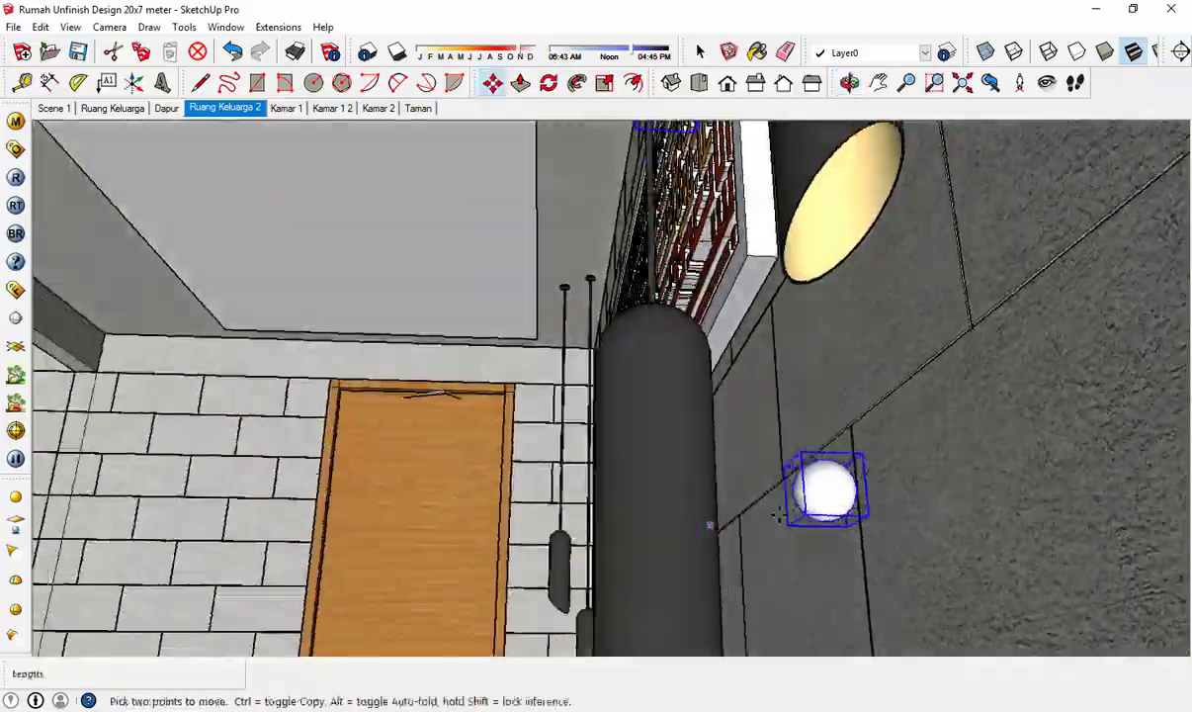
left_click(1080, 471)
middle_click_drag(816, 483, 892, 410)
key("space")
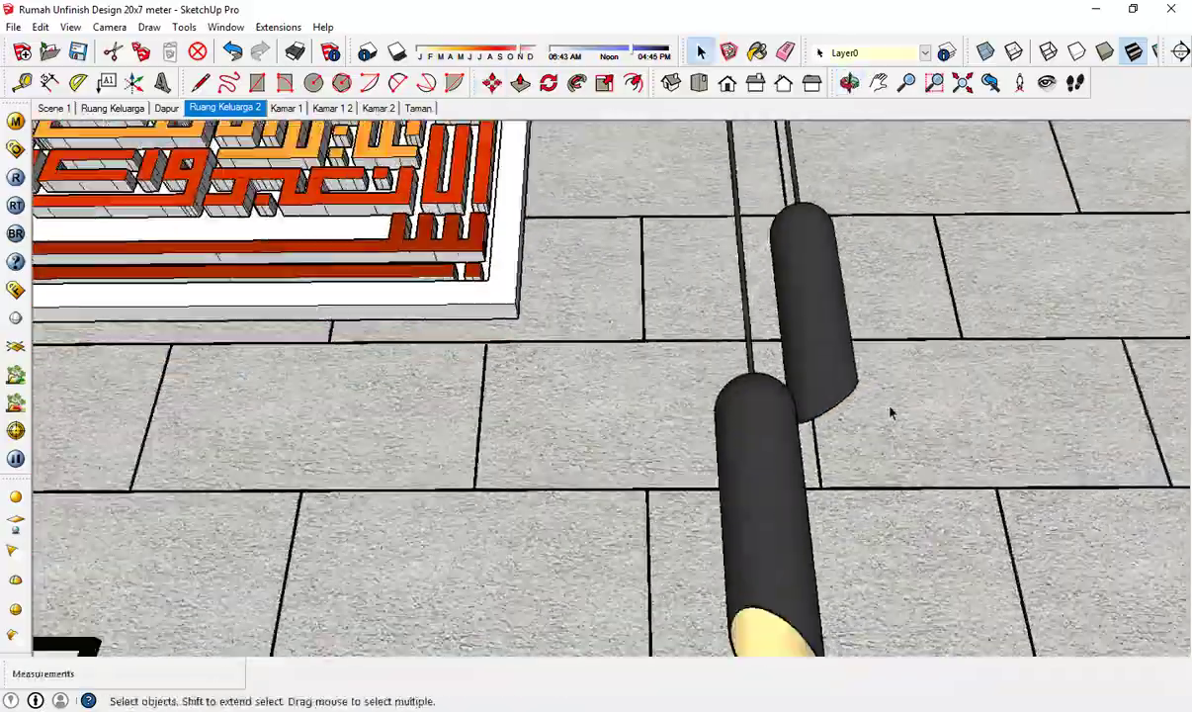
- Try to copy the IES light above the exterior wooden door into the living room
scroll(891, 410, "down", 5)
left_click(1047, 82)
left_click_drag(521, 383, 393, 235)
key("space")
scroll(394, 235, "down", 3)
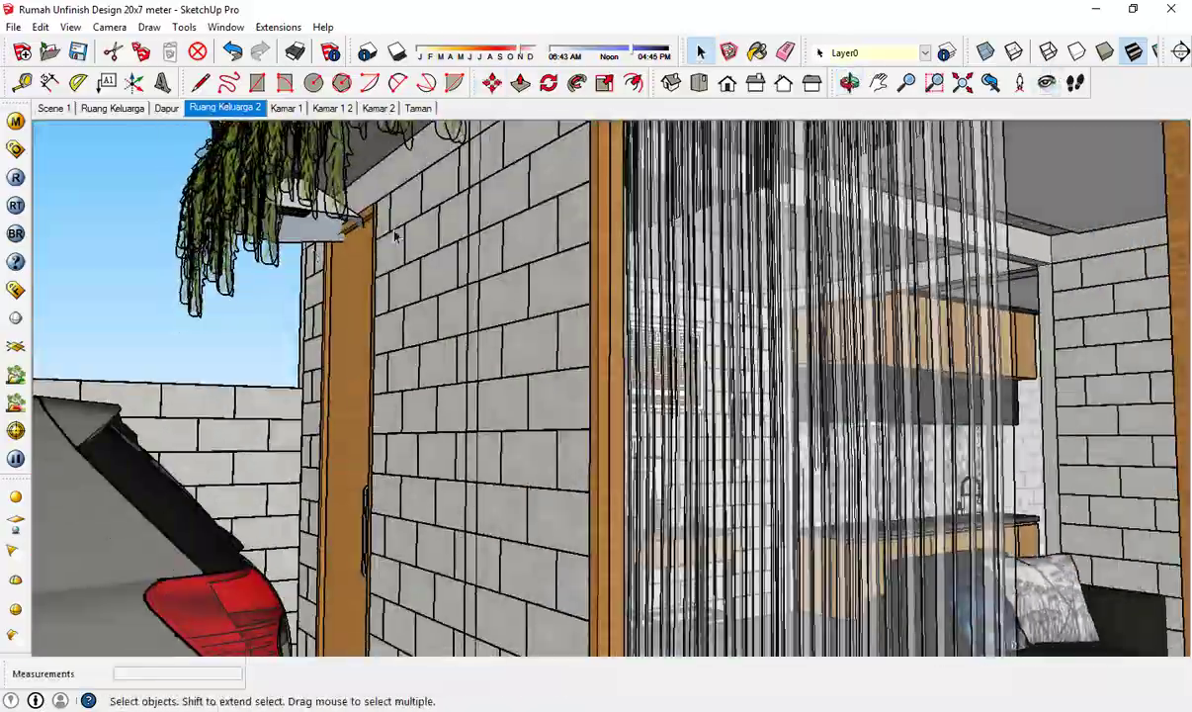
key("m")
key("ctrl")
left_click(317, 240)
left_click(239, 107)
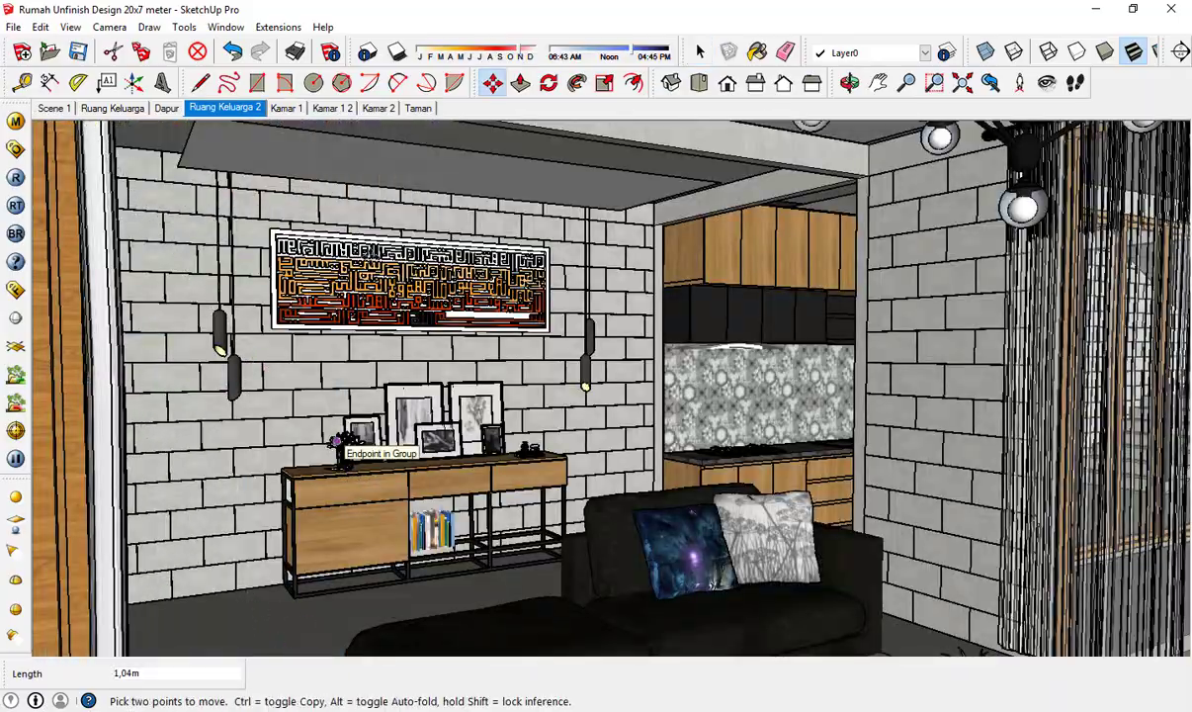
- Copy the IES light above the exterior wooden door to the lower pendant on the wooden-door side of the calligraphy artwork
left_click(113, 108)
left_click(55, 108)
middle_click_drag(415, 336, 664, 428)
scroll(672, 426, "up", 4)
key("m")
left_click(217, 109)
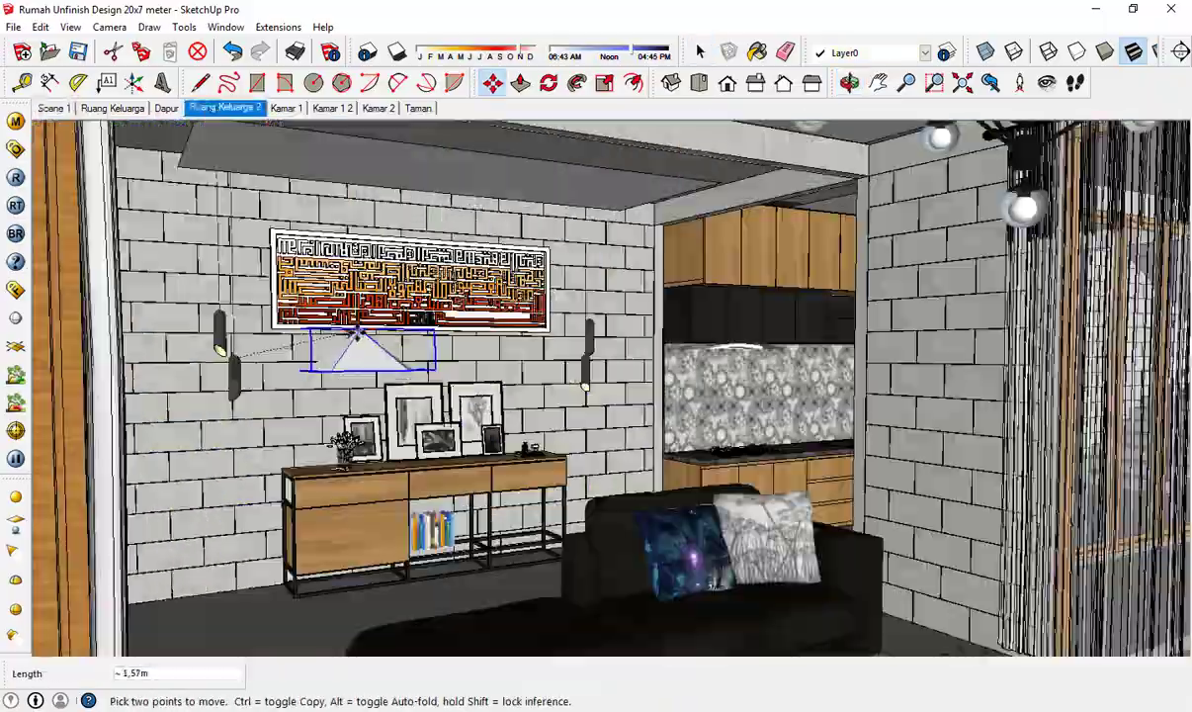
middle_click_drag(183, 429, 318, 511)
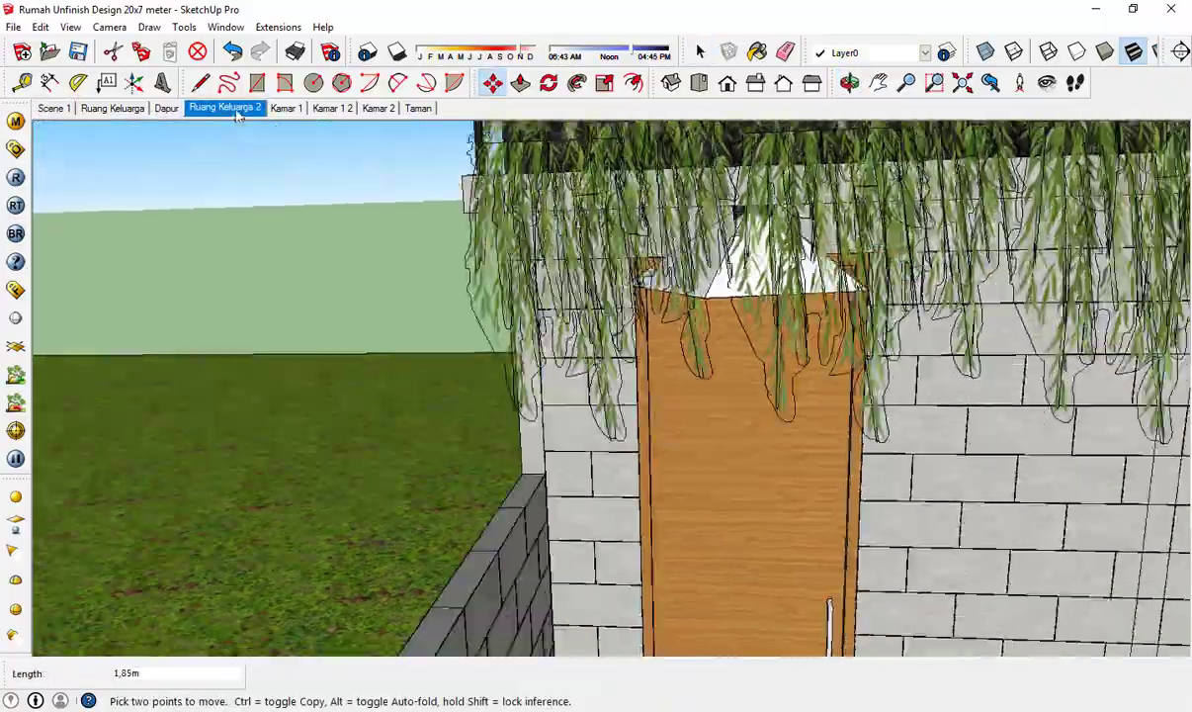
left_click(225, 107)
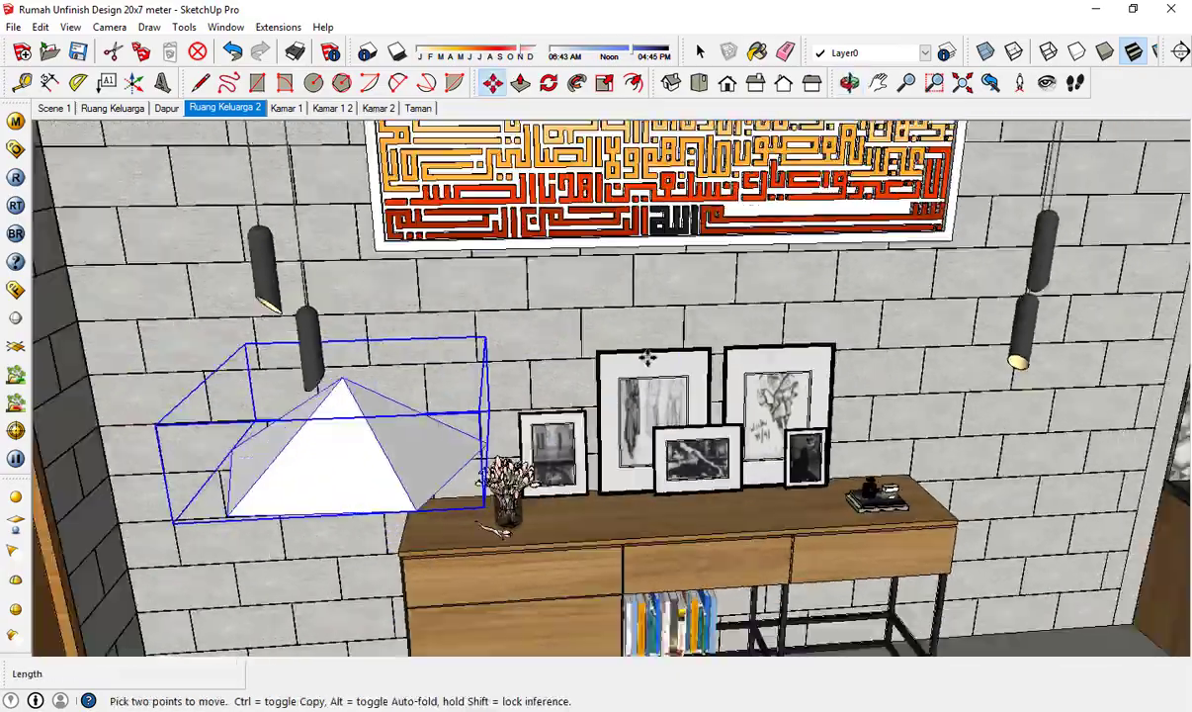
- Scale the copied IES light by 0.56 at the lower pendant and edit its power
key("s")
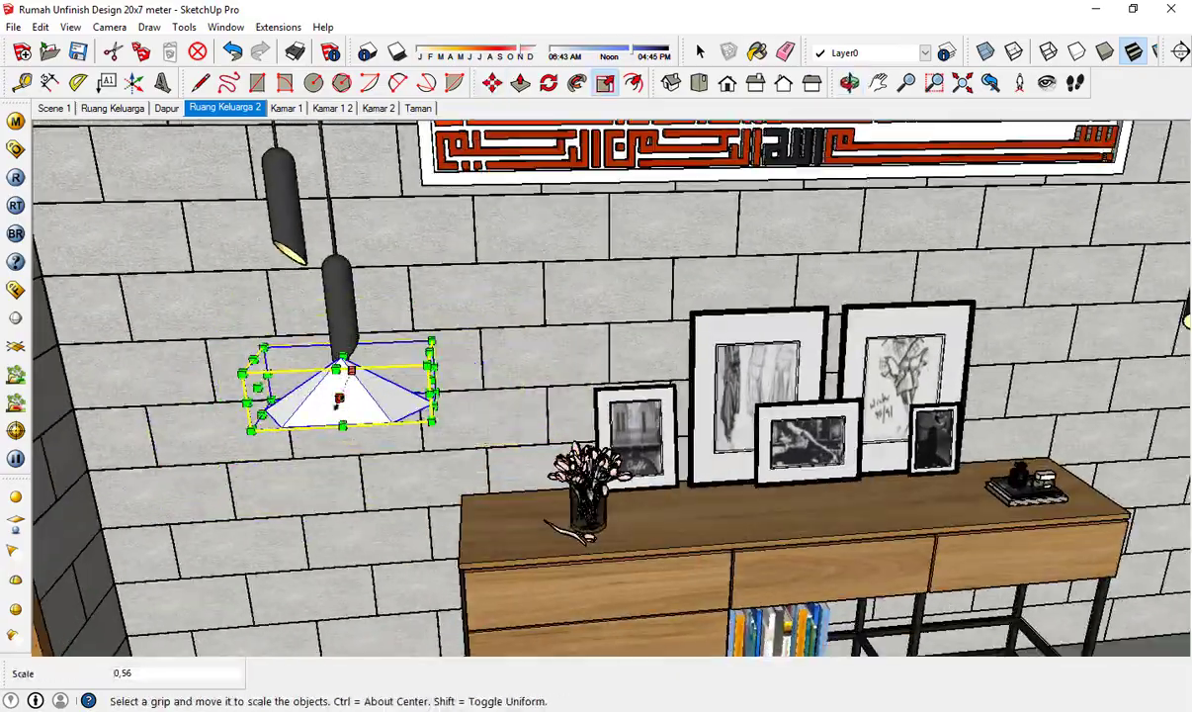
middle_click_drag(450, 371, 411, 287)
right_click(551, 352)
left_click(753, 624)
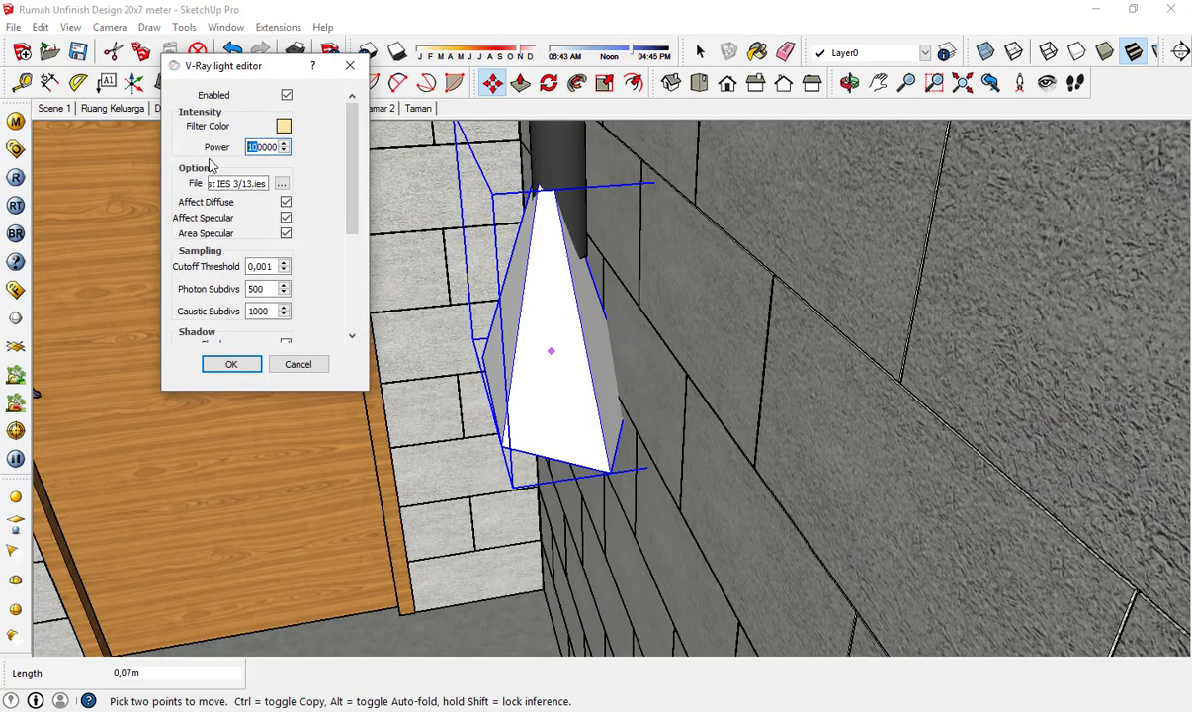
left_click(244, 368)
- Copy the scaled IES light from the lower pendant to the neighbouring higher pendant
middle_click_drag(475, 385, 672, 435)
scroll(672, 396, "down", 2)
left_click(753, 288)
key("ctrl")
scroll(753, 307, "down", 2)
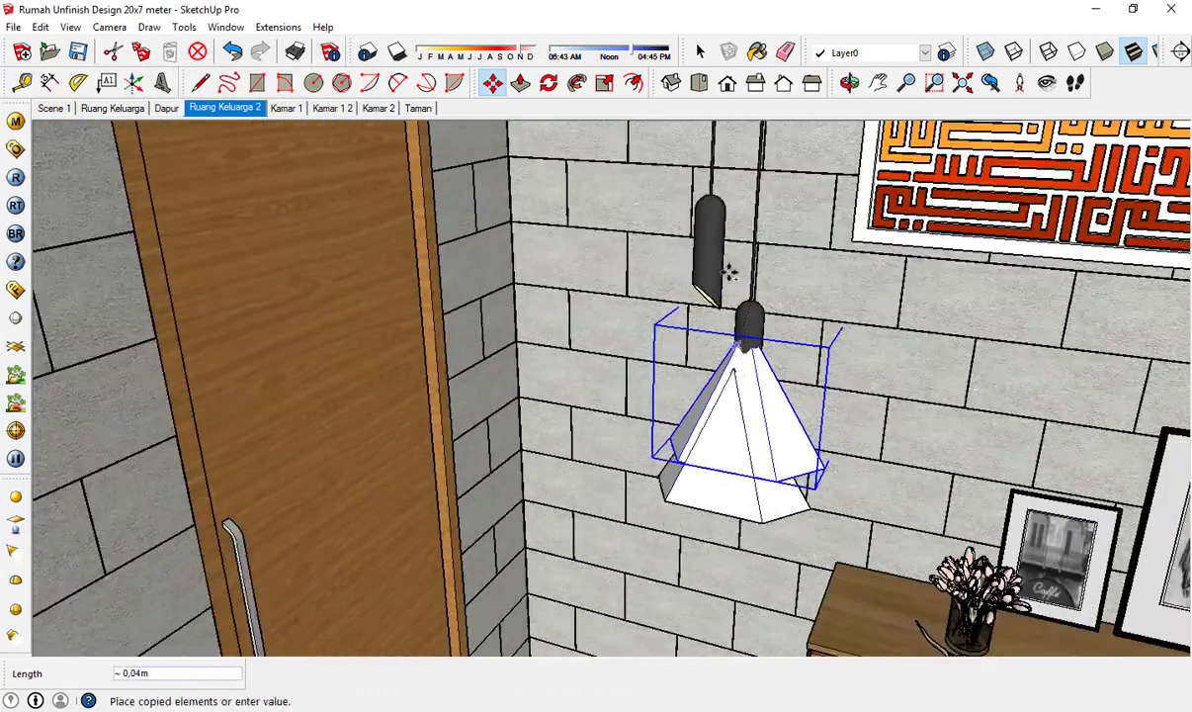
left_click(710, 202)
- Copy the IES lights to both pendants on the kitchen side of the artwork
scroll(649, 222, "down", 2)
key("space")
left_click(711, 373, "shift")
middle_click_drag(711, 373, 593, 368)
middle_click_drag(594, 367, 473, 391, "shift")
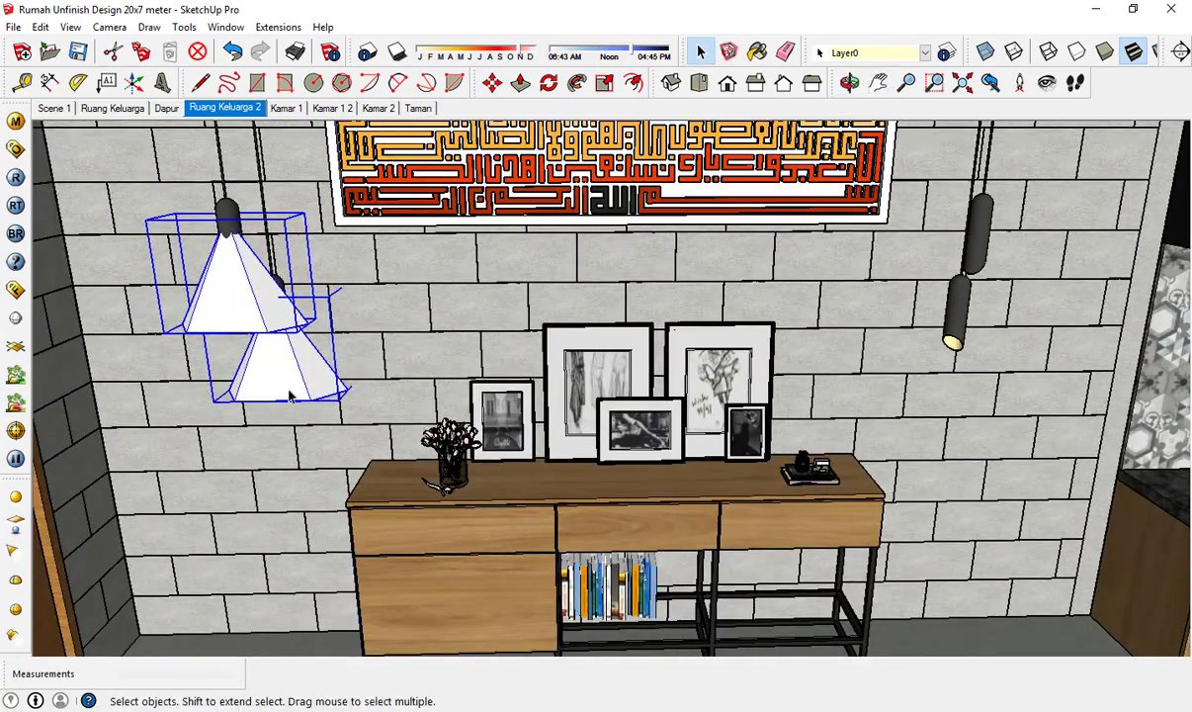
left_click(290, 393)
middle_click_drag(290, 393, 332, 414)
key("m")
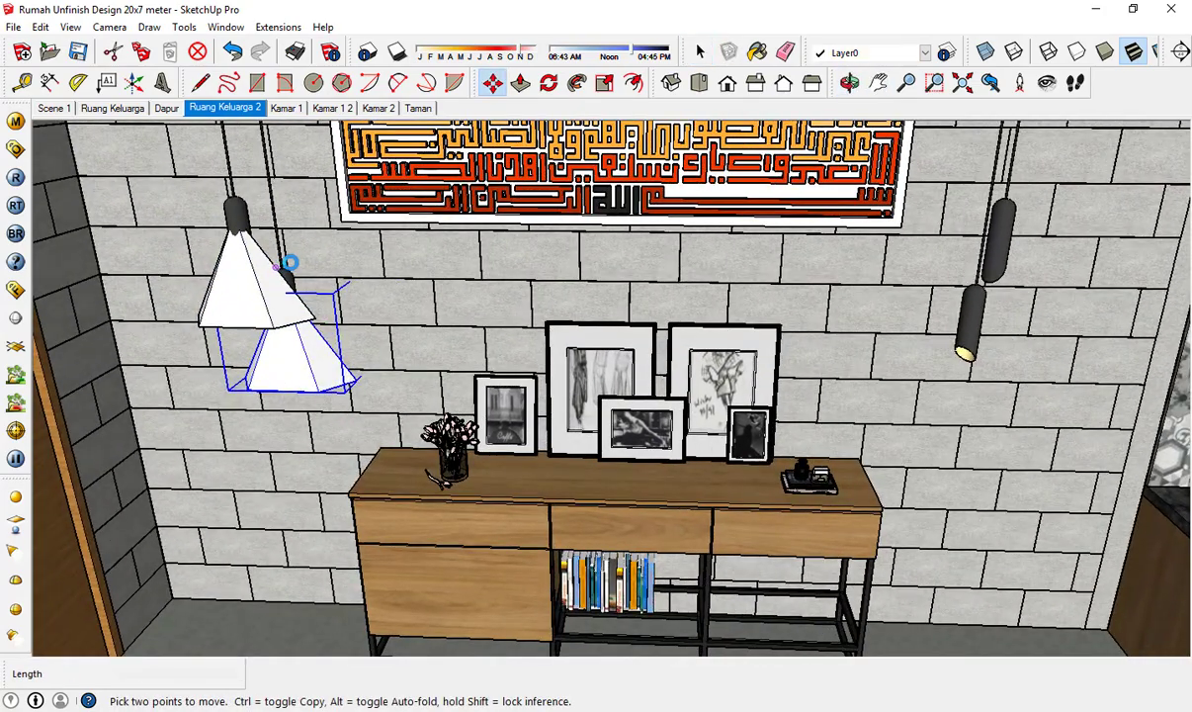
scroll(297, 267, "up", 3)
left_click(285, 272)
key("ctrl")
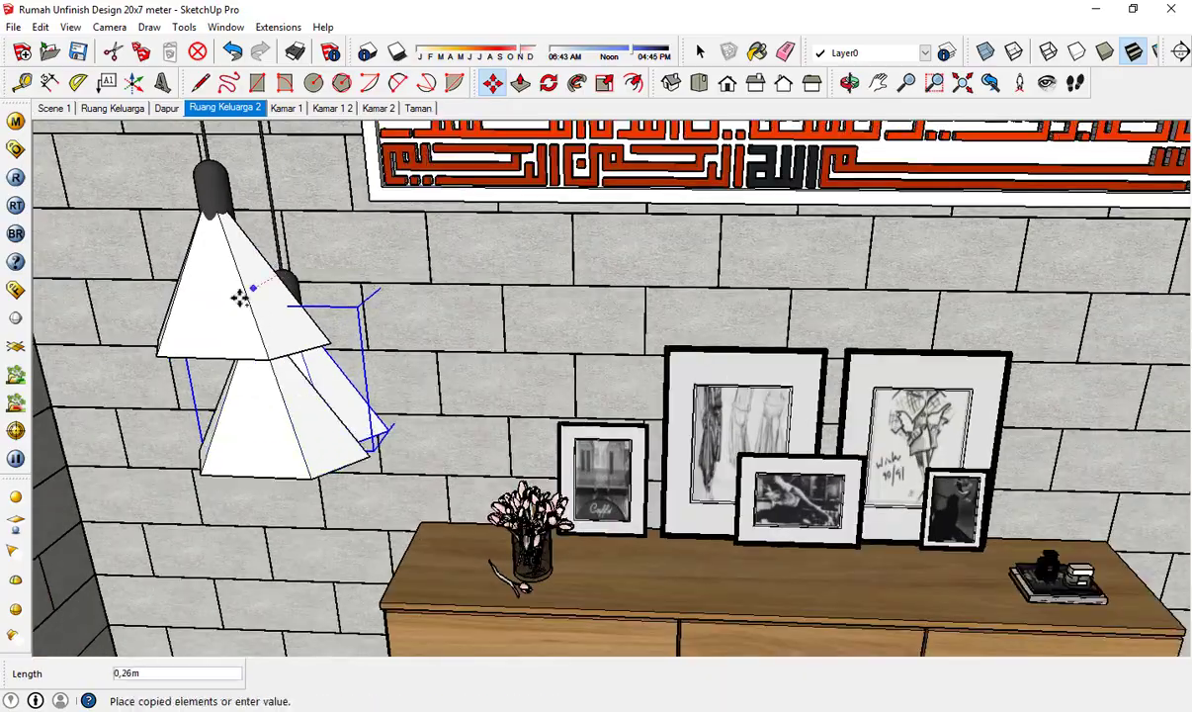
scroll(249, 298, "down", 3)
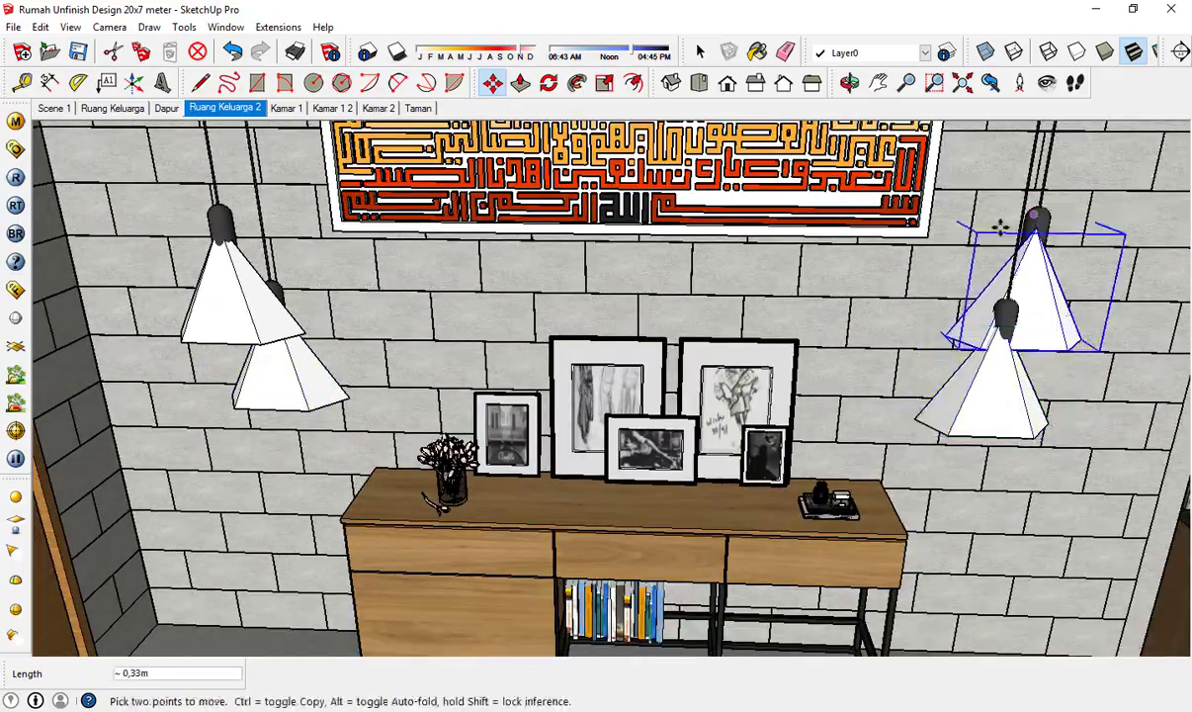
key("space")
left_click(237, 109)
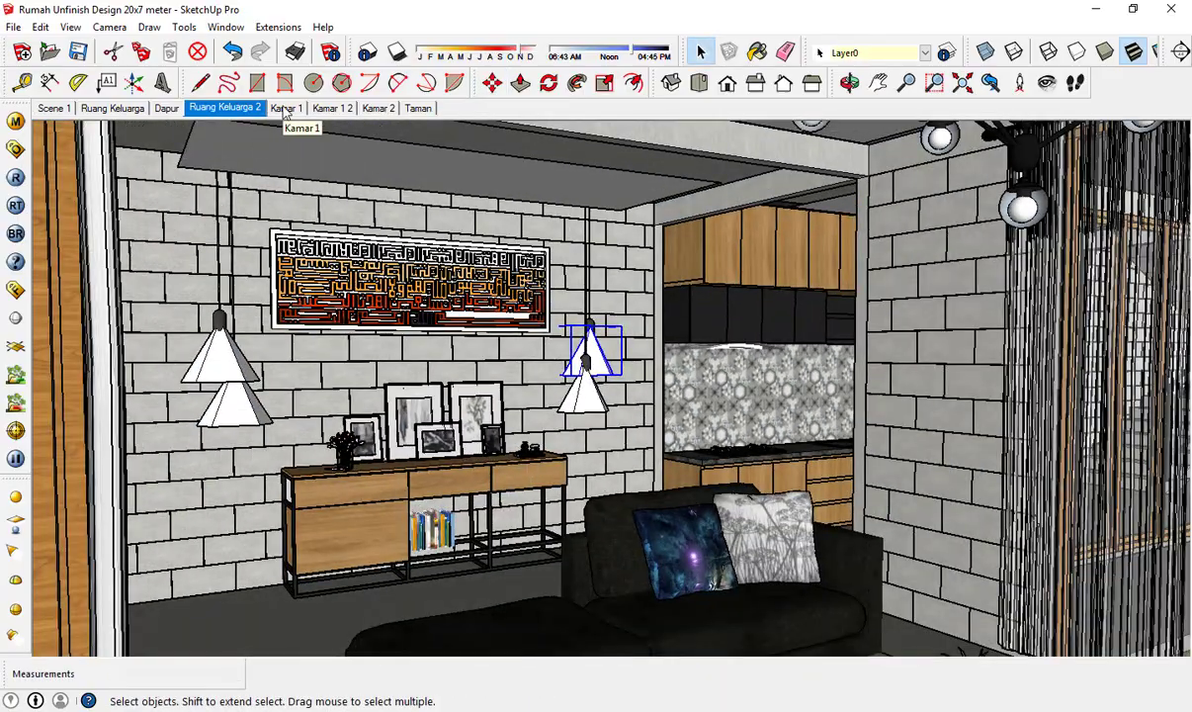
- Copy the rectangle light strip from the living room ceiling cove to the wooden ceiling panel in the Kamar 1 bedroom scene
left_click(285, 109)
key("l")
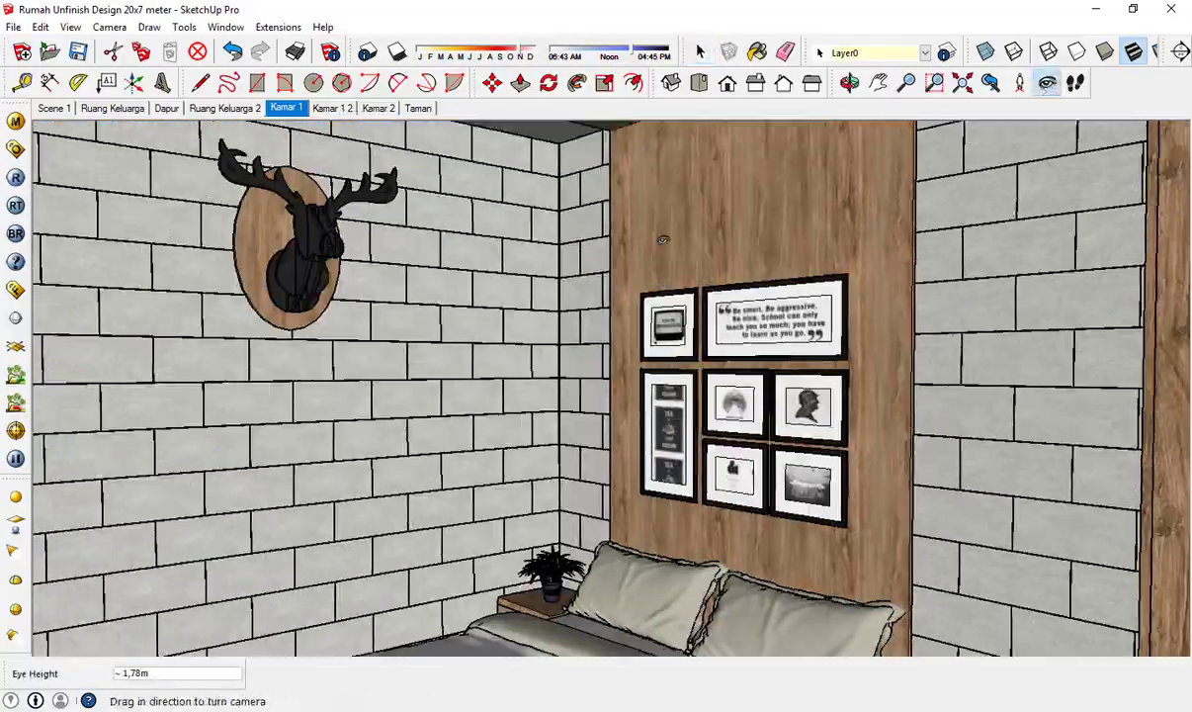
left_click_drag(662, 240, 658, 49)
left_click(112, 108)
key("space")
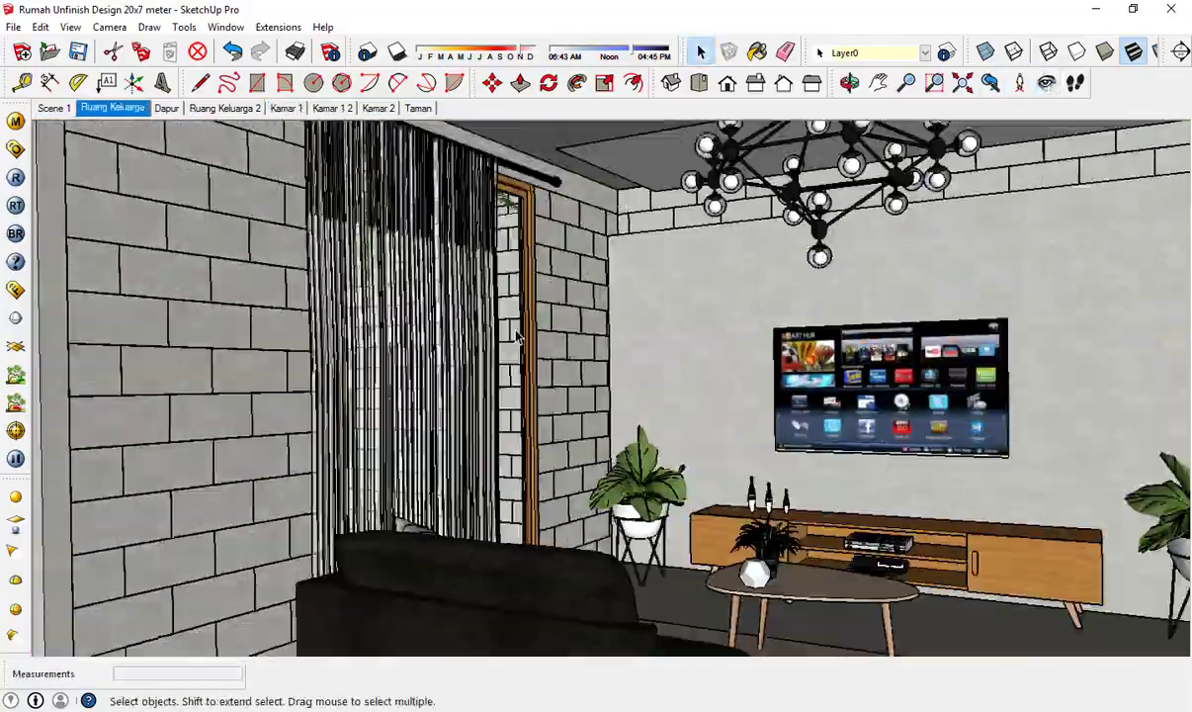
scroll(862, 199, "up", 4)
middle_click_drag(862, 200, 564, 385)
scroll(1104, 261, "down", 3)
left_click(981, 374)
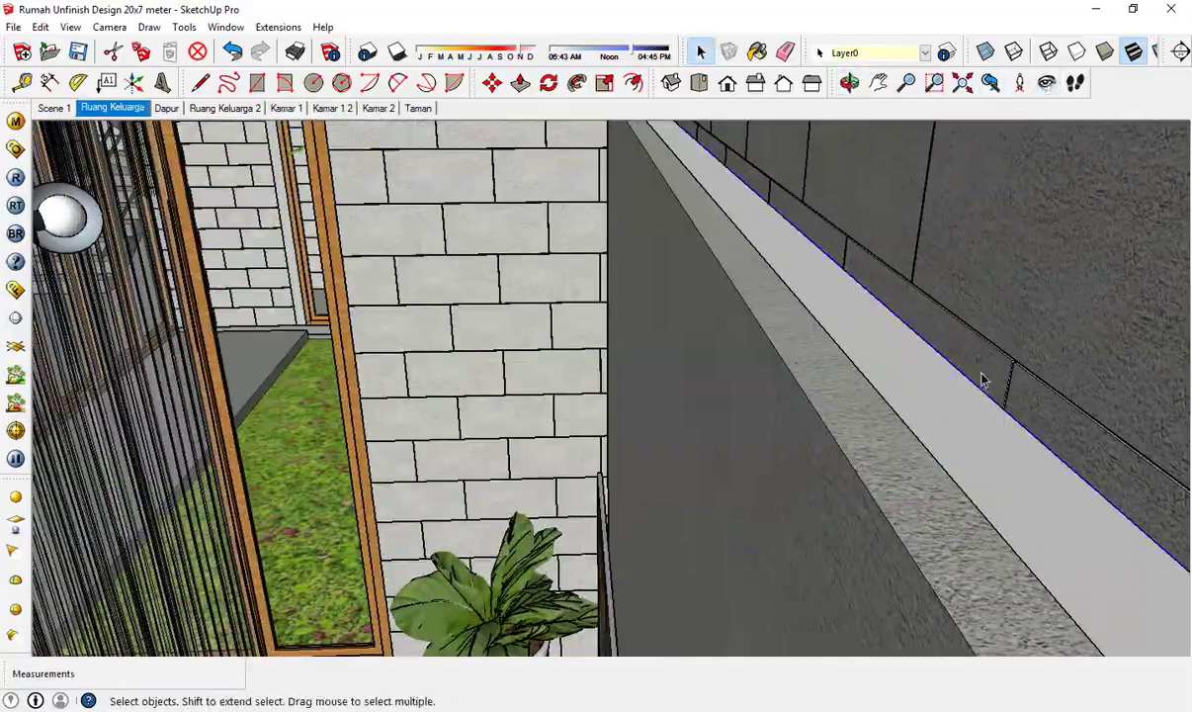
left_click(225, 108)
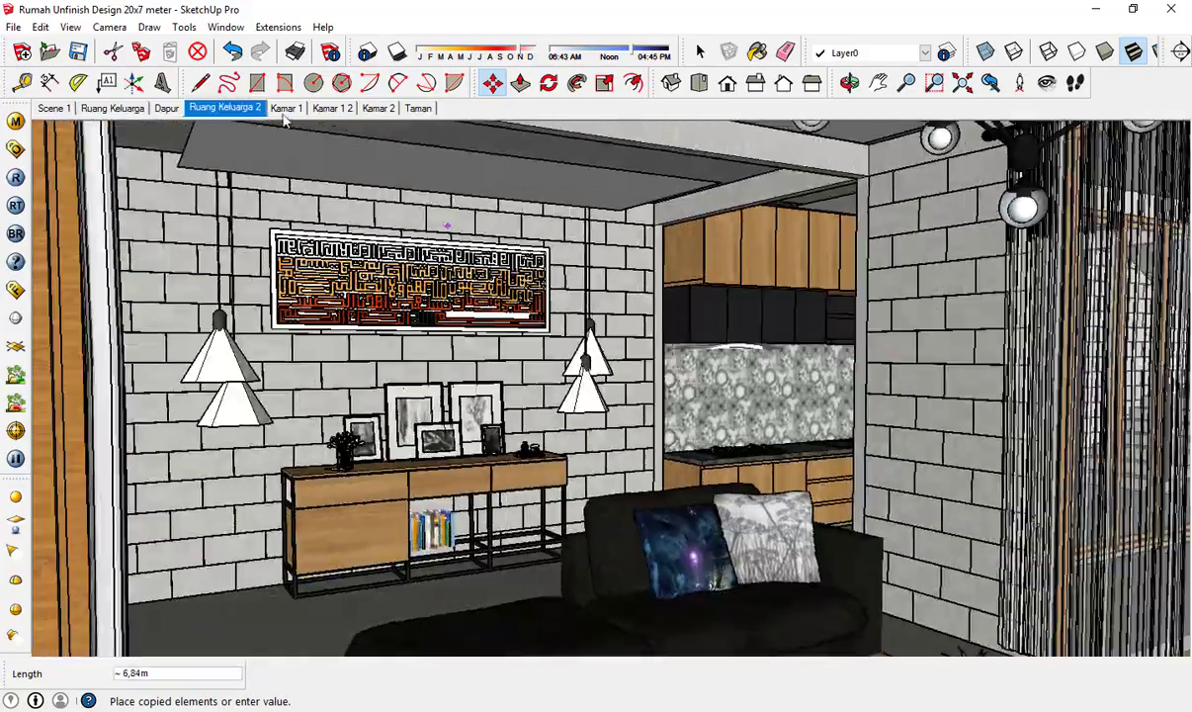
left_click(286, 109)
left_click(1047, 83)
left_click_drag(791, 416, 767, 213)
key("Escape")
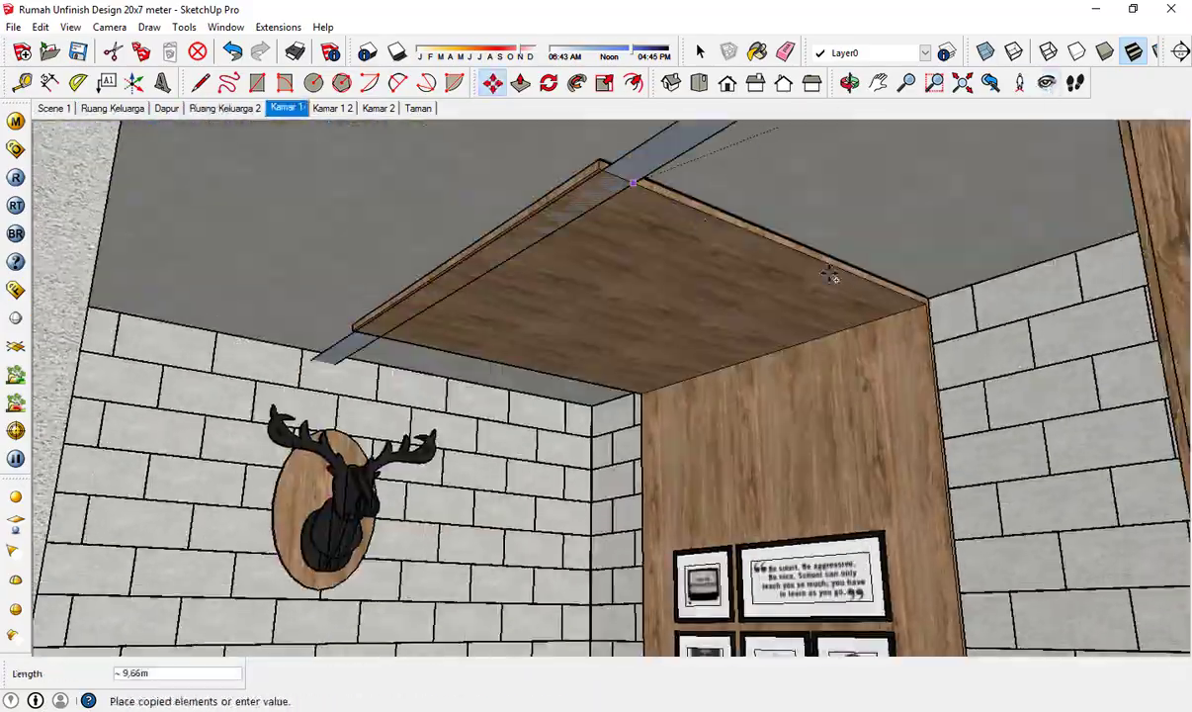
scroll(838, 269, "up", 4)
left_click(1001, 327)
- Scale the copied strip light by about 0.61 along the green axis to fit the wooden ceiling panel and adjust its position
scroll(652, 367, "down", 3)
key("s")
middle_click_drag(954, 297, 868, 367)
scroll(868, 367, "up", 1)
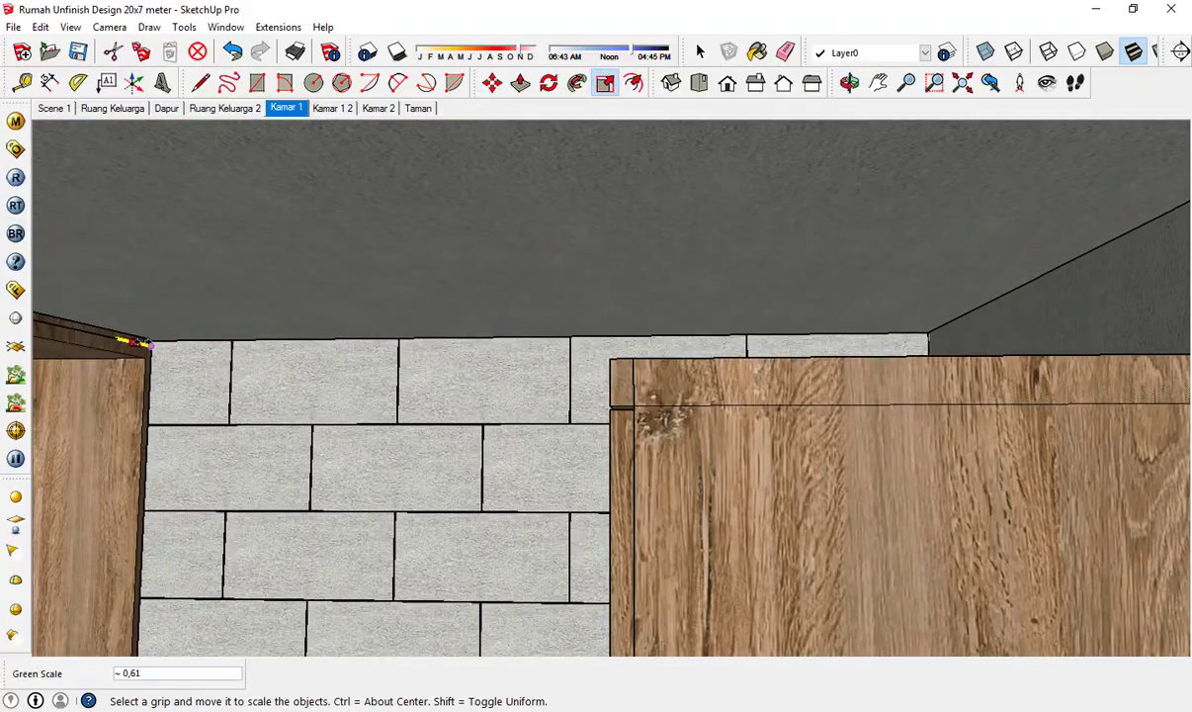
left_click(1047, 83)
left_click_drag(791, 266, 607, 256)
key("Escape")
middle_click_drag(890, 326, 868, 231)
left_click(854, 254)
key("m")
scroll(863, 259, "up", 3)
middle_click_drag(841, 307, 751, 354)
scroll(892, 308, "up", 3)
- Widen the strip light by a factor of 13.58 so it covers the area above the wooden ceiling panel
key("s")
scroll(545, 300, "down", 2)
middle_click_drag(949, 330, 510, 322, "shift")
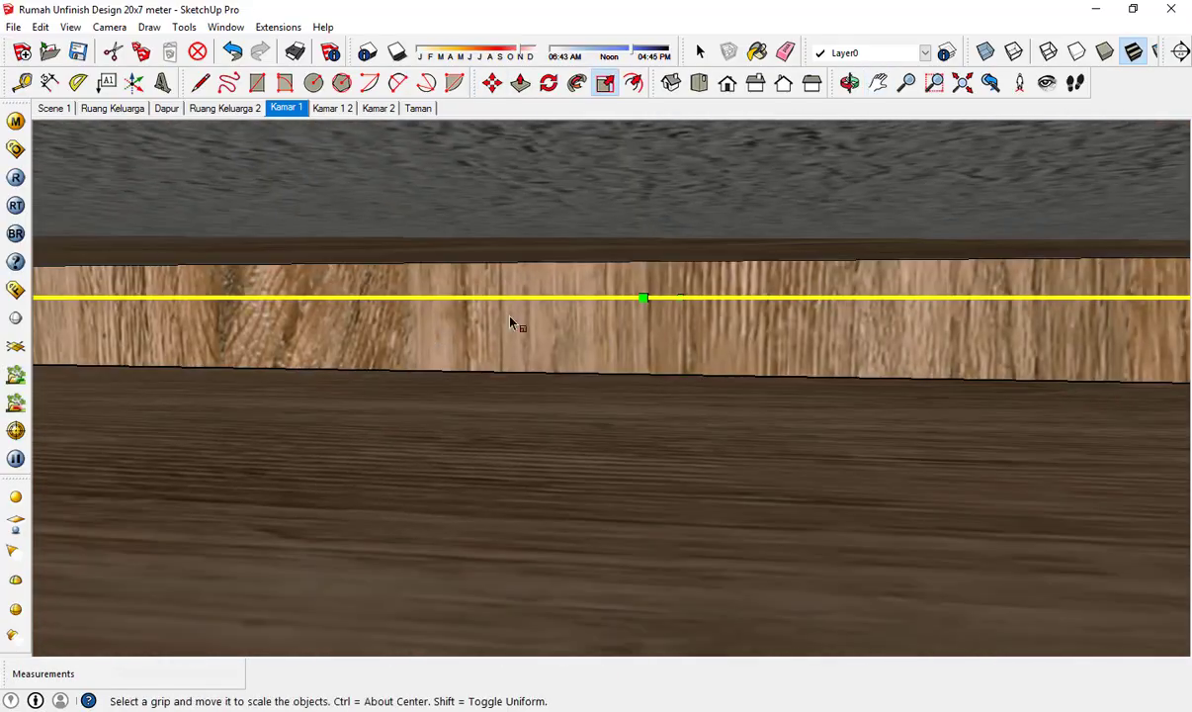
left_click(644, 297)
left_click(288, 111)
left_click(1047, 83)
left_click_drag(566, 296, 602, 138)
key("Escape")
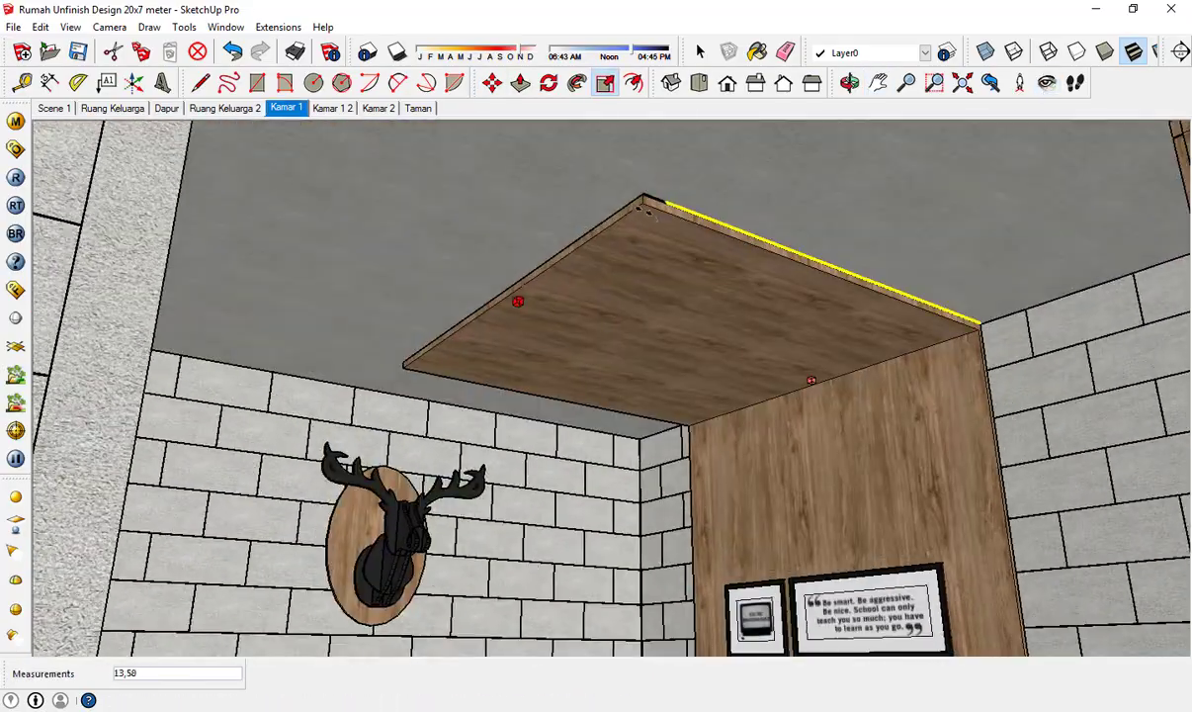
left_click(642, 211)
- Copy the panel-sized rectangle light, turn it vertical, and place it behind the wooden headboard wall panel
left_click(643, 201)
key("ctrl")
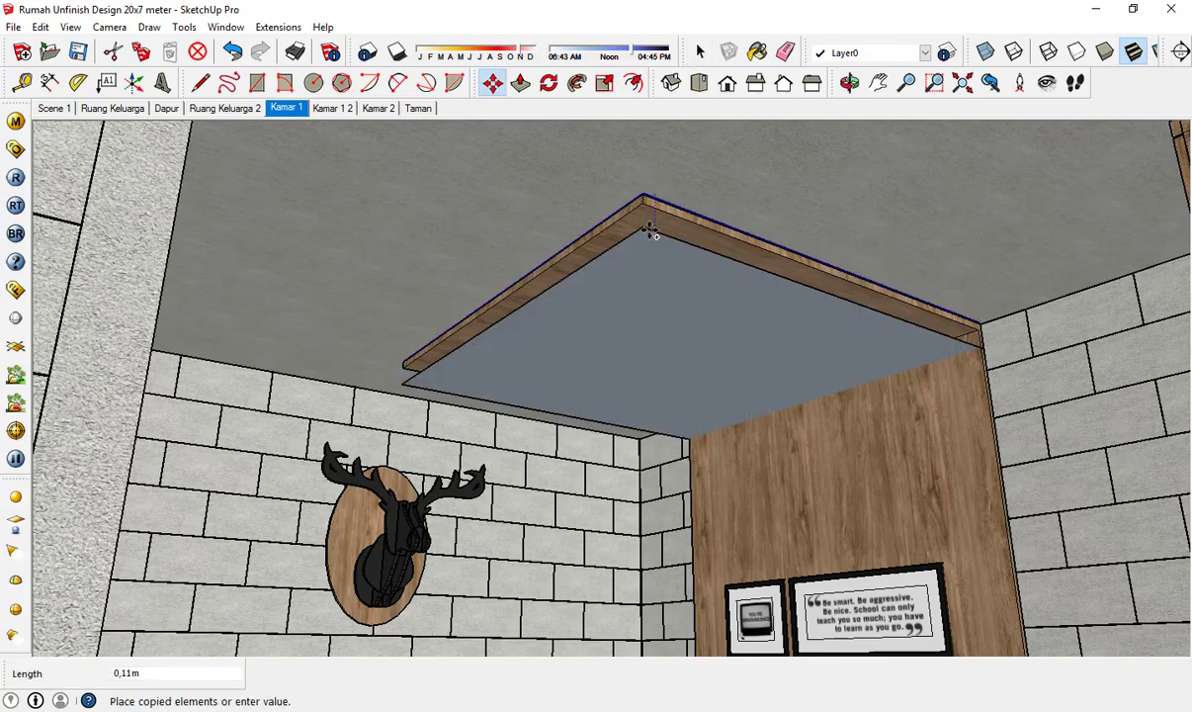
left_click(962, 340)
left_click(855, 381)
left_click(870, 395)
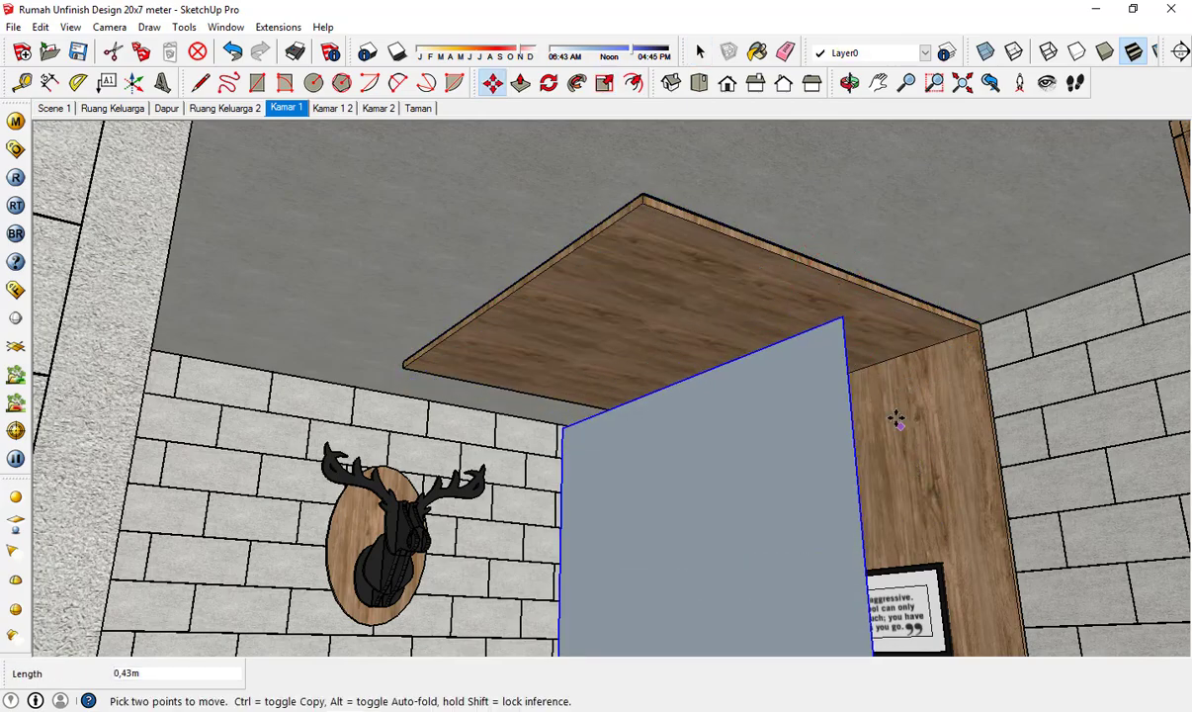
scroll(897, 420, "up", 10)
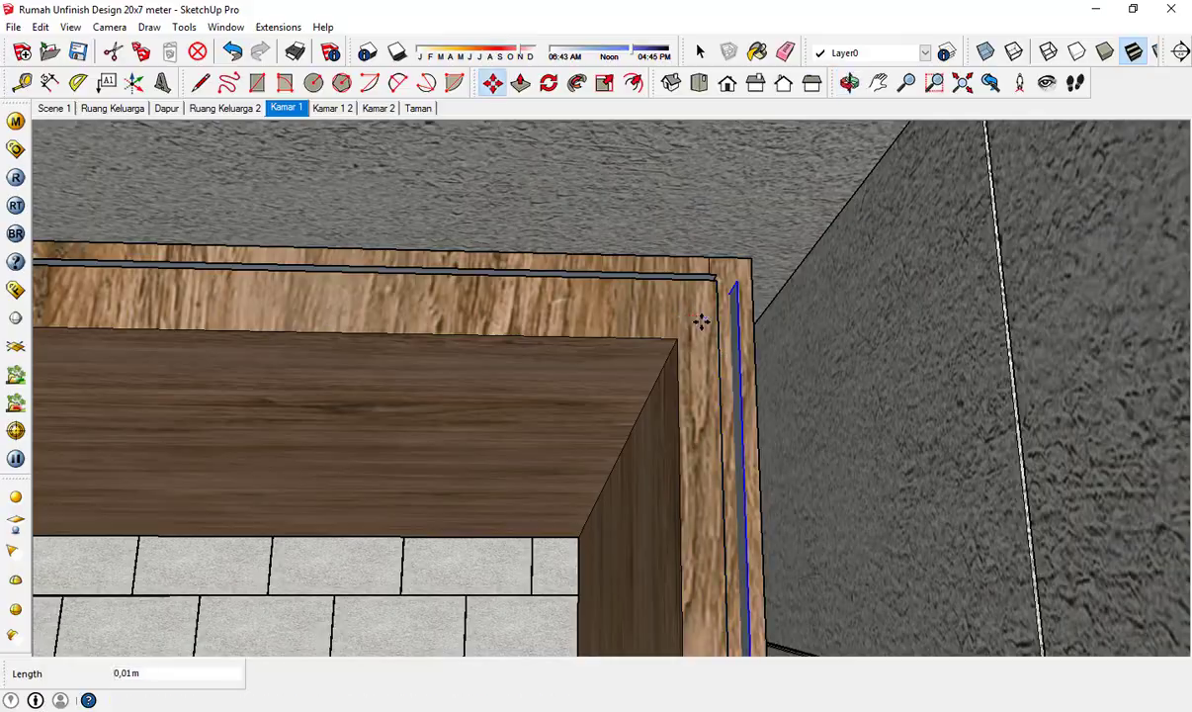
middle_click_drag(701, 321, 973, 333)
- Scale the vertical rectangle light to fit behind the wooden headboard panel down beside the nightstand
left_click(1047, 83)
left_click_drag(791, 326, 719, 466)
middle_click_drag(719, 466, 753, 414)
scroll(746, 518, "up", 5)
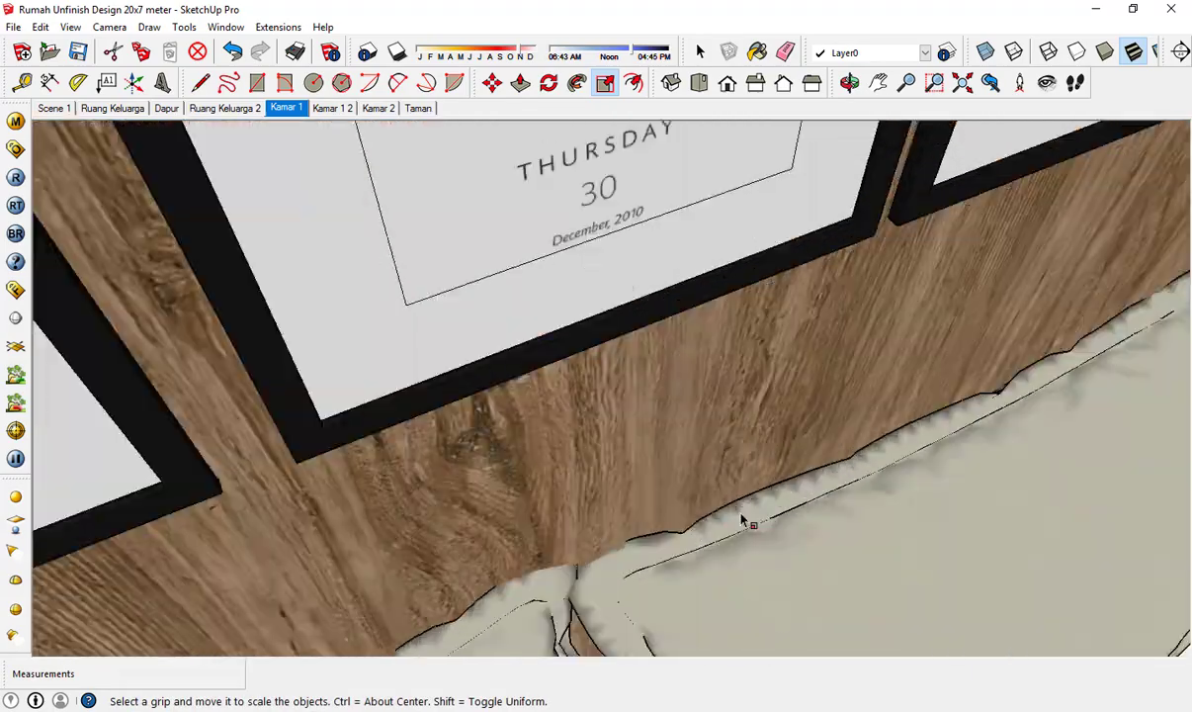
middle_click_drag(745, 519, 1008, 524)
scroll(692, 494, "down", 5)
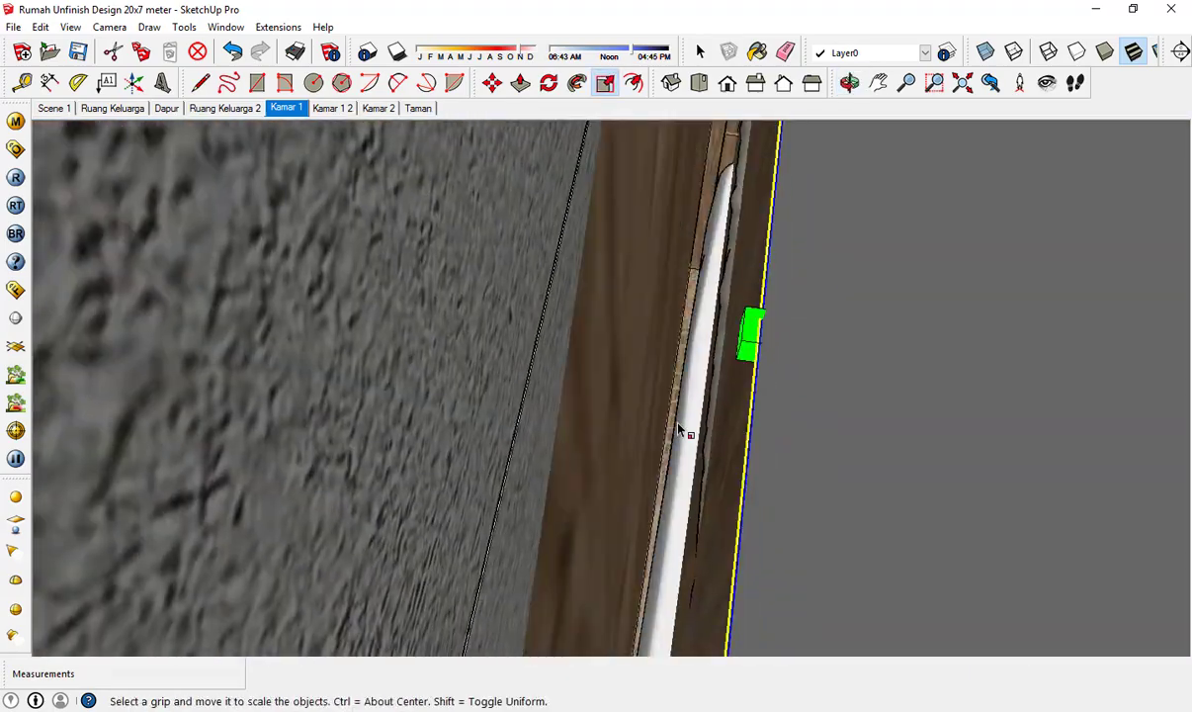
left_click(761, 329)
middle_click_drag(754, 330, 386, 280)
scroll(325, 287, "down", 6)
middle_click_drag(346, 593, 534, 341, "shift")
scroll(534, 341, "down", 5)
middle_click_drag(920, 405, 561, 129, "shift")
left_click(381, 235)
key("space")
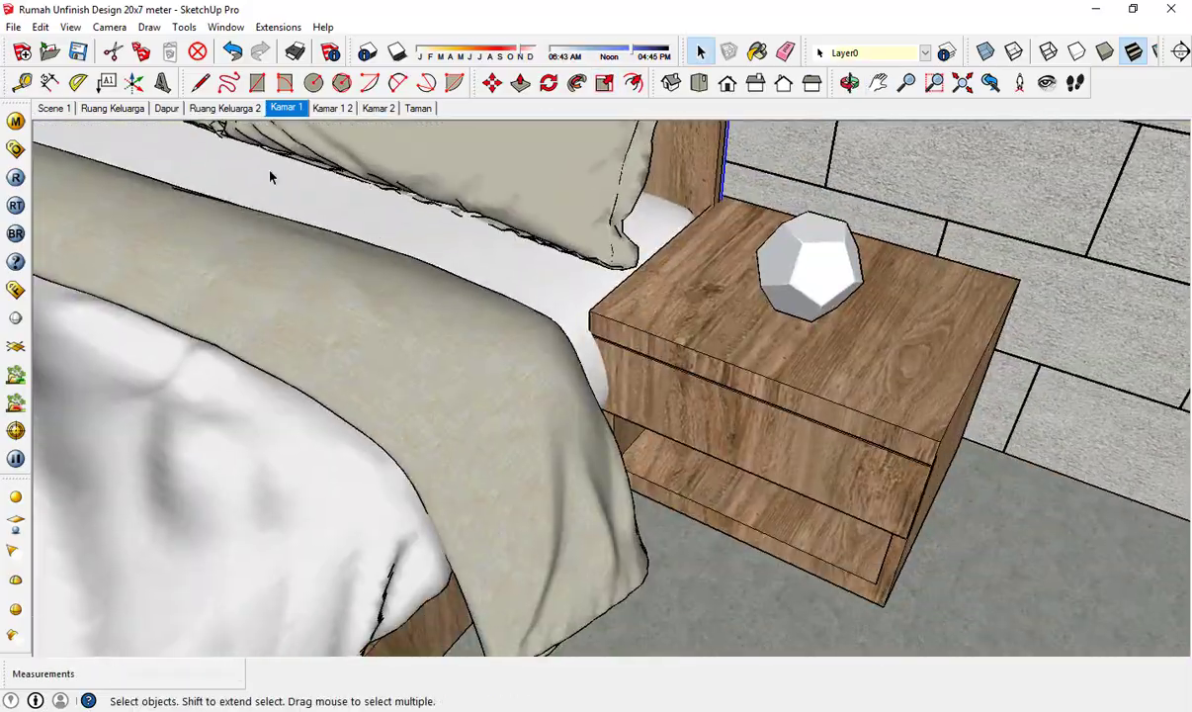
- Draw a large V-Ray rectangle light across the Kamar 1 ceiling
left_click(286, 109)
left_click(1048, 83)
left_click_drag(692, 543, 735, 415)
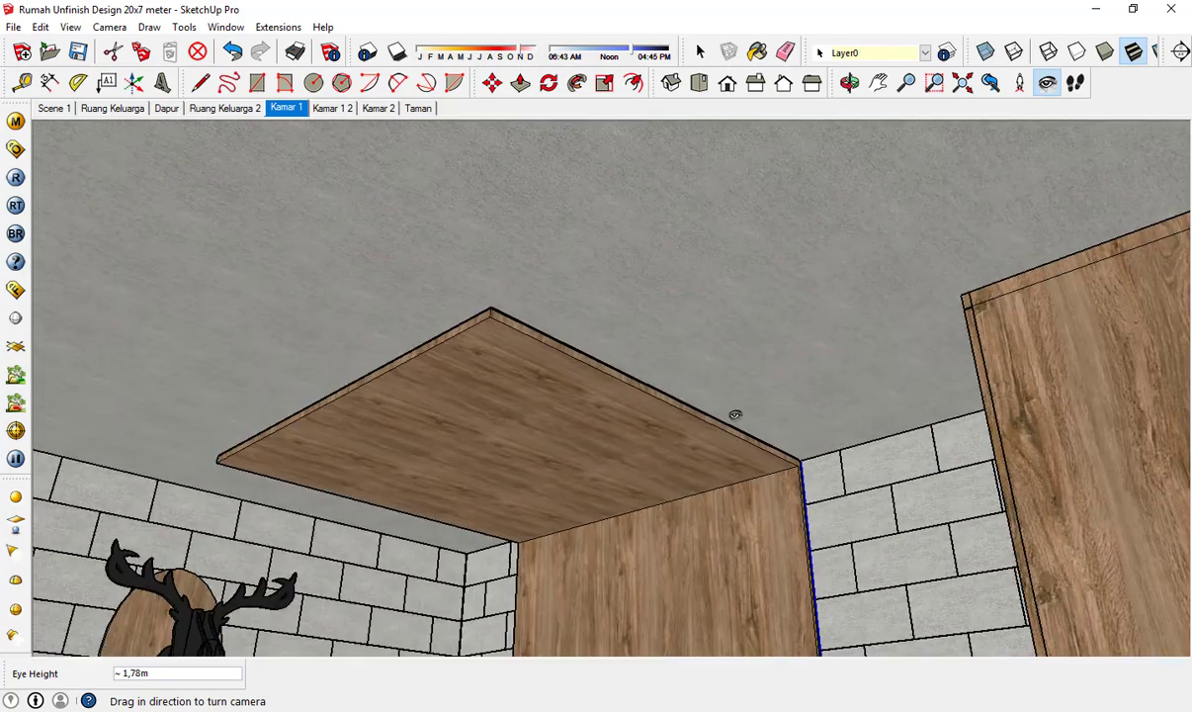
left_click(14, 524)
left_click(50, 308)
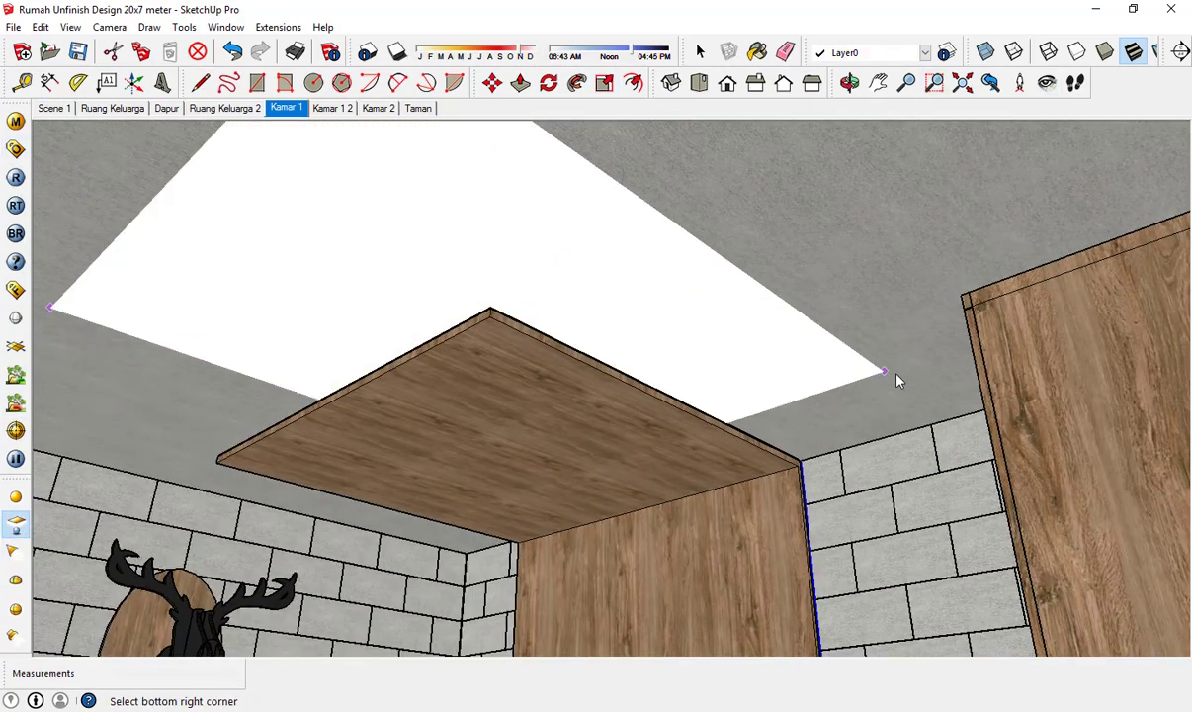
left_click(937, 371)
left_click(771, 374)
- Reposition the large rectangle light below the bedroom ceiling and edit its V-Ray light settings
key("m")
left_click_drag(752, 504, 750, 546)
key("space")
right_click(708, 415)
mouse_move(824, 676)
left_click(910, 676)
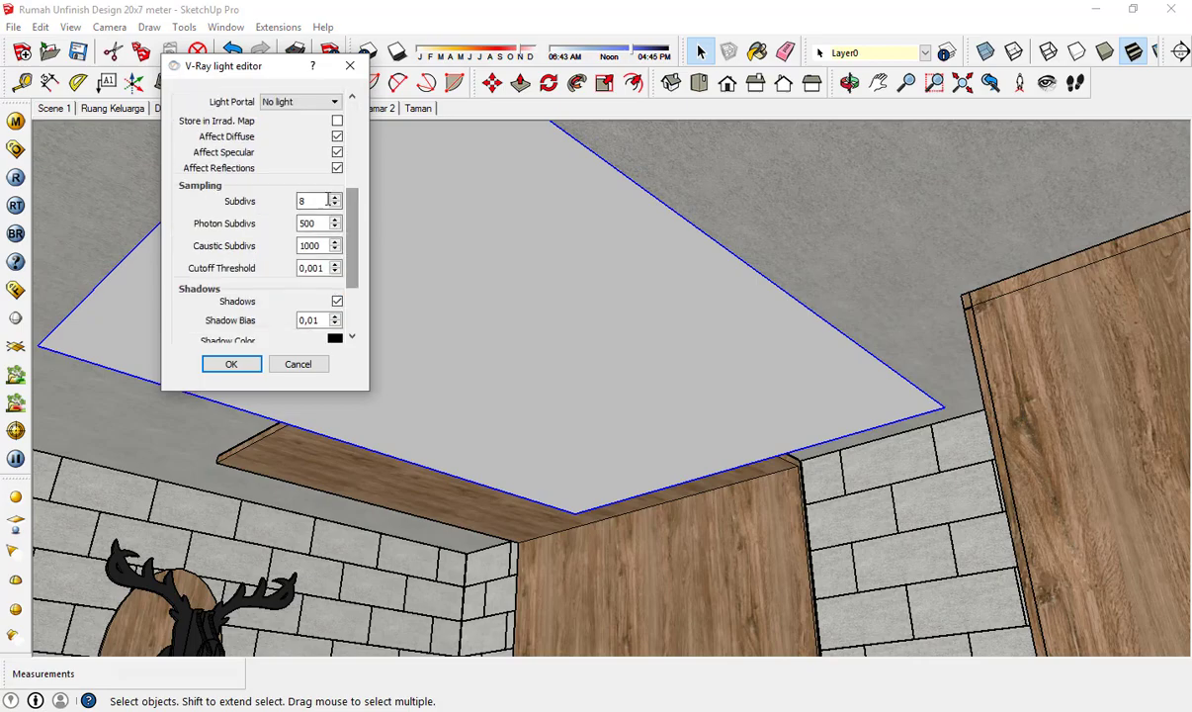
left_click(232, 363)
- Scale the large rectangle light in both directions to span the bedroom ceiling
key("s")
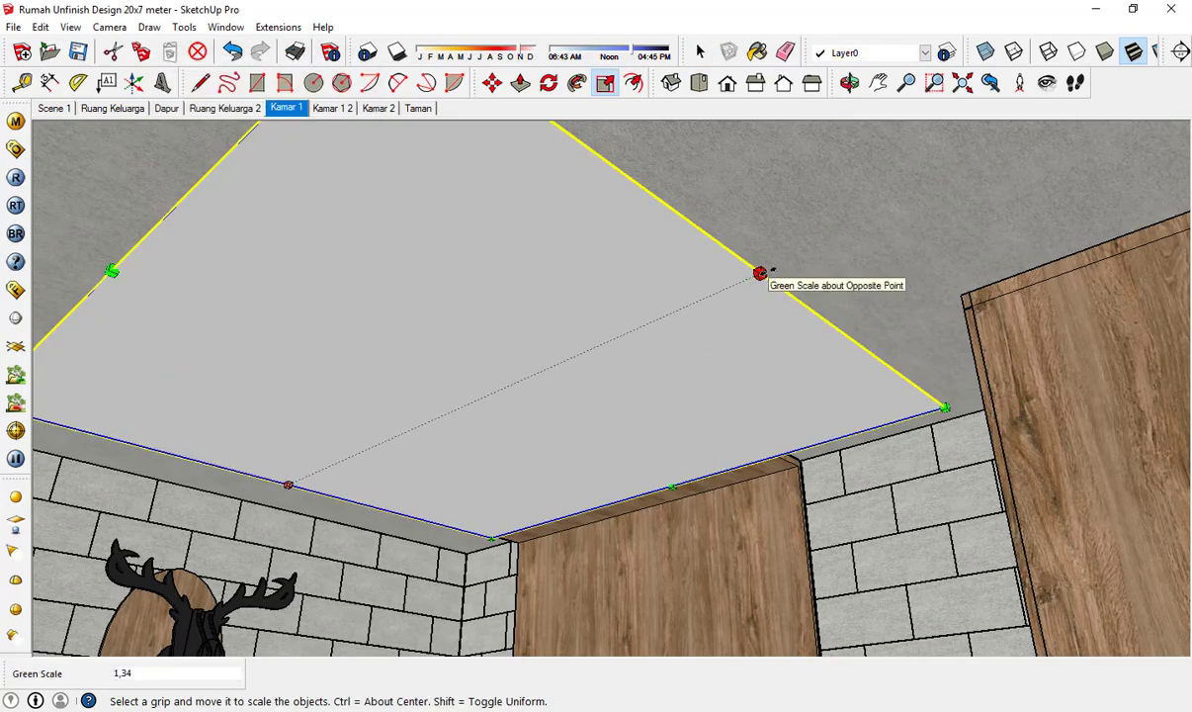
left_click_drag(761, 273, 985, 184)
middle_click_drag(989, 192, 837, 436)
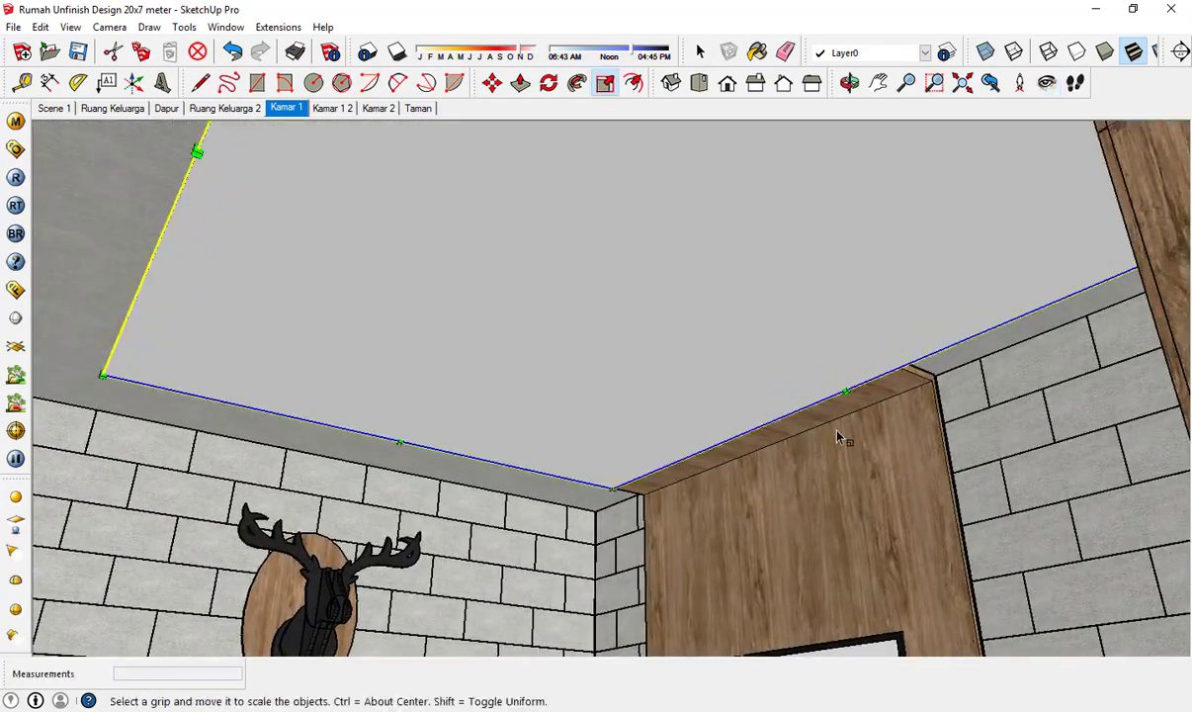
left_click_drag(842, 395, 759, 403)
- Copy an IES light into Kamar 1 and turn it upside down beside the block wall
middle_click_drag(1009, 132, 927, 475)
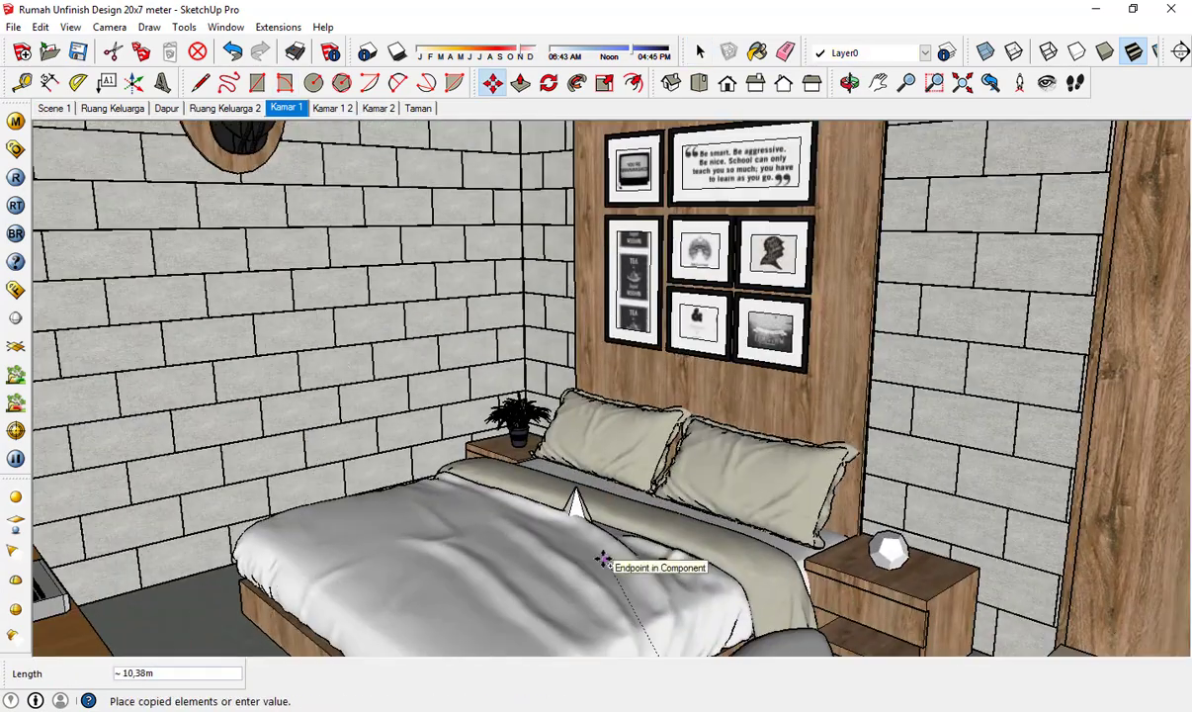
left_click(393, 315)
left_click(392, 384)
scroll(178, 335, "up", 3)
middle_click_drag(178, 335, 527, 402)
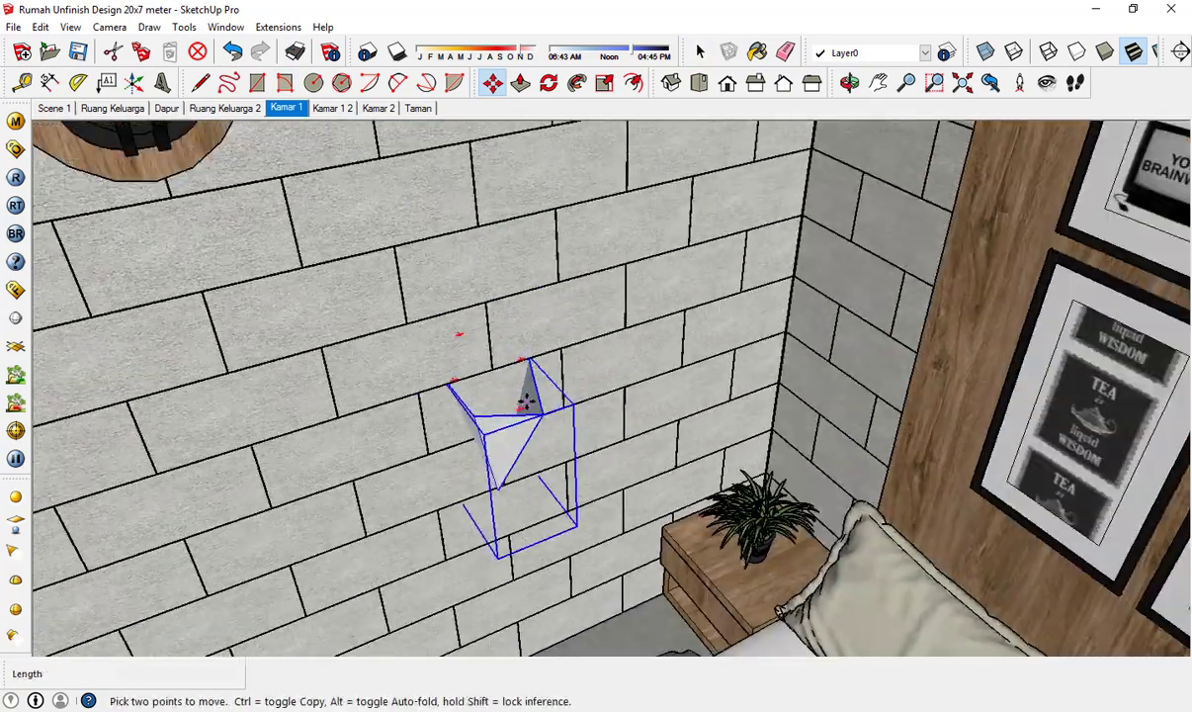
left_click(564, 340)
- Move the upside-down IES light along the Kamar 1 block wall to beneath the mounted deer head
middle_click_drag(563, 340, 603, 294)
scroll(726, 376, "down", 3)
left_click(797, 358)
left_click(806, 368)
left_click(677, 327)
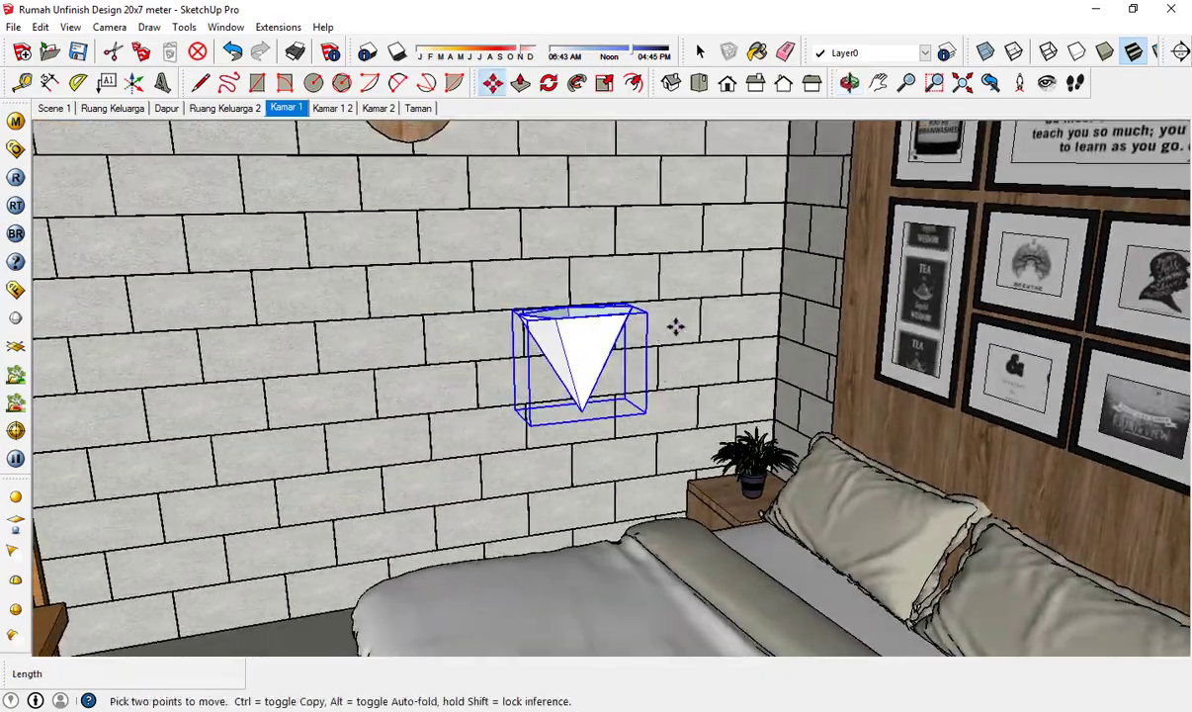
middle_click_drag(559, 342, 719, 498)
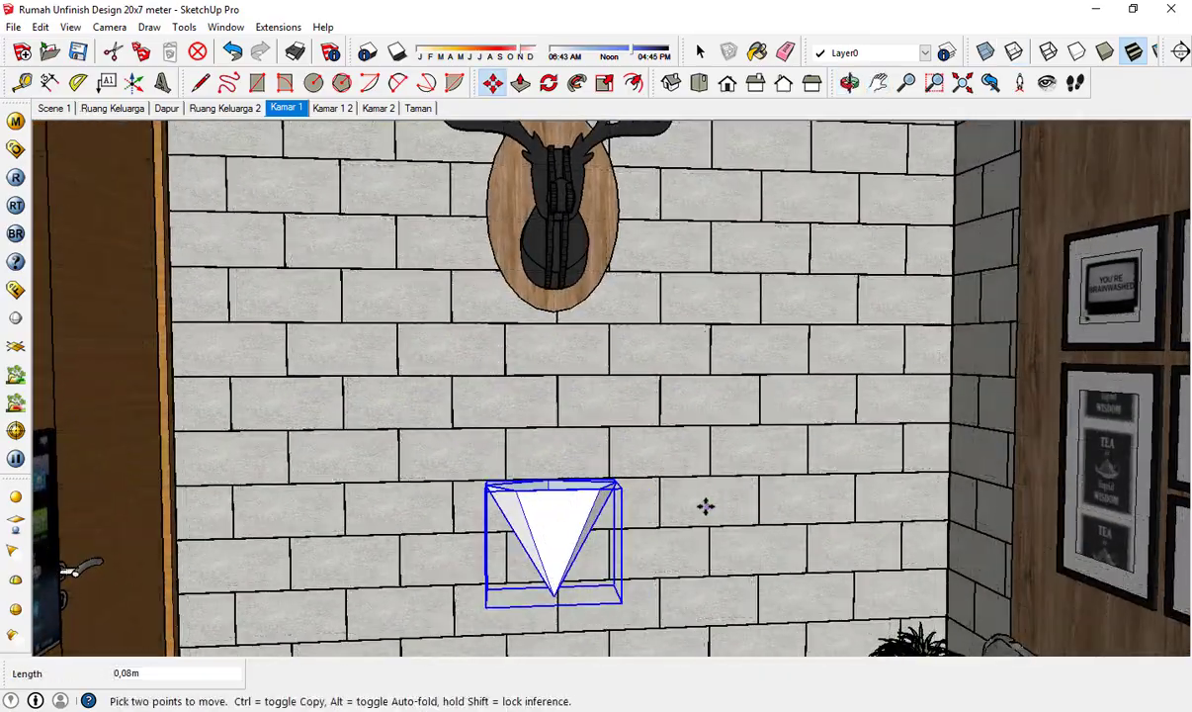
middle_click_drag(706, 318, 511, 443)
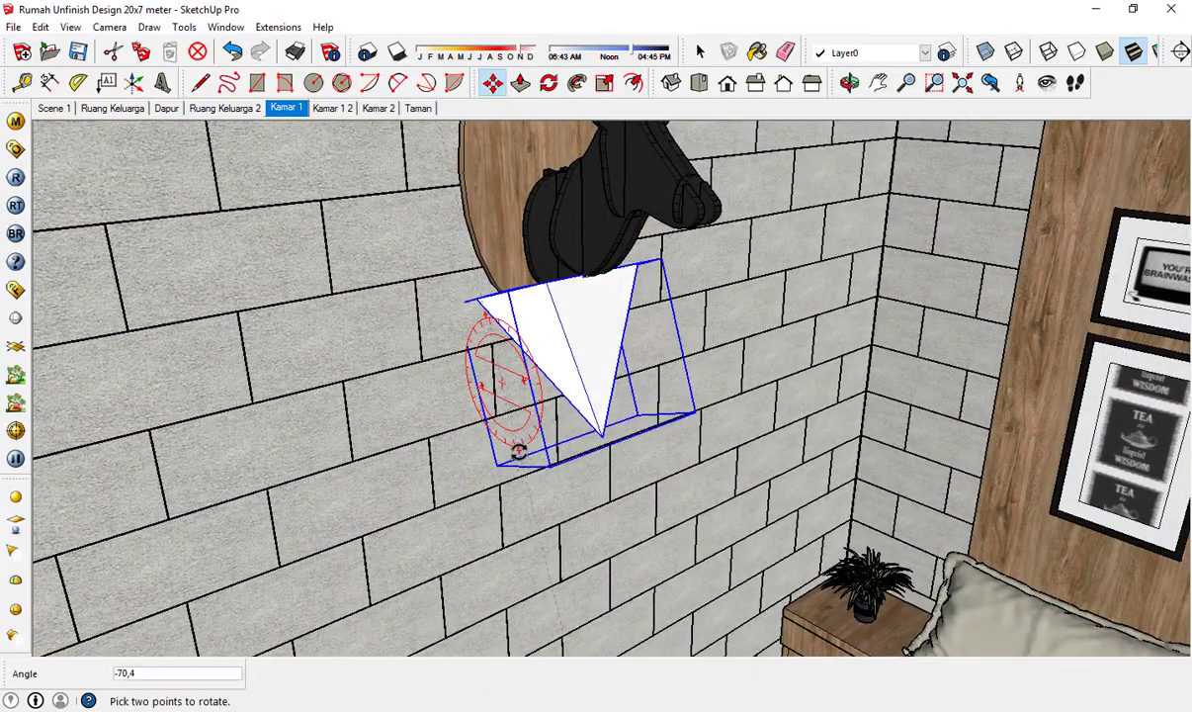
- Scale the IES light beneath the mounted deer head and adjust its position in front of the wall
key("s")
left_click(502, 382)
left_click(384, 416)
key("m")
middle_click_drag(384, 420, 626, 395)
left_click(485, 425)
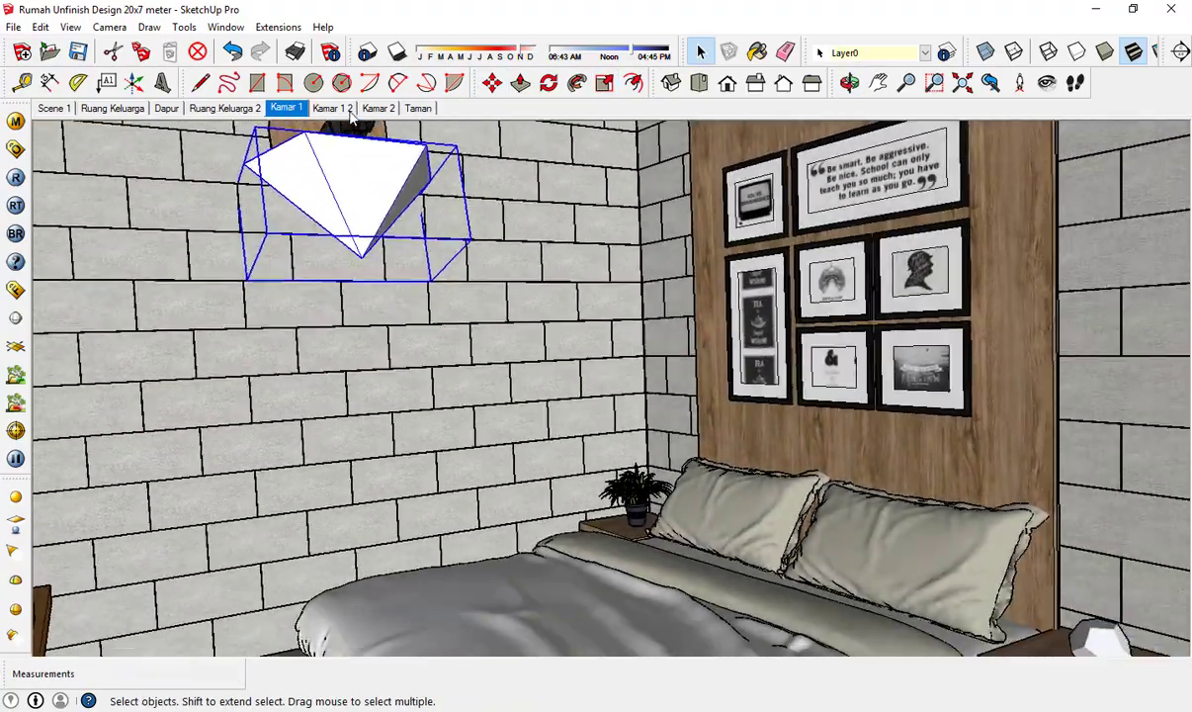
- Draw a small V-Ray rectangle light on the ceiling strip beside the large light in scene Kamar 1 2
left_click(332, 107)
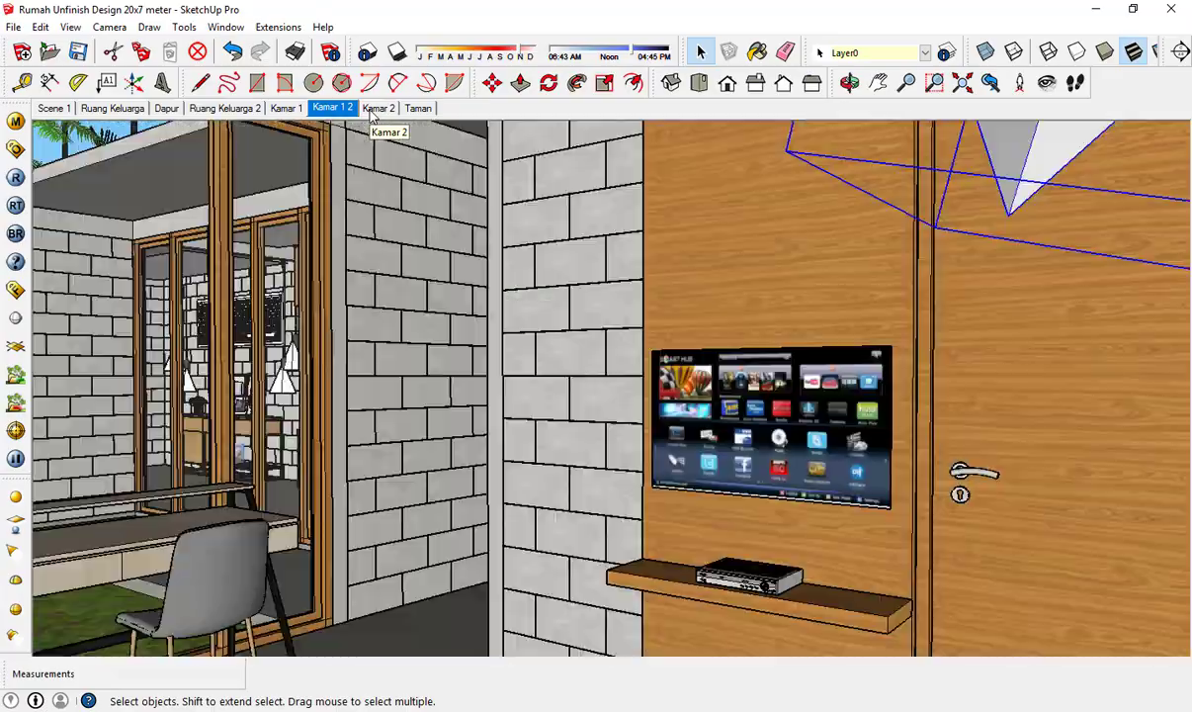
left_click_drag(539, 484, 496, 361)
key("space")
middle_click_drag(450, 495, 278, 150)
key("r")
left_click(667, 393)
left_click(874, 247)
- Edit the small rectangle light's V-Ray settings and lower it about 0,13 m below the ceiling
right_click(803, 364)
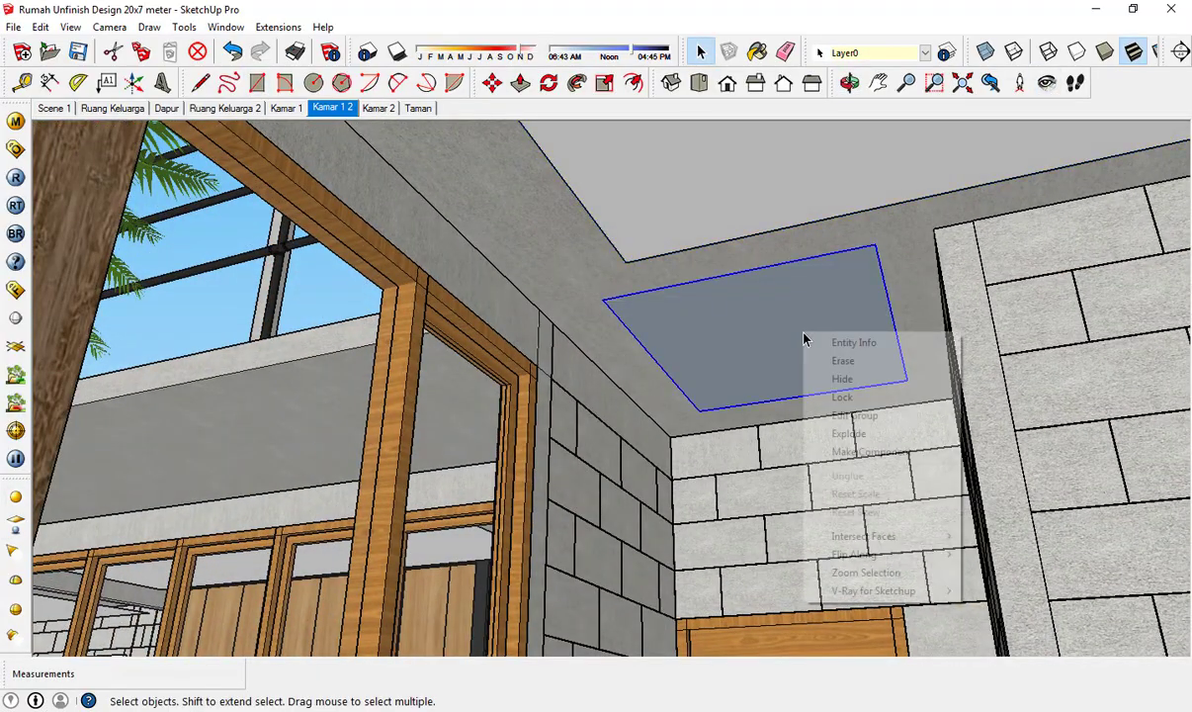
left_click(981, 623)
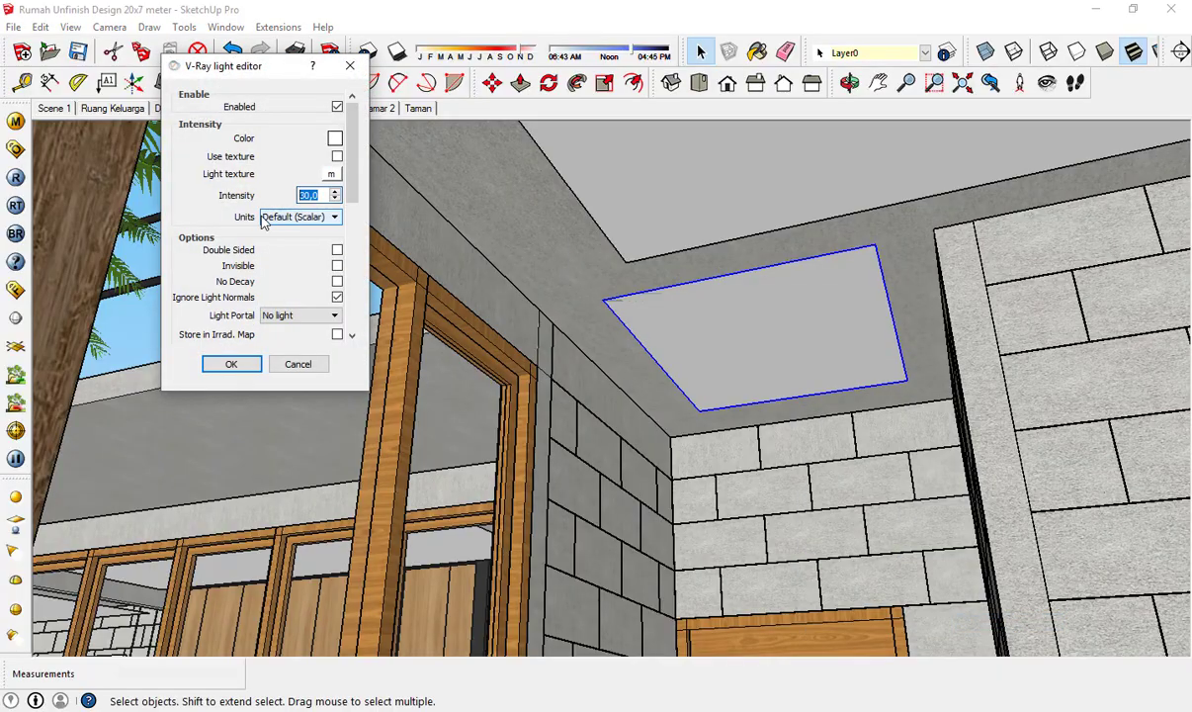
scroll(336, 275, "down", 3)
left_click(230, 363)
key("m")
left_click(687, 354)
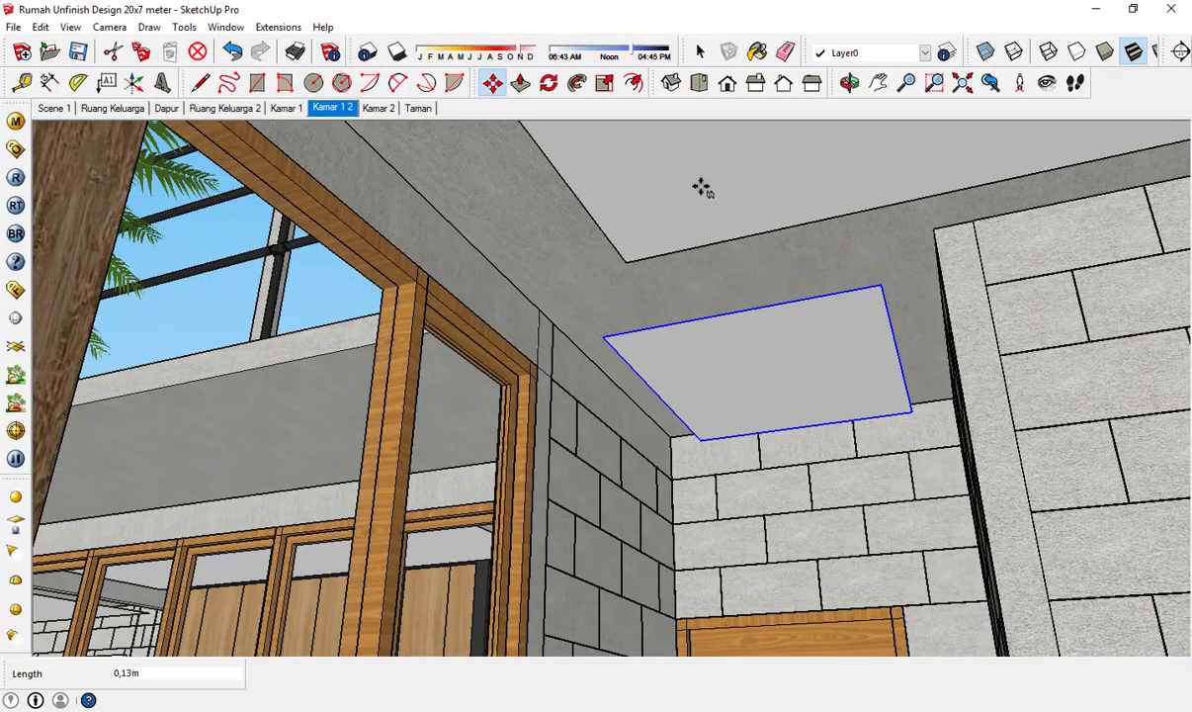
- Copy the large rectangle light from the Kamar 1 2 ceiling to the Kamar 2 ceiling and scale it to about 0,65 along green
left_click(333, 107)
left_click(378, 108)
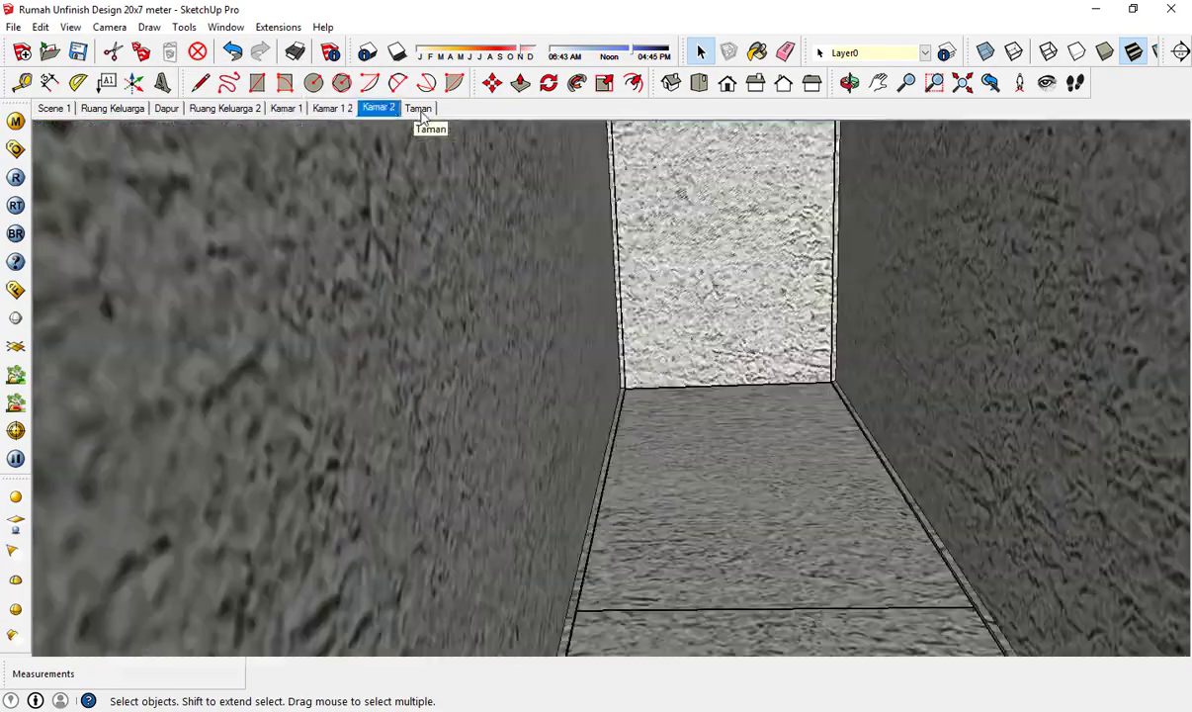
left_click(333, 108)
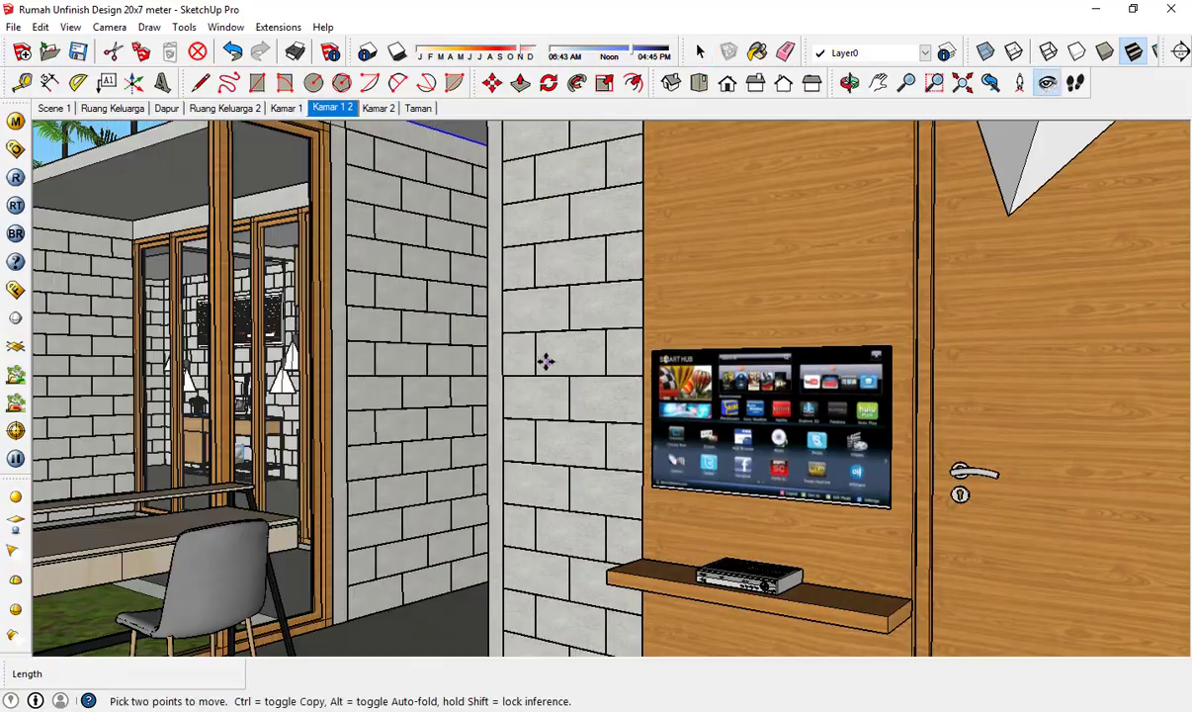
key("space")
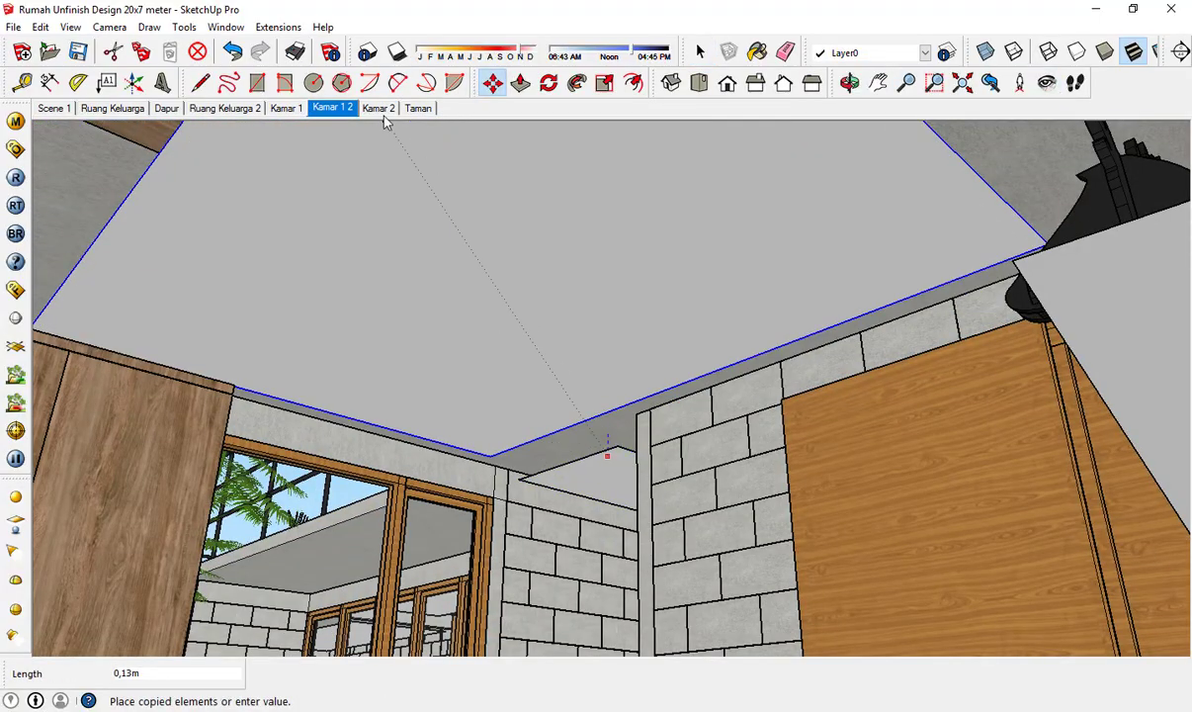
left_click(382, 111)
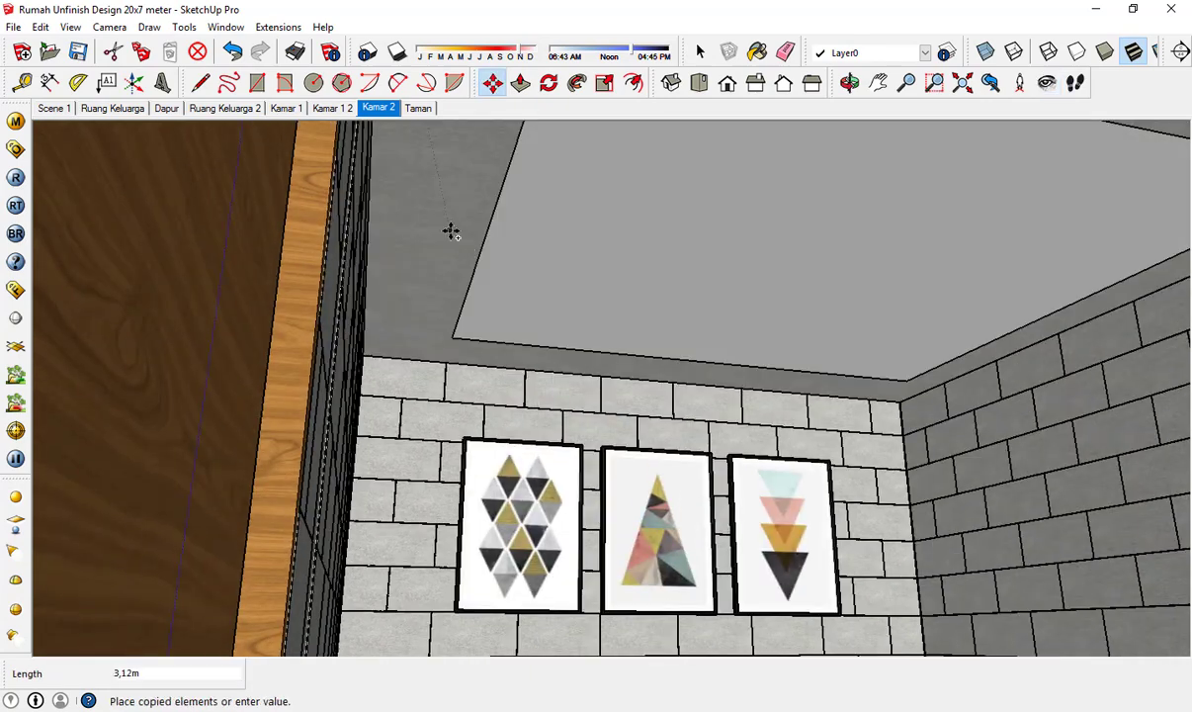
left_click_drag(795, 335, 1036, 176)
key("s")
left_click_drag(945, 308, 582, 505)
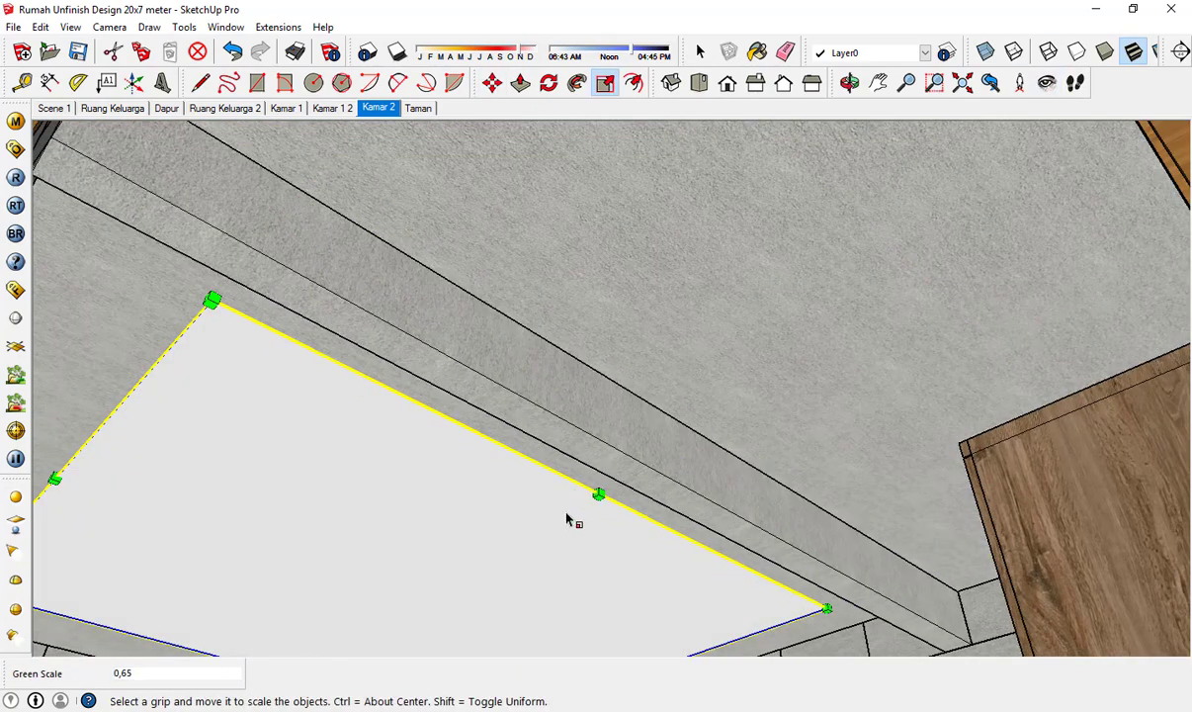
- Copy the resized Kamar 2 ceiling light across to the other side of the ceiling beam
key("m")
key("ctrl")
left_click(502, 450)
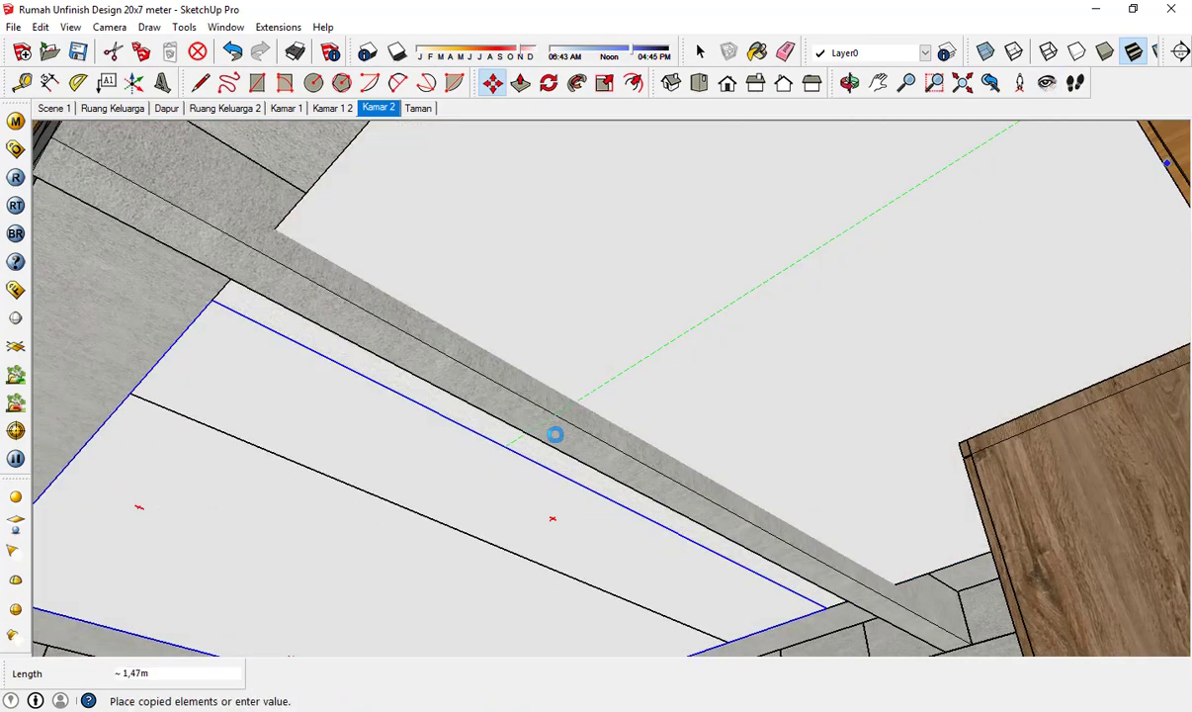
left_click_drag(499, 549, 652, 421)
- Scale the copied Kamar 2 light to about 0,71 along green so it fits its ceiling strip
left_click(1047, 85)
left_click_drag(435, 396, 649, 436)
key("s")
left_click_drag(618, 467, 489, 469)
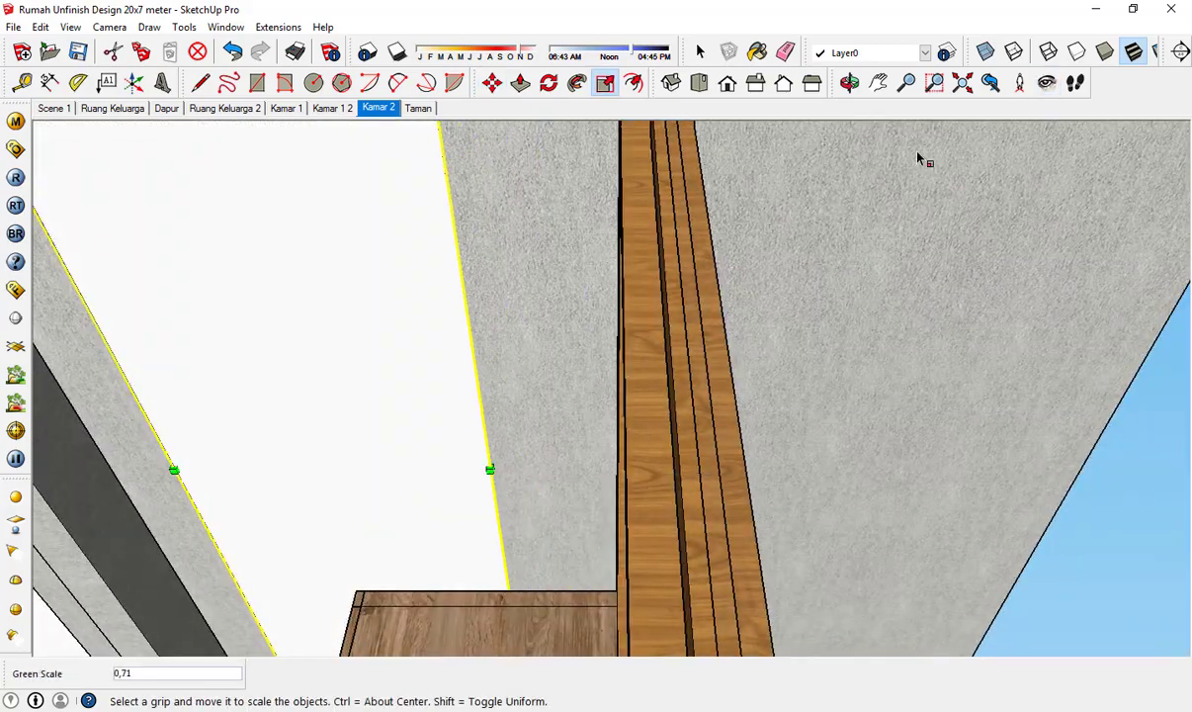
left_click(1047, 83)
left_click_drag(583, 396, 452, 535)
middle_click_drag(453, 535, 468, 346)
key("space")
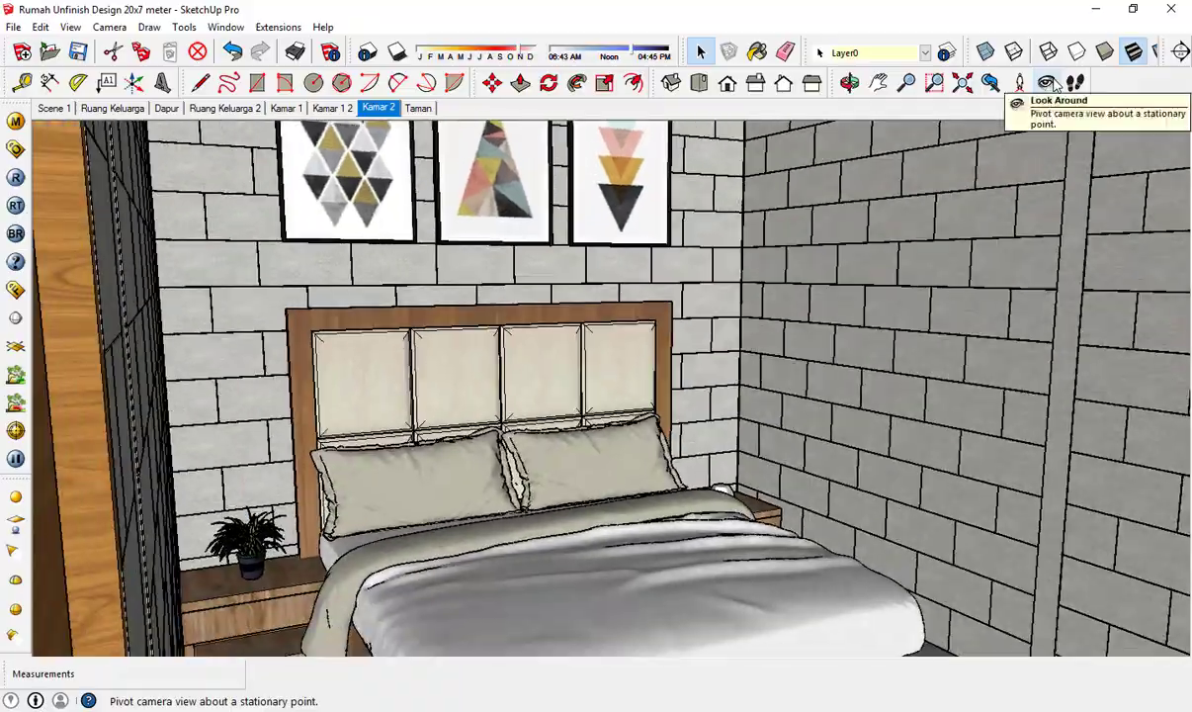
- Copy the rectangle light on the ceiling beside the kitchen in scene Taman to the space beneath the stairs
left_click(416, 109)
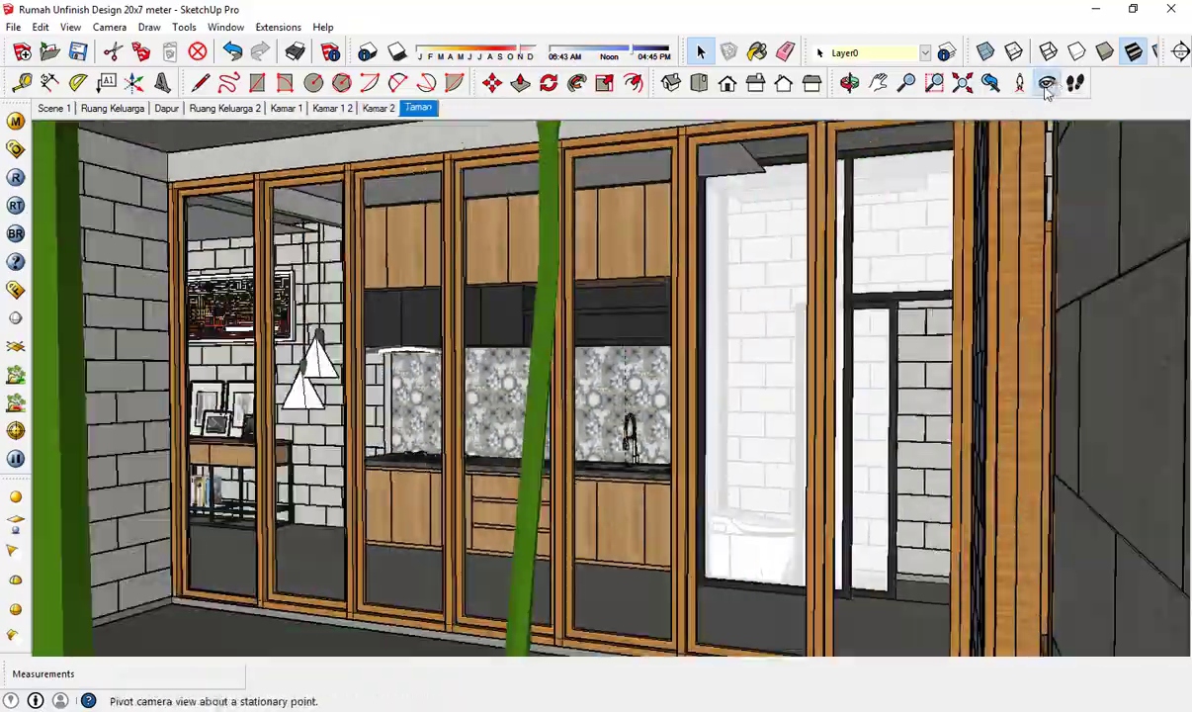
left_click(1047, 84)
left_click_drag(771, 346, 995, 334)
scroll(652, 395, "up", 5)
middle_click_drag(672, 395, 741, 321)
key("space")
left_click(697, 252)
key("s")
middle_click_drag(695, 279, 720, 239)
key("m")
key("ctrl")
left_click(818, 269)
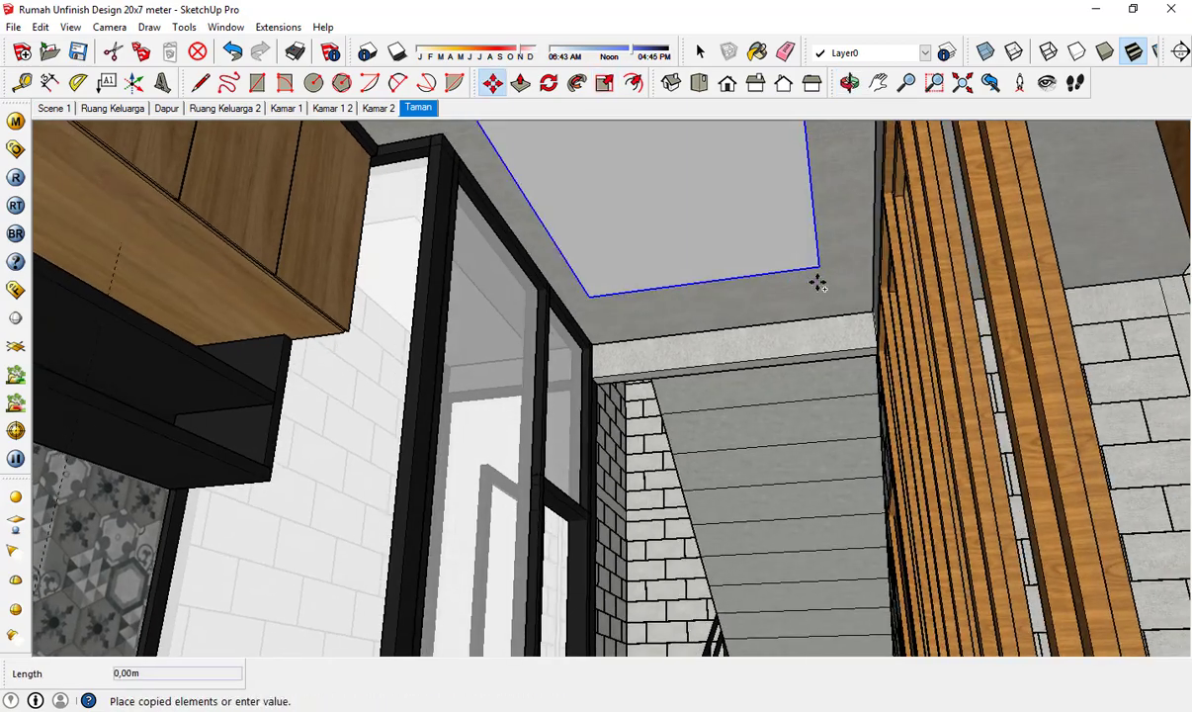
middle_click_drag(817, 280, 814, 315)
middle_click_drag(815, 315, 812, 220, "shift")
left_click(832, 566)
- Scale the light beneath the stairs to about 0,39 along green and 0,82 along red
key("s")
left_click_drag(736, 606, 761, 579)
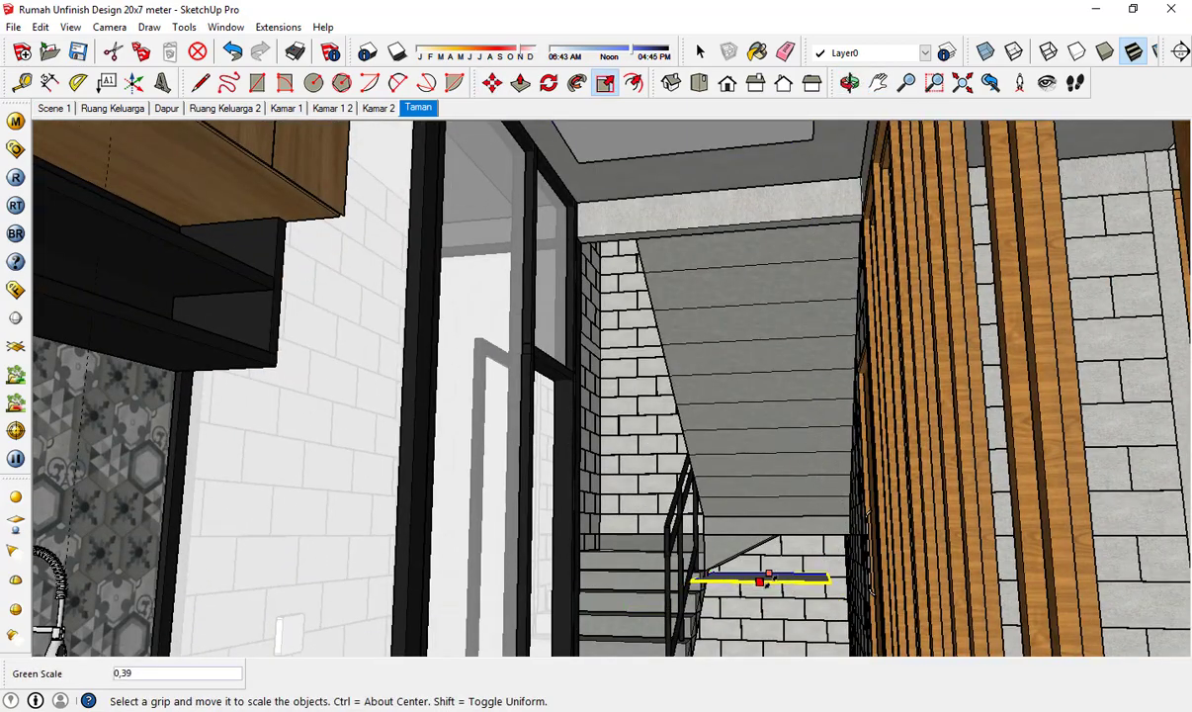
scroll(746, 604, "up", 5)
scroll(712, 556, "down", 3)
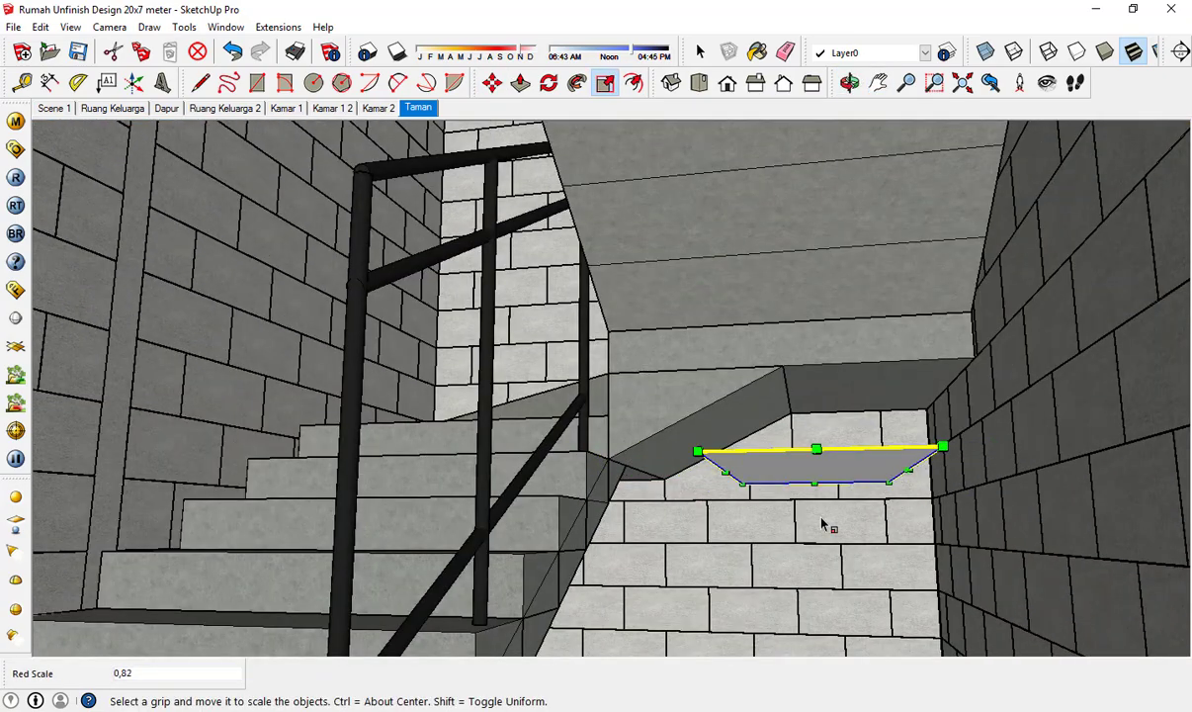
middle_click_drag(824, 524, 824, 487)
left_click_drag(804, 504, 810, 472)
middle_click_drag(811, 472, 814, 524)
scroll(815, 524, "down", 5)
- Raise the light beneath the stairs about 0,12 m and copy it up to the underside of the upper flight
key("m")
left_click(859, 552)
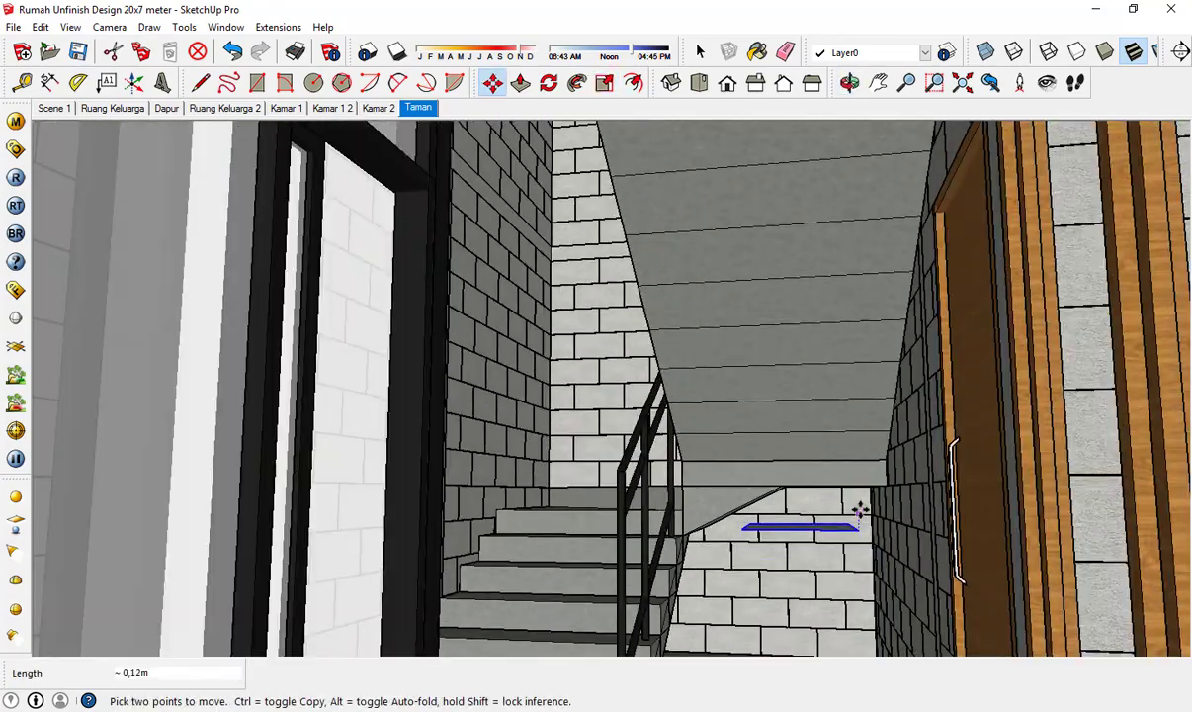
left_click(859, 516)
key("ctrl")
left_click(858, 519)
scroll(778, 572, "down", 5)
left_click(833, 384)
- Copy the light from under the upper stair flight to the upper-floor ceiling
scroll(833, 384, "up", 3)
middle_click_drag(834, 383, 774, 415)
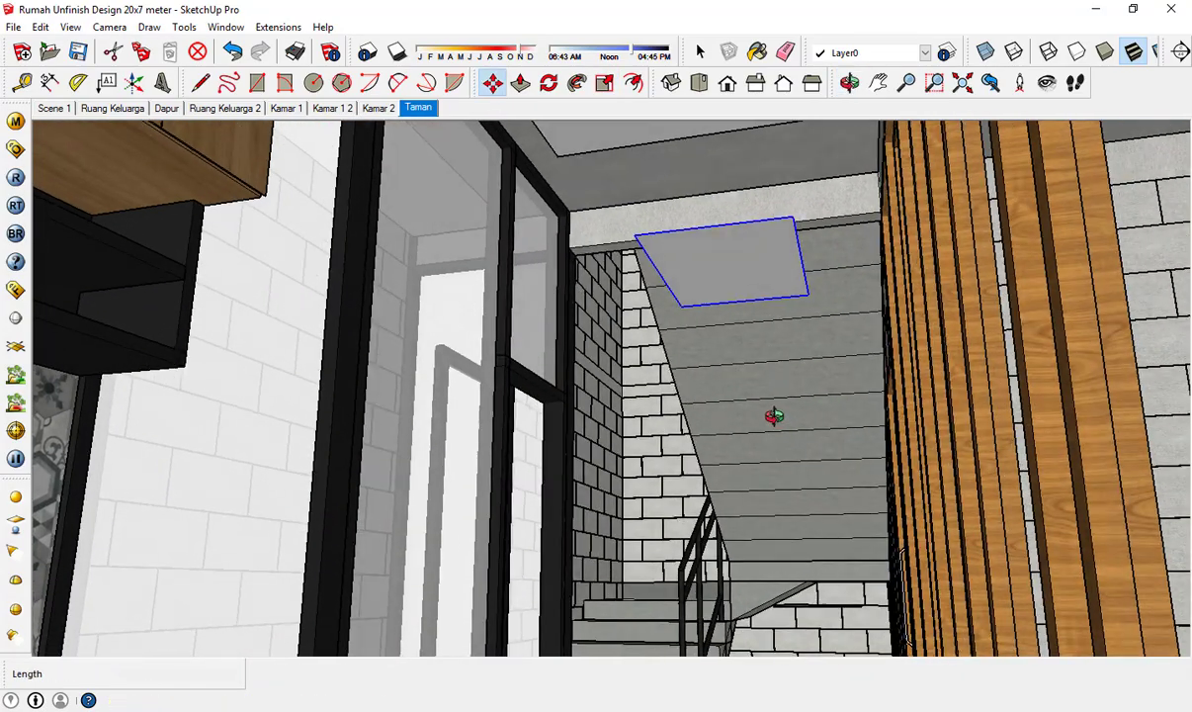
key("ctrl")
left_click(811, 299)
scroll(604, 291, "up", 6)
middle_click_drag(604, 291, 580, 484)
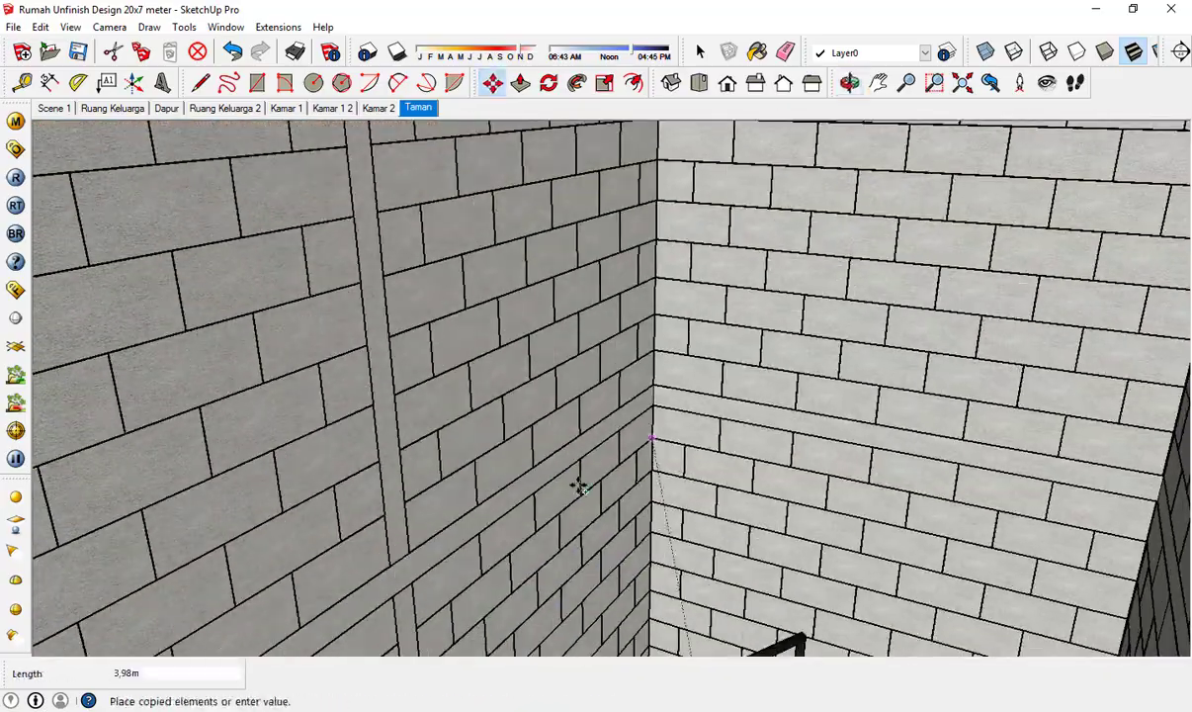
left_click(1047, 83)
left_click_drag(756, 370, 865, 247)
key("Escape")
left_click(858, 359)
- Scale the upper-floor light in both directions to span the ceiling, to about 3,82 along green
key("s")
left_click_drag(752, 332, 416, 364)
left_click_drag(656, 294, 966, 133)
left_click(1047, 83)
left_click_drag(890, 228, 653, 331)
key("Escape")
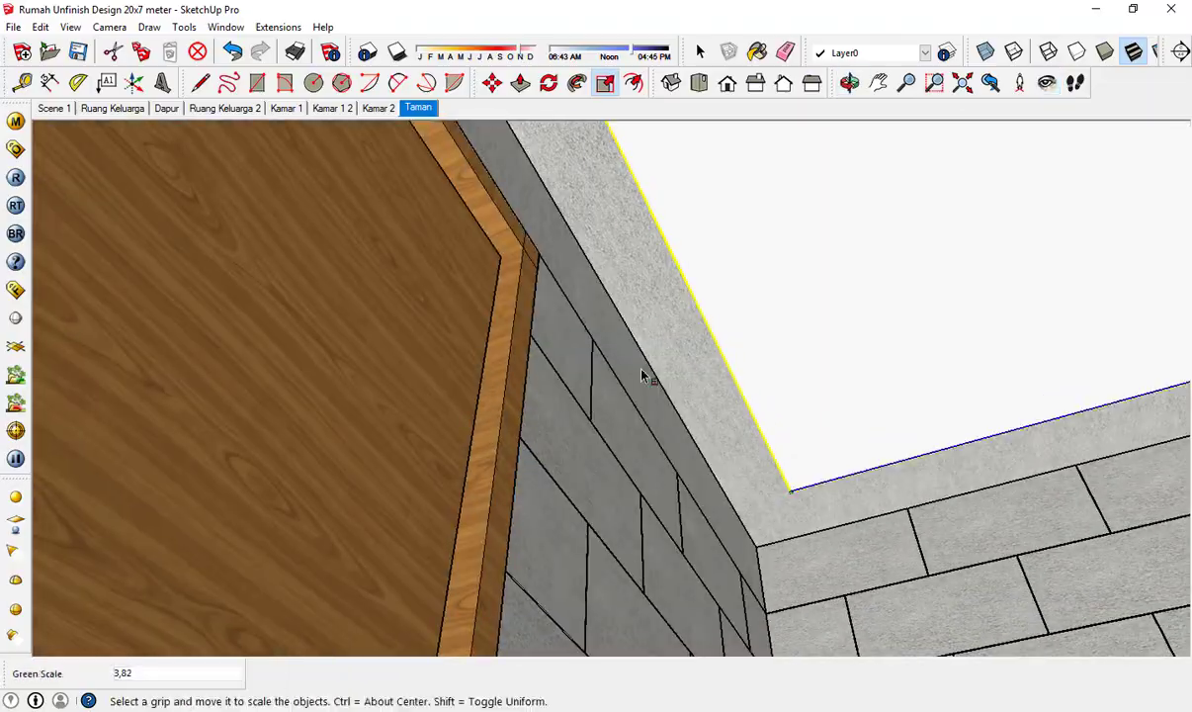
left_click(644, 376)
key("space")
- Return to Scene 1, clear the selection and set the V-Ray render output size to 1280x720
left_click(418, 109)
left_click(55, 109)
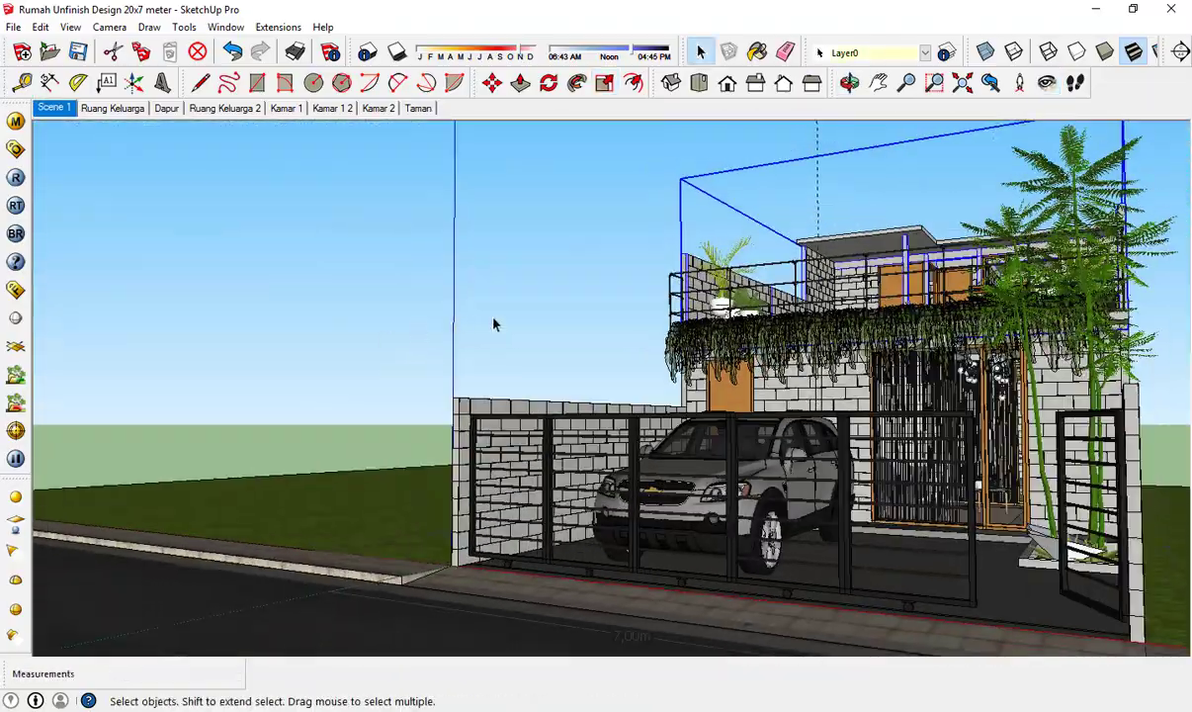
left_click(485, 316)
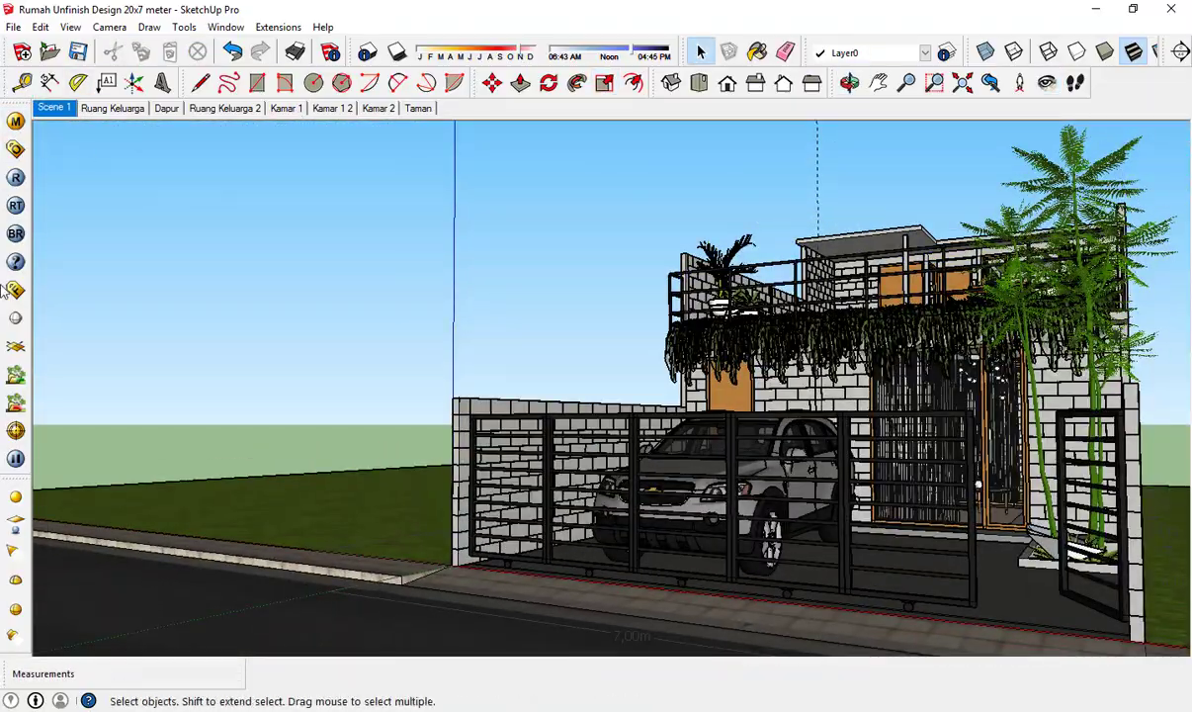
left_click(16, 147)
left_click(551, 284)
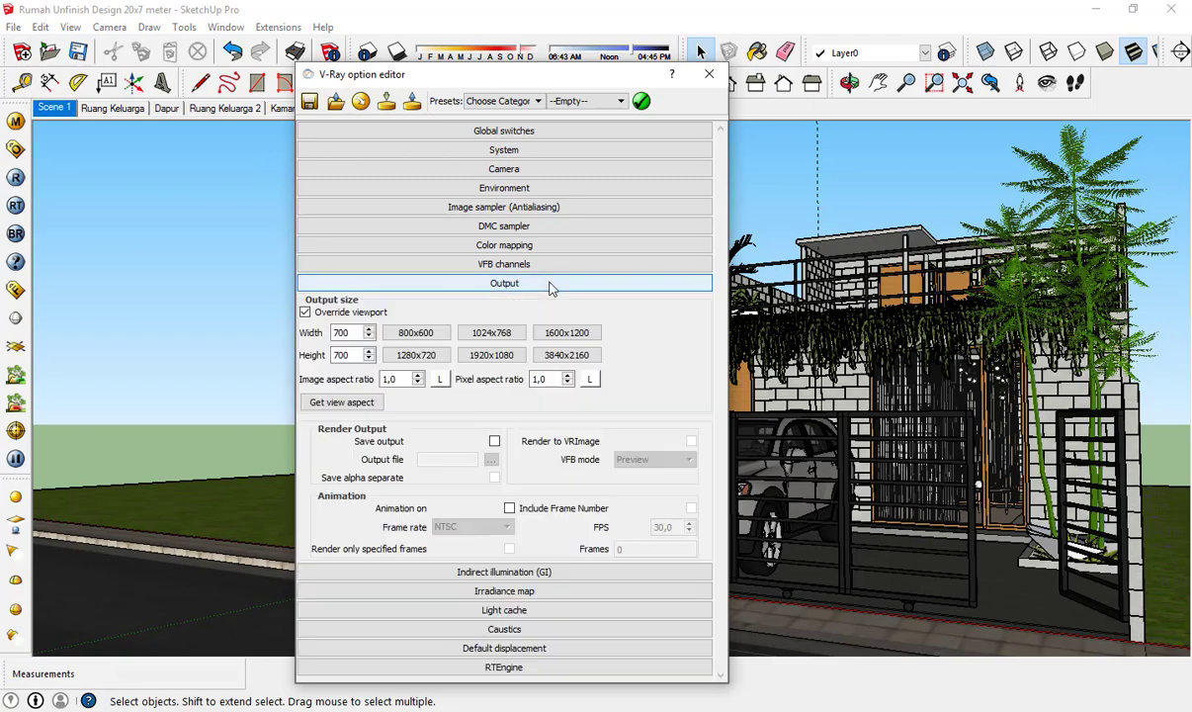
left_click(427, 356)
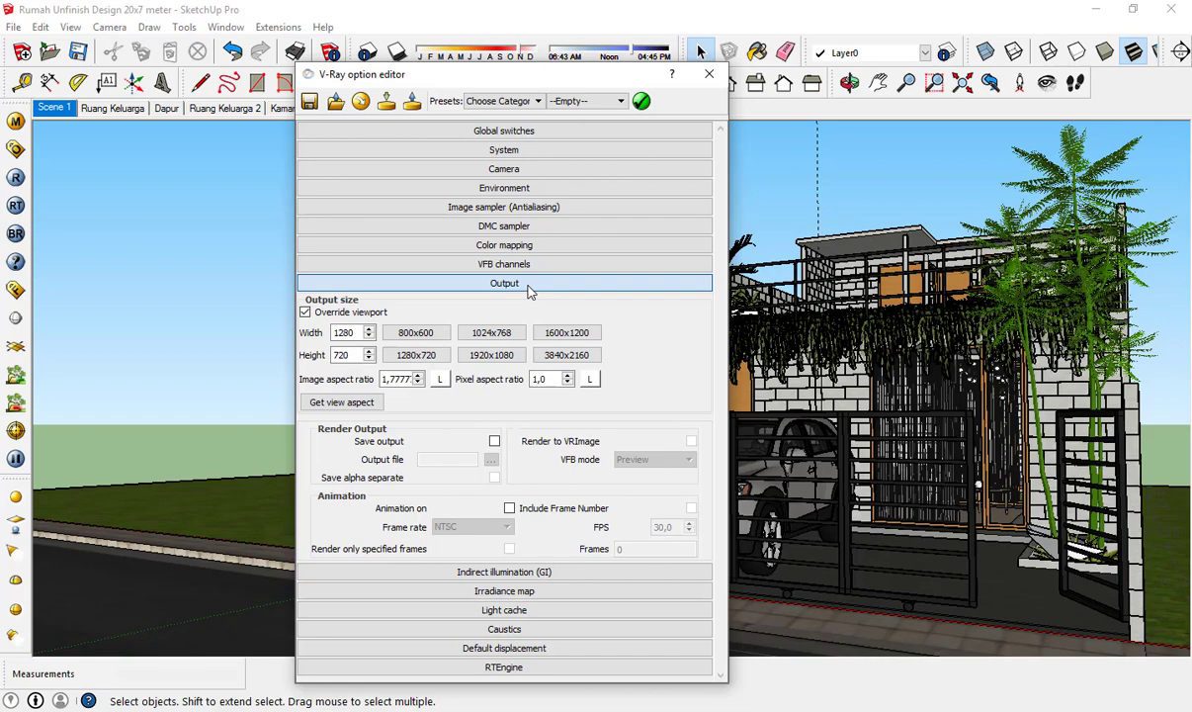
- Set the V-Ray physical camera's zoom factor to 1 and close the render options
left_click(529, 287)
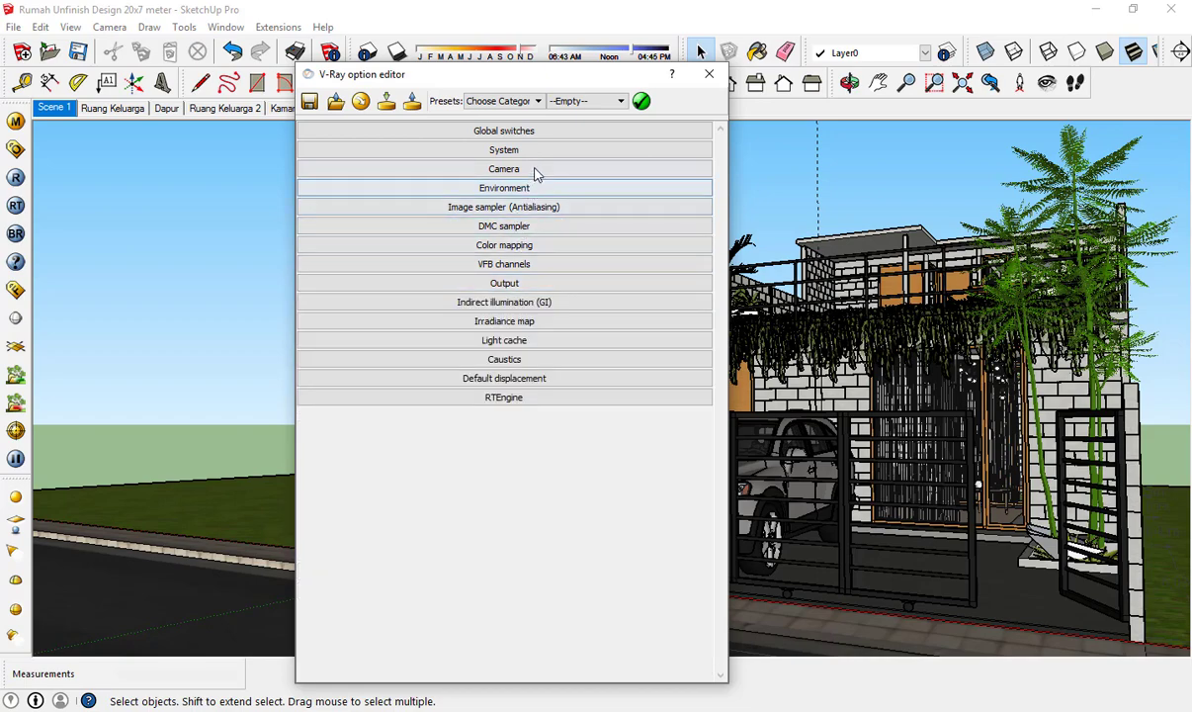
left_click(535, 170)
left_click_drag(674, 376, 630, 377)
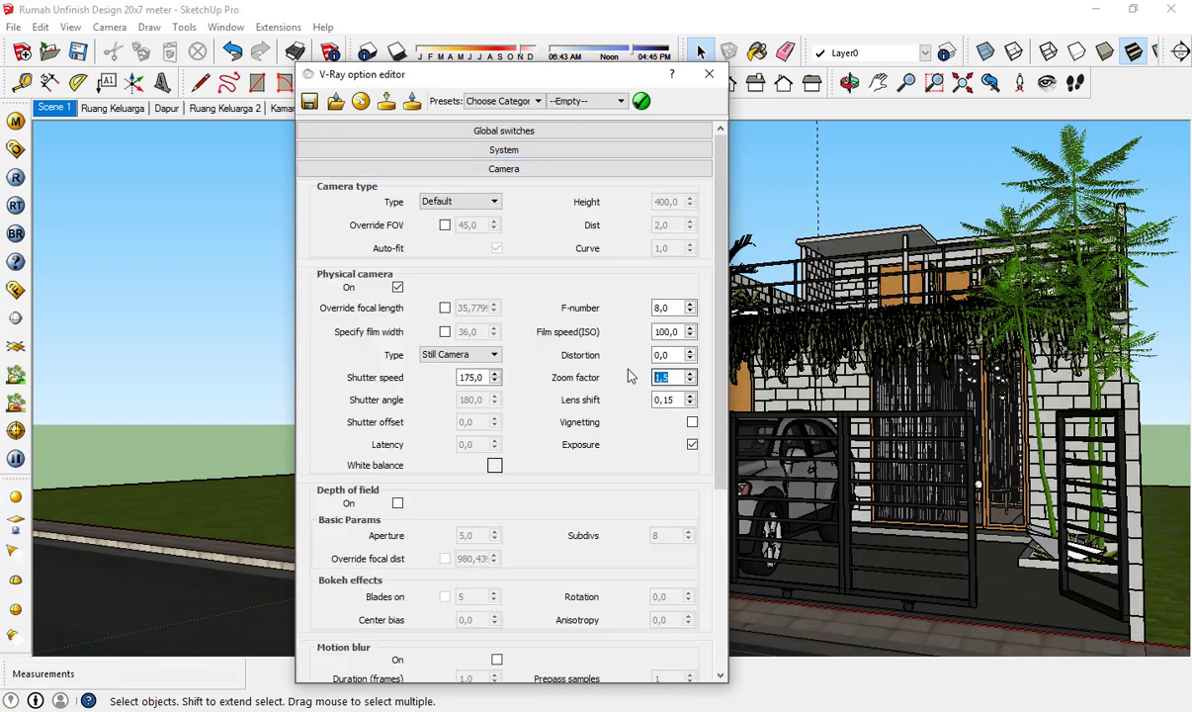
type("1")
left_click_drag(579, 74, 570, 21)
scroll(606, 417, "down", 2)
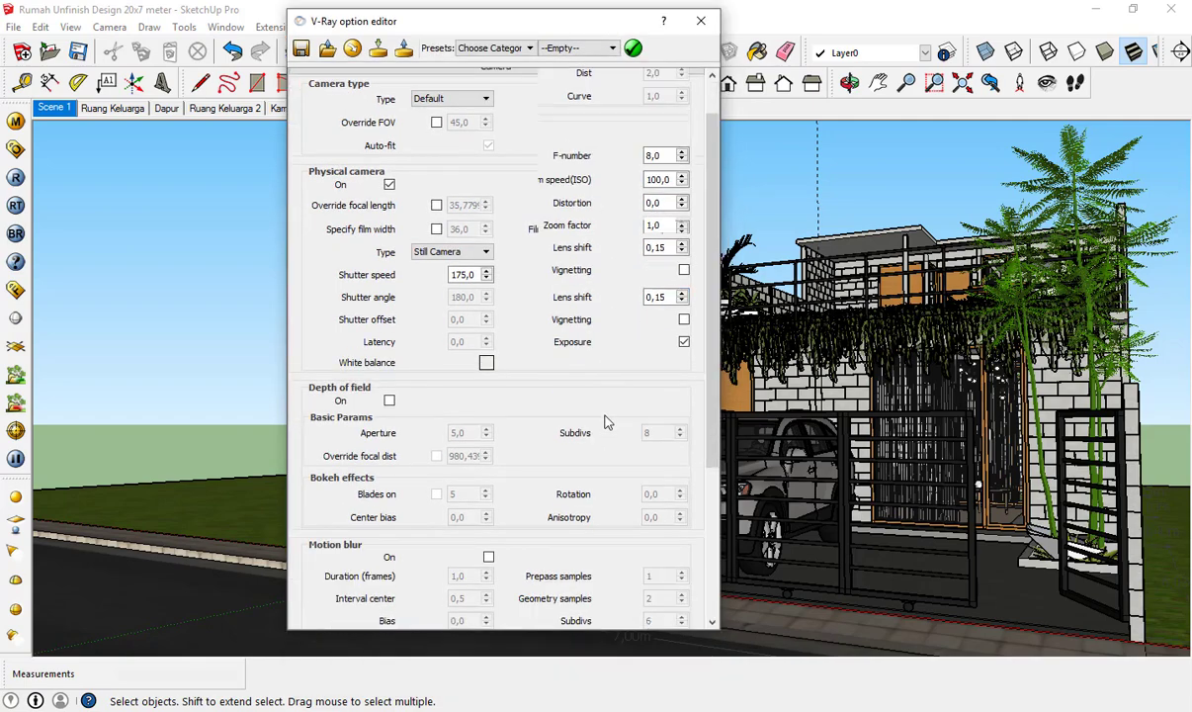
scroll(606, 417, "up", 2)
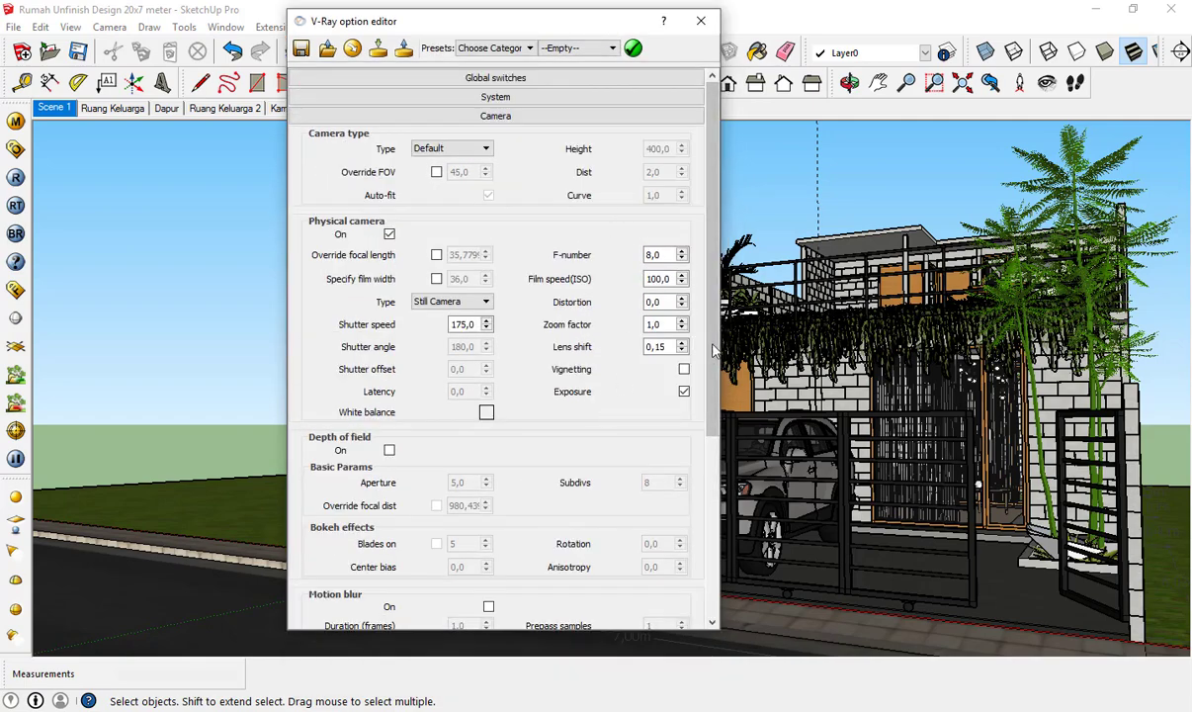
left_click(701, 22)
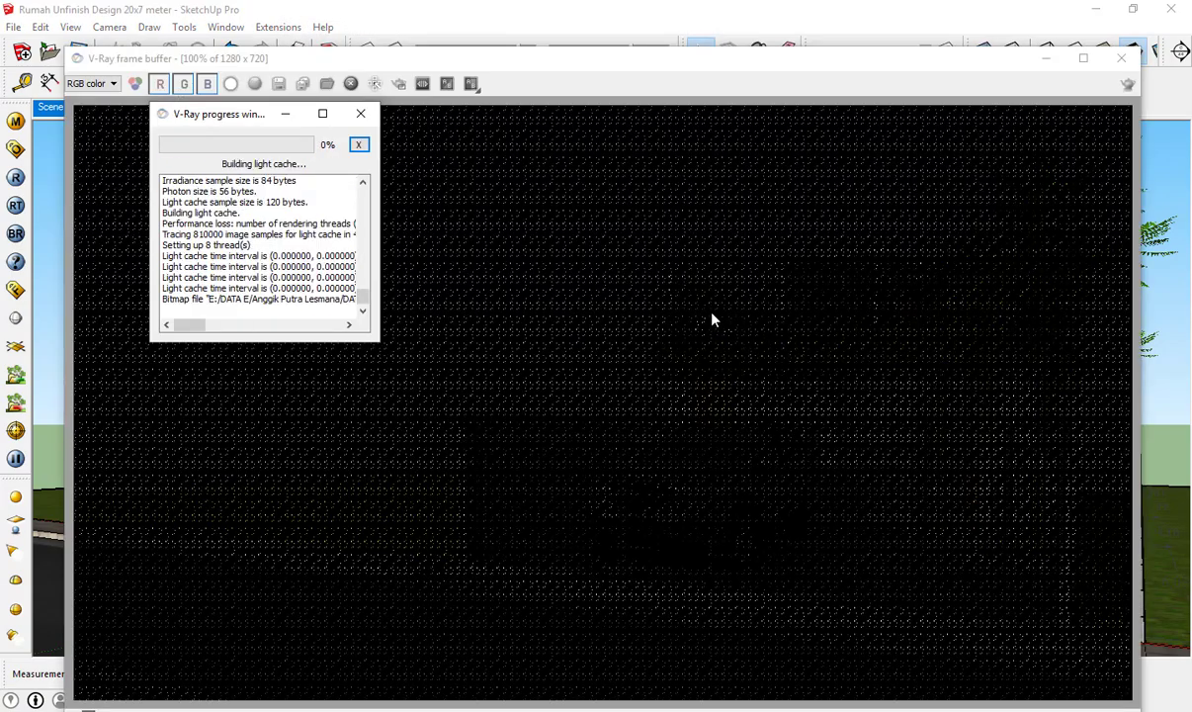